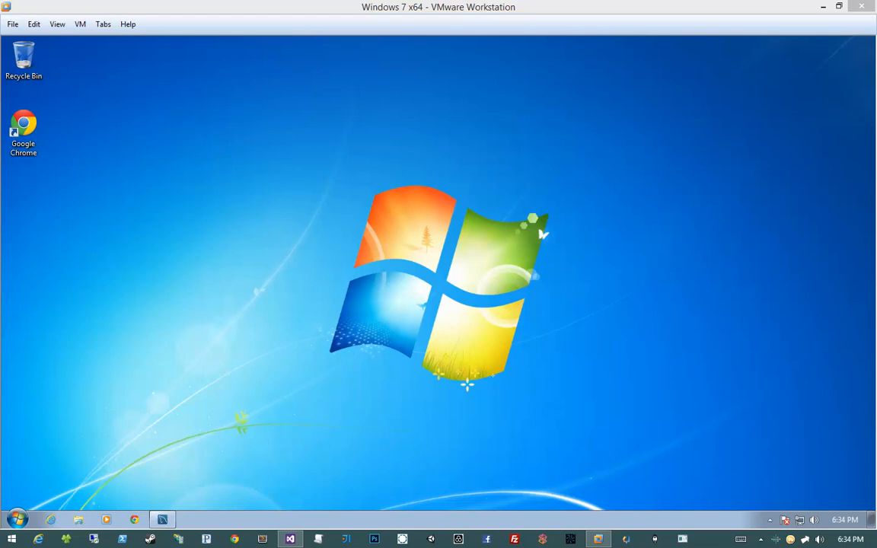
- Open a maximized Chrome window, search Google for "teamcity" and open the JetBrains TeamCity product page
{"action": "left_click", "coordinate": [188, 135]}
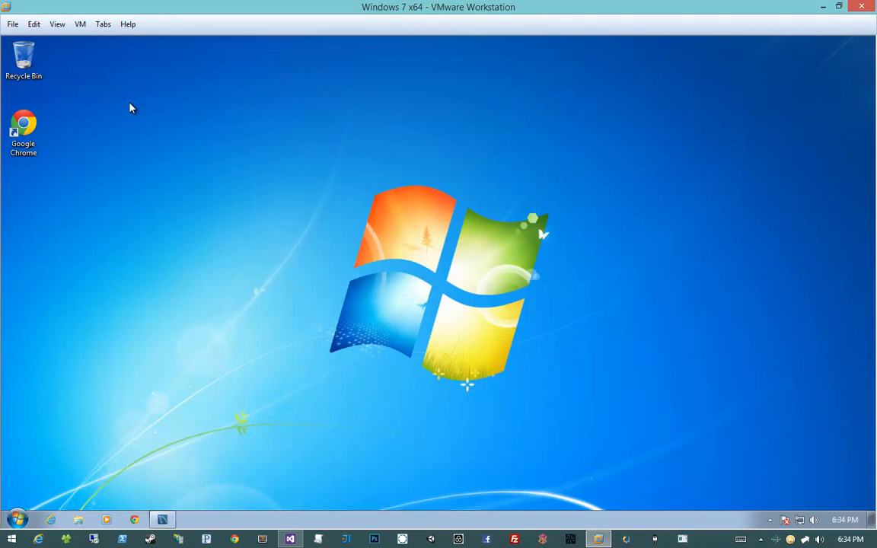
{"action": "left_click", "coordinate": [134, 519]}
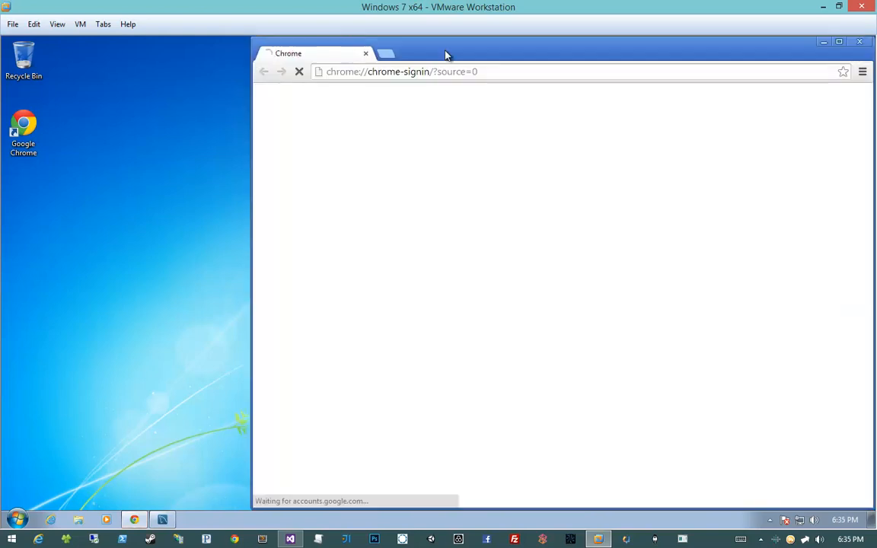
{"action": "double_click", "coordinate": [446, 54]}
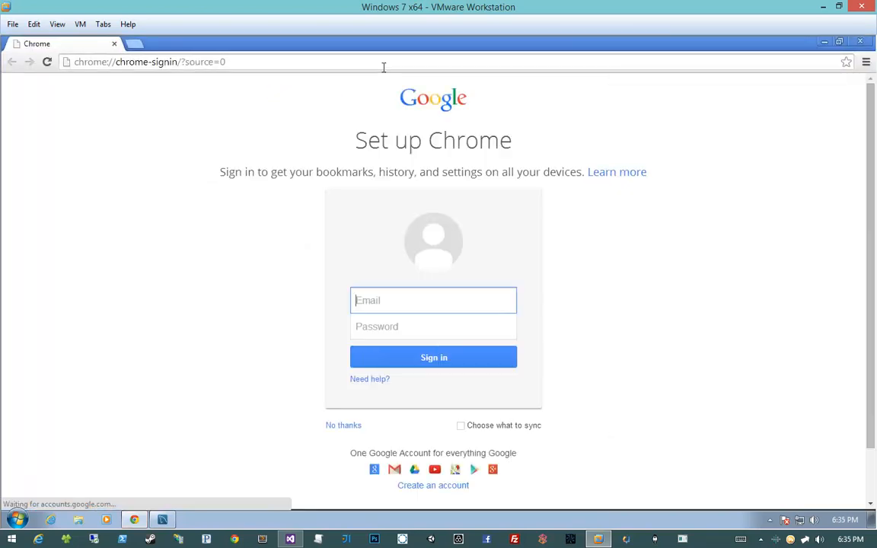
{"action": "left_click", "coordinate": [137, 64]}
{"action": "type", "text": "teamcity"}
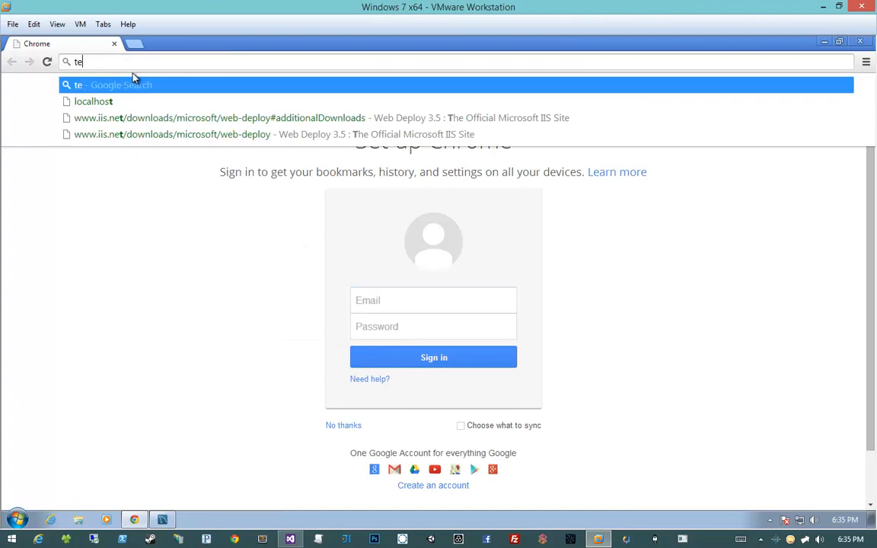
{"action": "key", "text": "Return"}
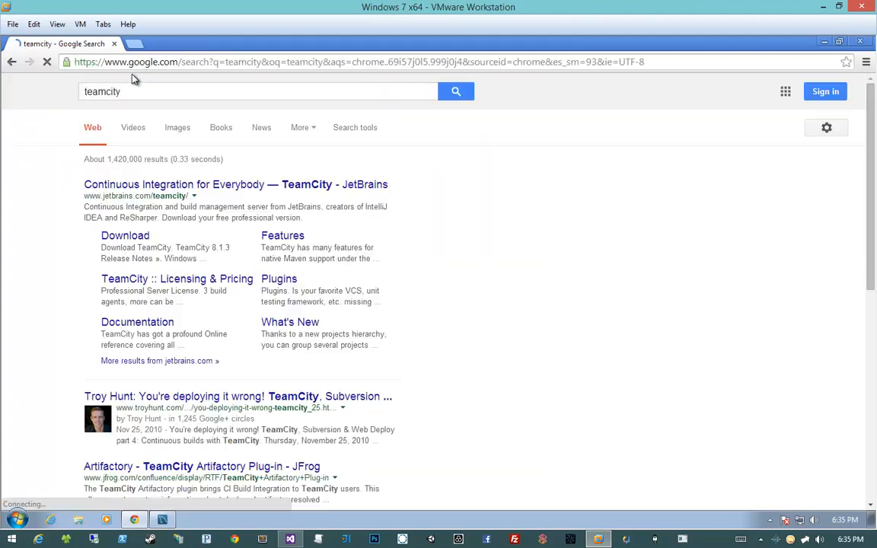
{"action": "left_click", "coordinate": [93, 188]}
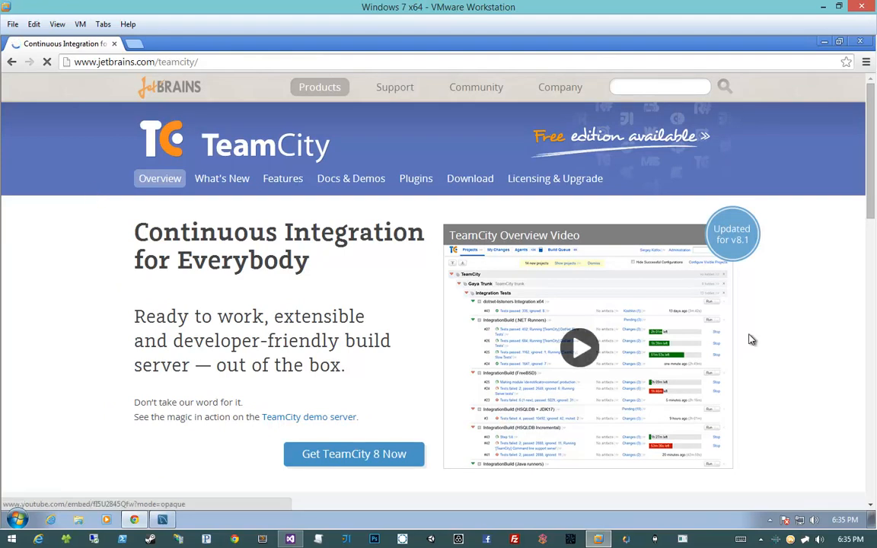
- Play the TeamCity Overview Video muted, skip through it to near the end and close it
{"action": "scroll", "coordinate": [598, 353], "scroll_direction": "down", "scroll_amount": 1}
{"action": "left_click", "coordinate": [585, 288]}
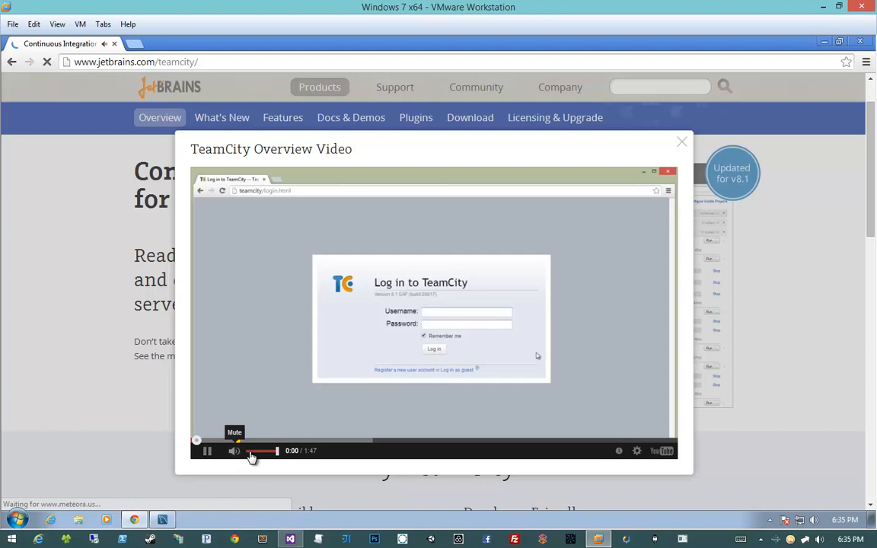
{"action": "left_click", "coordinate": [249, 451]}
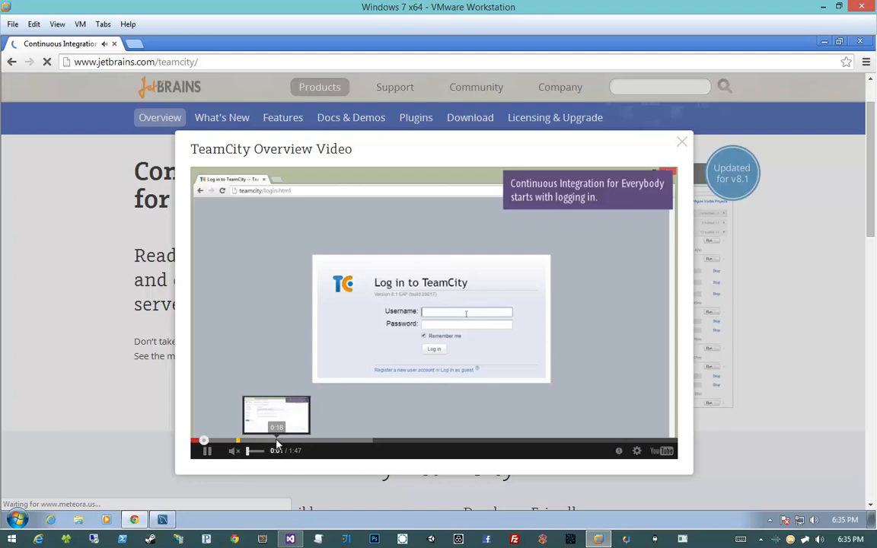
{"action": "left_click", "coordinate": [279, 440]}
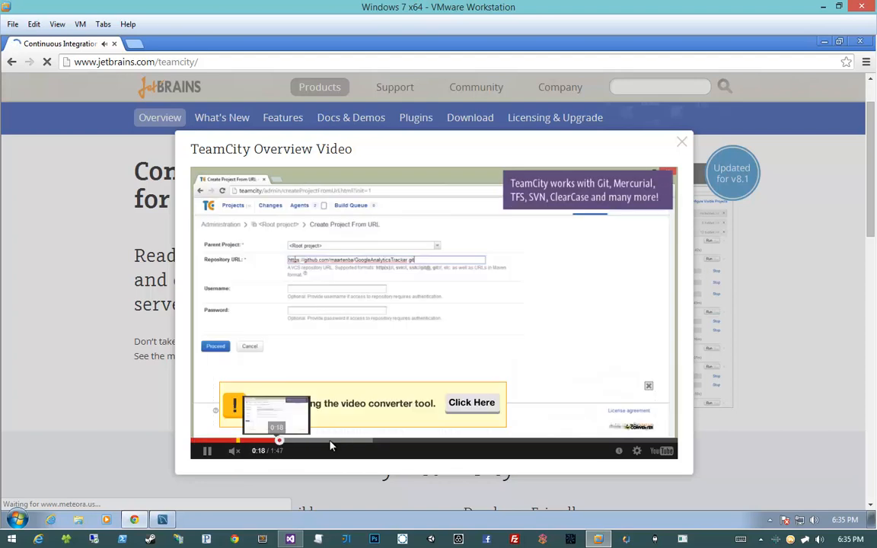
{"action": "left_click", "coordinate": [329, 442]}
{"action": "left_click", "coordinate": [395, 442]}
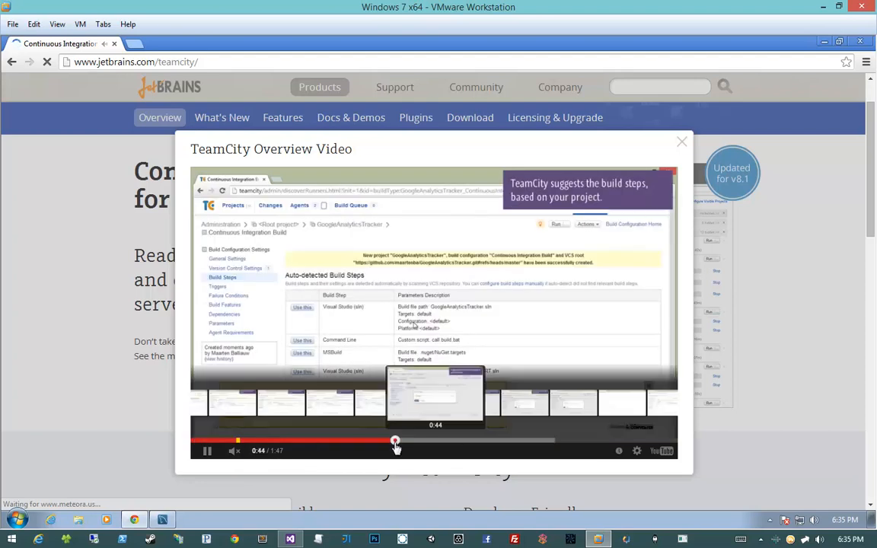
{"action": "left_click", "coordinate": [462, 442]}
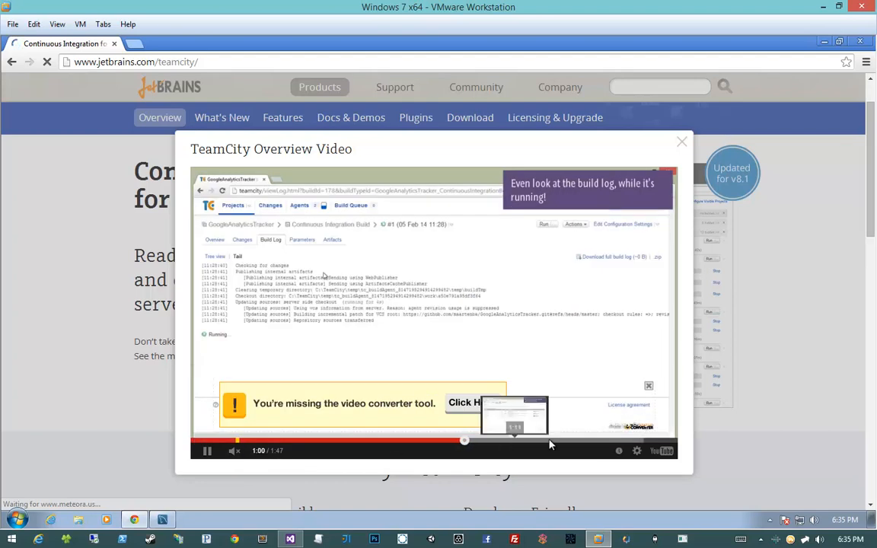
{"action": "left_click", "coordinate": [513, 441]}
{"action": "left_click", "coordinate": [579, 443]}
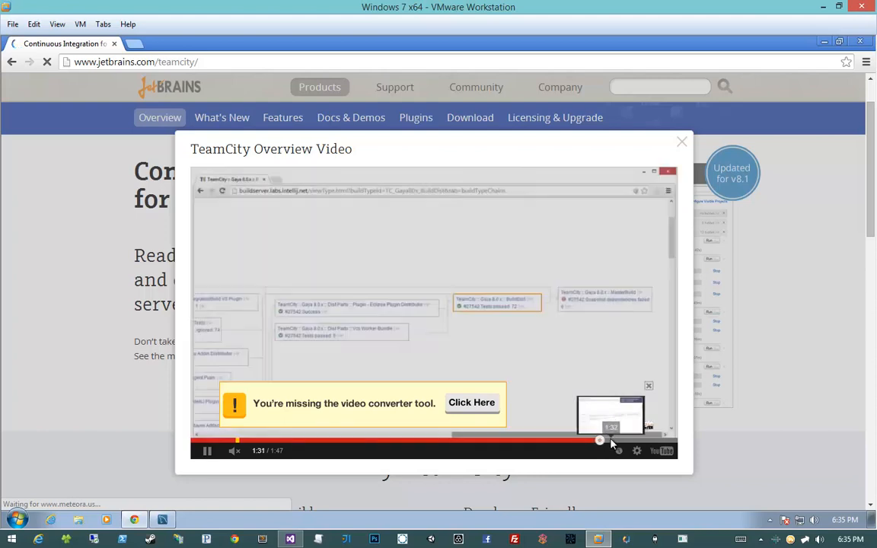
{"action": "left_click", "coordinate": [622, 443]}
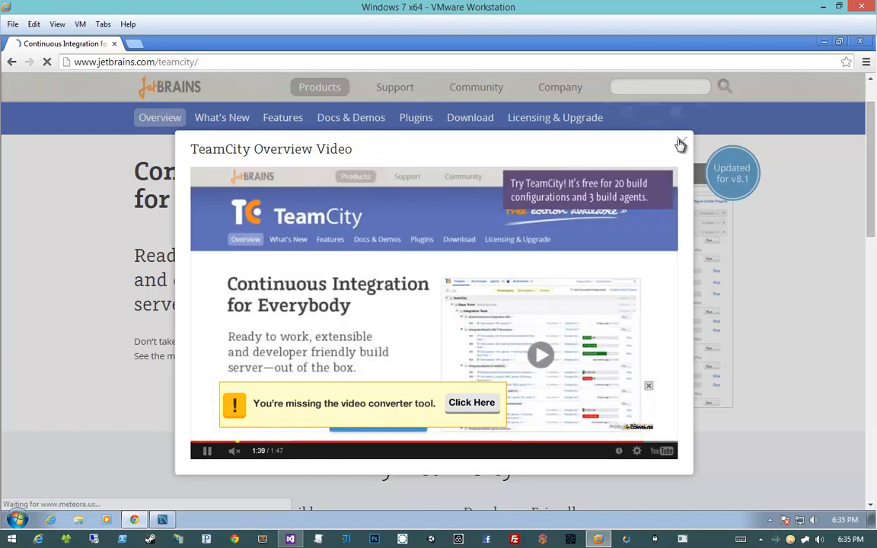
{"action": "left_click", "coordinate": [681, 144]}
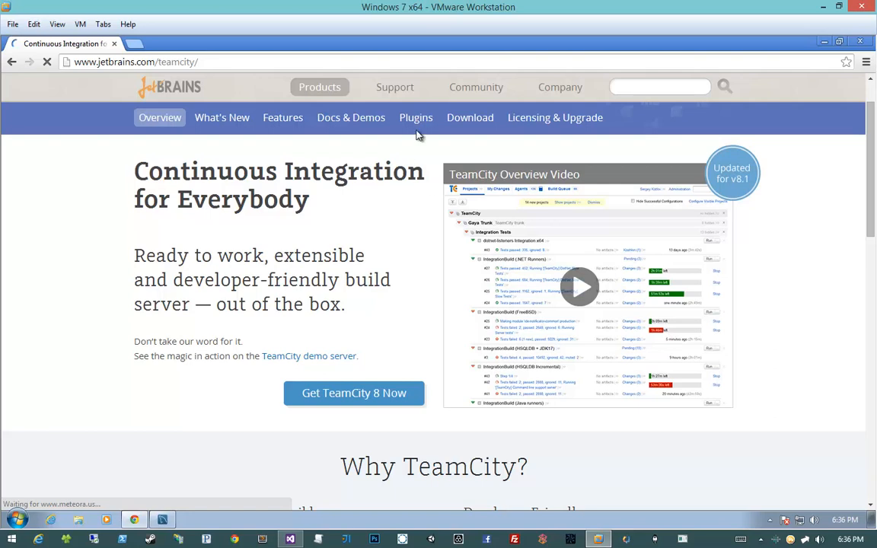
- Open the TeamCity download page and review the Professional Server license terms and the additional build agent license offer
{"action": "left_click", "coordinate": [452, 124]}
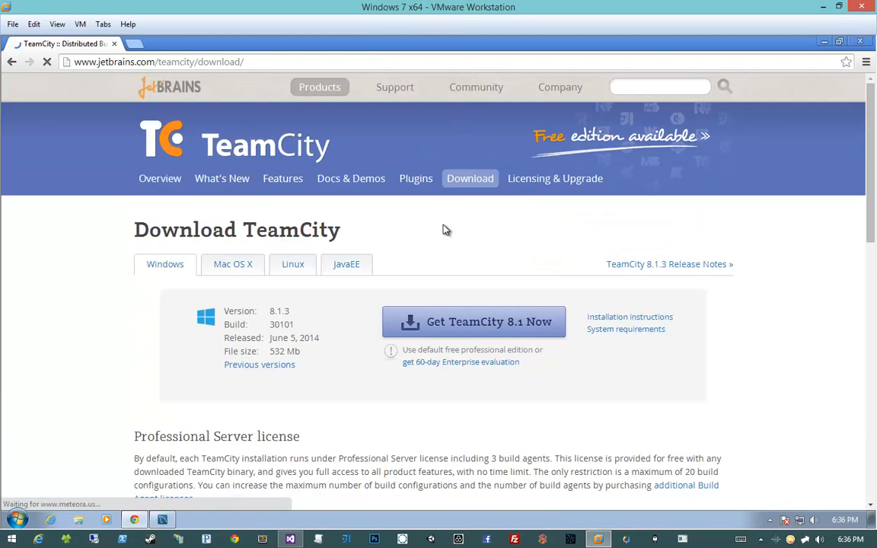
{"action": "scroll", "coordinate": [445, 230], "scroll_direction": "down", "scroll_amount": 2}
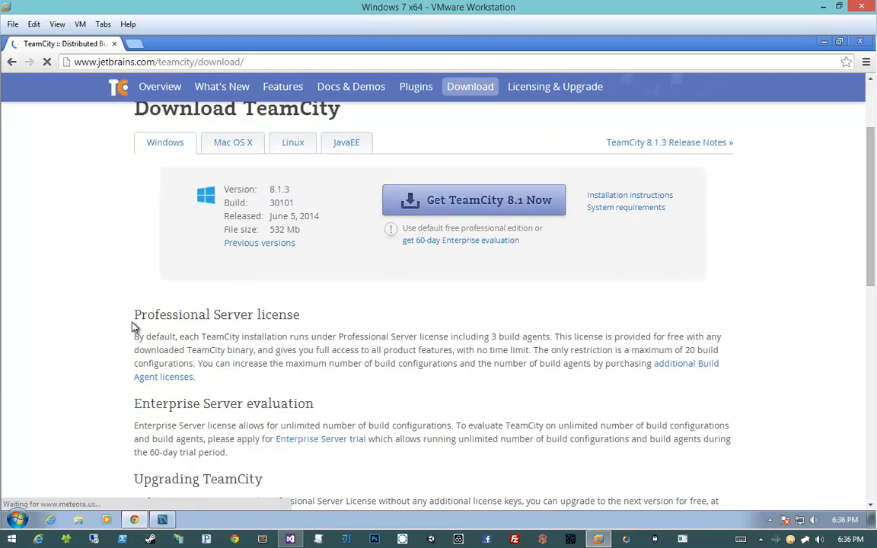
{"action": "left_click_drag", "start_coordinate": [132, 345], "coordinate": [395, 344]}
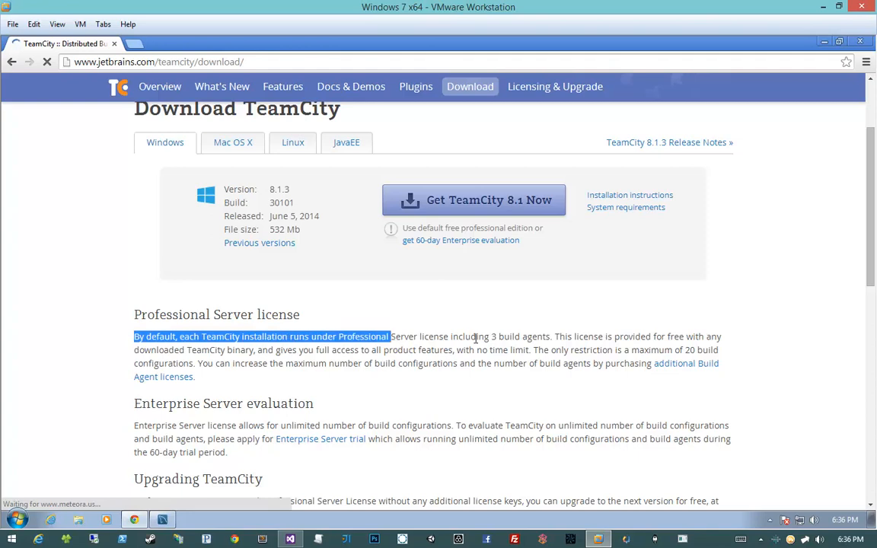
{"action": "left_click_drag", "start_coordinate": [463, 339], "coordinate": [514, 348]}
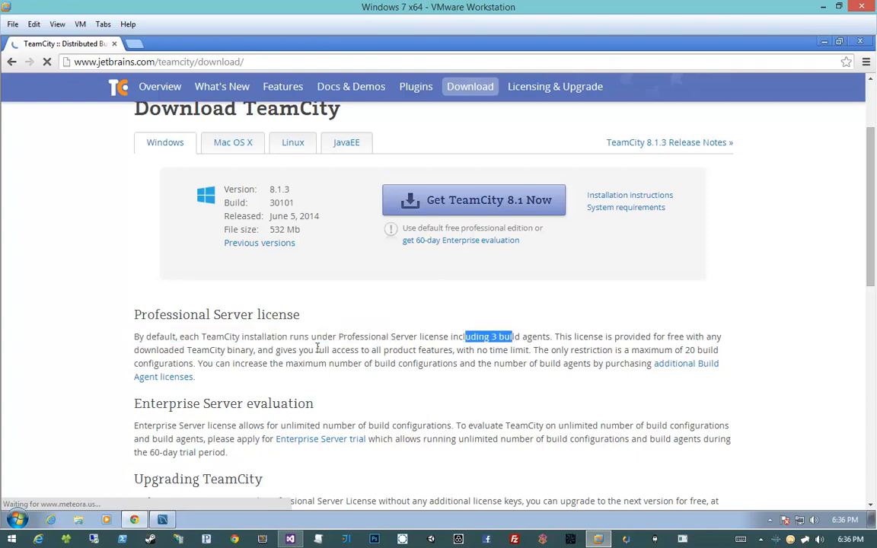
{"action": "left_click", "coordinate": [204, 350]}
{"action": "left_click_drag", "start_coordinate": [159, 350], "coordinate": [638, 350]}
{"action": "left_click", "coordinate": [223, 364]}
{"action": "left_click_drag", "start_coordinate": [134, 364], "coordinate": [288, 364]}
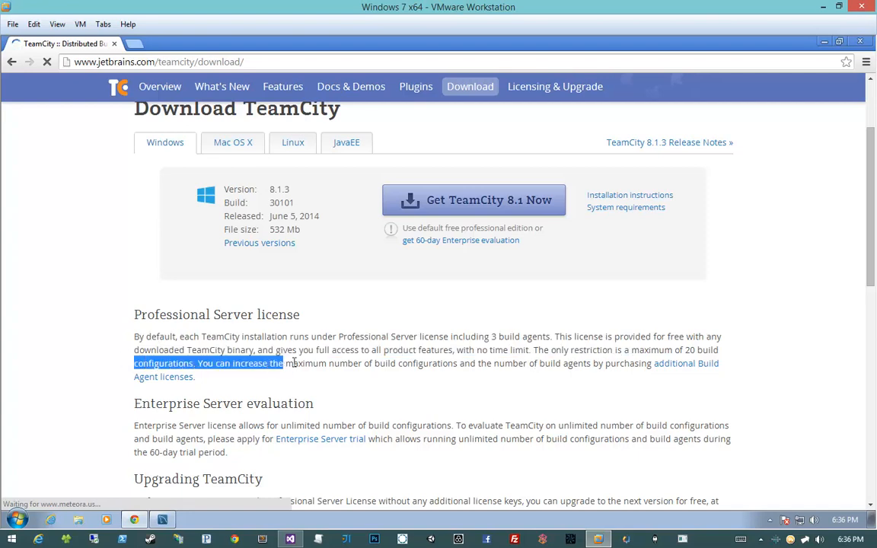
{"action": "left_click", "coordinate": [338, 364]}
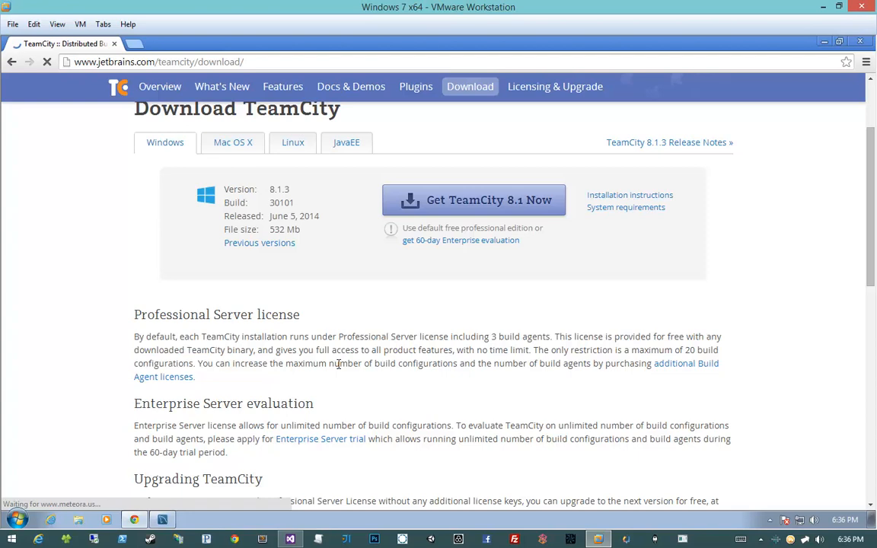
{"action": "left_click_drag", "start_coordinate": [421, 364], "coordinate": [551, 364]}
{"action": "left_click", "coordinate": [550, 364]}
{"action": "left_click", "coordinate": [164, 378]}
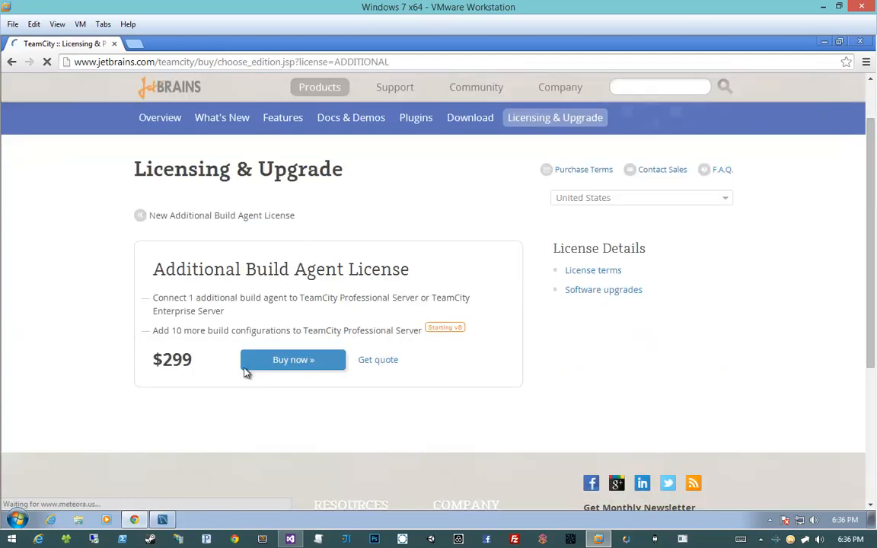
{"action": "key", "text": "alt+Left"}
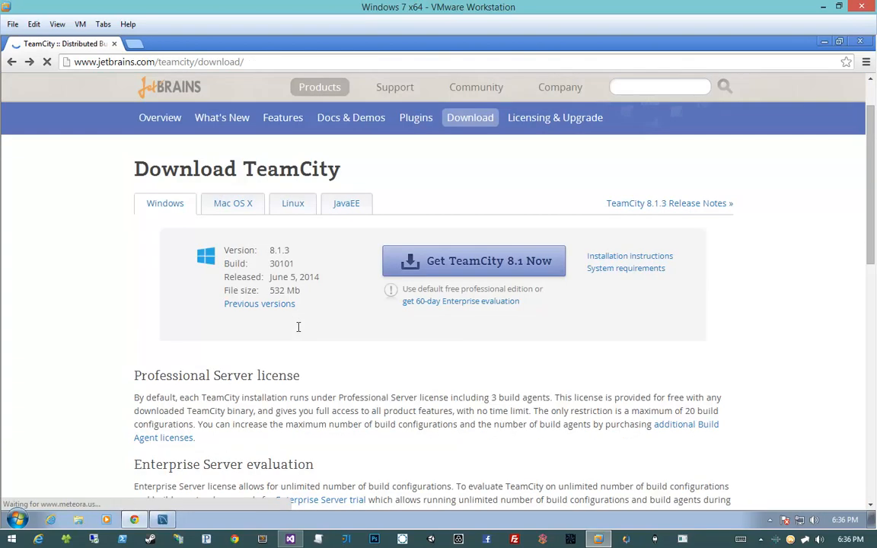
- Start downloading the TeamCity 8.1 Windows installer and go back to the download page
{"action": "left_click", "coordinate": [430, 261]}
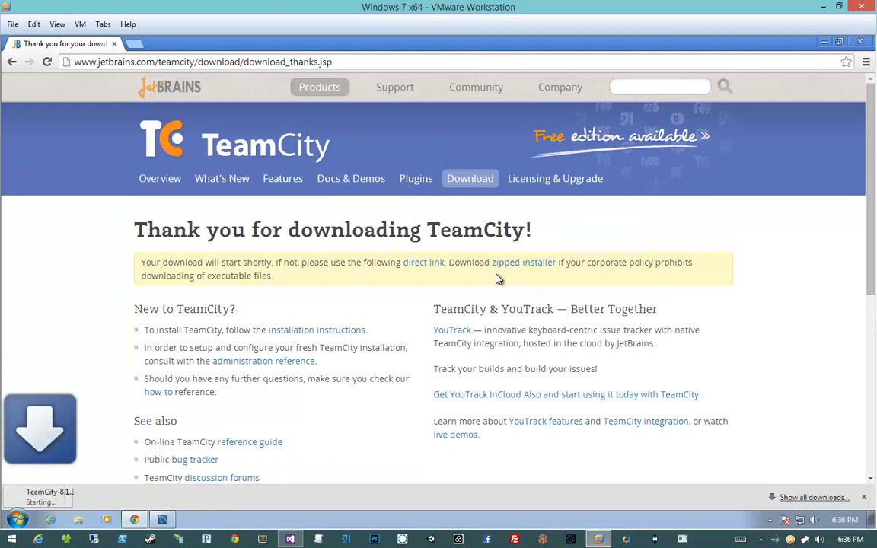
{"action": "right_click", "coordinate": [67, 332]}
{"action": "left_click", "coordinate": [67, 334]}
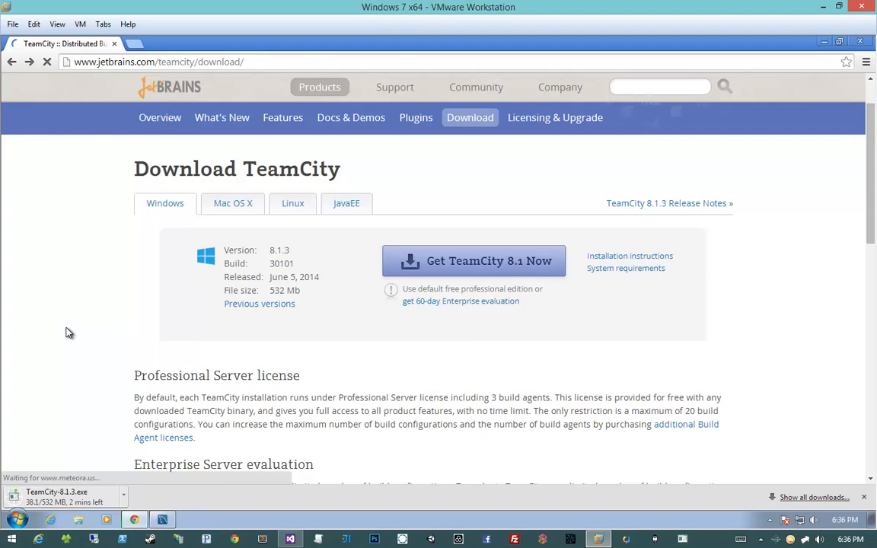
- Read the Enterprise Server evaluation terms on the download page
{"action": "right_click", "coordinate": [555, 202]}
{"action": "left_click", "coordinate": [378, 386]}
{"action": "scroll", "coordinate": [376, 387], "scroll_direction": "down", "scroll_amount": 2}
{"action": "scroll", "coordinate": [376, 387], "scroll_direction": "up", "scroll_amount": 1}
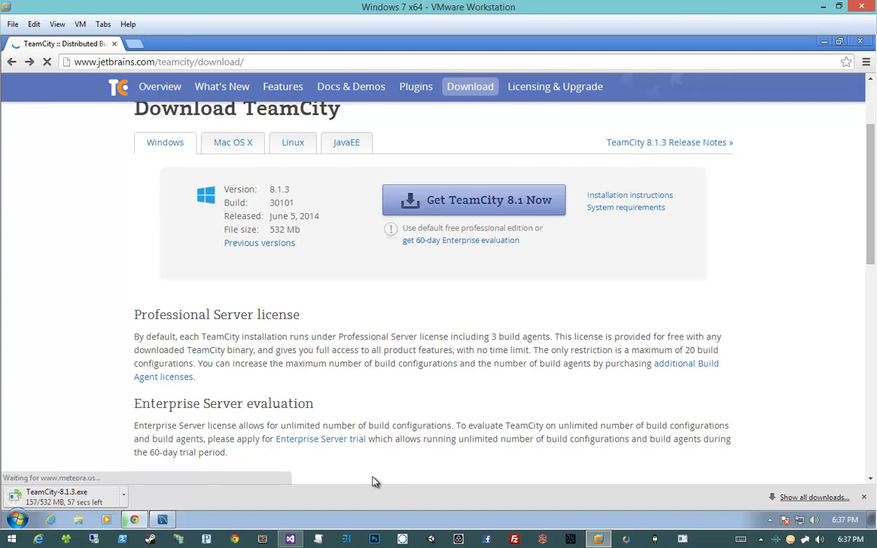
{"action": "scroll", "coordinate": [375, 481], "scroll_direction": "down", "scroll_amount": 3}
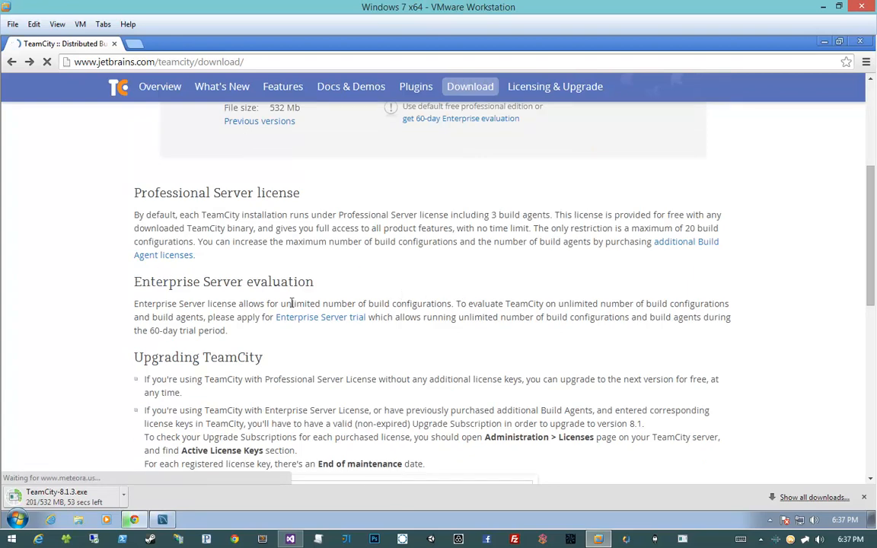
{"action": "left_click_drag", "start_coordinate": [217, 316], "coordinate": [264, 318]}
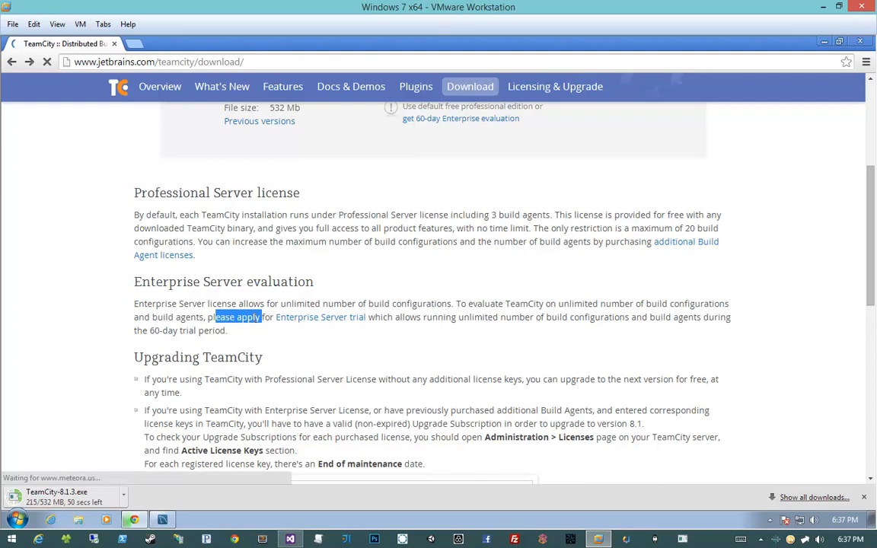
{"action": "left_click", "coordinate": [258, 321]}
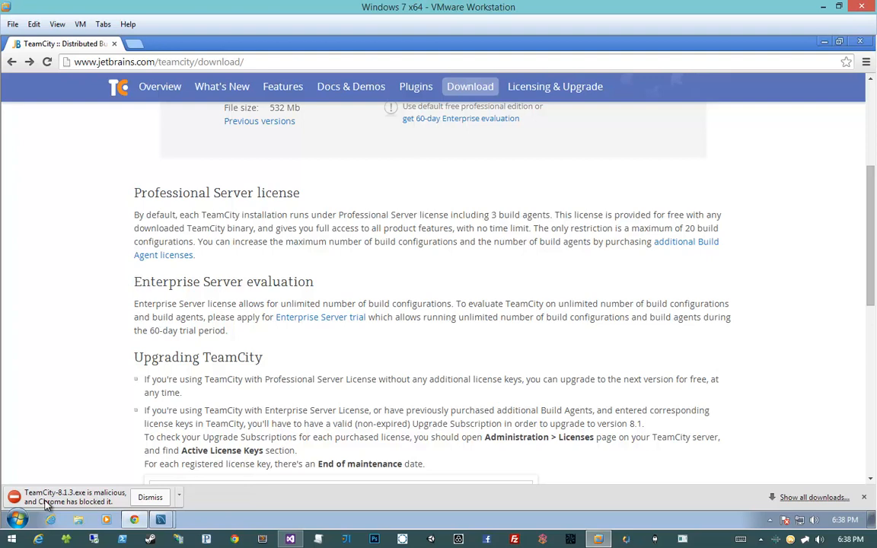
- Dismiss the blocked TeamCity-8.1.3.exe download and open the Downloads folder in Windows Explorer
{"action": "left_click", "coordinate": [144, 500]}
{"action": "left_click", "coordinate": [79, 520]}
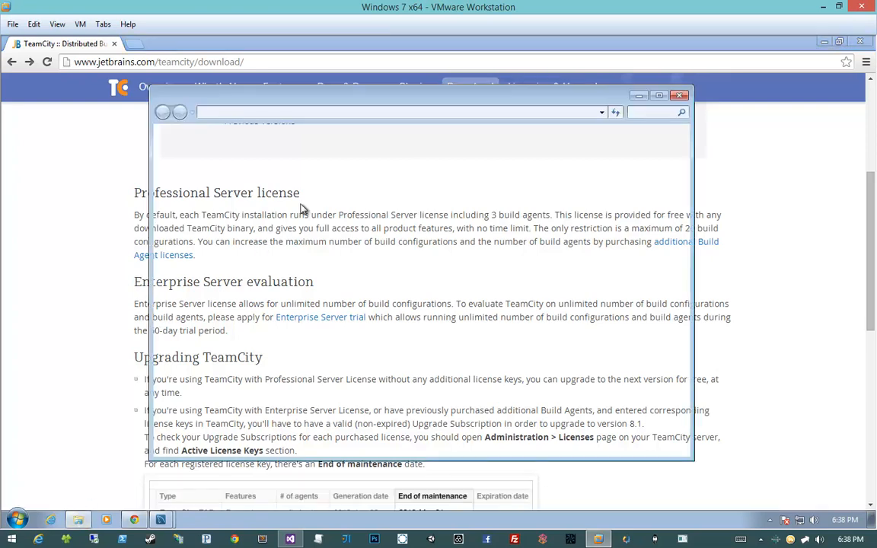
{"action": "left_click", "coordinate": [221, 183]}
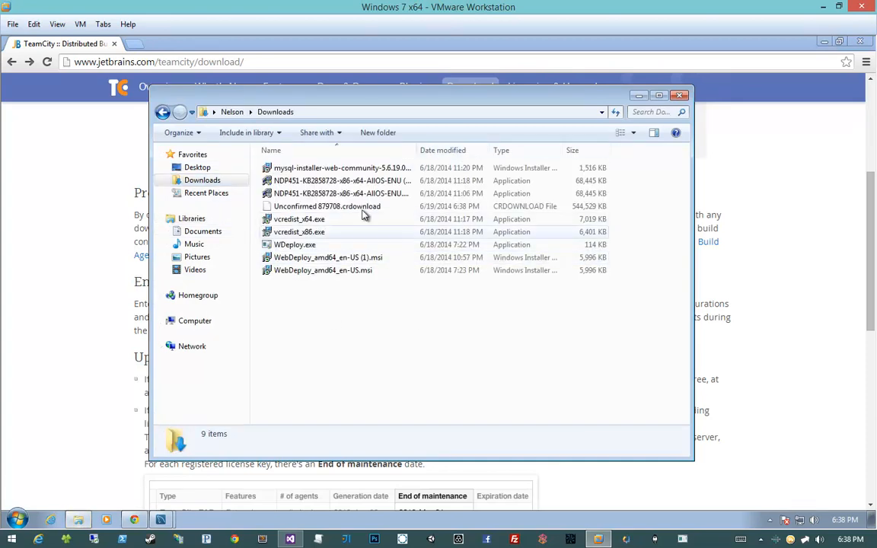
- Rename the file Unconfirmed 879708.crdownload as Teamcity.exe, accepting the extension change
{"action": "left_click", "coordinate": [362, 209]}
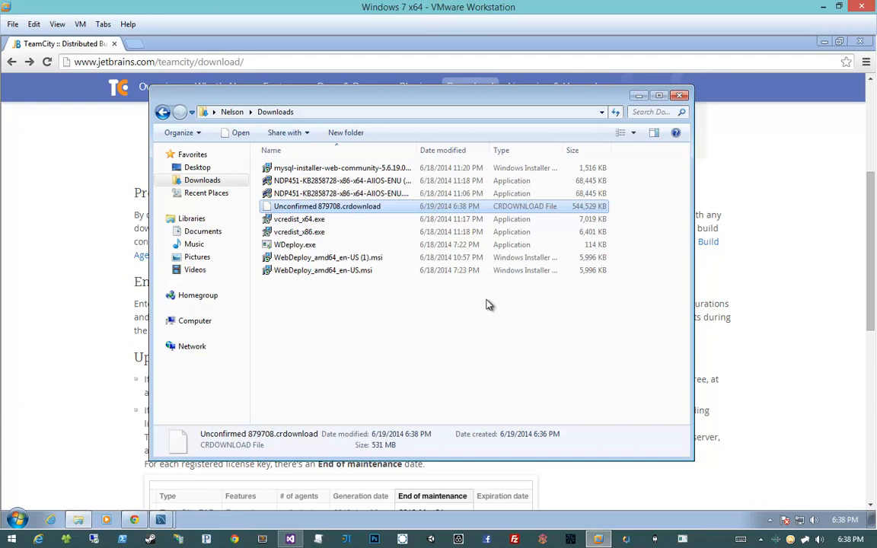
{"action": "key", "text": "F2"}
{"action": "key", "text": "End"}
{"action": "key", "text": "ctrl+shift+Left"}
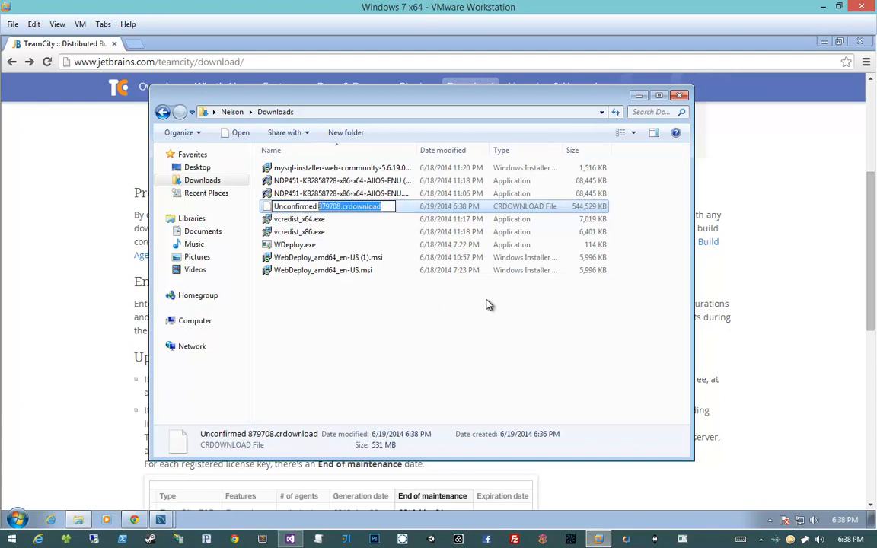
{"action": "key", "text": "shift+Home"}
{"action": "type", "text": "Team"}
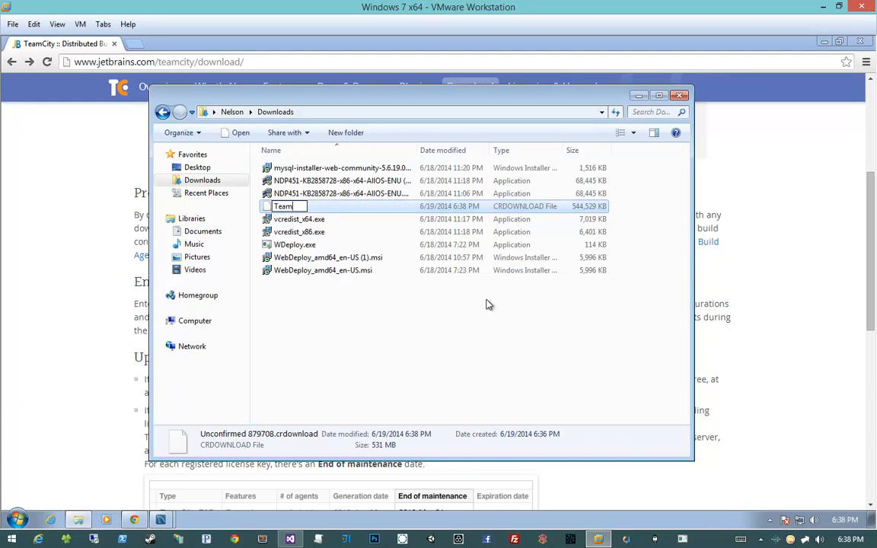
{"action": "type", "text": "city.exe"}
{"action": "key", "text": "Return"}
{"action": "key", "text": "Return"}
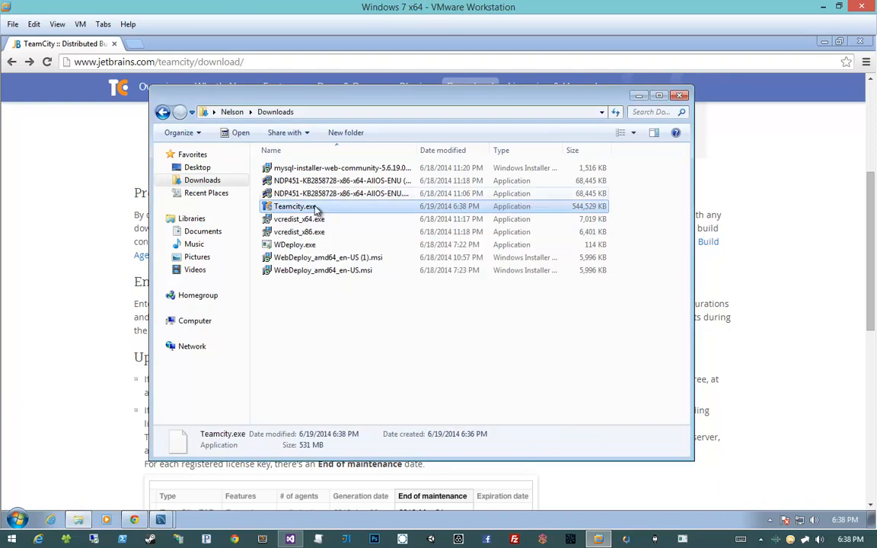
- Launch the Teamcity.exe installer and switch back to the TeamCity download page in Chrome
{"action": "double_click", "coordinate": [316, 209]}
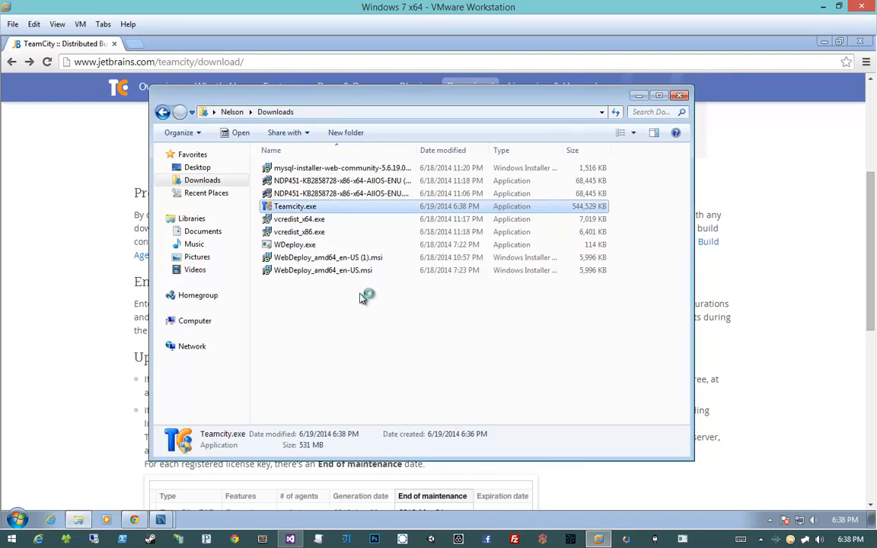
{"action": "left_click", "coordinate": [61, 186]}
{"action": "scroll", "coordinate": [175, 335], "scroll_direction": "down", "scroll_amount": 3}
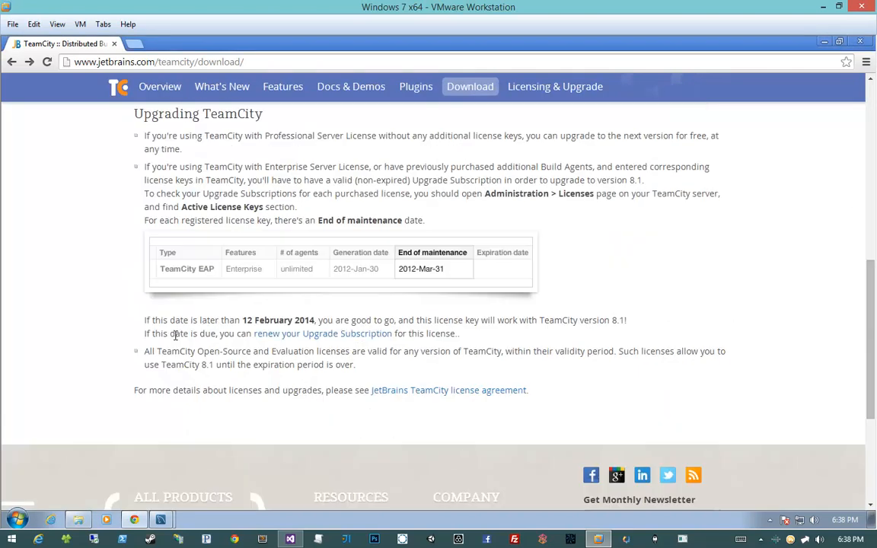
- Request the TeamCity 8.1 download again and cancel the duplicate TeamCity-8.1.3 (1).exe download
{"action": "scroll", "coordinate": [174, 335], "scroll_direction": "up", "scroll_amount": 6}
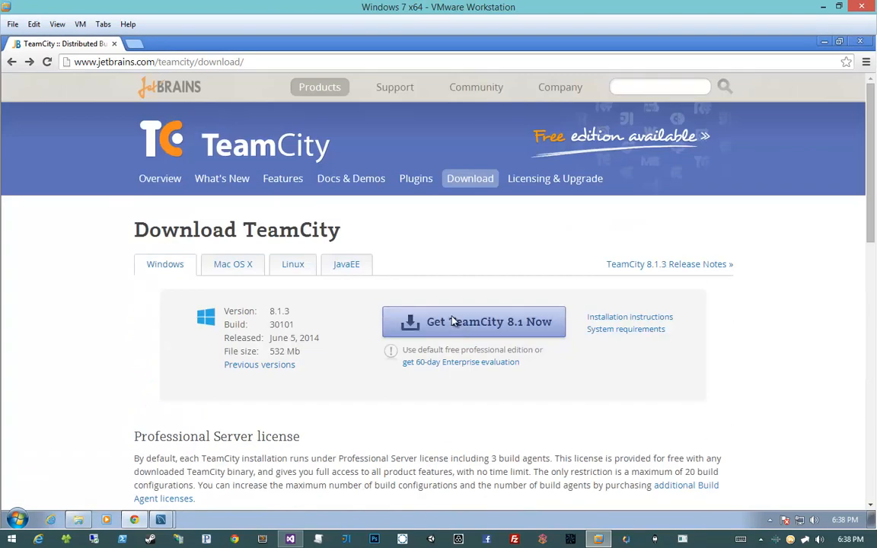
{"action": "left_click", "coordinate": [453, 321]}
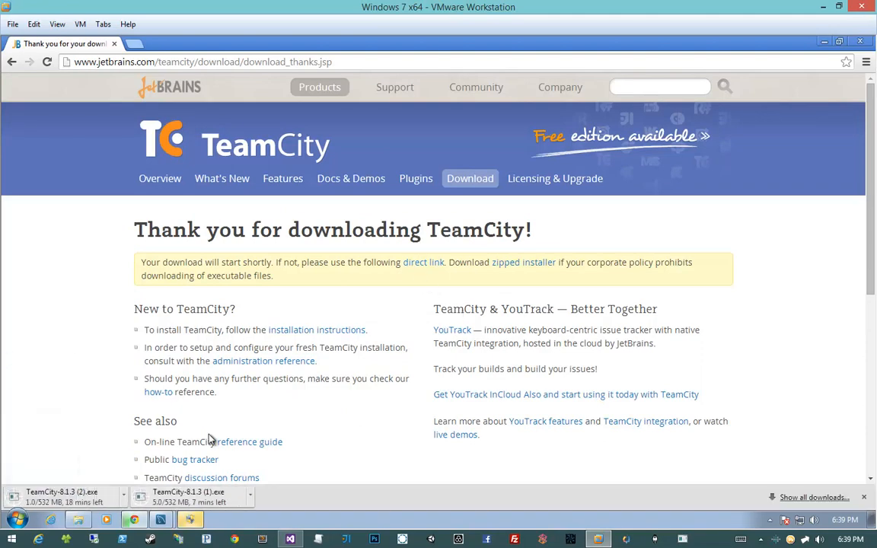
{"action": "left_click", "coordinate": [250, 495]}
{"action": "left_click", "coordinate": [259, 475]}
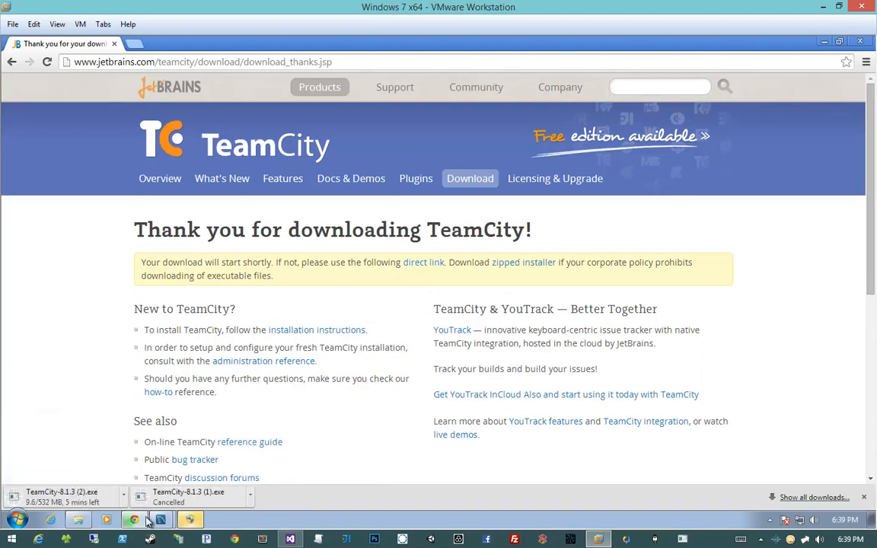
- Allow the TeamCity installer to make changes to the computer, and cancel the TeamCity-8.1.3 (2).exe download
{"action": "left_click", "coordinate": [190, 521]}
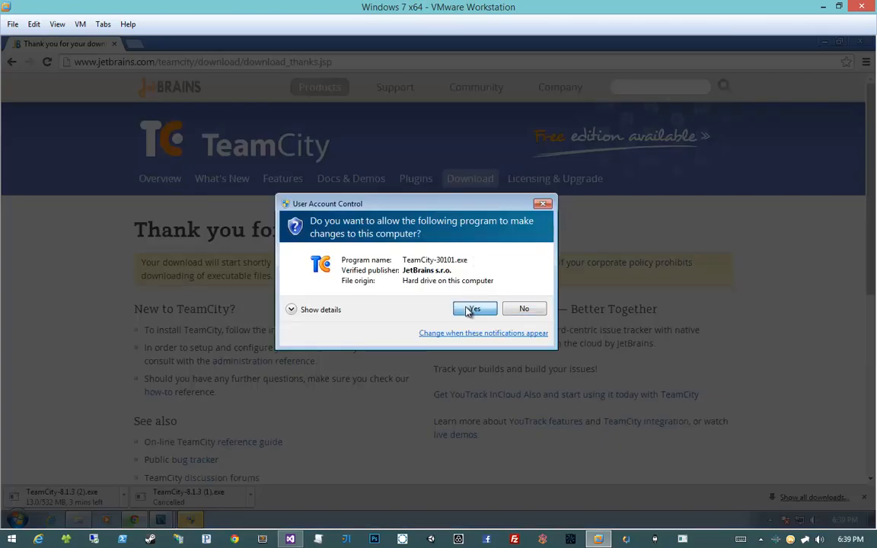
{"action": "left_click", "coordinate": [469, 310]}
{"action": "left_click", "coordinate": [122, 496]}
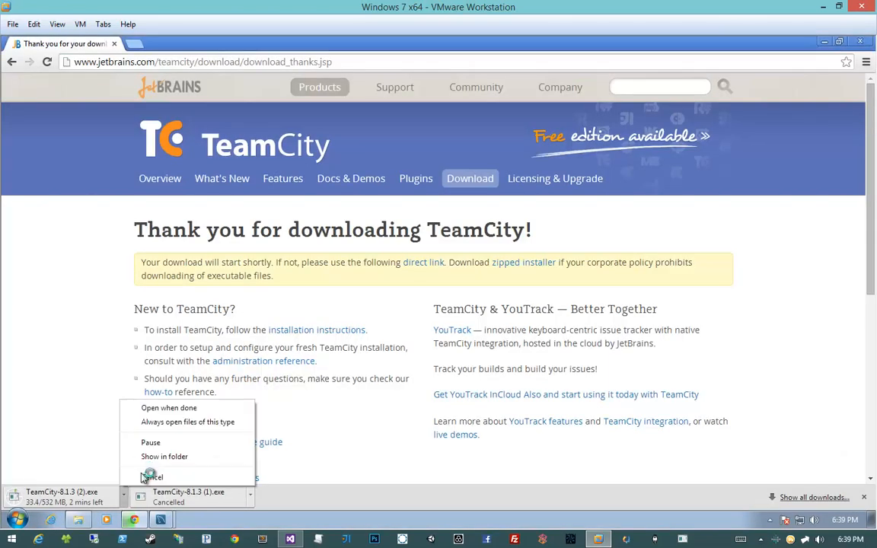
{"action": "left_click", "coordinate": [145, 477]}
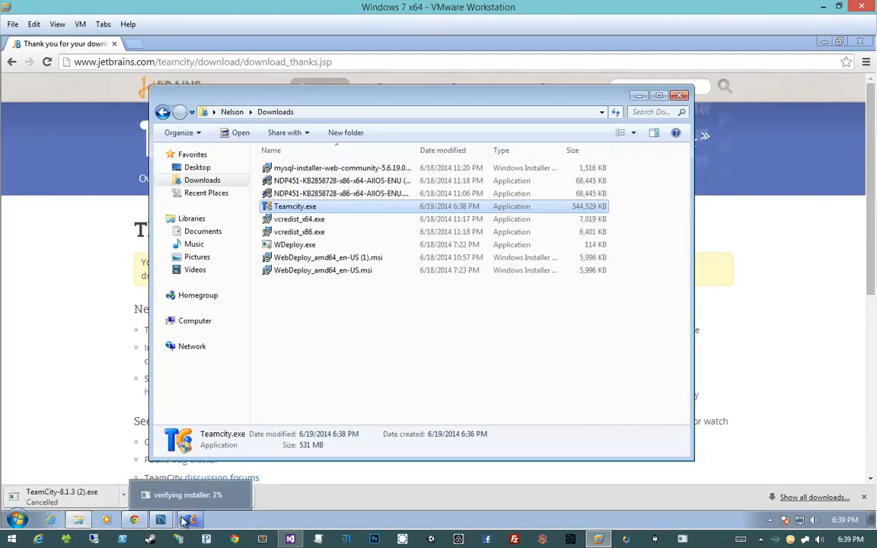
{"action": "left_click", "coordinate": [186, 520]}
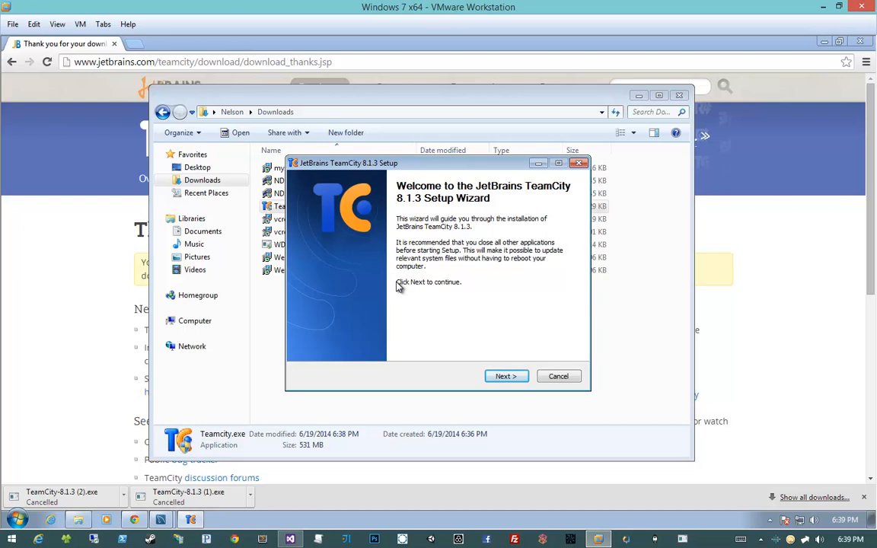
- Proceed past the welcome page of the TeamCity 8.1.3 Setup wizard and accept the license agreement
{"action": "left_click_drag", "start_coordinate": [385, 162], "coordinate": [406, 170]}
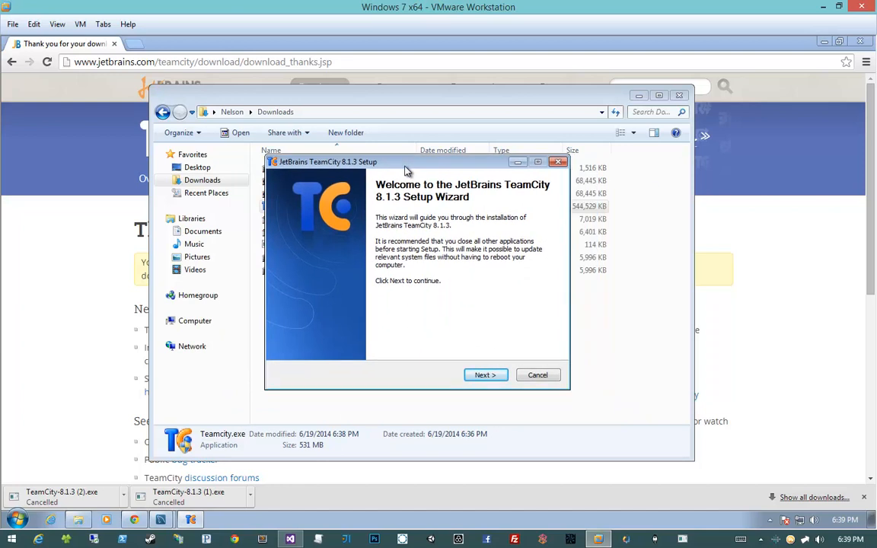
{"action": "left_click", "coordinate": [486, 376]}
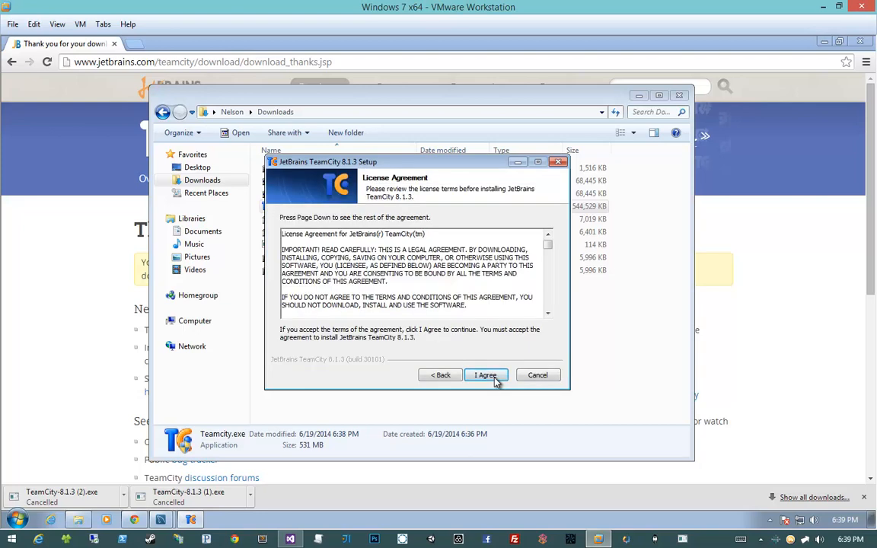
{"action": "left_click", "coordinate": [487, 375]}
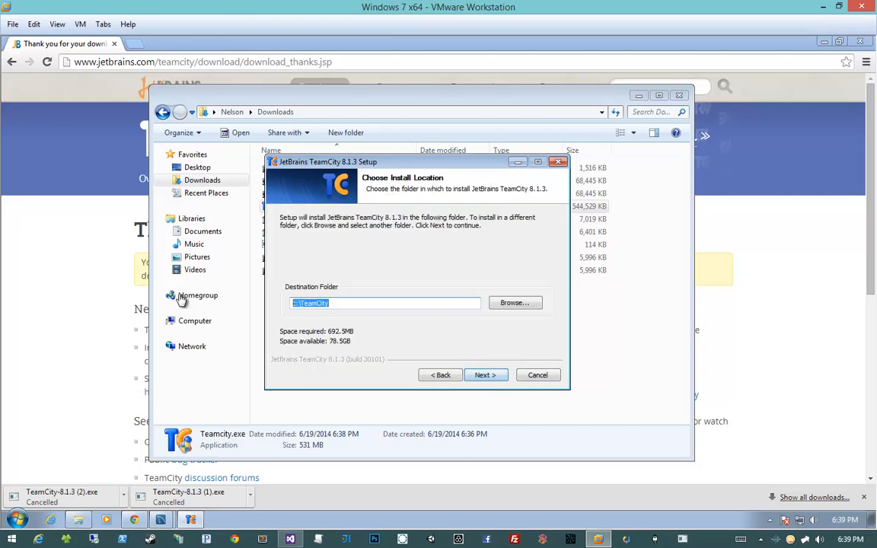
- Check the computer's drives in Windows Explorer and accept c:\TeamCity as the installation's destination folder
{"action": "left_click", "coordinate": [329, 305]}
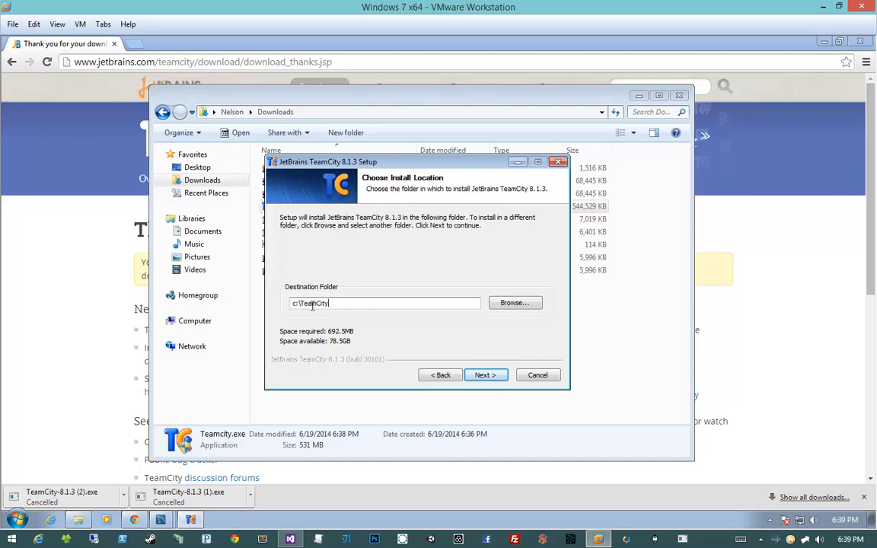
{"action": "left_click", "coordinate": [77, 522]}
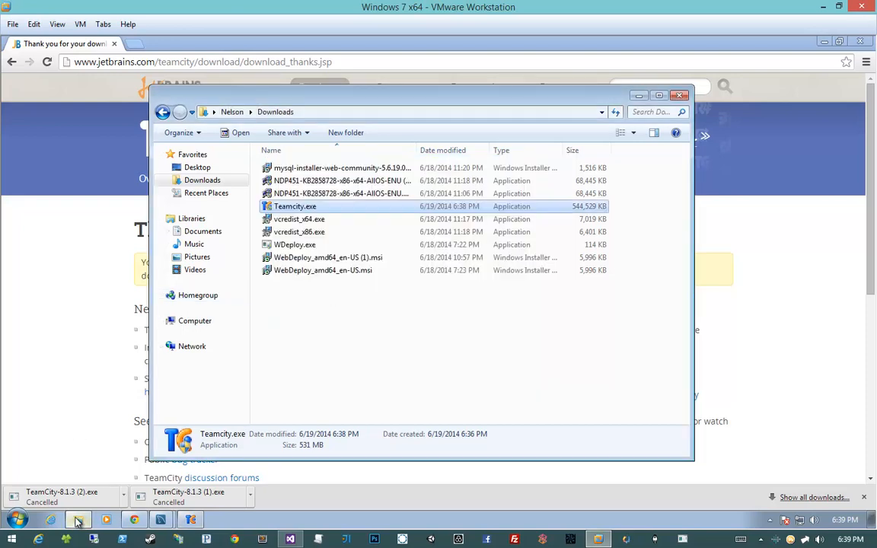
{"action": "left_click", "coordinate": [333, 294]}
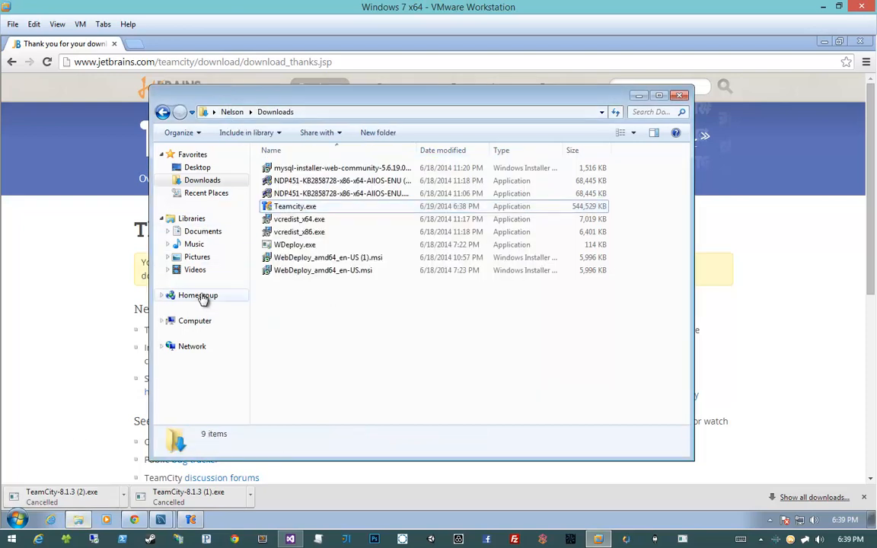
{"action": "left_click", "coordinate": [192, 320]}
{"action": "left_click_drag", "start_coordinate": [378, 98], "coordinate": [849, 176]}
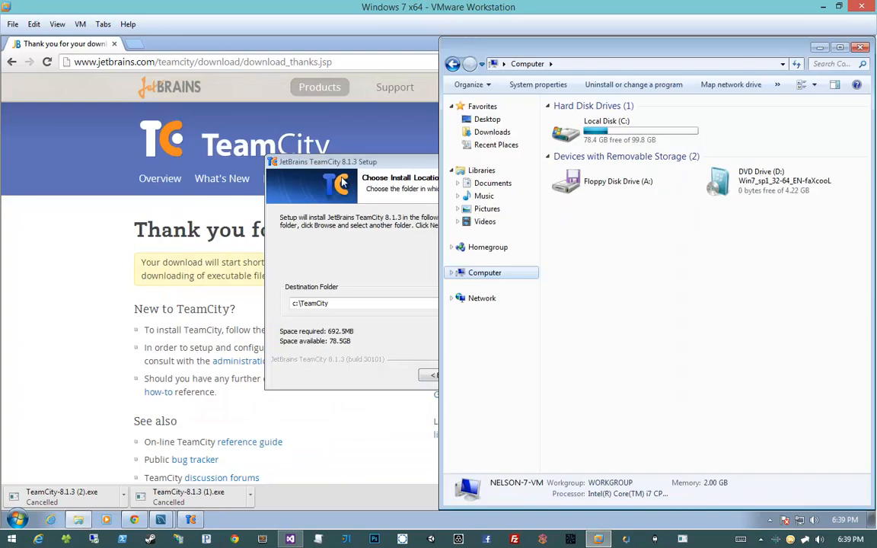
{"action": "left_click", "coordinate": [485, 374]}
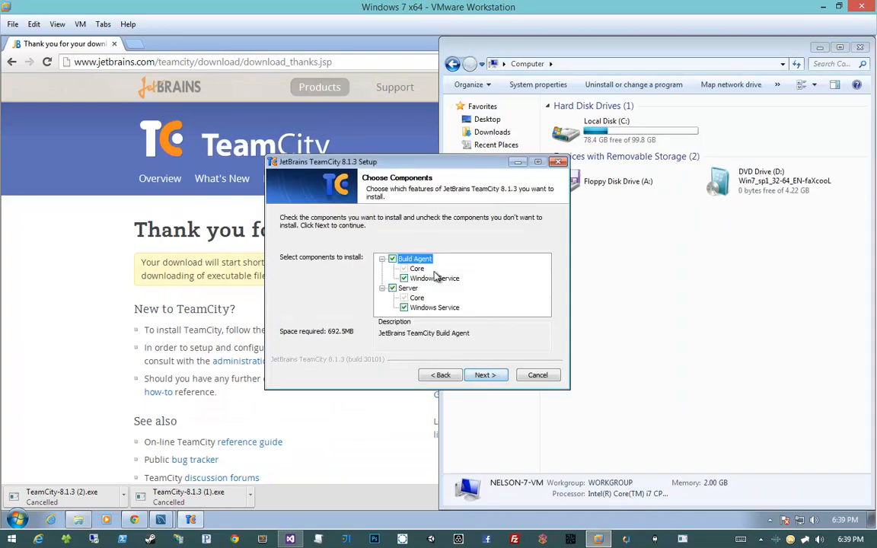
- Install the Build Agent and Server components with their Windows services, using C:\ProgramData\JetBrains\TeamCity as the data directory
{"action": "left_click", "coordinate": [409, 288]}
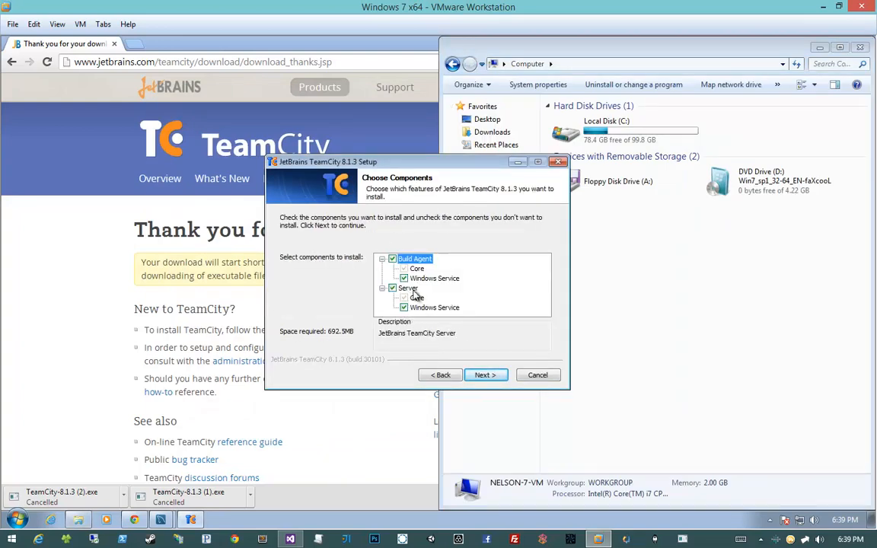
{"action": "left_click", "coordinate": [403, 307]}
{"action": "left_click", "coordinate": [411, 308]}
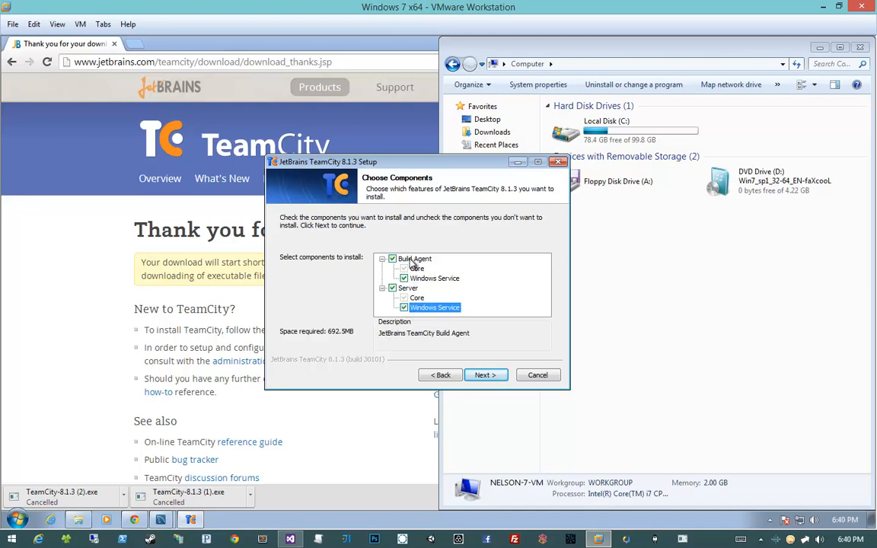
{"action": "left_click", "coordinate": [484, 375]}
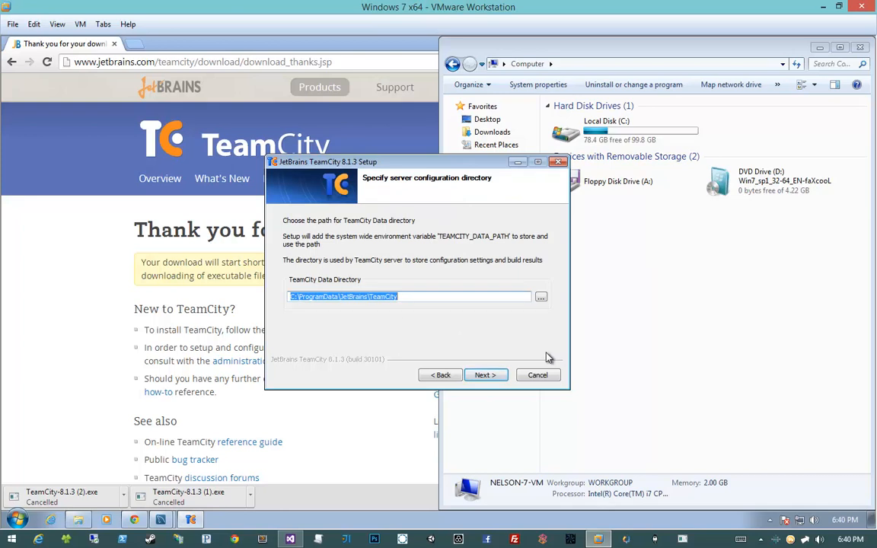
{"action": "left_click", "coordinate": [485, 379]}
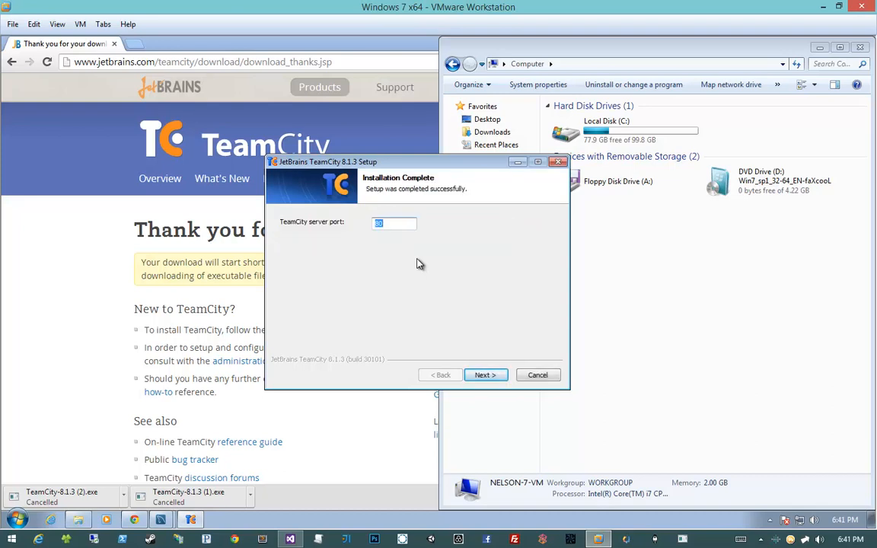
- Set the TeamCity server port to 84 and continue the setup
{"action": "left_click", "coordinate": [403, 227]}
{"action": "double_click", "coordinate": [390, 225]}
{"action": "type", "text": "85"}
{"action": "left_click", "coordinate": [486, 376]}
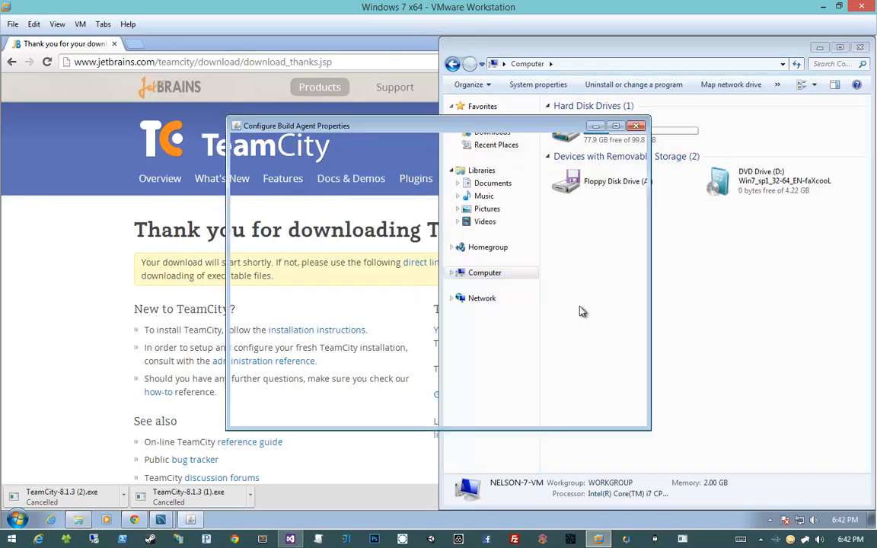
- Review the build agent's serverUrl, tempDir and workDir properties, and save the agent configuration
{"action": "left_click_drag", "start_coordinate": [322, 112], "coordinate": [262, 97]}
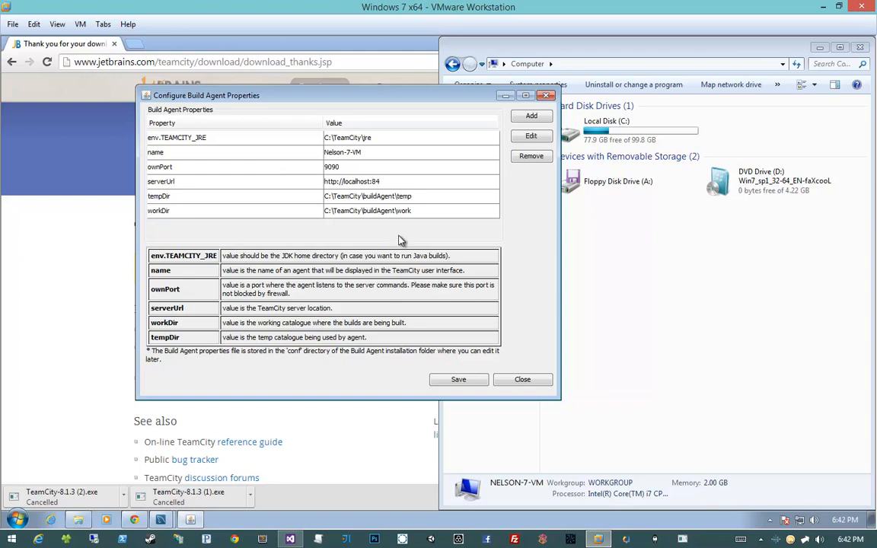
{"action": "left_click", "coordinate": [389, 186]}
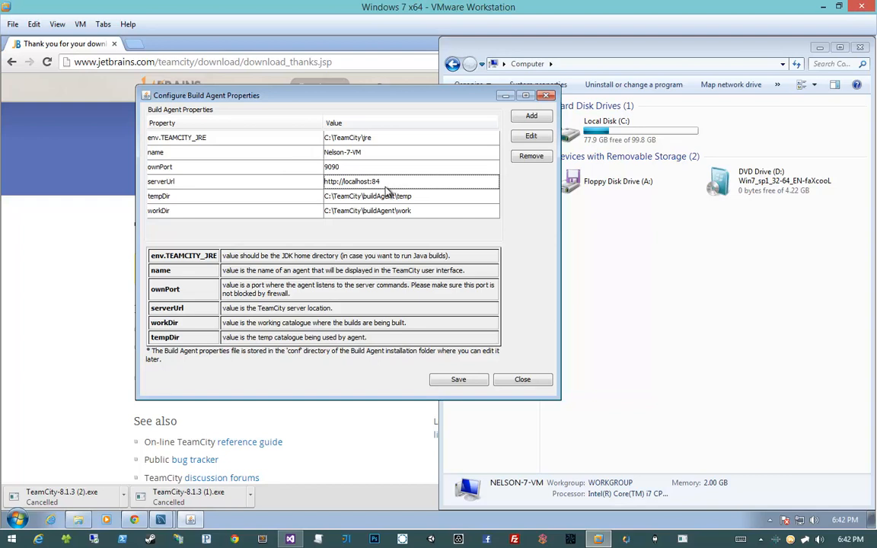
{"action": "left_click", "coordinate": [384, 199]}
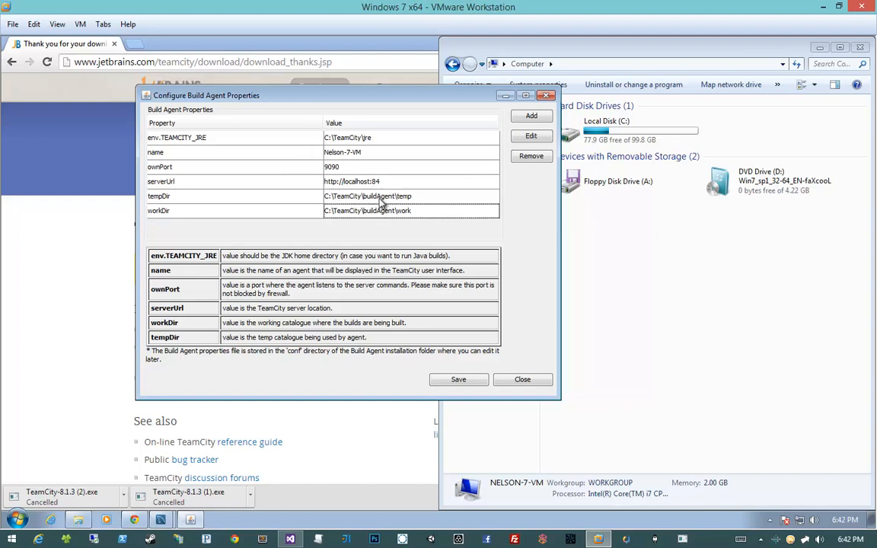
{"action": "left_click", "coordinate": [380, 214]}
{"action": "key", "text": "Up"}
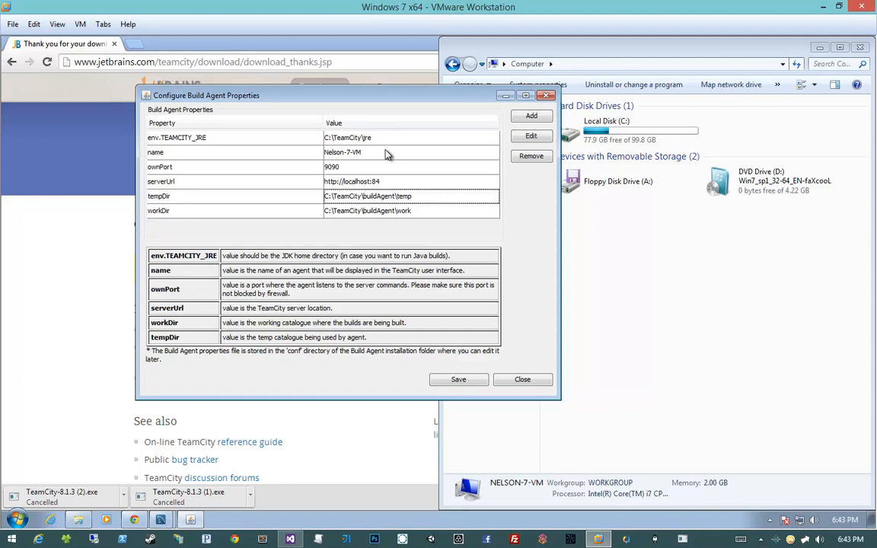
{"action": "left_click", "coordinate": [437, 383]}
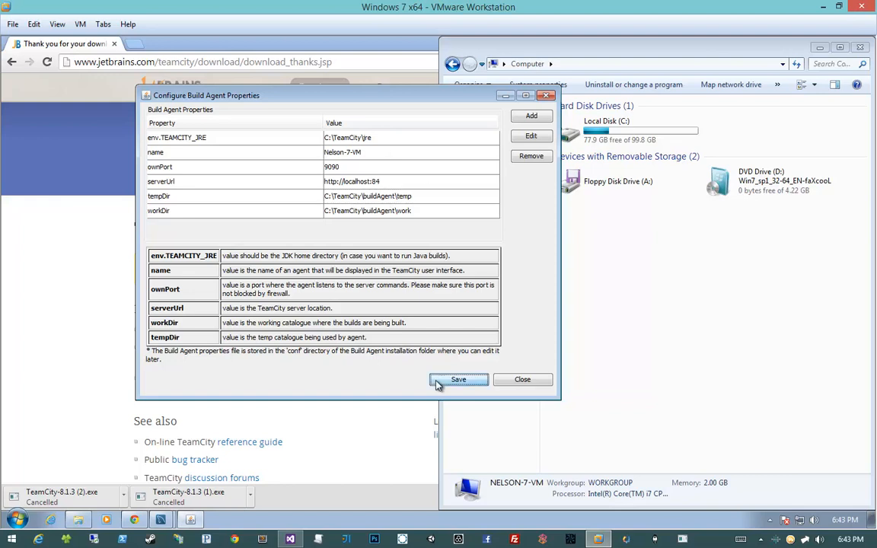
{"action": "left_click", "coordinate": [437, 383]}
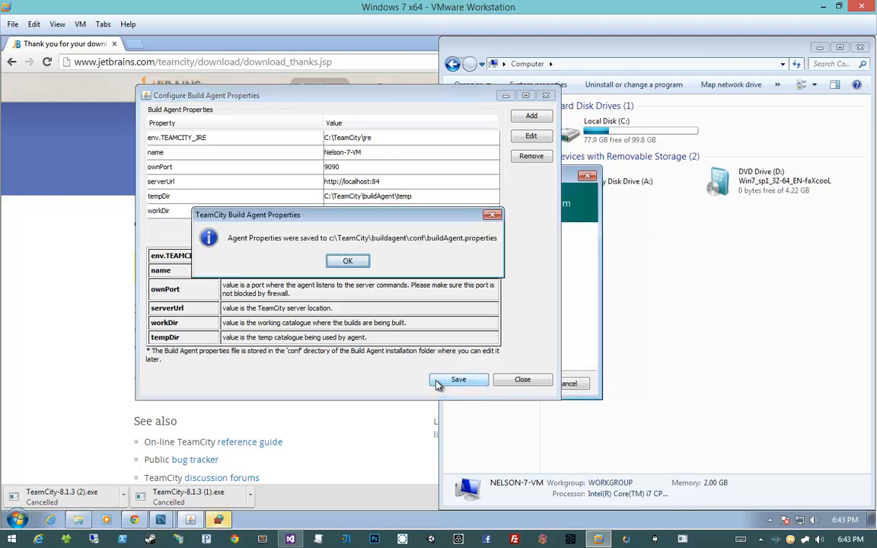
{"action": "left_click", "coordinate": [347, 261]}
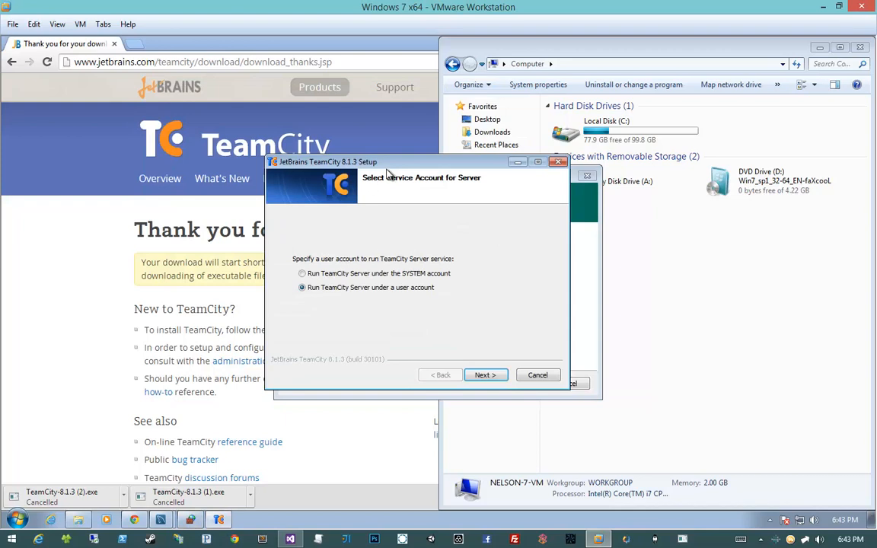
- Allow the Java Platform SE binary through Windows Firewall on private networks
{"action": "left_click_drag", "start_coordinate": [367, 162], "coordinate": [170, 150]}
{"action": "left_click", "coordinate": [470, 233]}
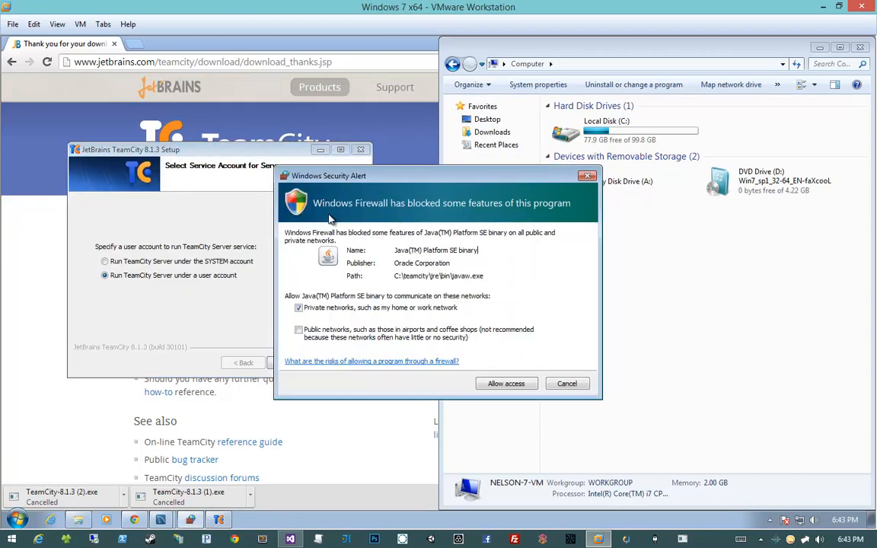
{"action": "left_click", "coordinate": [491, 389]}
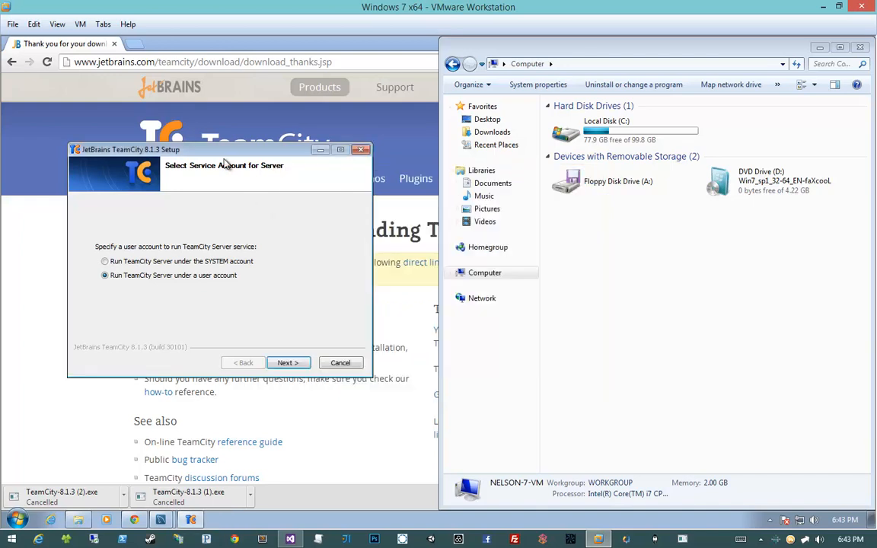
- Try to run the TeamCity Server service under the prefilled user account with the password left blank
{"action": "left_click_drag", "start_coordinate": [222, 152], "coordinate": [354, 138]}
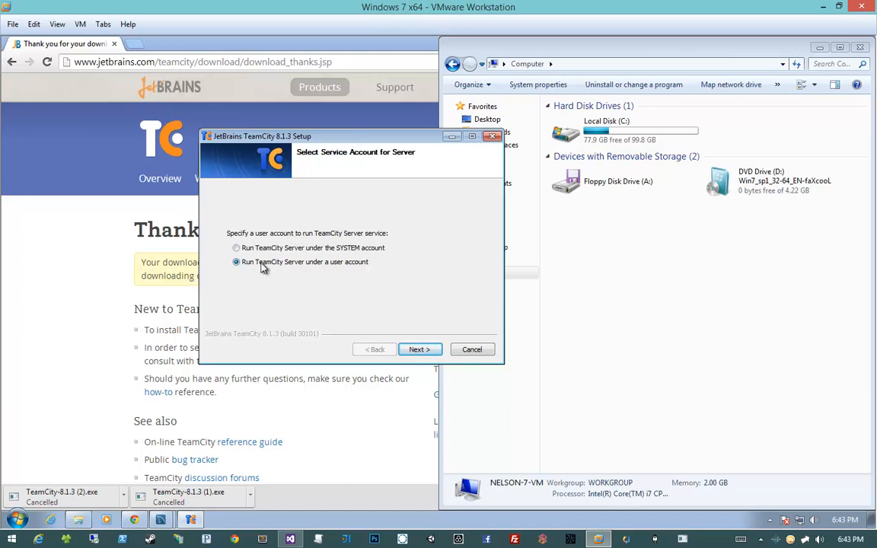
{"action": "left_click", "coordinate": [312, 248]}
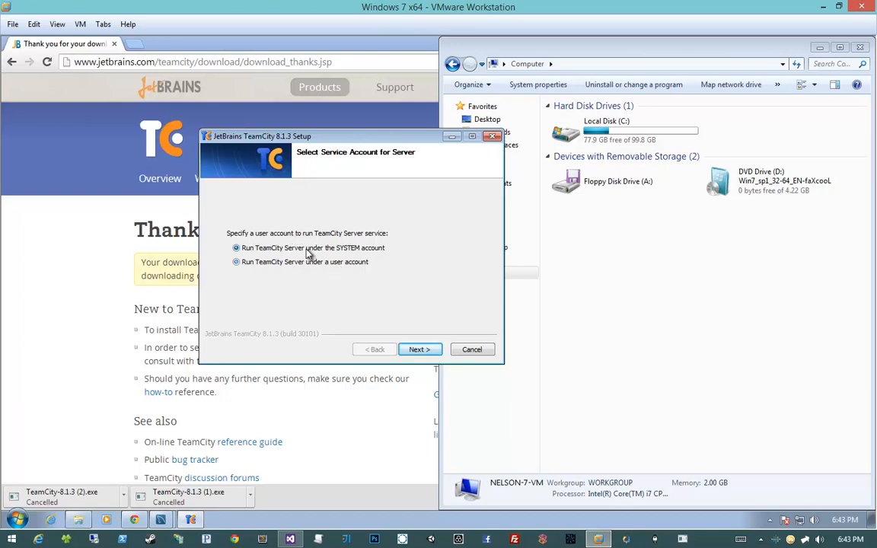
{"action": "left_click", "coordinate": [364, 264]}
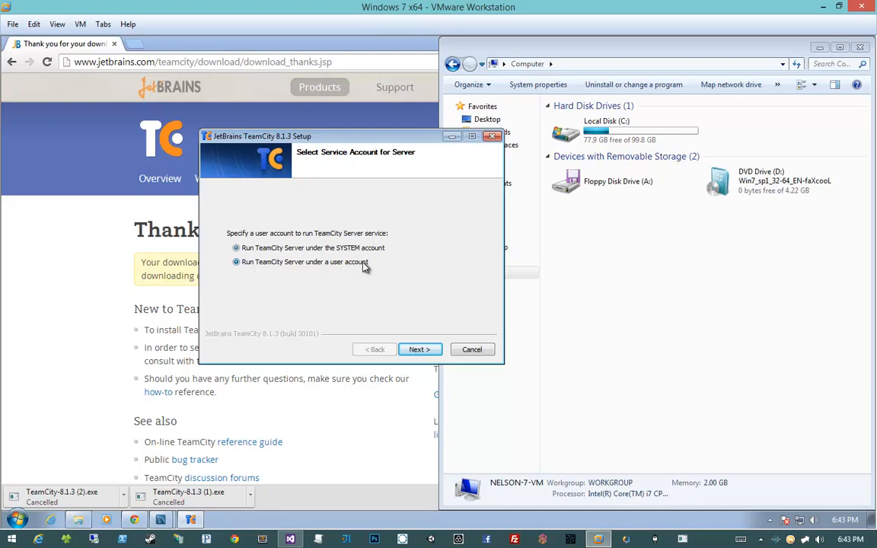
{"action": "left_click", "coordinate": [419, 350]}
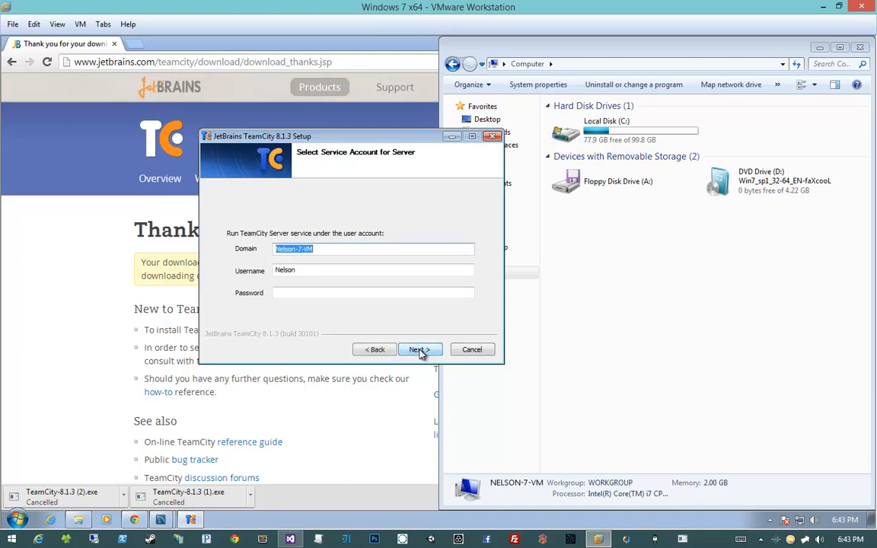
{"action": "left_click", "coordinate": [356, 294]}
{"action": "left_click", "coordinate": [356, 272]}
{"action": "left_click", "coordinate": [350, 293]}
{"action": "double_click", "coordinate": [350, 272]}
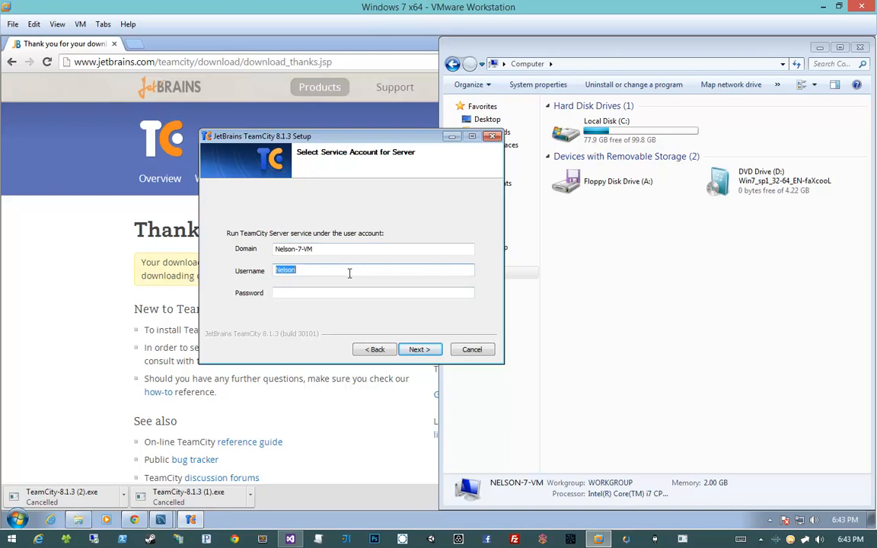
{"action": "left_click", "coordinate": [415, 349]}
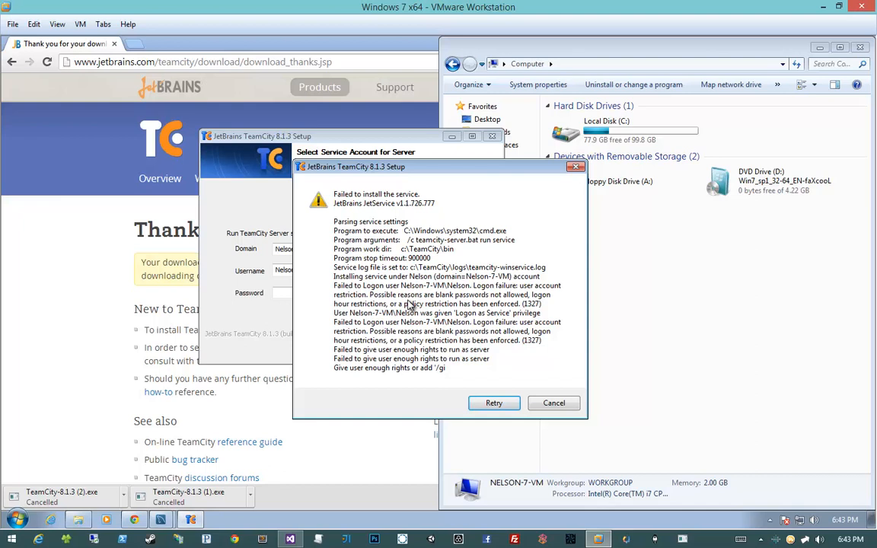
{"action": "left_click", "coordinate": [482, 402]}
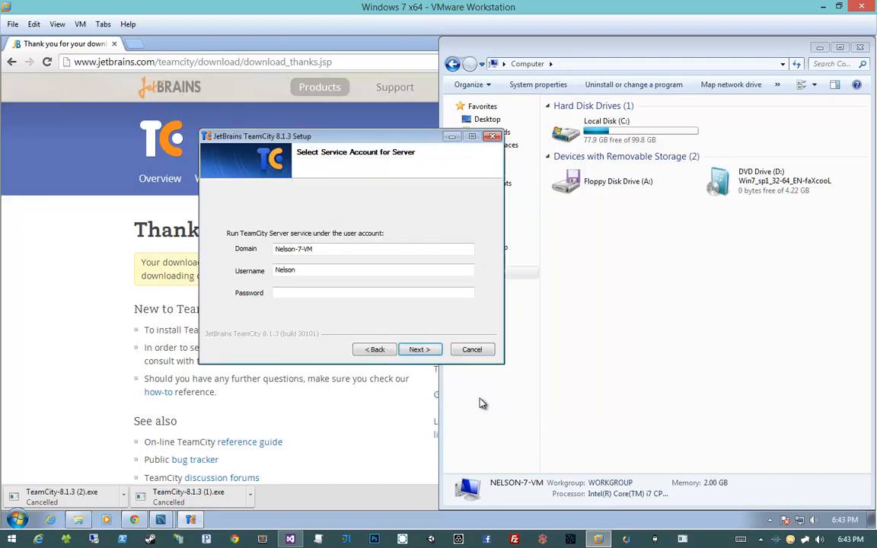
- Return to the server's service account choice and select running TeamCity Server under the SYSTEM account
{"action": "left_click", "coordinate": [389, 352]}
{"action": "left_click", "coordinate": [352, 248]}
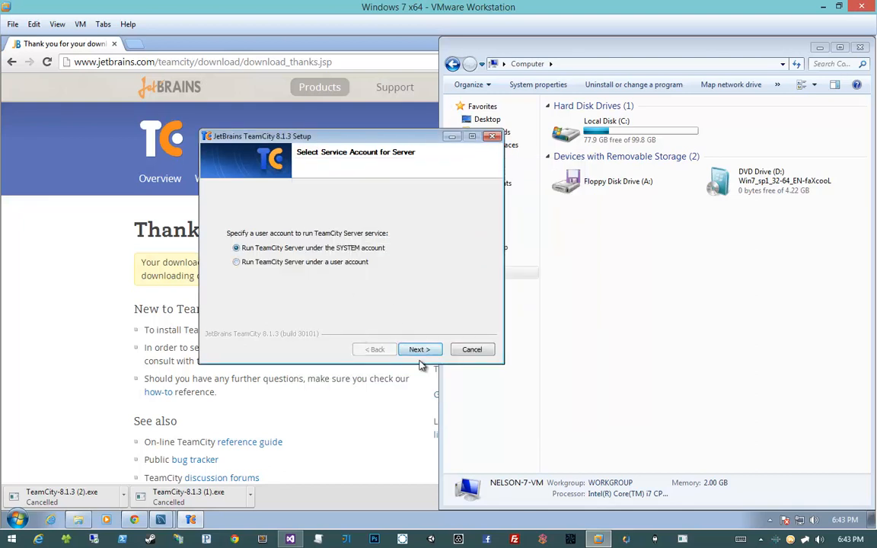
- Choose to run TeamCity Server under a user account, continue to its credentials, and move the setup window clear of the file browser
{"action": "left_click", "coordinate": [236, 262]}
{"action": "left_click", "coordinate": [418, 350]}
{"action": "left_click_drag", "start_coordinate": [323, 140], "coordinate": [223, 123]}
{"action": "left_click", "coordinate": [631, 261]}
{"action": "right_click", "coordinate": [627, 256]}
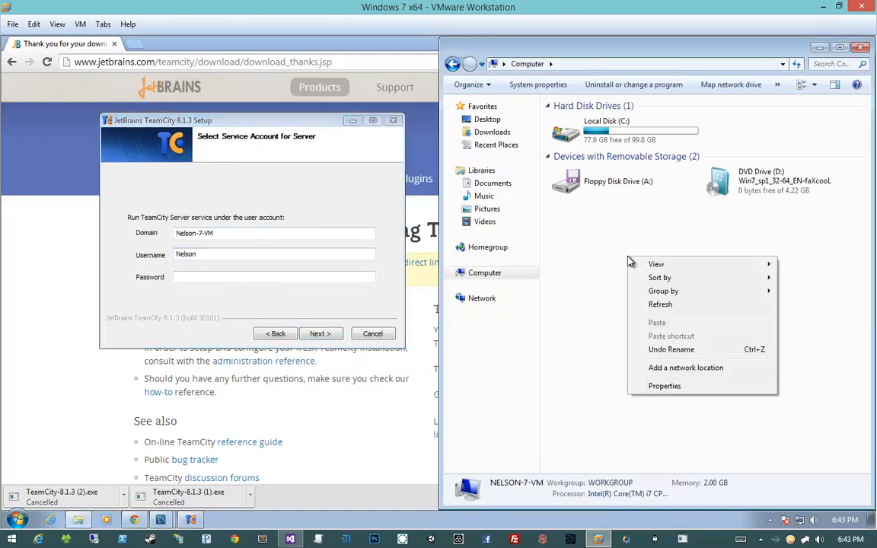
{"action": "left_click", "coordinate": [627, 257]}
{"action": "right_click", "coordinate": [627, 255]}
{"action": "left_click", "coordinate": [611, 240]}
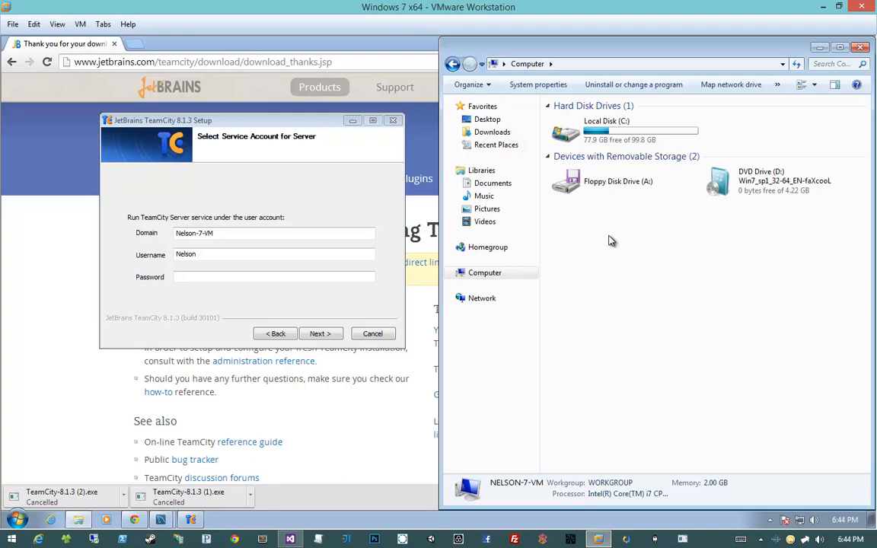
- Launch the Microsoft Management Console with elevated rights and move its window so the setup wizard's credentials stay visible
{"action": "key", "text": "super"}
{"action": "type", "text": "cmd"}
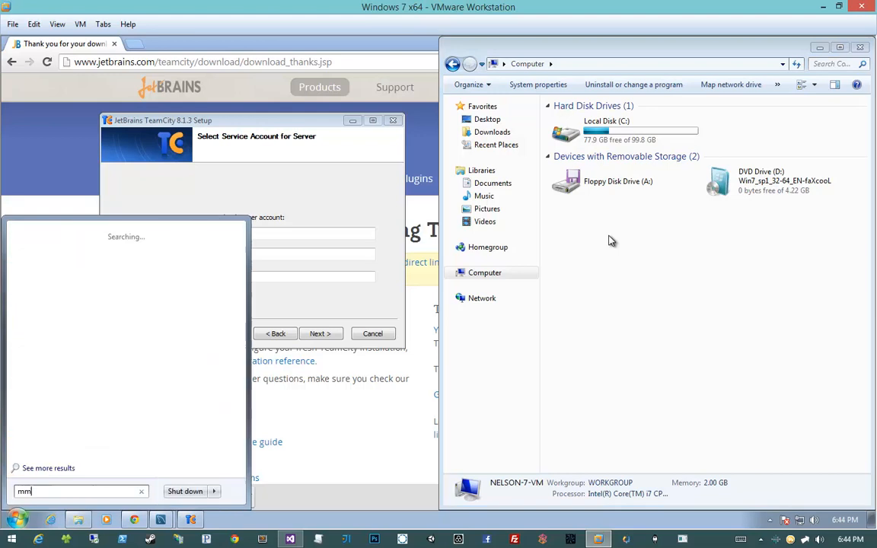
{"action": "key", "text": "Return"}
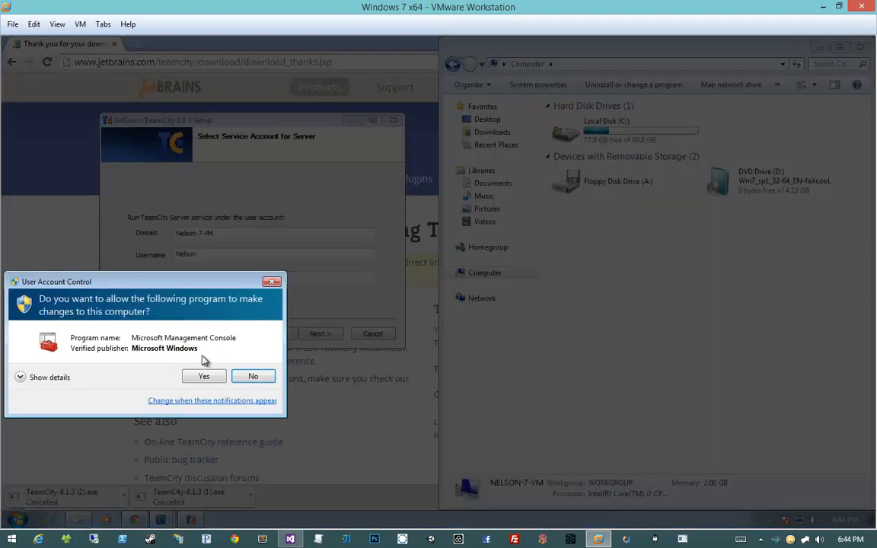
{"action": "left_click", "coordinate": [211, 373]}
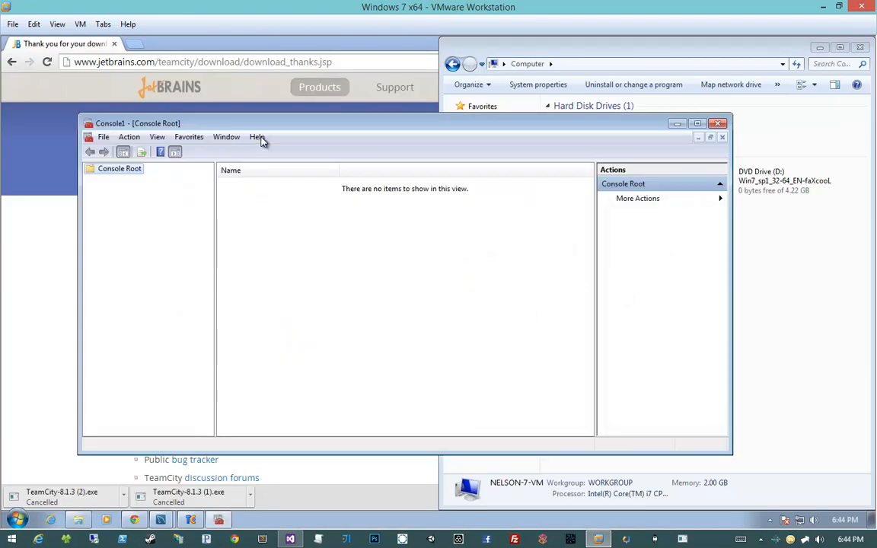
{"action": "left_click_drag", "start_coordinate": [261, 130], "coordinate": [480, 157]}
- Add the Local Users and Groups snap-in for the local computer to the console
{"action": "left_click", "coordinate": [320, 166]}
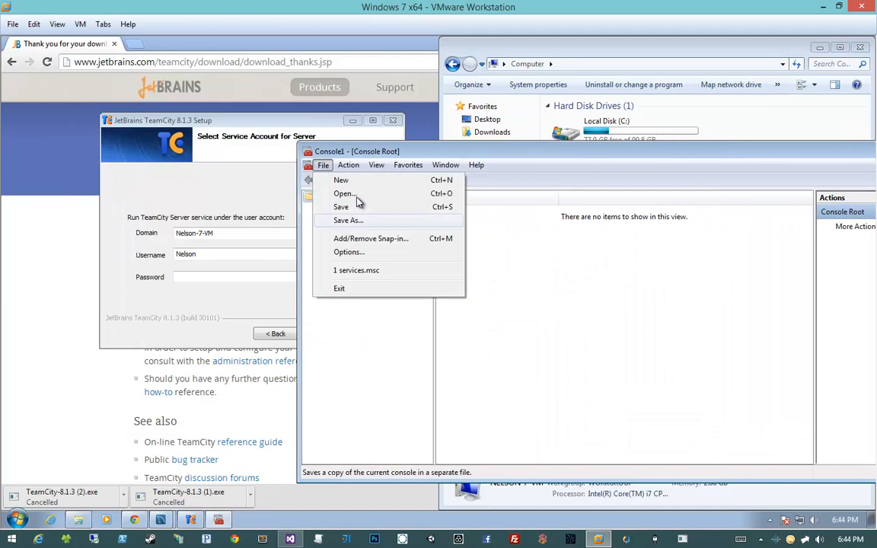
{"action": "left_click", "coordinate": [361, 239]}
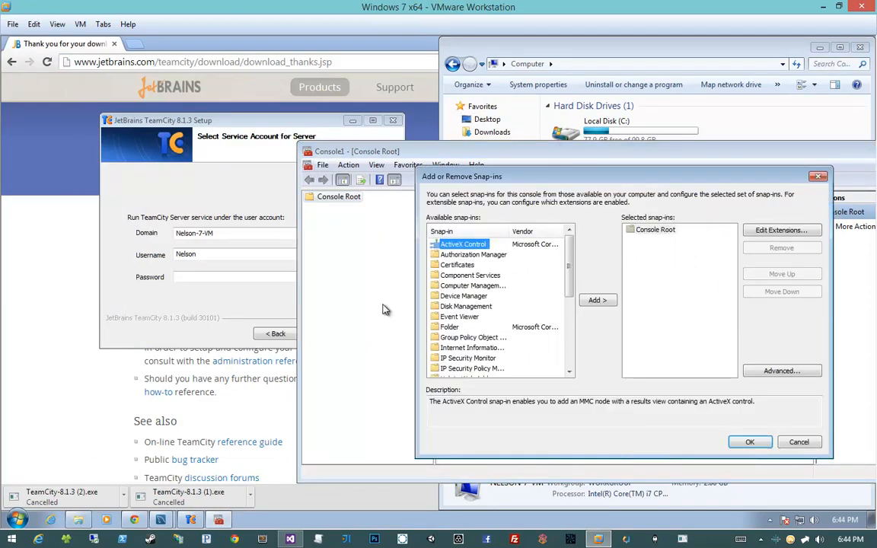
{"action": "scroll", "coordinate": [524, 327], "scroll_direction": "down", "scroll_amount": 2}
{"action": "double_click", "coordinate": [488, 348]}
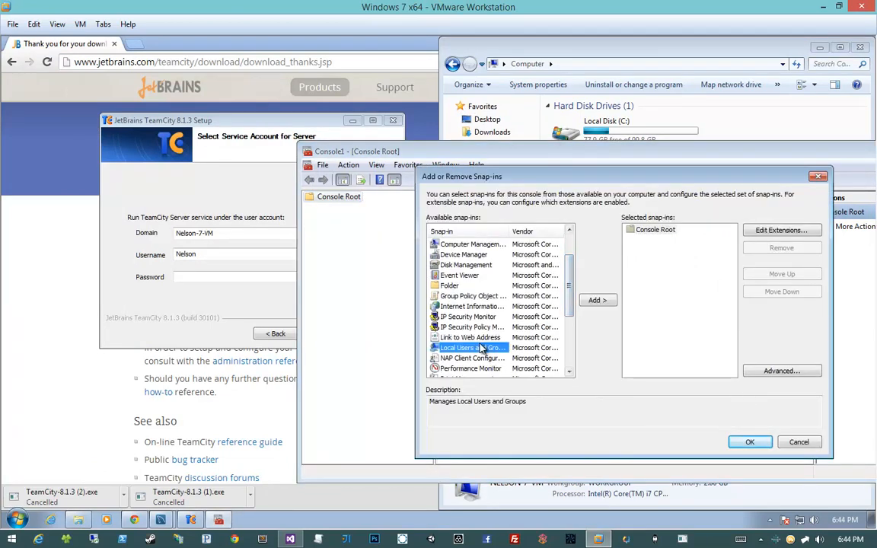
{"action": "left_click", "coordinate": [669, 379]}
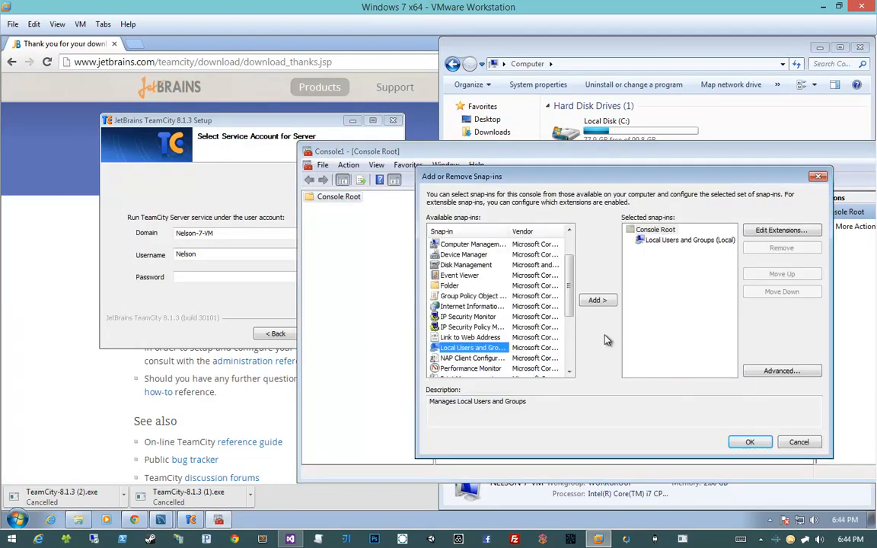
{"action": "left_click", "coordinate": [750, 442]}
- Start a new user in the local Users folder with the user name TeamCity
{"action": "left_click", "coordinate": [310, 211]}
{"action": "left_click", "coordinate": [310, 209]}
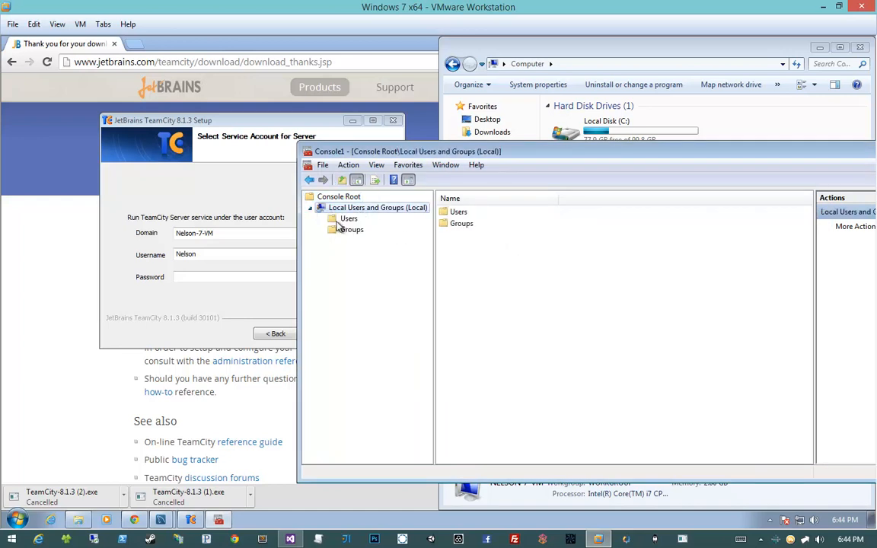
{"action": "left_click", "coordinate": [344, 218]}
{"action": "right_click", "coordinate": [561, 288]}
{"action": "left_click", "coordinate": [560, 296]}
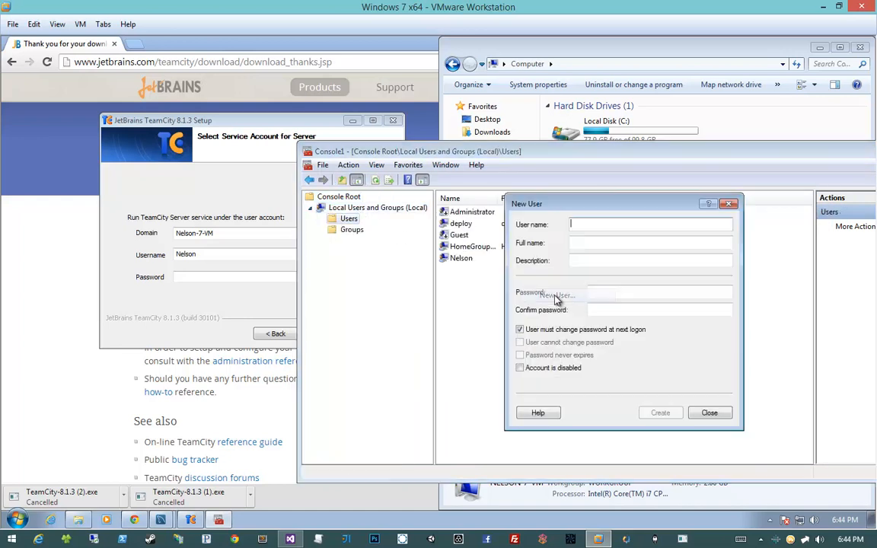
{"action": "type", "text": "TeamCi"}
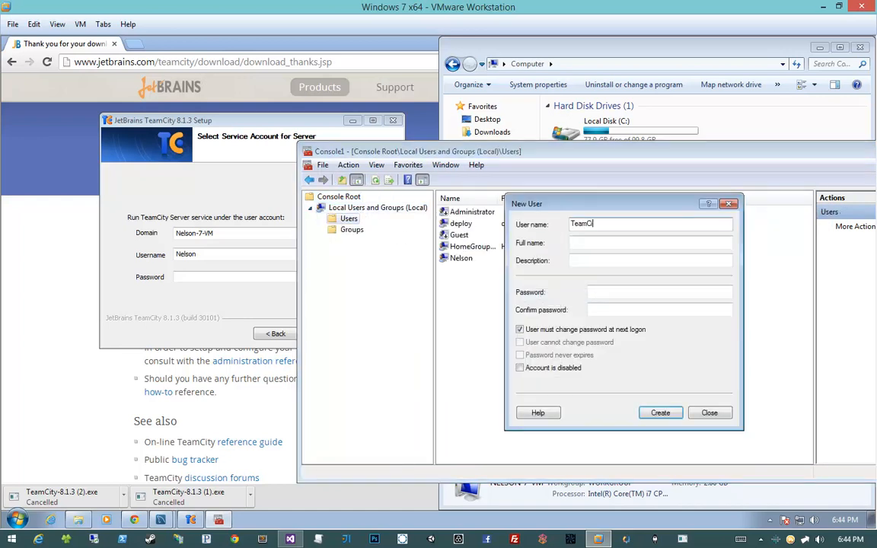
- Enter and confirm the account password, replace the change-at-next-logon requirement with Password never expires, and create the TeamCity user
{"action": "key", "text": "Tab"}
{"action": "key", "text": "Tab"}
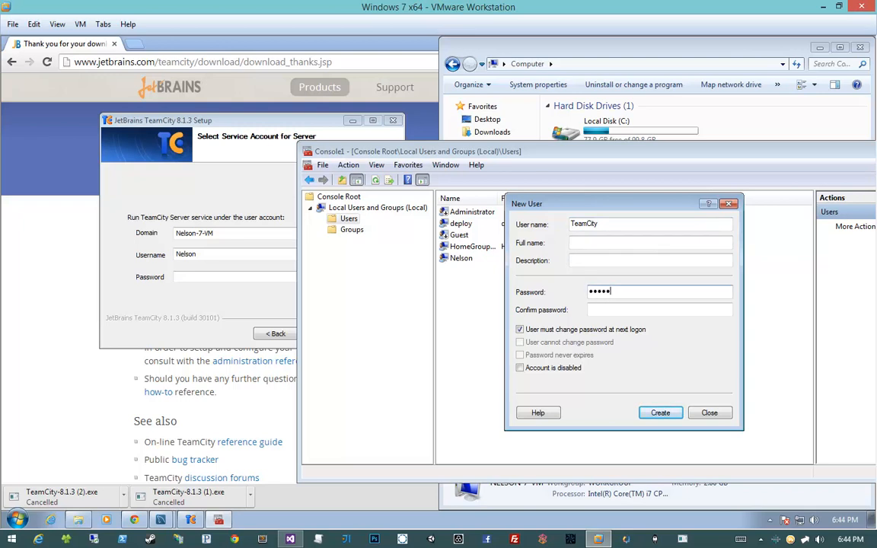
{"action": "key", "text": "Tab"}
{"action": "type", "text": "*****"}
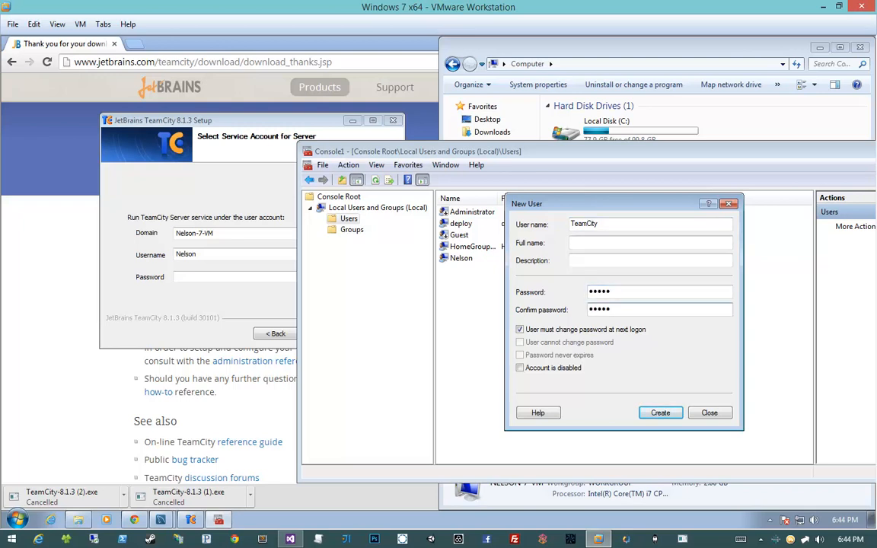
{"action": "left_click", "coordinate": [528, 329]}
{"action": "left_click", "coordinate": [546, 355]}
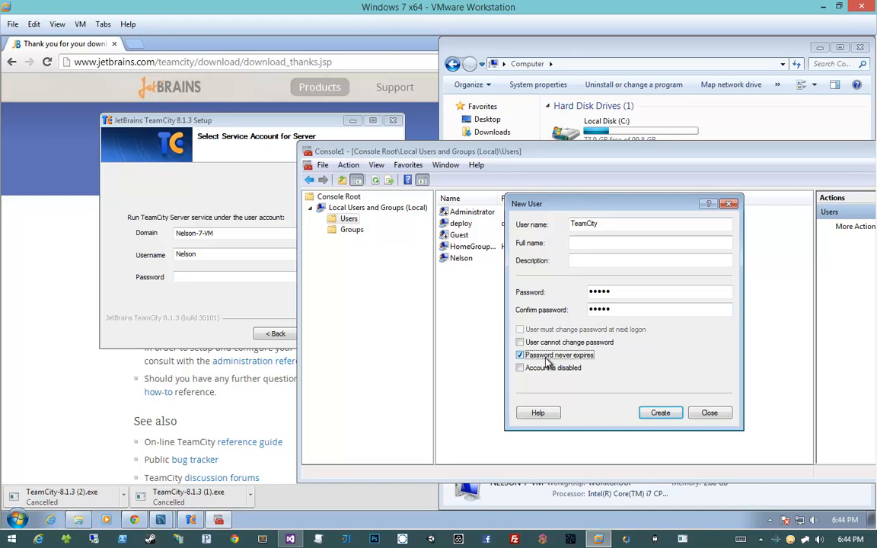
{"action": "left_click", "coordinate": [660, 414]}
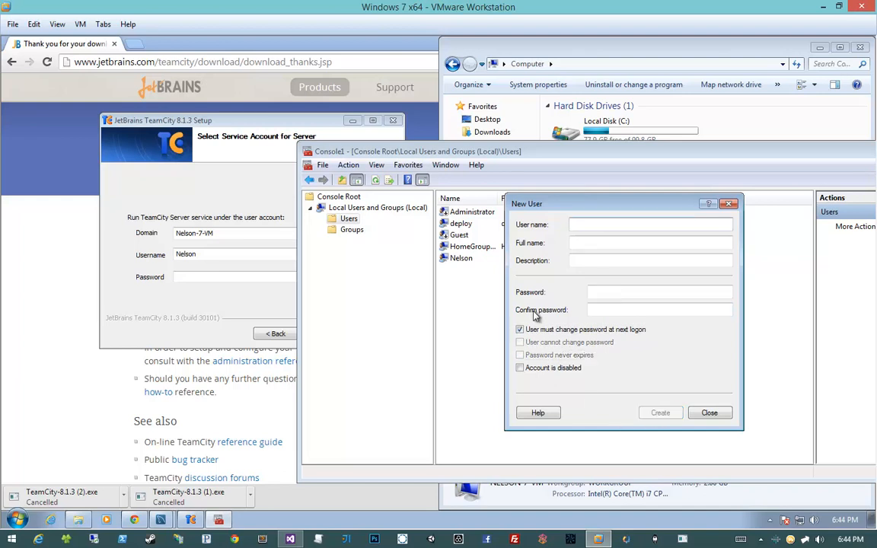
{"action": "left_click", "coordinate": [705, 413]}
{"action": "left_click", "coordinate": [476, 270]}
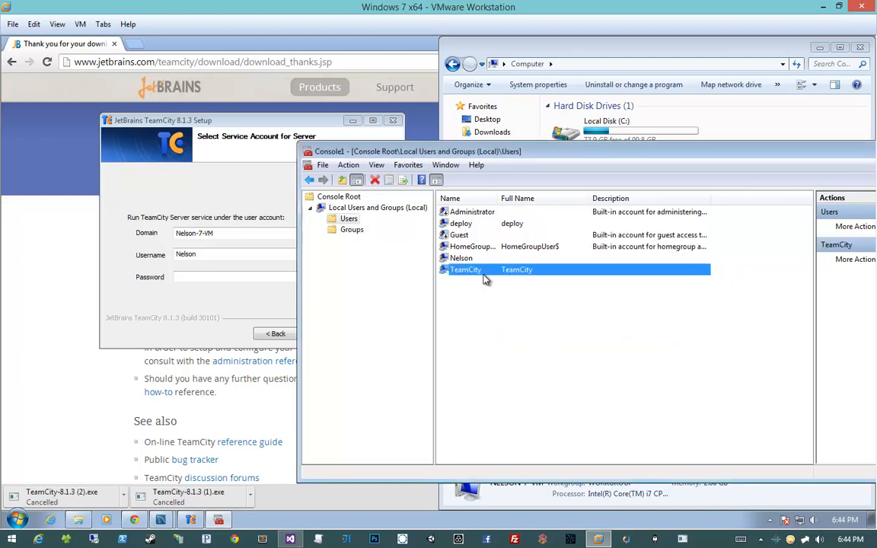
- Set the TeamCity Server service's username to TeamCity, enter the account password, and continue the setup
{"action": "left_click_drag", "start_coordinate": [515, 152], "coordinate": [638, 135]}
{"action": "left_click", "coordinate": [211, 263]}
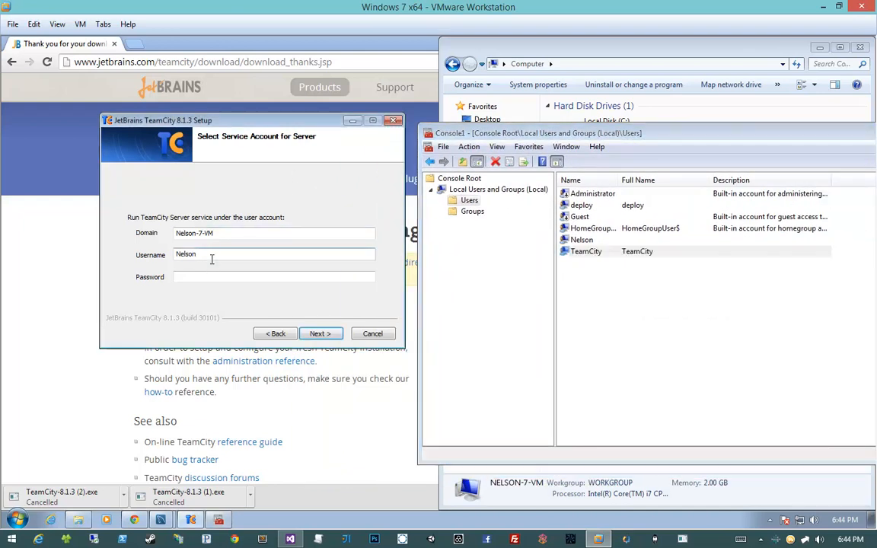
{"action": "double_click", "coordinate": [211, 259]}
{"action": "type", "text": "TeamCity"}
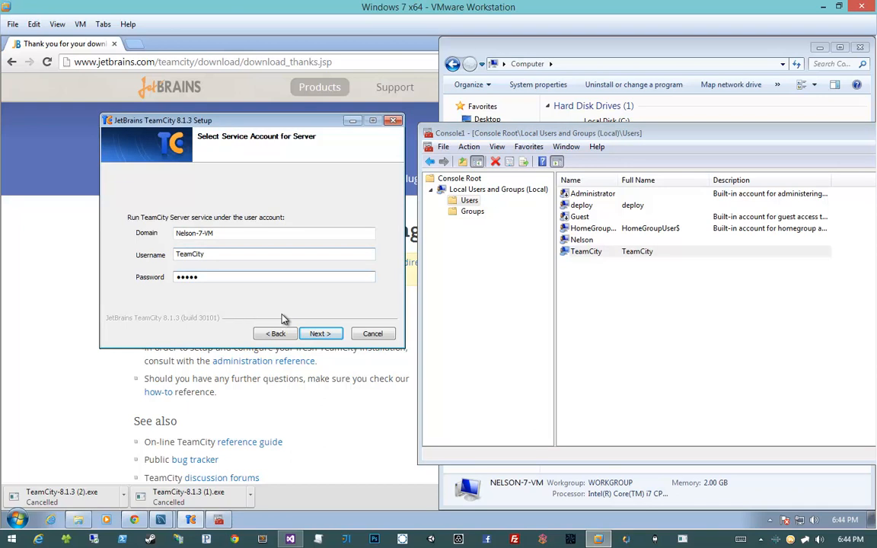
{"action": "left_click", "coordinate": [318, 335]}
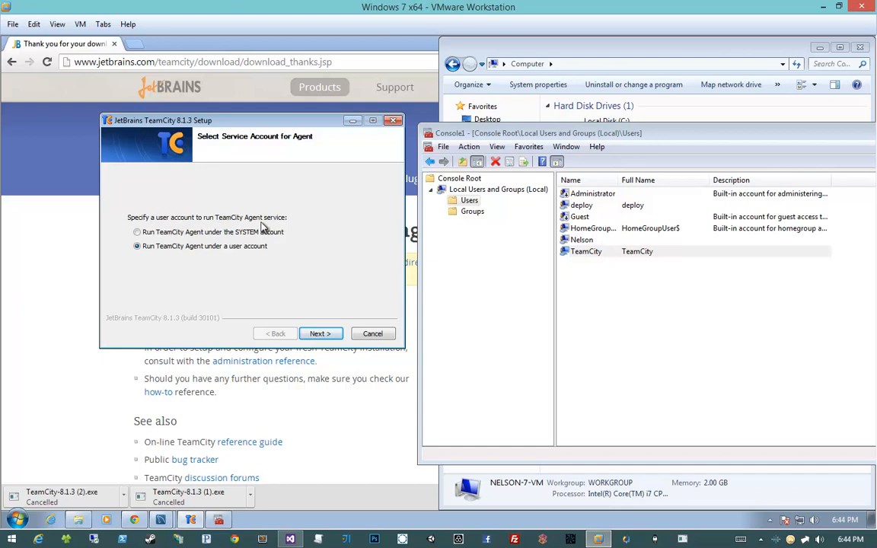
- Run the TeamCity Agent service under a user account with username TeamCity and the account password
{"action": "left_click", "coordinate": [315, 335]}
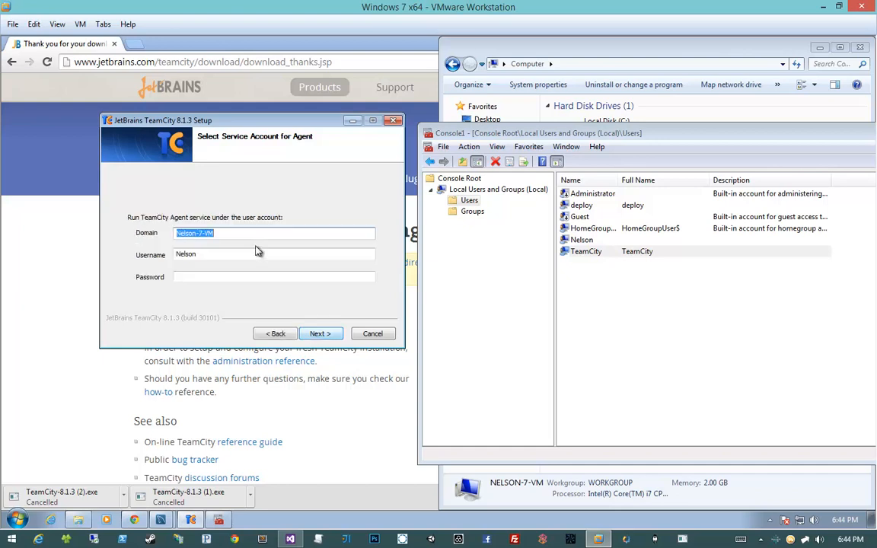
{"action": "key", "text": "Tab"}
{"action": "type", "text": "Teamcity"}
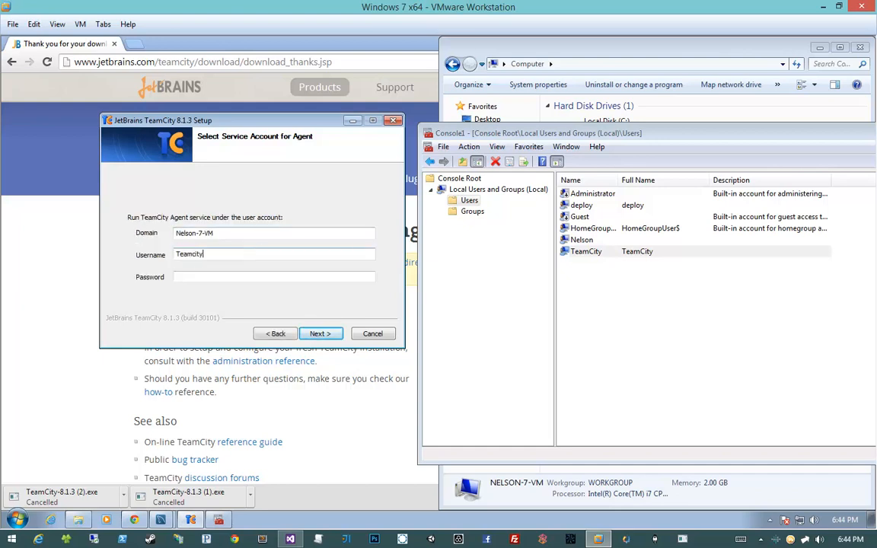
{"action": "key", "text": "shift+Home"}
{"action": "type", "text": "Tea"}
{"action": "key", "text": "Tab"}
{"action": "type", "text": "p"}
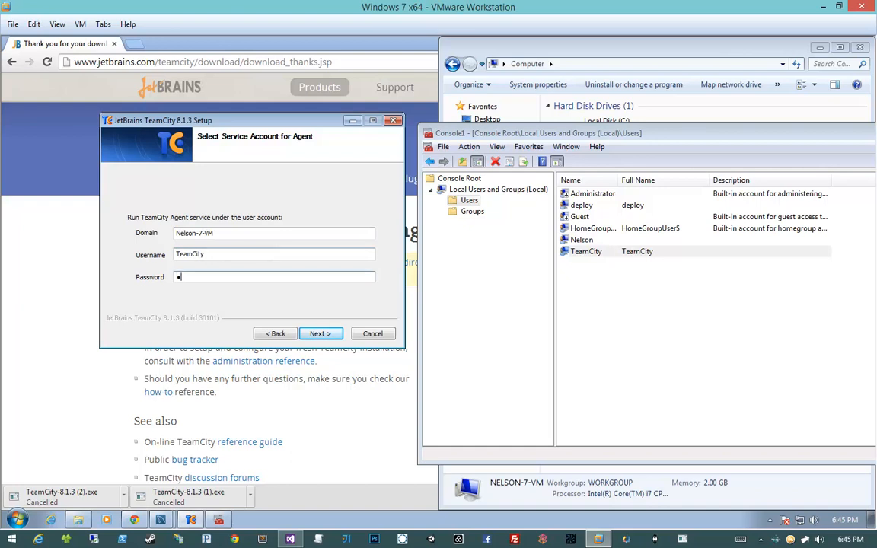
{"action": "key", "text": "Return"}
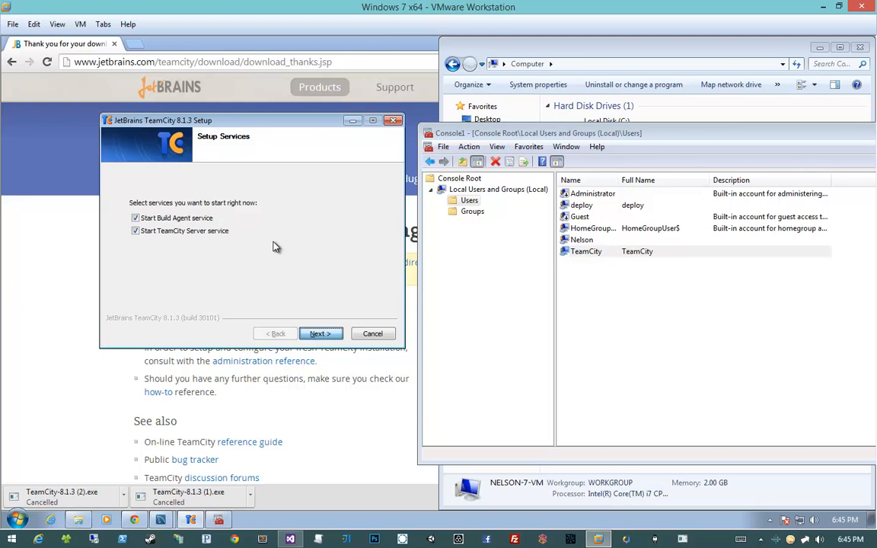
- Start the Build Agent and TeamCity Server services and finish the setup with the TeamCity Web UI set to open
{"action": "key", "text": "Return"}
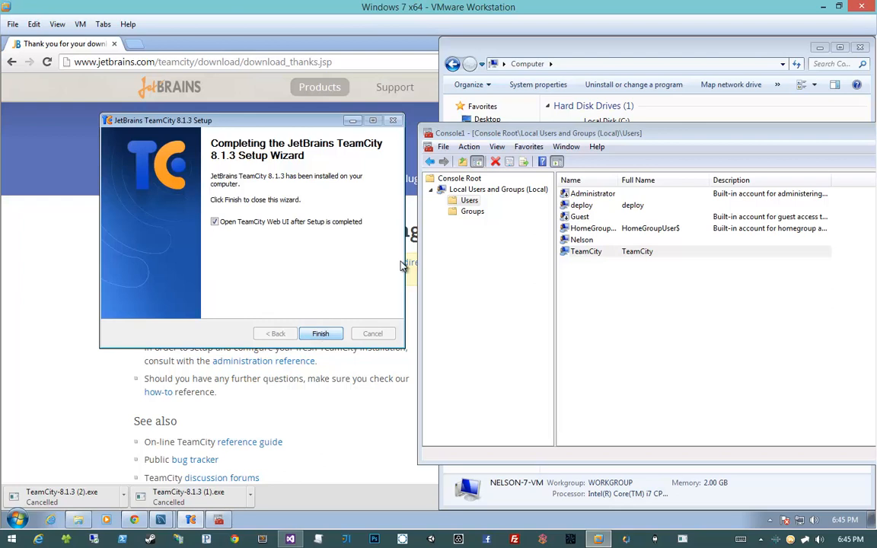
{"action": "key", "text": "Return"}
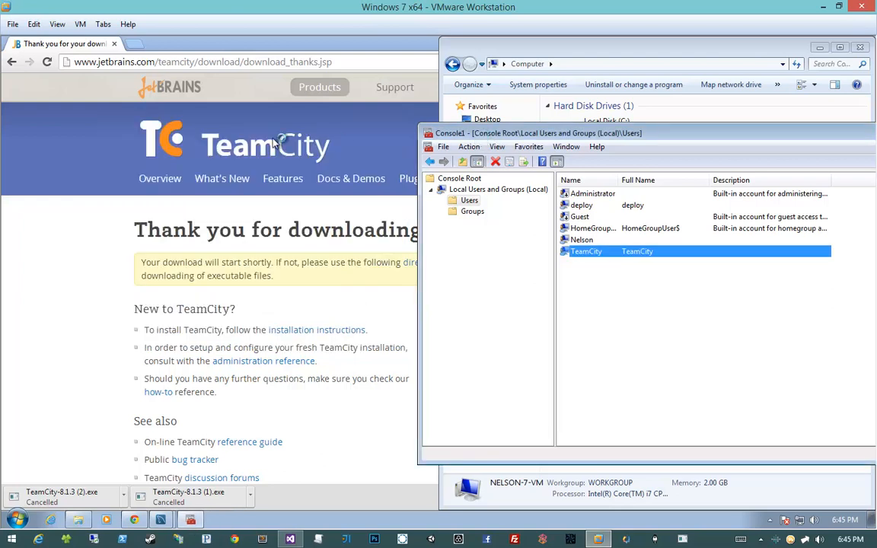
- Deselect the TeamCity user and snap the management console window to half the desktop beside the browser
{"action": "left_click_drag", "start_coordinate": [476, 138], "coordinate": [265, 142]}
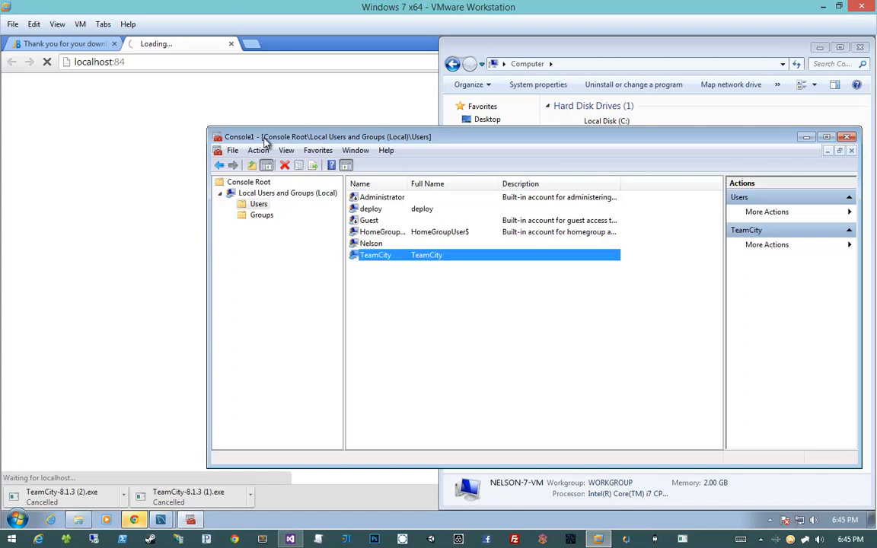
{"action": "left_click", "coordinate": [439, 310]}
{"action": "left_click", "coordinate": [402, 255]}
{"action": "left_click", "coordinate": [402, 270]}
{"action": "left_click_drag", "start_coordinate": [438, 139], "coordinate": [873, 170]}
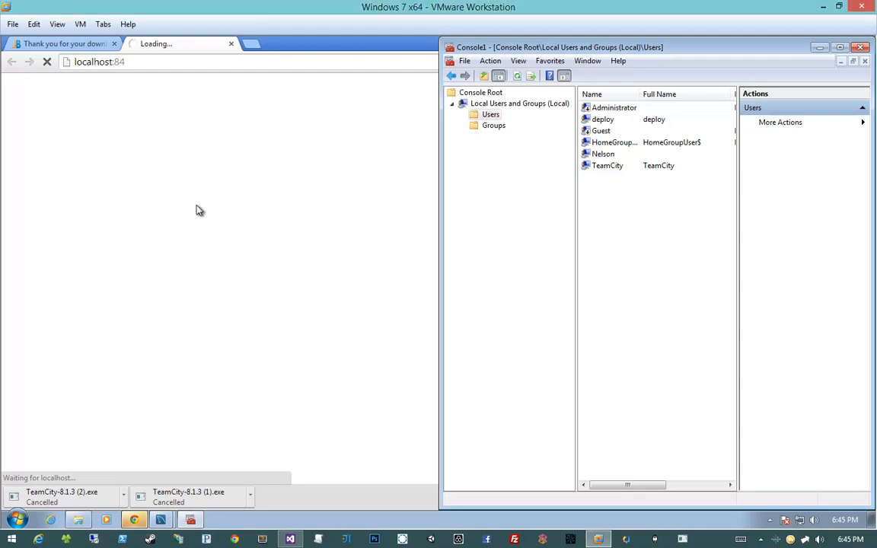
- Maximize the browser, dismiss its downloads bar, and proceed with a fresh TeamCity installation in C:\ProgramData\JetBrains\TeamCity
{"action": "left_click", "coordinate": [87, 85]}
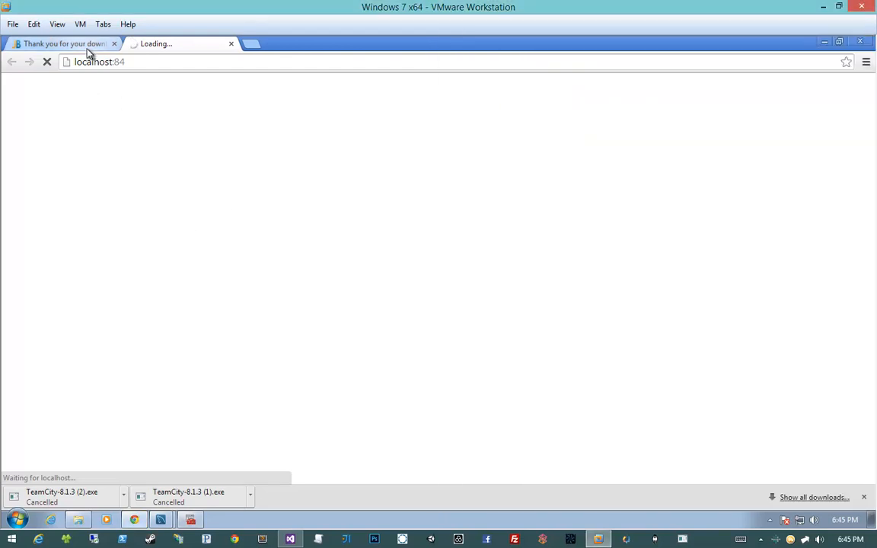
{"action": "left_click", "coordinate": [864, 499]}
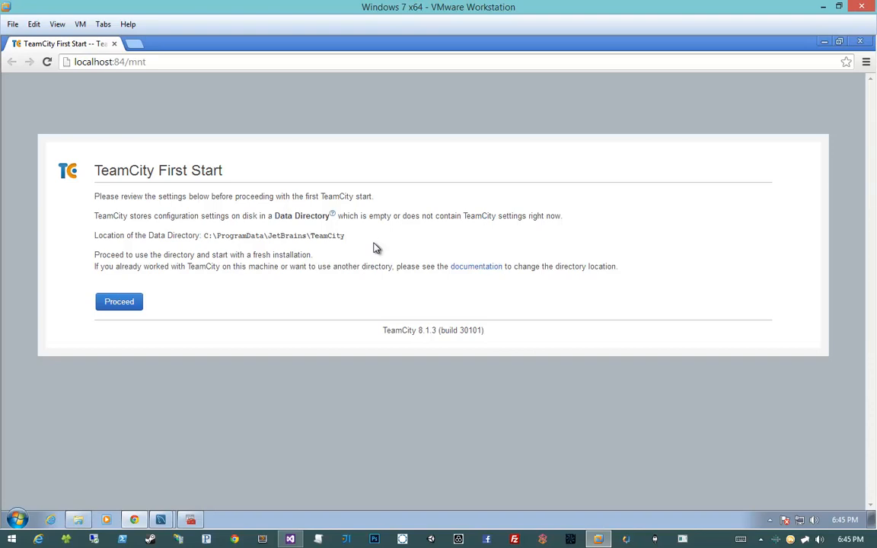
{"action": "left_click", "coordinate": [128, 302]}
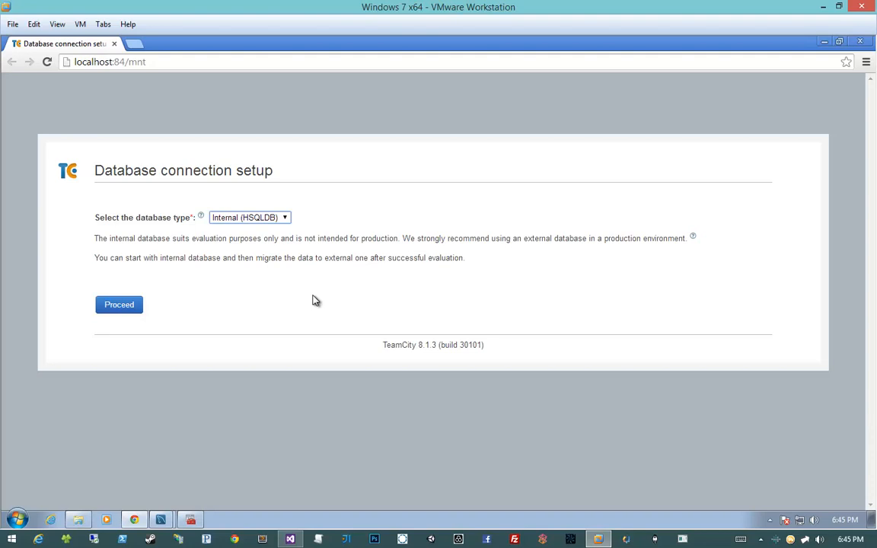
- Review the available database types, select MySQL for the TeamCity database connection, and view its driver and connection settings
{"action": "left_click", "coordinate": [270, 219]}
{"action": "left_click", "coordinate": [270, 220]}
{"action": "left_click", "coordinate": [268, 220]}
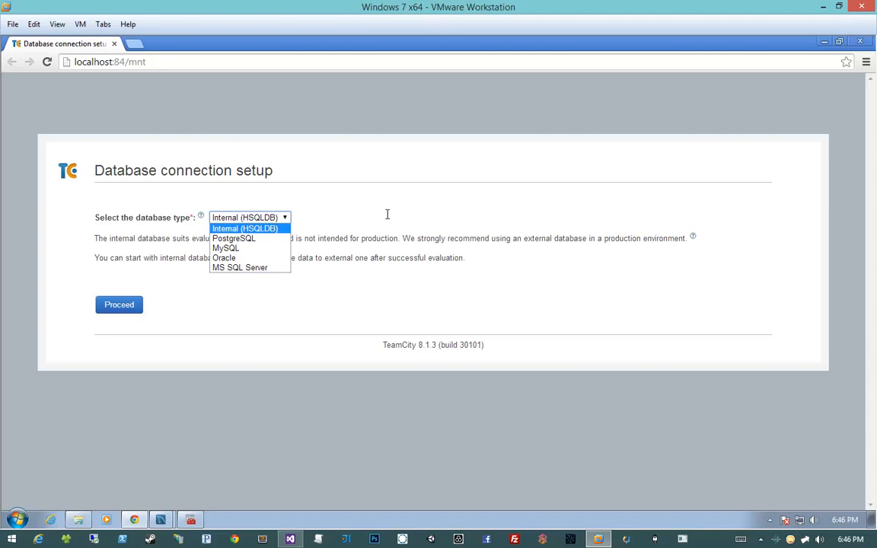
{"action": "left_click", "coordinate": [386, 219]}
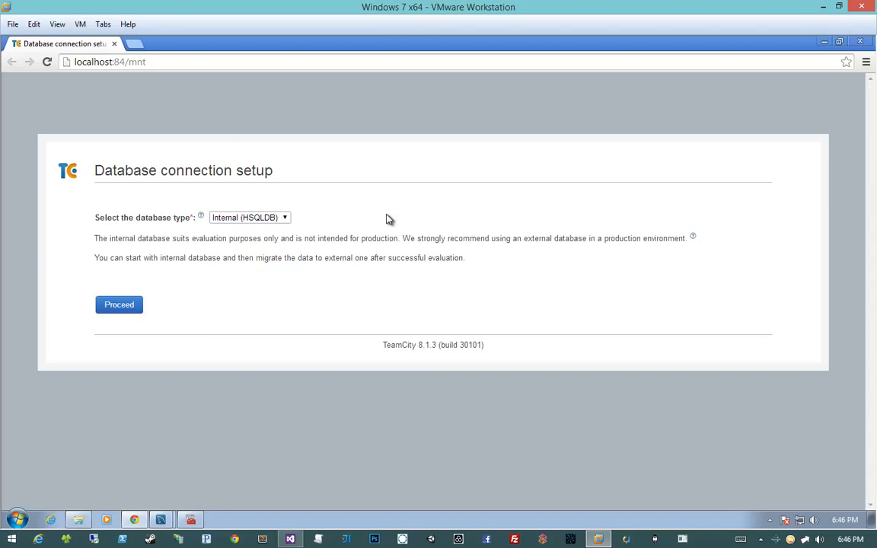
{"action": "left_click", "coordinate": [247, 218]}
{"action": "left_click", "coordinate": [252, 256]}
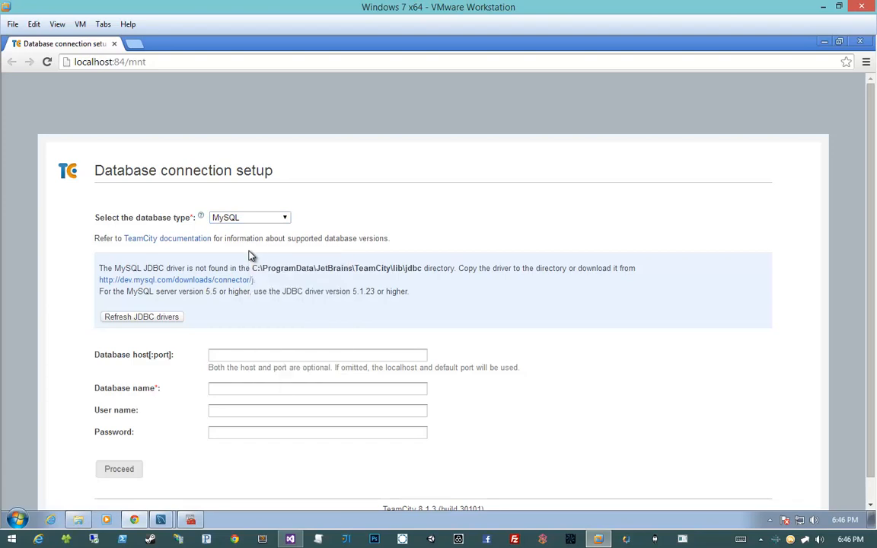
{"action": "scroll", "coordinate": [252, 256], "scroll_direction": "down", "scroll_amount": 1}
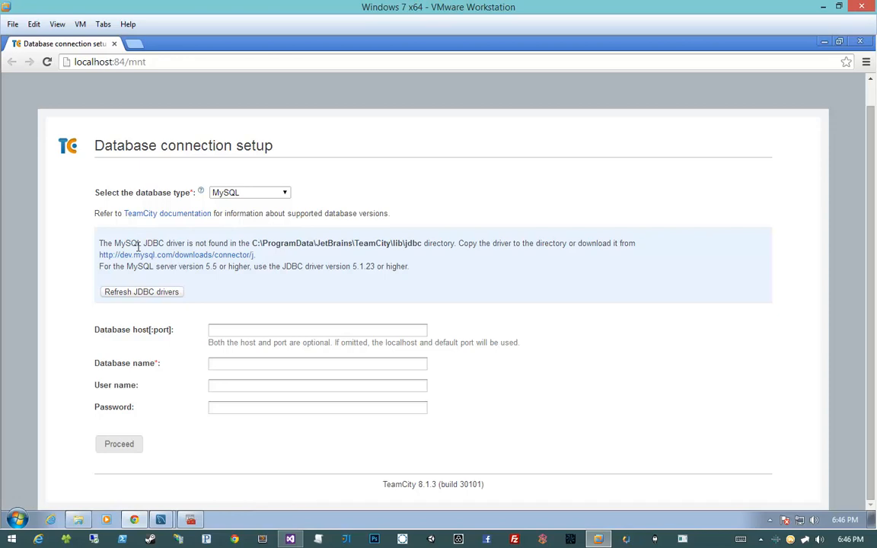
- Check the missing MySQL JDBC driver notice and open its linked Connector/J download page in a new browser tab
{"action": "left_click_drag", "start_coordinate": [156, 242], "coordinate": [450, 243]}
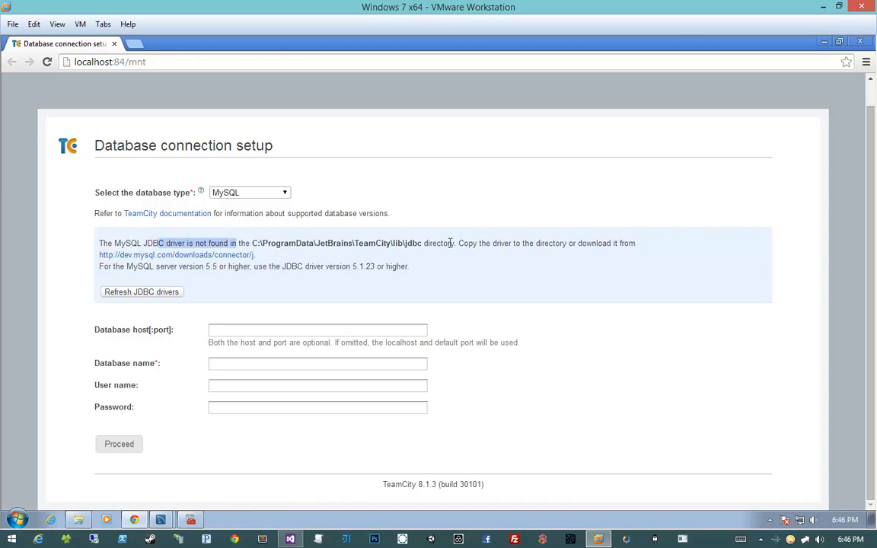
{"action": "left_click", "coordinate": [450, 243]}
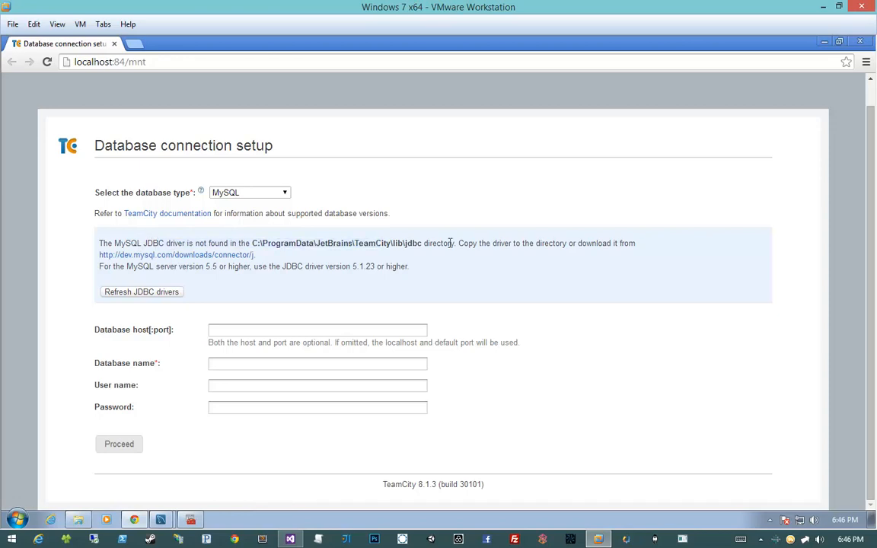
{"action": "middle_click", "coordinate": [181, 256]}
{"action": "left_click", "coordinate": [162, 47]}
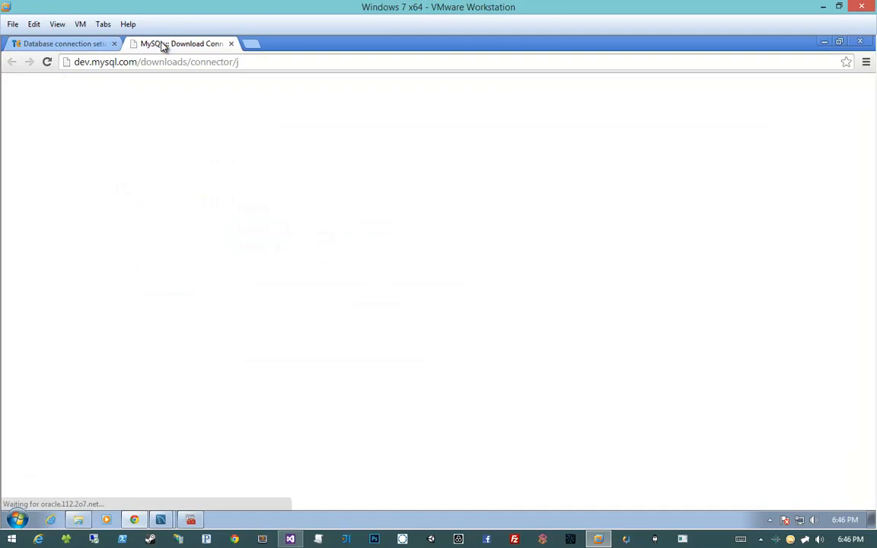
- Compare the Connector/J 5.1.31 packages offered for the Platform Independent and Microsoft Windows platforms
{"action": "scroll", "coordinate": [303, 340], "scroll_direction": "down", "scroll_amount": 1}
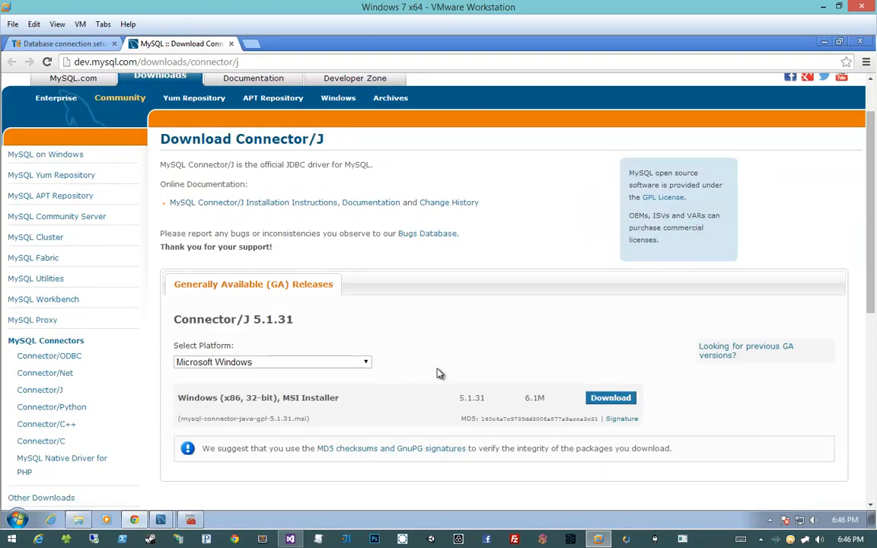
{"action": "scroll", "coordinate": [366, 361], "scroll_direction": "down", "scroll_amount": 2}
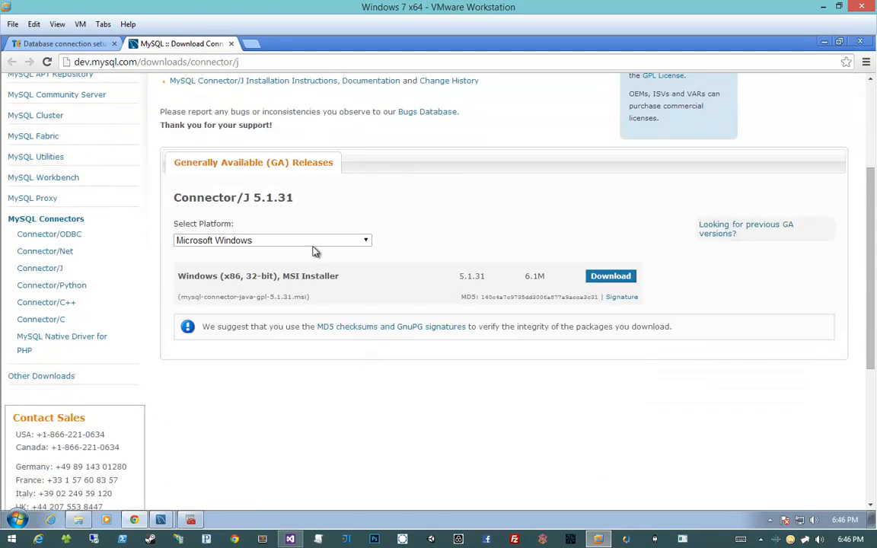
{"action": "left_click", "coordinate": [309, 239]}
{"action": "left_click", "coordinate": [388, 230]}
{"action": "left_click", "coordinate": [297, 240]}
{"action": "left_click", "coordinate": [289, 273]}
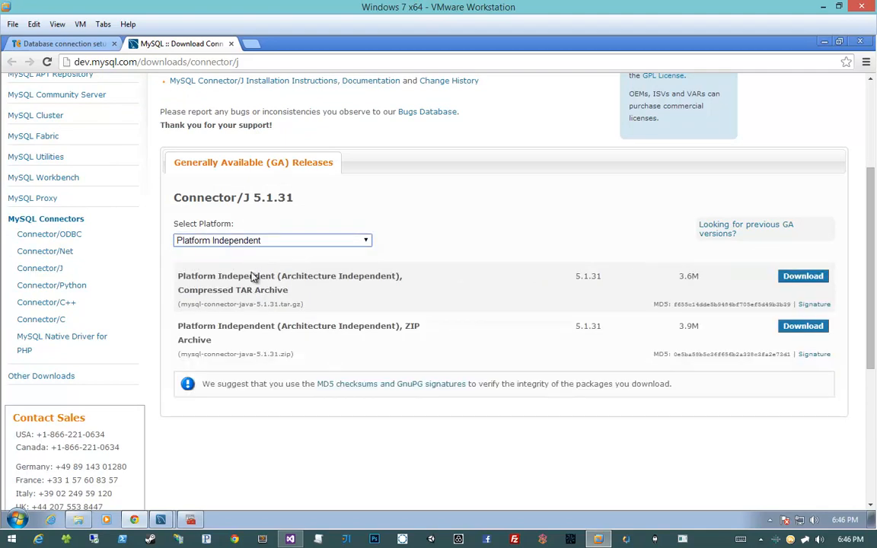
{"action": "left_click", "coordinate": [303, 242]}
{"action": "left_click", "coordinate": [299, 263]}
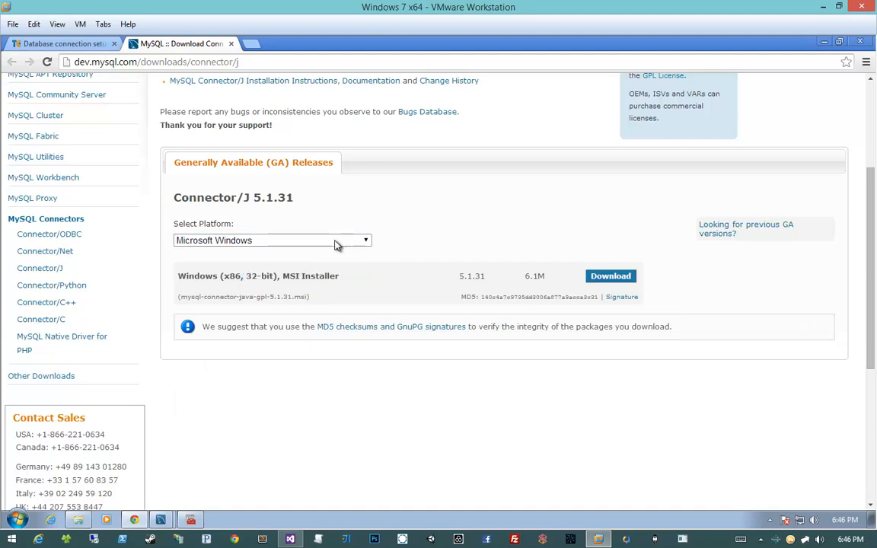
{"action": "left_click", "coordinate": [337, 244]}
{"action": "left_click", "coordinate": [295, 250]}
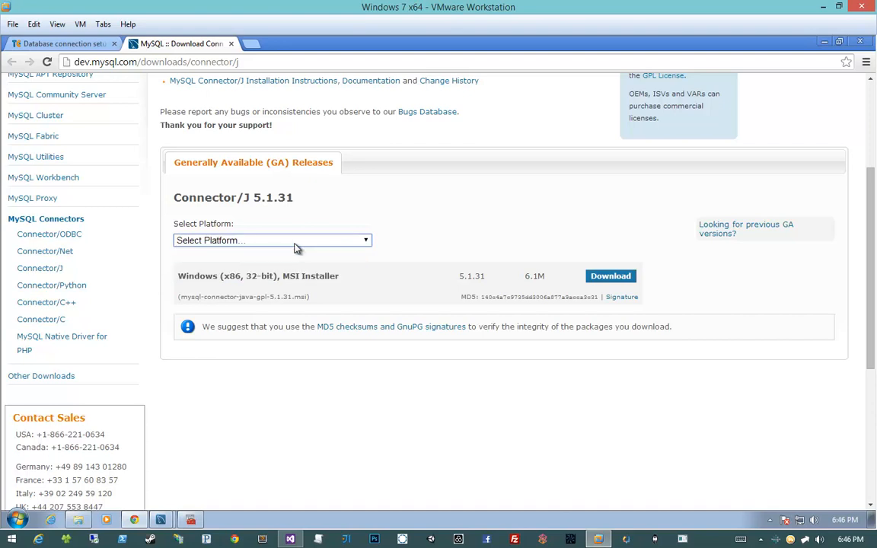
- Choose the Platform Independent platform and download the Connector/J 5.1.31 ZIP archive without logging in
{"action": "left_click", "coordinate": [296, 244]}
{"action": "left_click", "coordinate": [291, 272]}
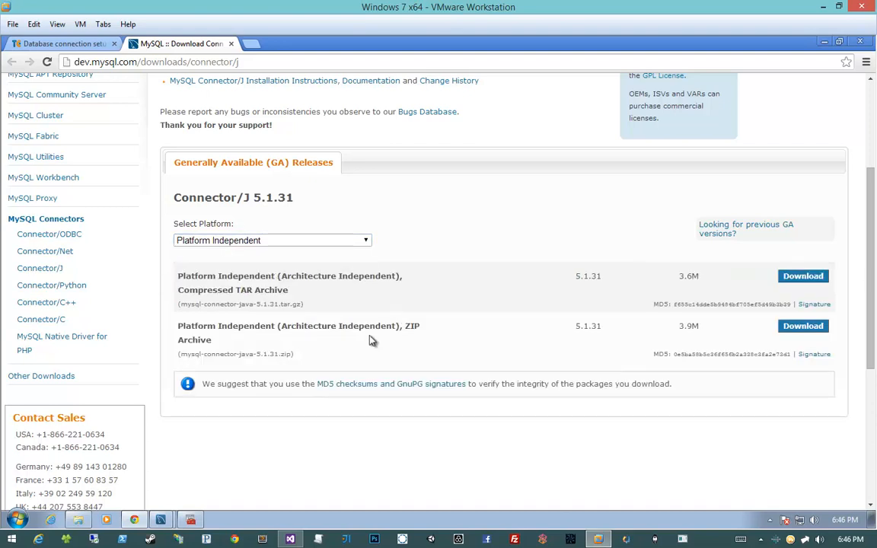
{"action": "left_click_drag", "start_coordinate": [252, 327], "coordinate": [533, 349]}
{"action": "left_click", "coordinate": [803, 326]}
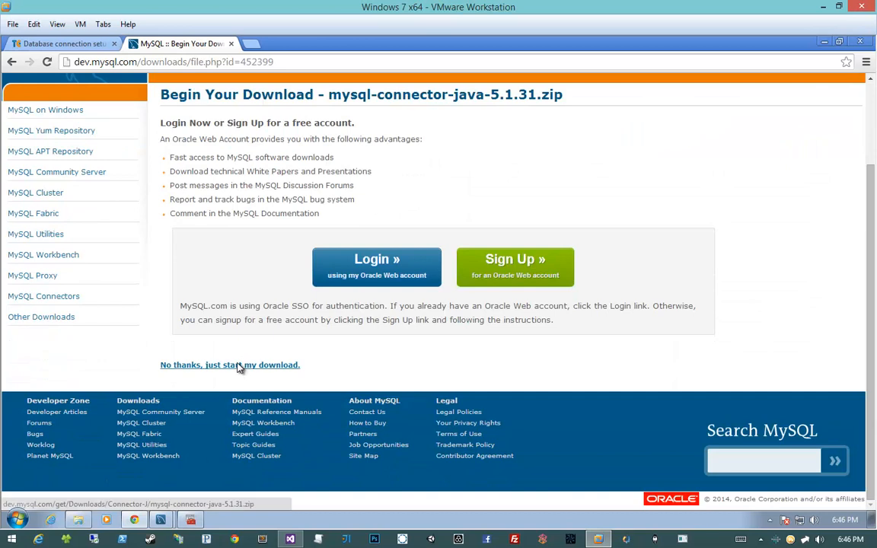
{"action": "left_click", "coordinate": [241, 365]}
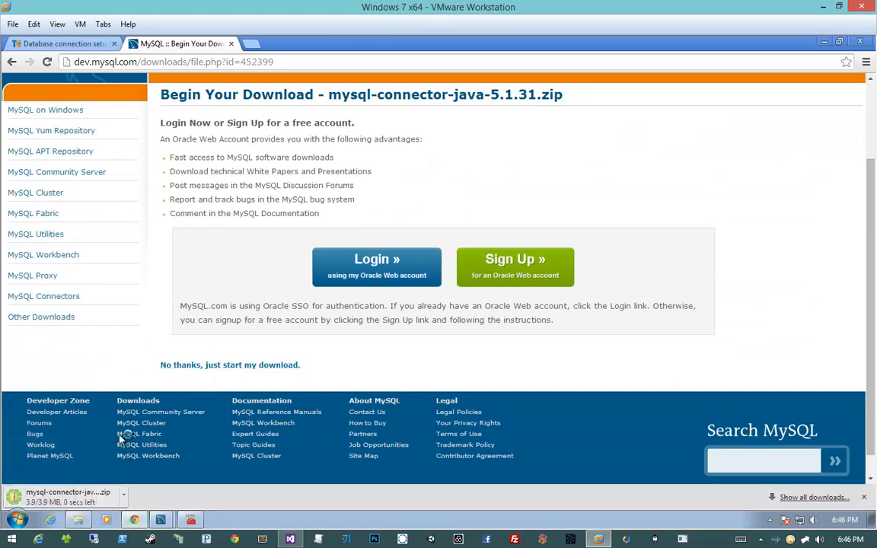
{"action": "scroll", "coordinate": [132, 309], "scroll_direction": "up", "scroll_amount": 3}
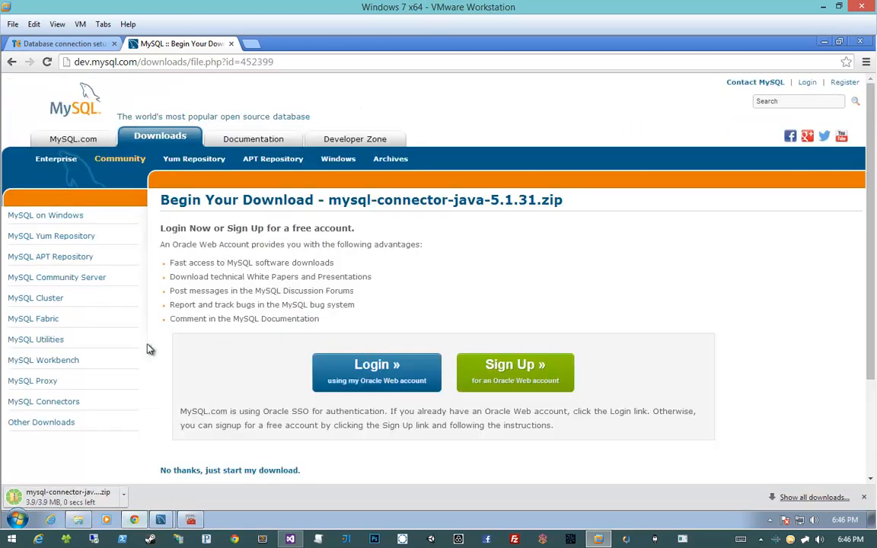
- Open the downloaded mysql-connector-java-5.1.31.zip and select mysql-connector-java-5.1.31-bin.jar inside its folder
{"action": "left_click", "coordinate": [73, 485]}
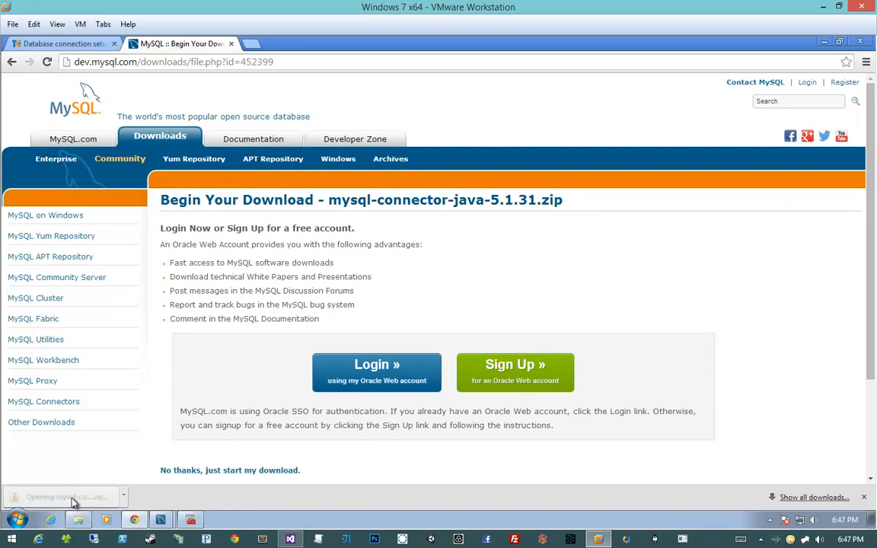
{"action": "double_click", "coordinate": [327, 191]}
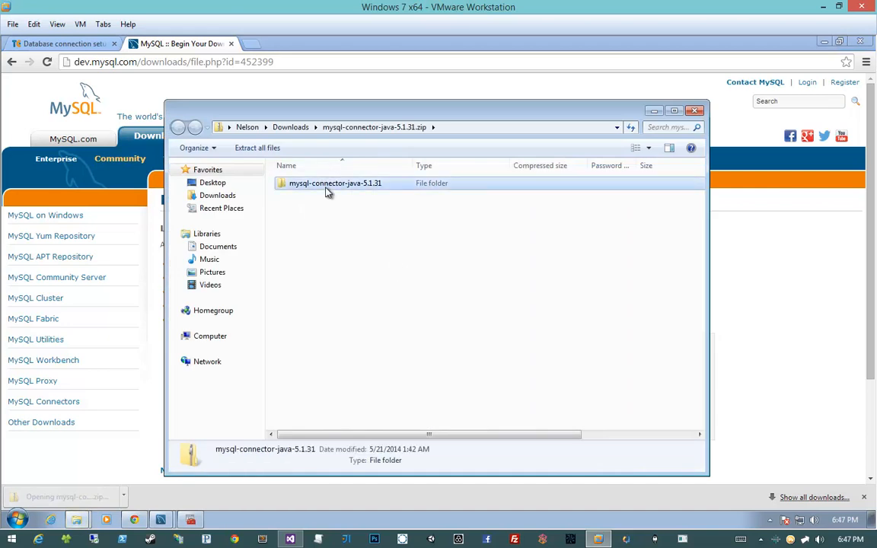
{"action": "left_click", "coordinate": [350, 247]}
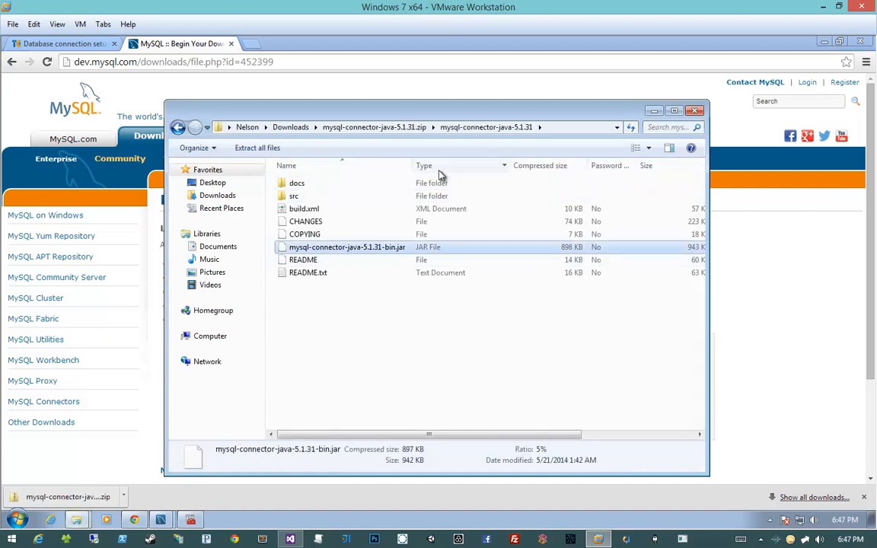
{"action": "left_click_drag", "start_coordinate": [411, 165], "coordinate": [409, 165]}
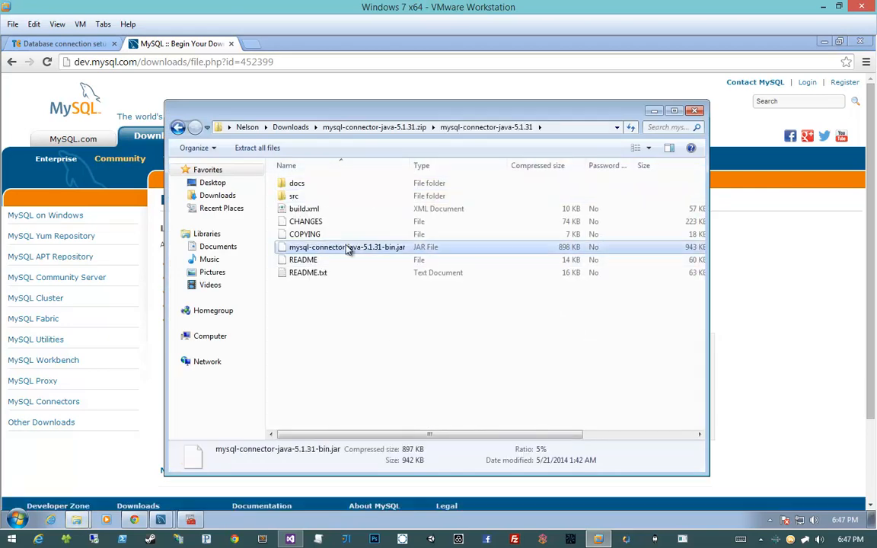
- Arrange the archive window and the browser side by side, and return to the TeamCity database connection setup page
{"action": "left_click_drag", "start_coordinate": [384, 121], "coordinate": [874, 125]}
{"action": "left_click", "coordinate": [411, 297]}
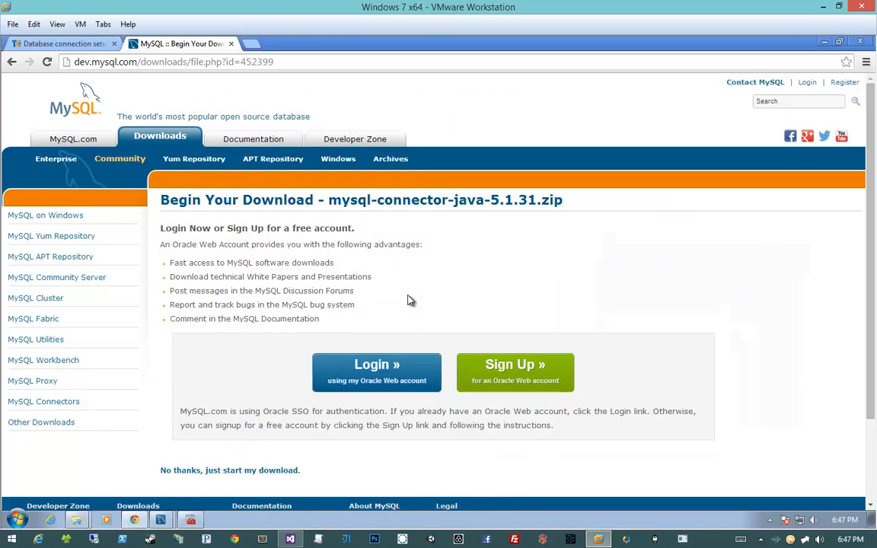
{"action": "key", "text": "super+Left"}
{"action": "left_click", "coordinate": [73, 54]}
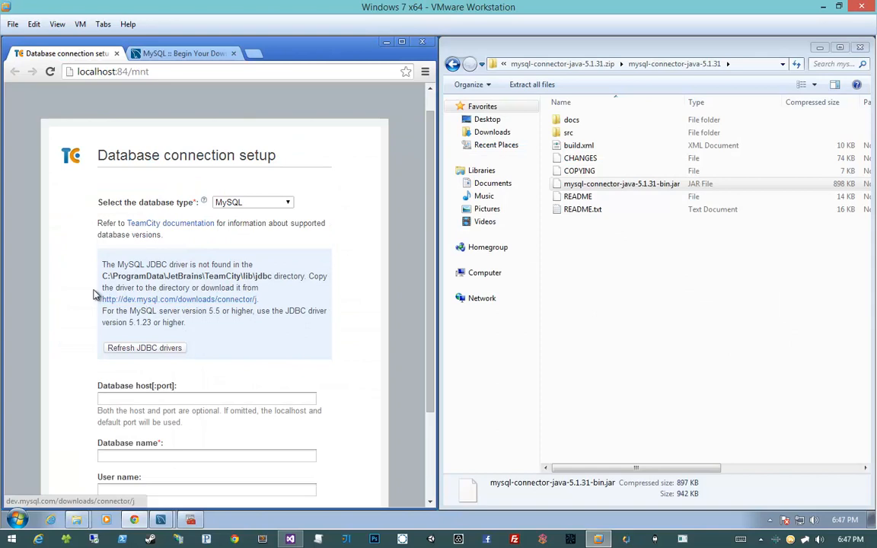
- Open the C:\ProgramData\JetBrains\TeamCity\lib\jdbc path from the driver notice in the other Explorer window, placed beside the archive
{"action": "left_click_drag", "start_coordinate": [101, 277], "coordinate": [268, 280]}
{"action": "key", "text": "ctrl+c"}
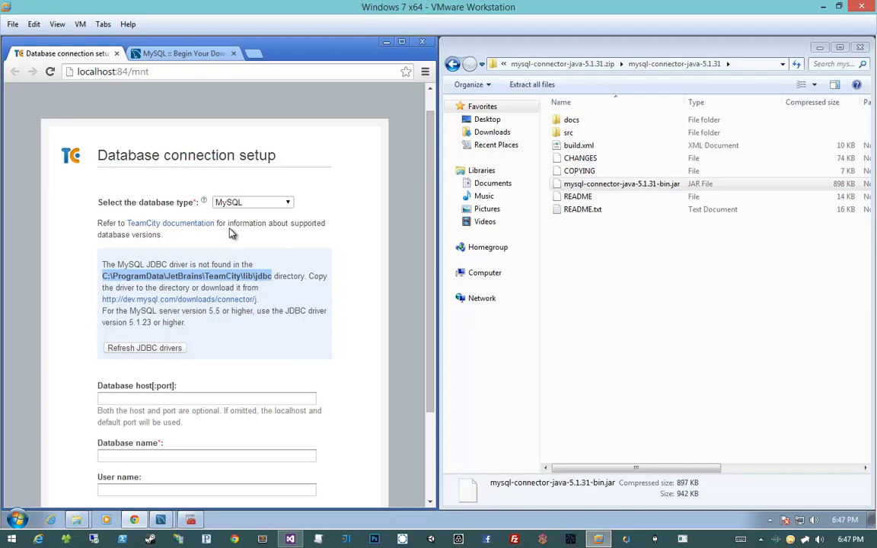
{"action": "mouse_move", "coordinate": [81, 520]}
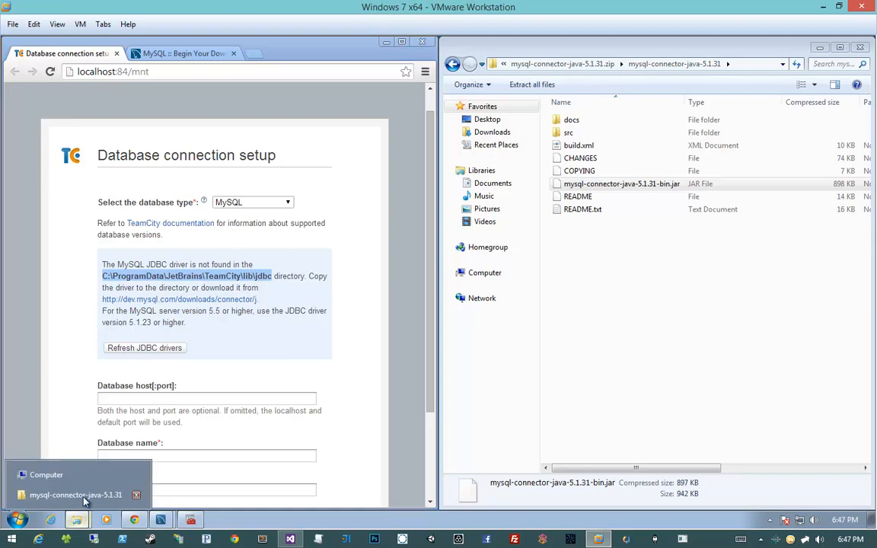
{"action": "left_click", "coordinate": [83, 475]}
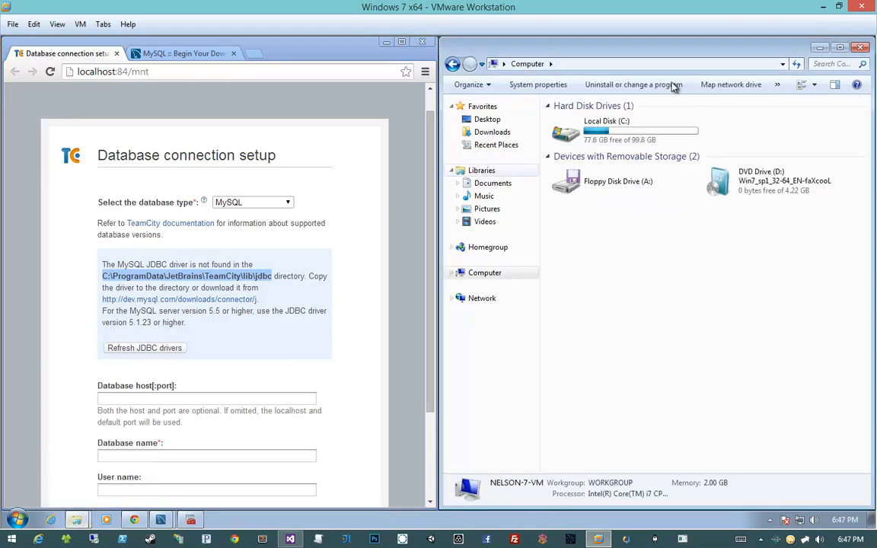
{"action": "key", "text": "super+Left"}
{"action": "left_click", "coordinate": [249, 65]}
{"action": "key", "text": "ctrl+v"}
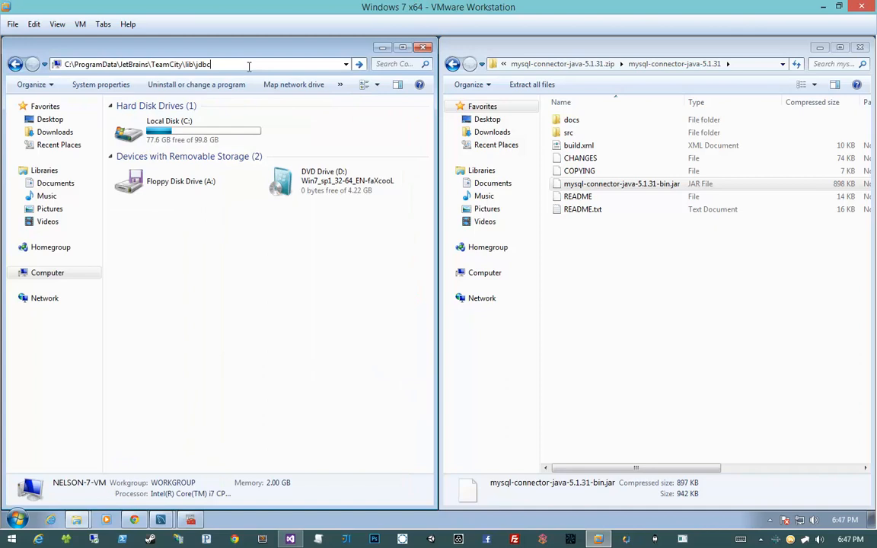
{"action": "key", "text": "Return"}
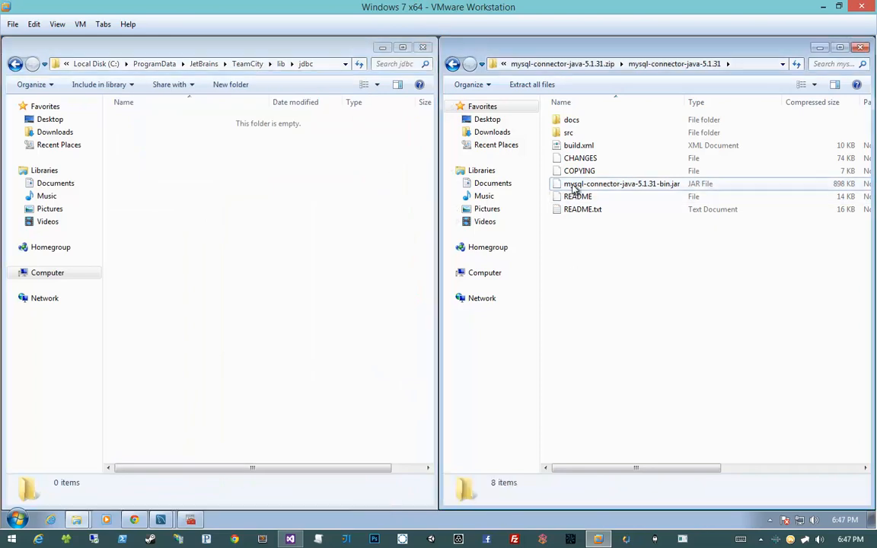
- Copy mysql-connector-java-5.1.31-bin.jar from the archive into the TeamCity jdbc folder
{"action": "left_click_drag", "start_coordinate": [579, 185], "coordinate": [290, 222]}
{"action": "left_click", "coordinate": [309, 221]}
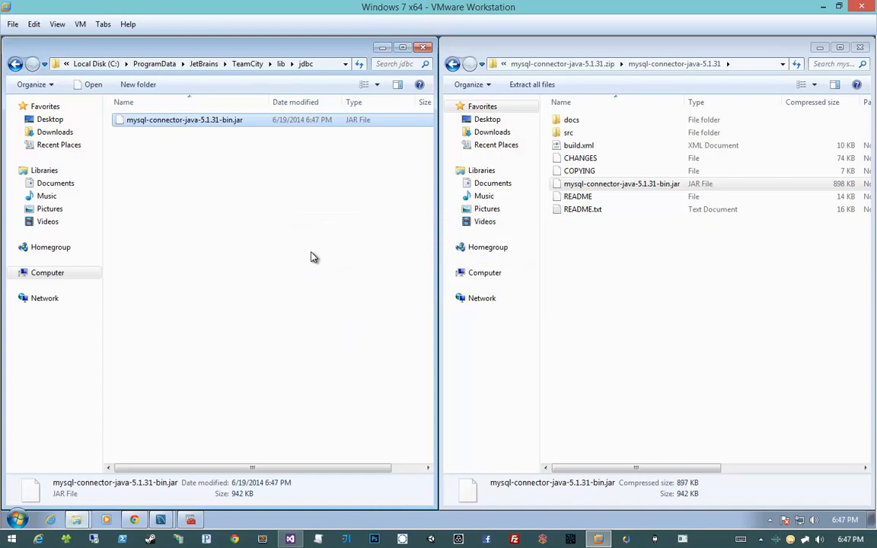
{"action": "left_click", "coordinate": [311, 253]}
{"action": "left_click", "coordinate": [548, 195]}
- Snap the jdbc folder window beside the browser and refresh the JDBC drivers on the database setup page
{"action": "left_click_drag", "start_coordinate": [298, 47], "coordinate": [873, 176]}
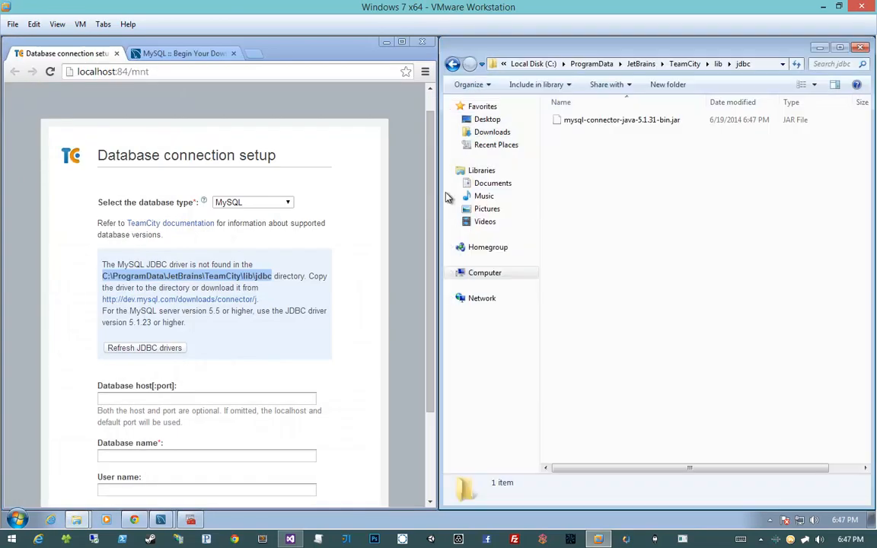
{"action": "left_click", "coordinate": [353, 178]}
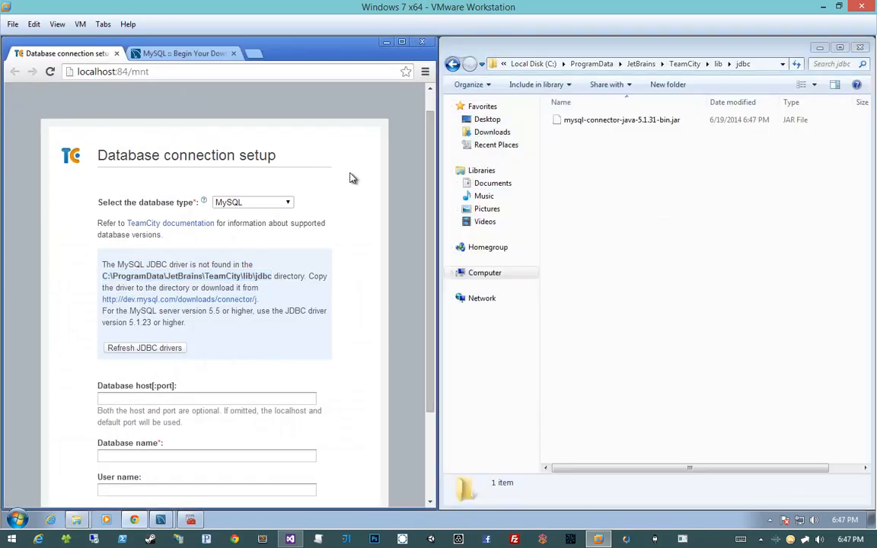
{"action": "left_click", "coordinate": [175, 350]}
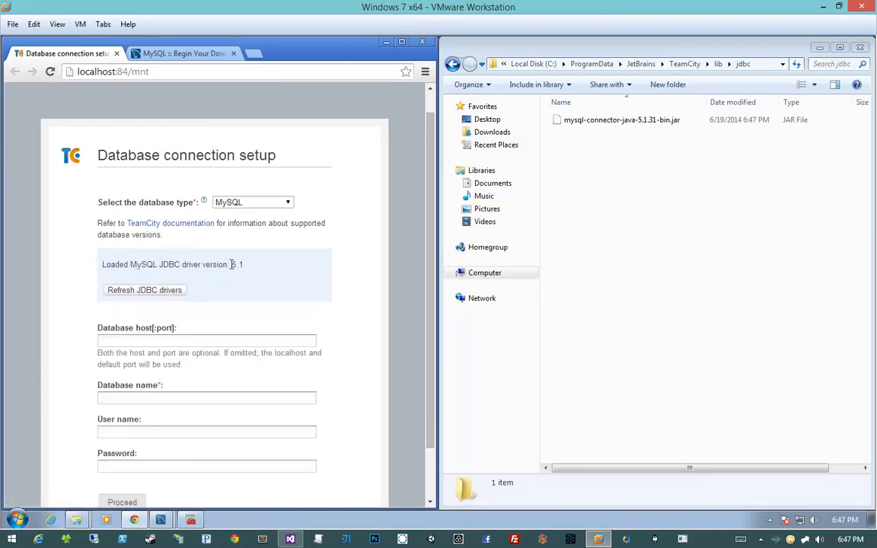
- Set the database host to 127.0.0.1 and look over the remaining database name, user name and password fields
{"action": "scroll", "coordinate": [261, 283], "scroll_direction": "down", "scroll_amount": 2}
{"action": "left_click", "coordinate": [310, 276]}
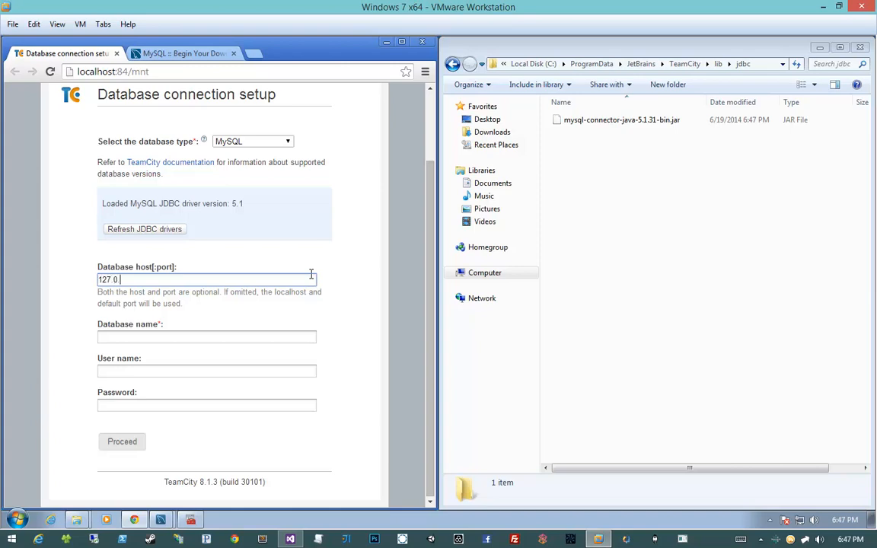
{"action": "key", "text": "Tab"}
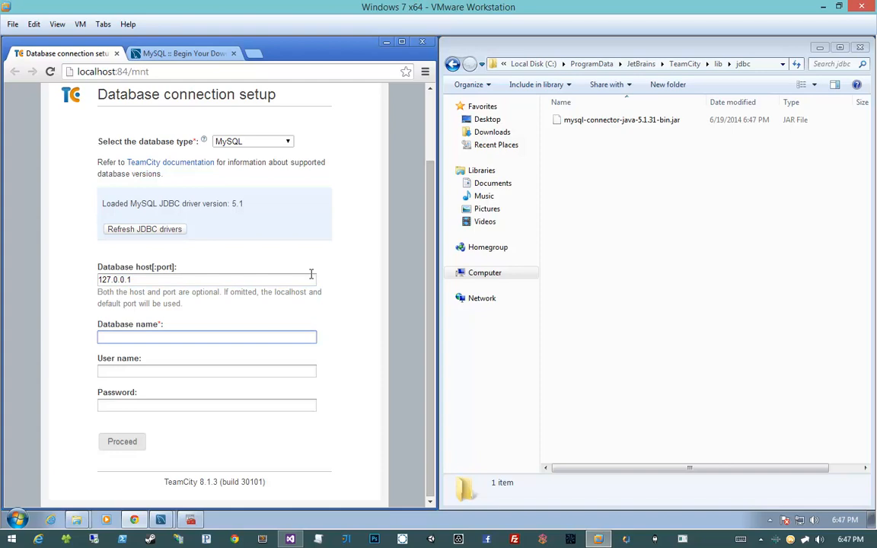
{"action": "left_click", "coordinate": [166, 374]}
{"action": "left_click", "coordinate": [161, 408]}
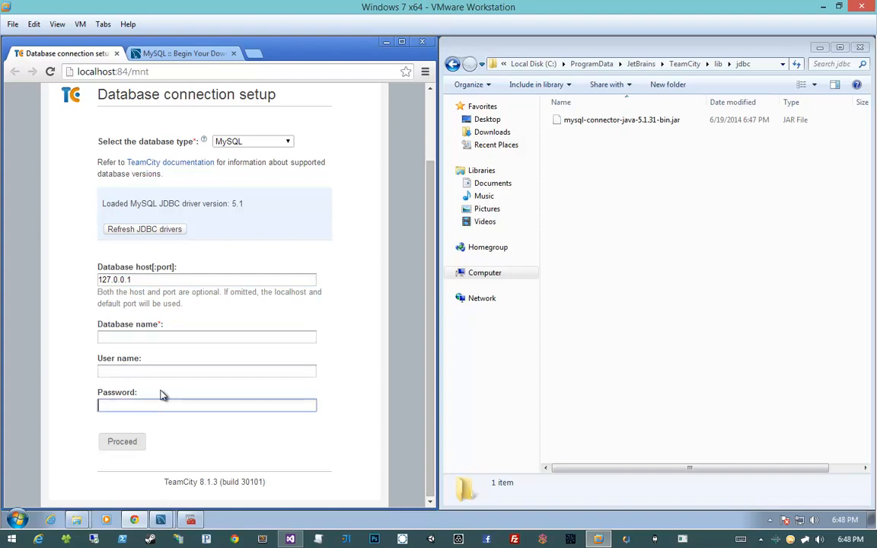
- Switch to MySQL Workbench, dismiss the pending password prompt, and reopen the Local instance MySQL56 connection with the root password
{"action": "left_click", "coordinate": [160, 520]}
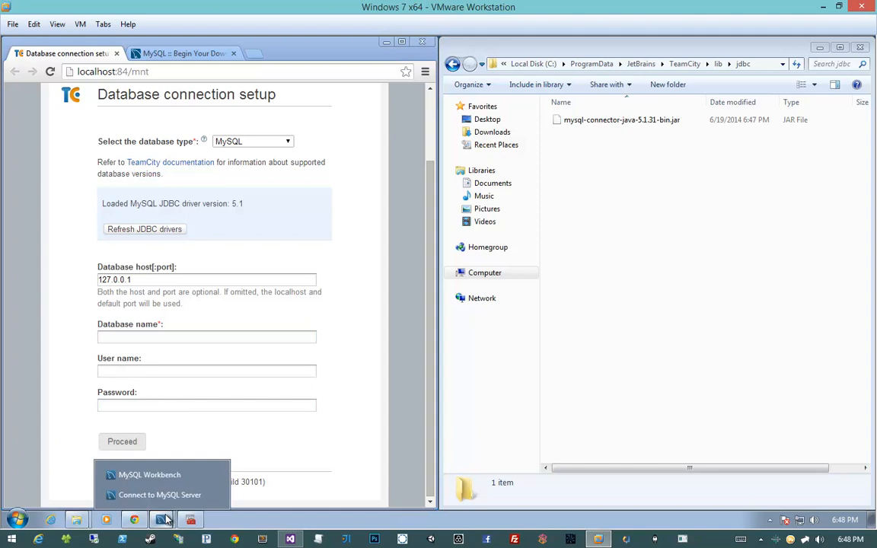
{"action": "left_click", "coordinate": [169, 495]}
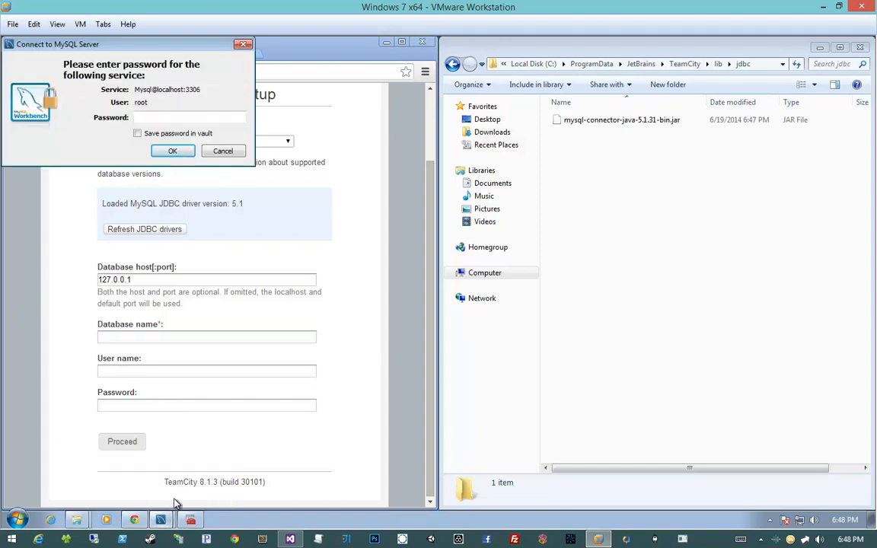
{"action": "left_click", "coordinate": [214, 152]}
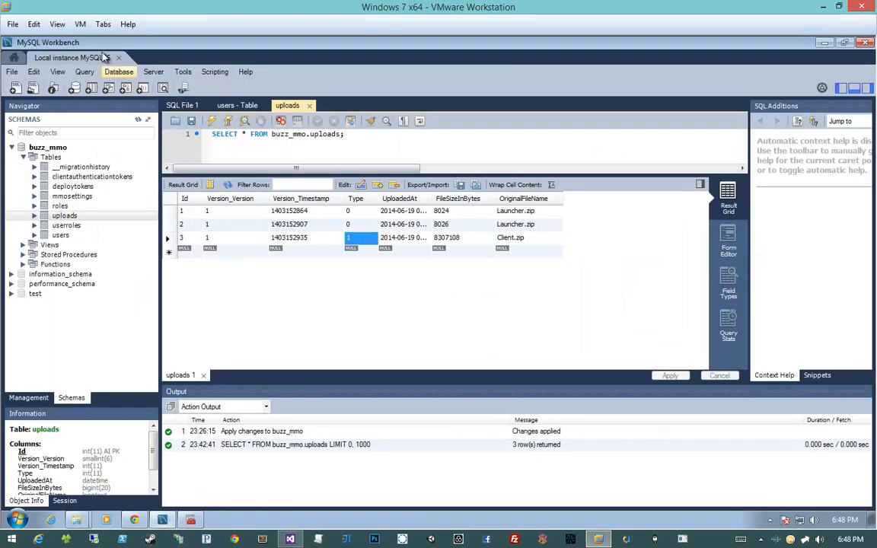
{"action": "left_click", "coordinate": [118, 58]}
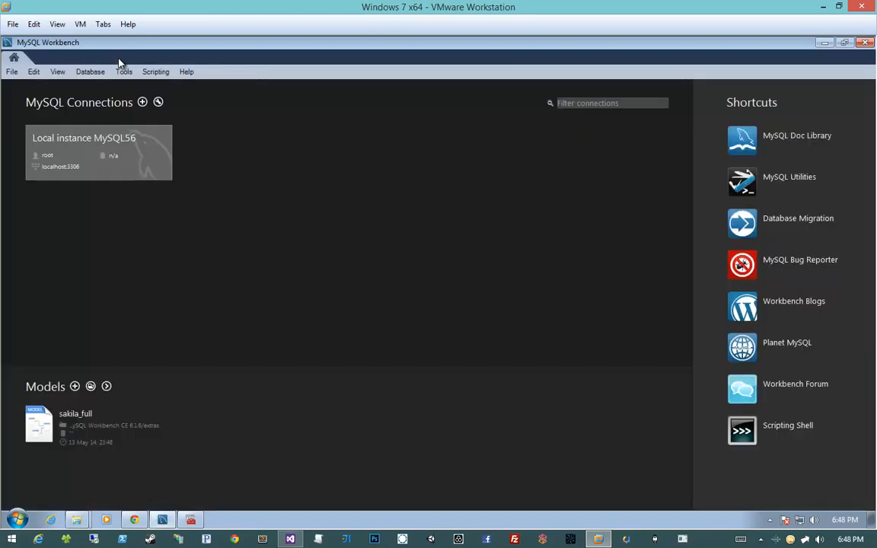
{"action": "left_click", "coordinate": [99, 137]}
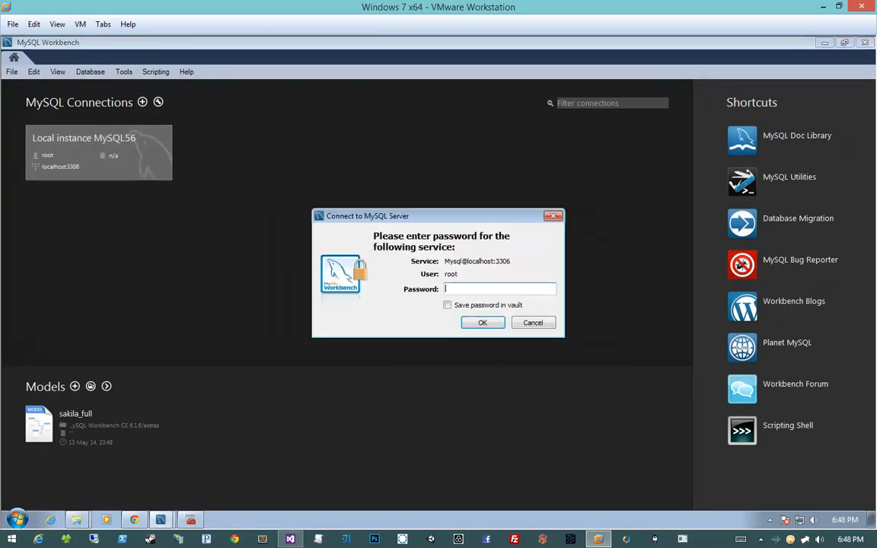
{"action": "key", "text": "Return"}
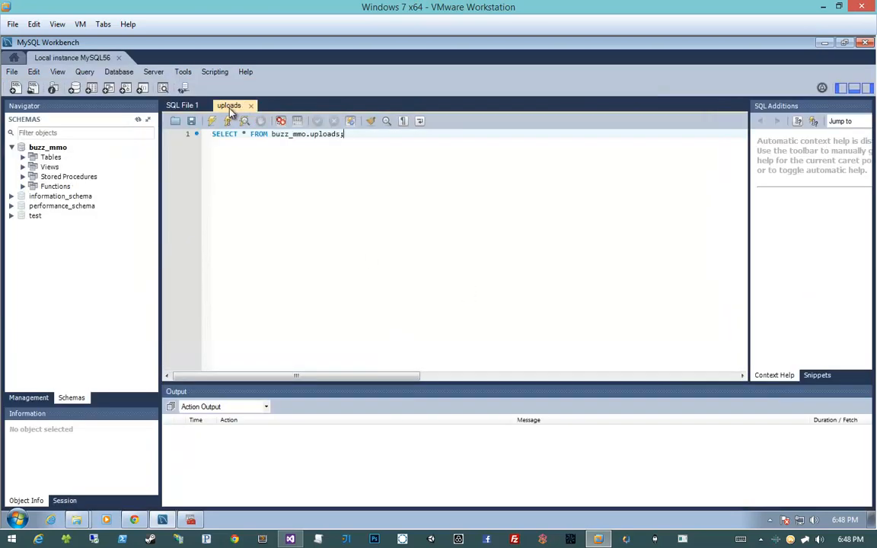
- Enlarge the schema list area and collapse the buzz_mmo schema
{"action": "left_click", "coordinate": [138, 283]}
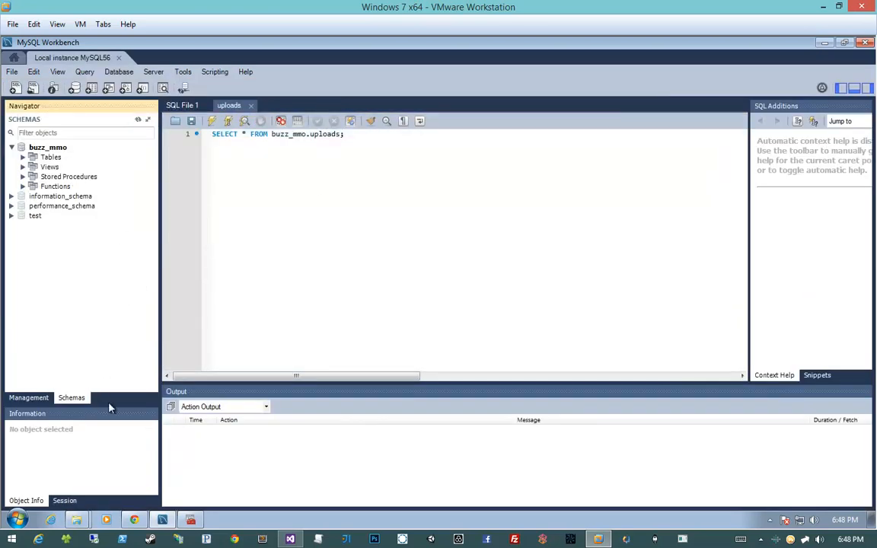
{"action": "left_click_drag", "start_coordinate": [109, 407], "coordinate": [112, 435]}
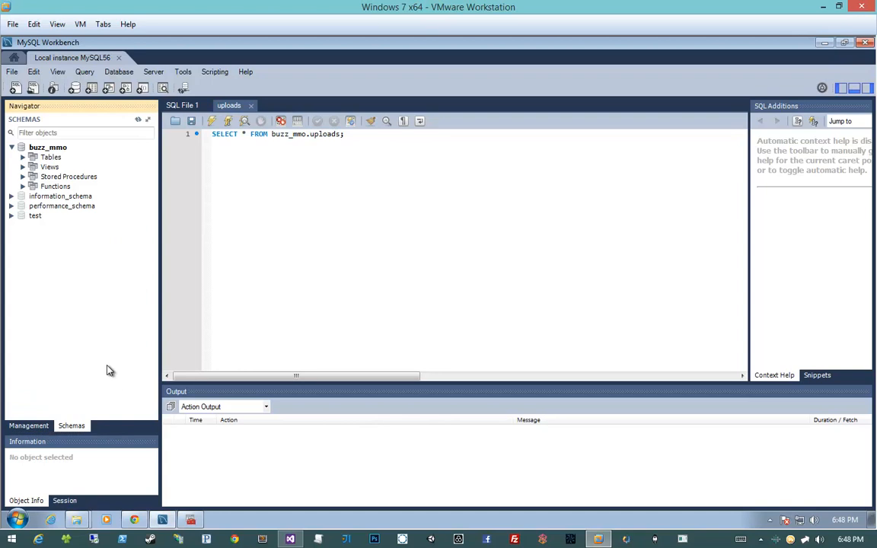
{"action": "left_click", "coordinate": [11, 147]}
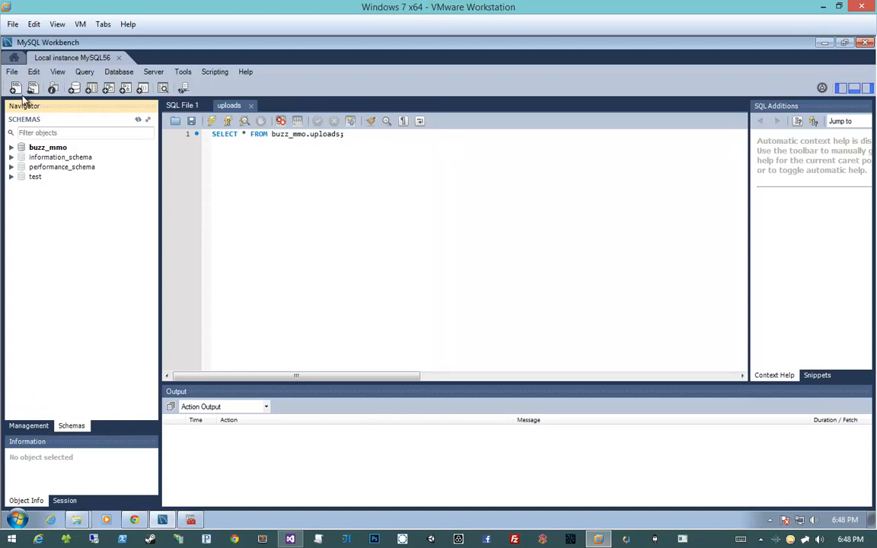
- Define a new schema named teamcity with the collation utf8 - utf8_unicode_ci
{"action": "left_click", "coordinate": [74, 89]}
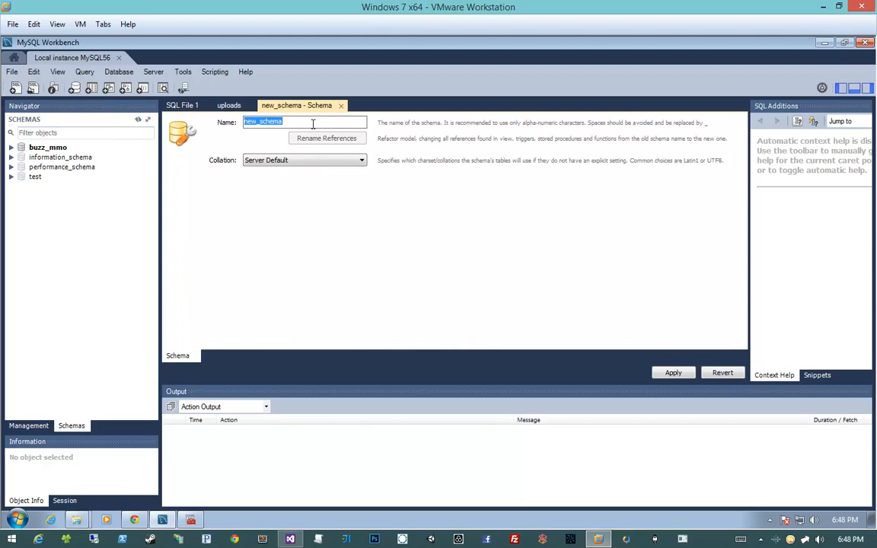
{"action": "type", "text": "teamcity"}
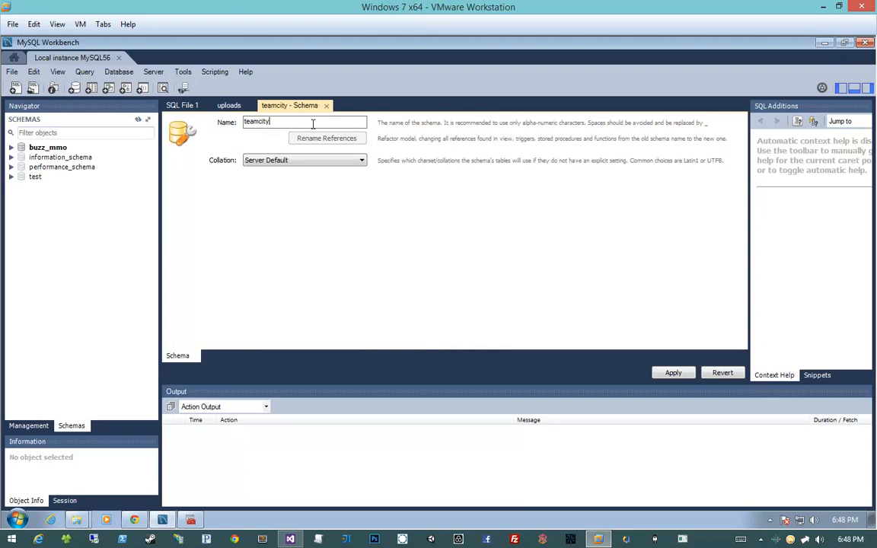
{"action": "left_click", "coordinate": [333, 161]}
{"action": "left_click_drag", "start_coordinate": [362, 177], "coordinate": [363, 263]}
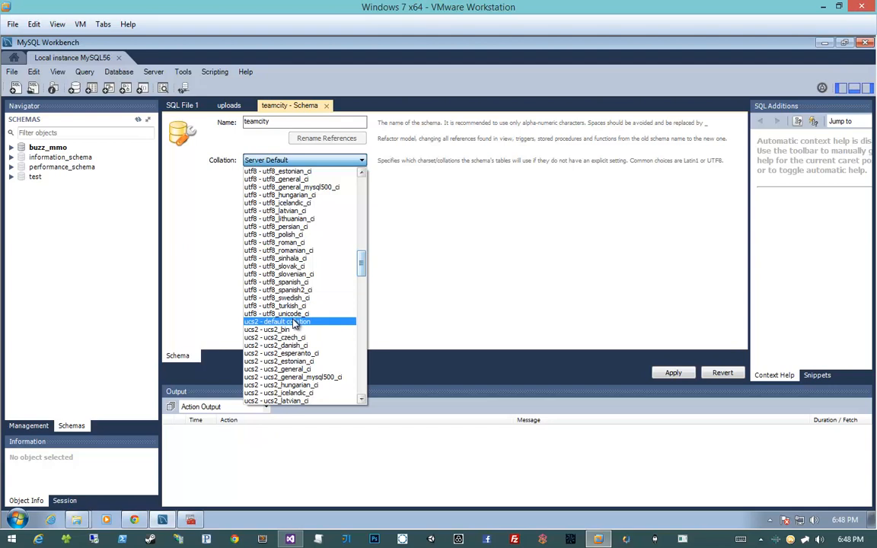
{"action": "left_click", "coordinate": [282, 313]}
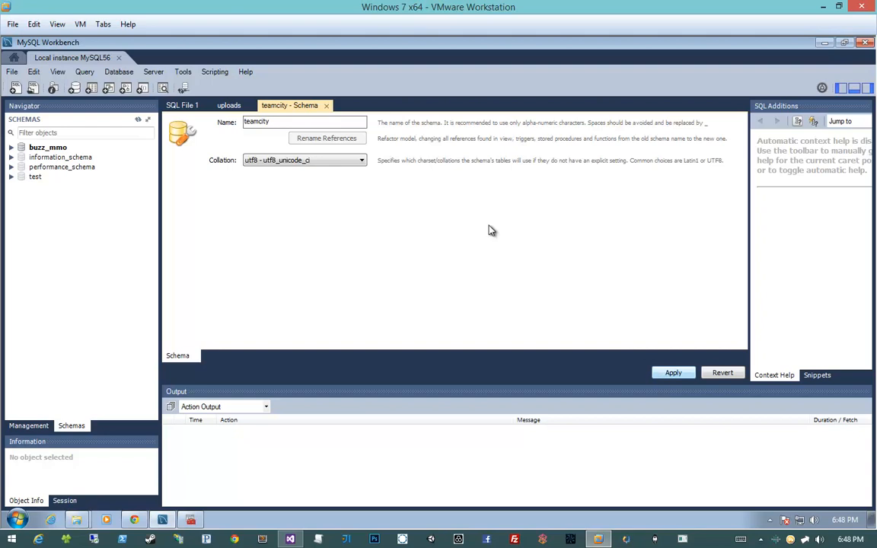
{"action": "left_click", "coordinate": [362, 162]}
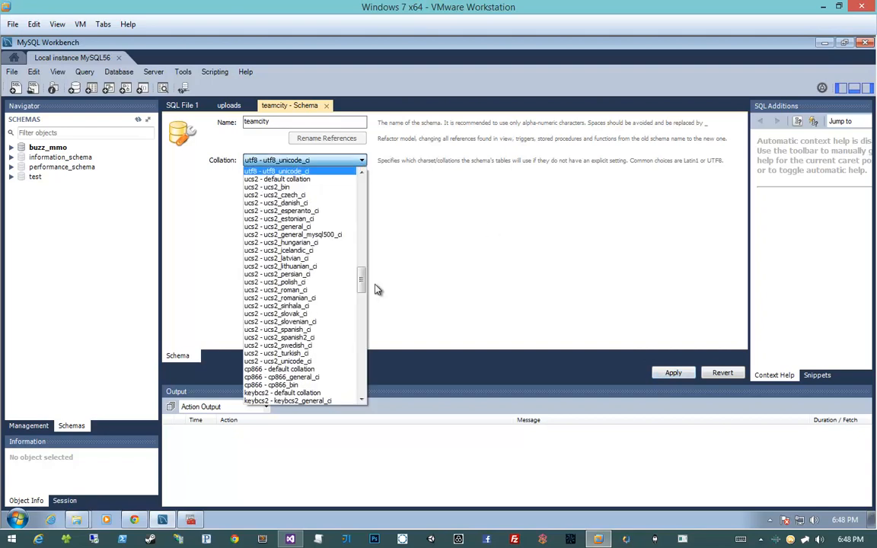
{"action": "left_click", "coordinate": [321, 172]}
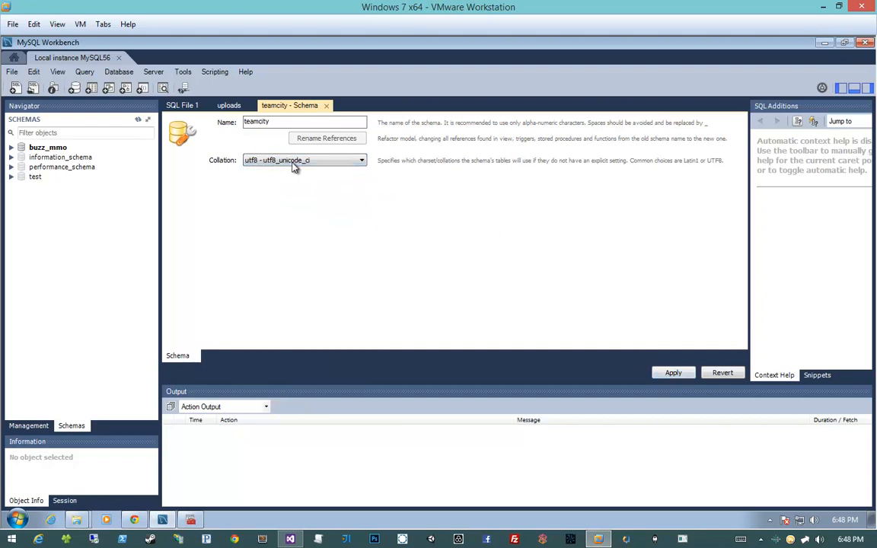
- Apply the teamcity schema script to the database with the Default algorithm and expand the new schema in the schema list
{"action": "left_click", "coordinate": [673, 373]}
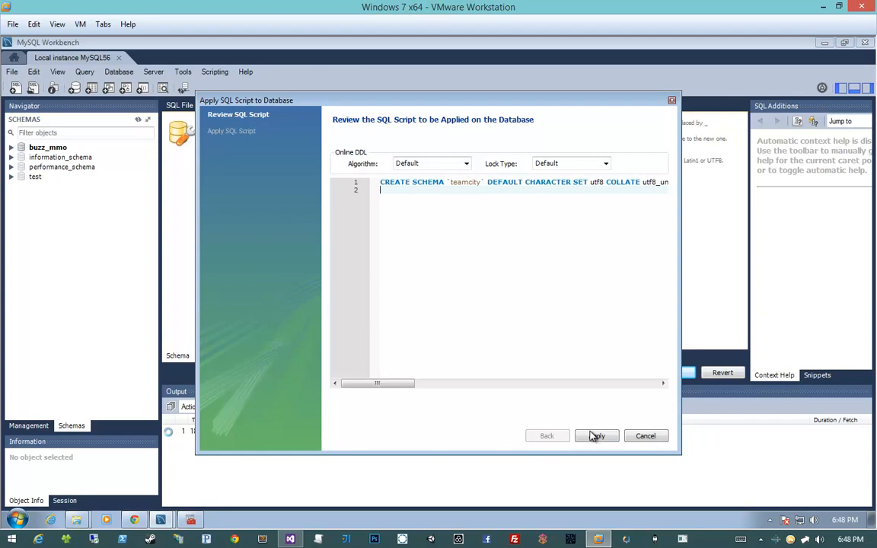
{"action": "left_click", "coordinate": [431, 163]}
{"action": "left_click", "coordinate": [411, 186]}
{"action": "left_click", "coordinate": [431, 163]}
{"action": "left_click", "coordinate": [400, 174]}
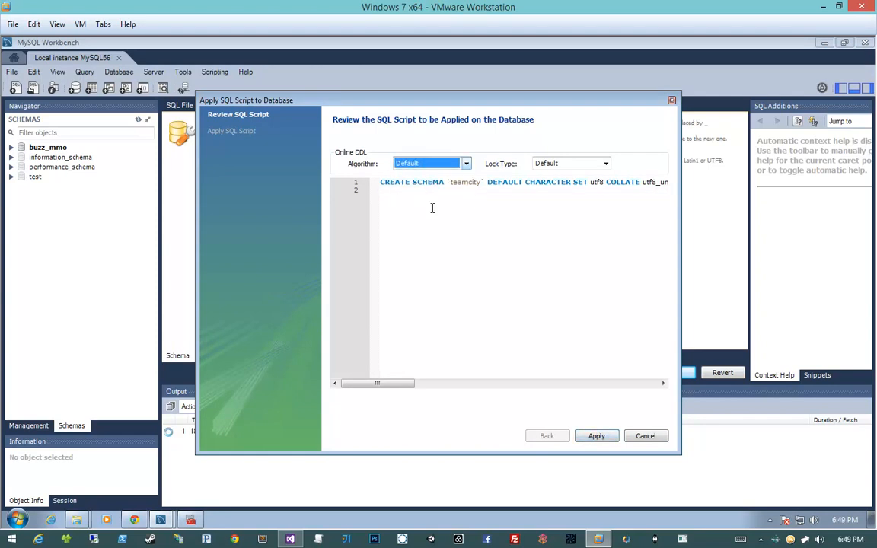
{"action": "left_click", "coordinate": [596, 437]}
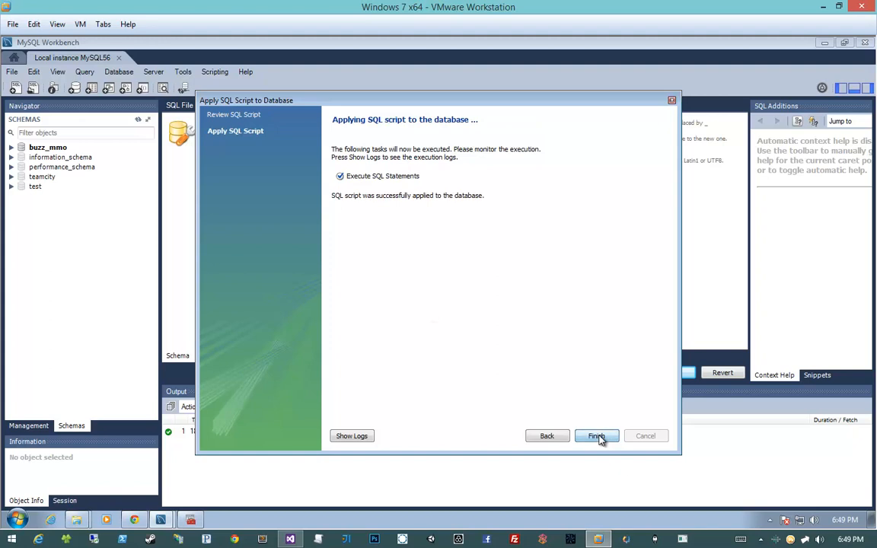
{"action": "left_click", "coordinate": [600, 436]}
{"action": "left_click", "coordinate": [12, 176]}
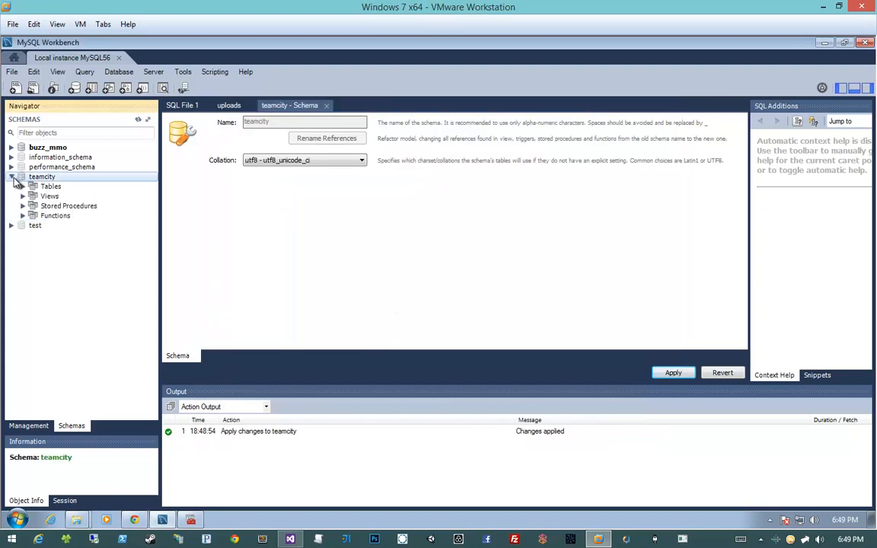
{"action": "left_click", "coordinate": [84, 375]}
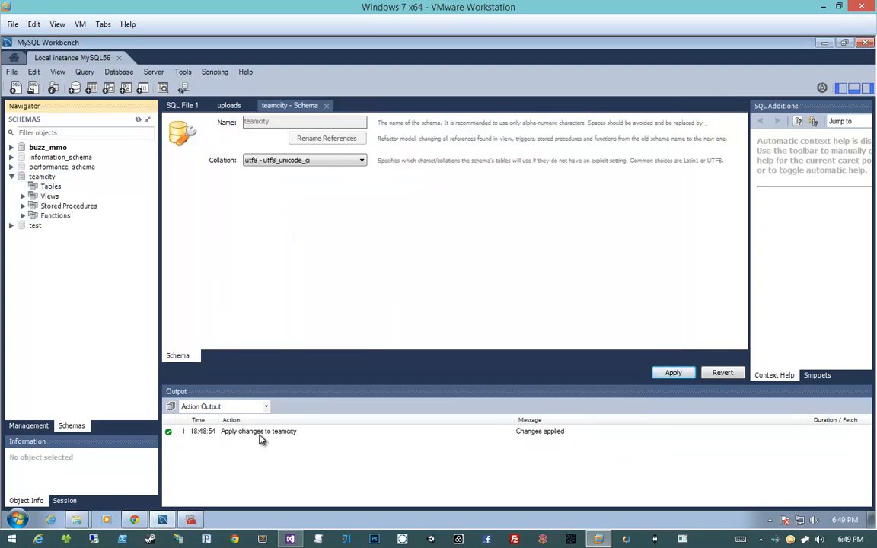
- Return to the TeamCity setup page in Chrome, set the database name to teamcity, and snap the browser beside MySQL Workbench
{"action": "left_click", "coordinate": [136, 520]}
{"action": "left_click", "coordinate": [311, 338]}
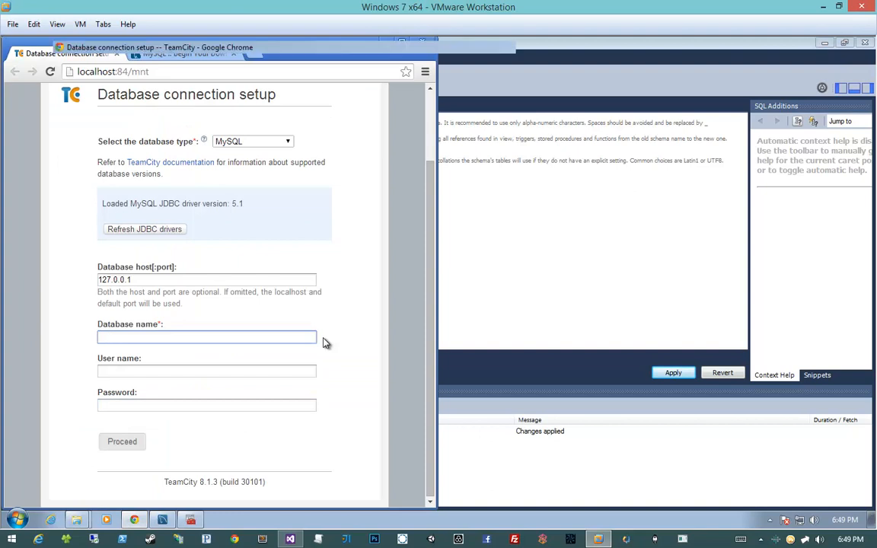
{"action": "key", "text": "super+Right"}
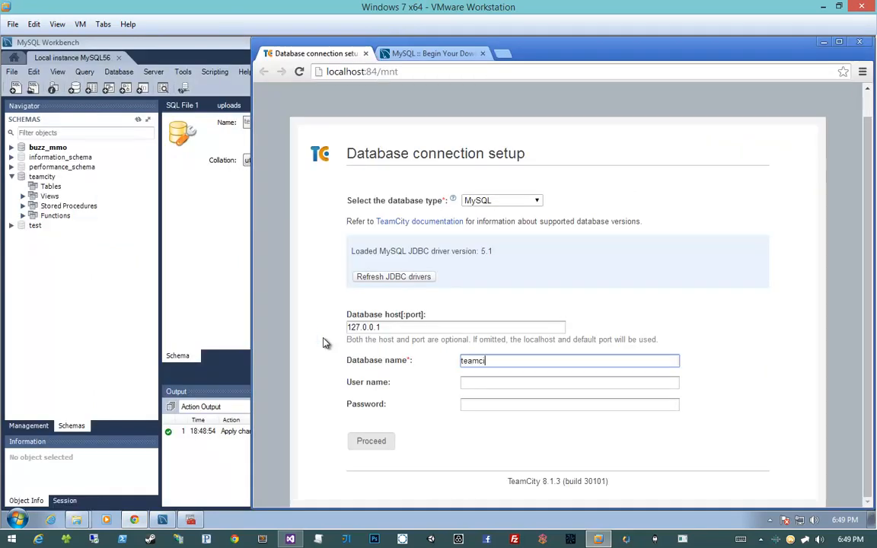
{"action": "key", "text": "super+Right"}
{"action": "scroll", "coordinate": [491, 272], "scroll_direction": "down", "scroll_amount": 1}
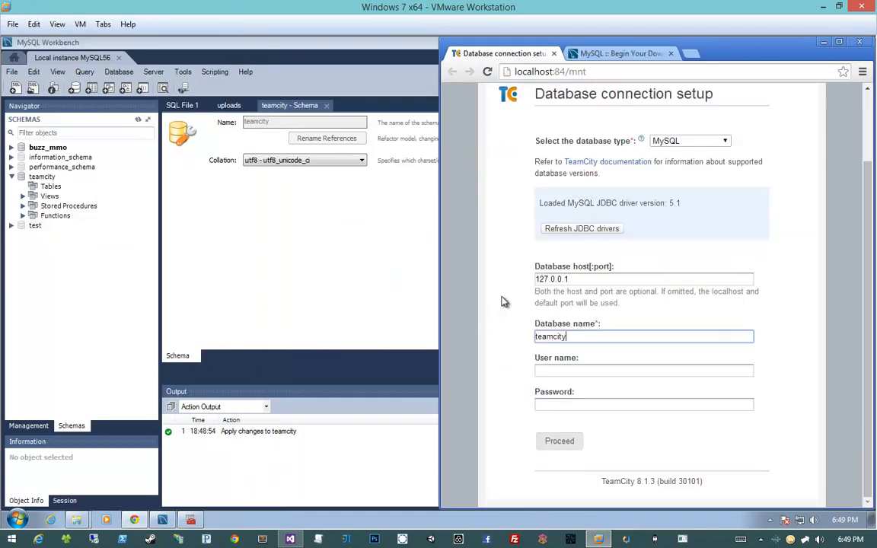
- Set the database user name to root and enter the database password
{"action": "key", "text": "Tab"}
{"action": "type", "text": "root"}
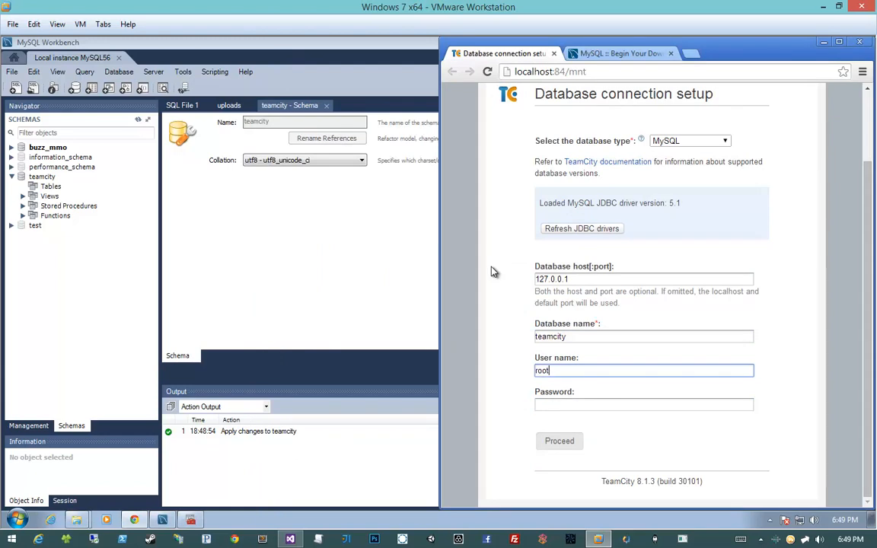
{"action": "key", "text": "Tab"}
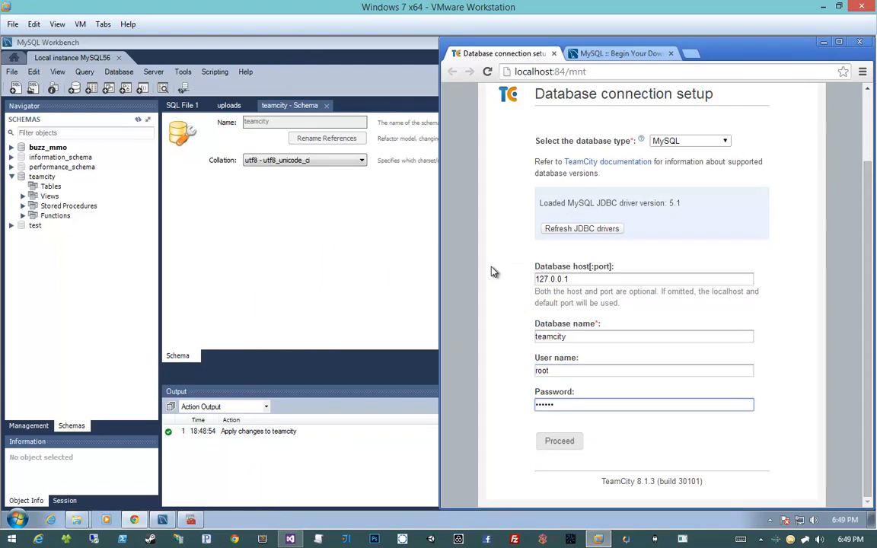
{"action": "left_click", "coordinate": [493, 272]}
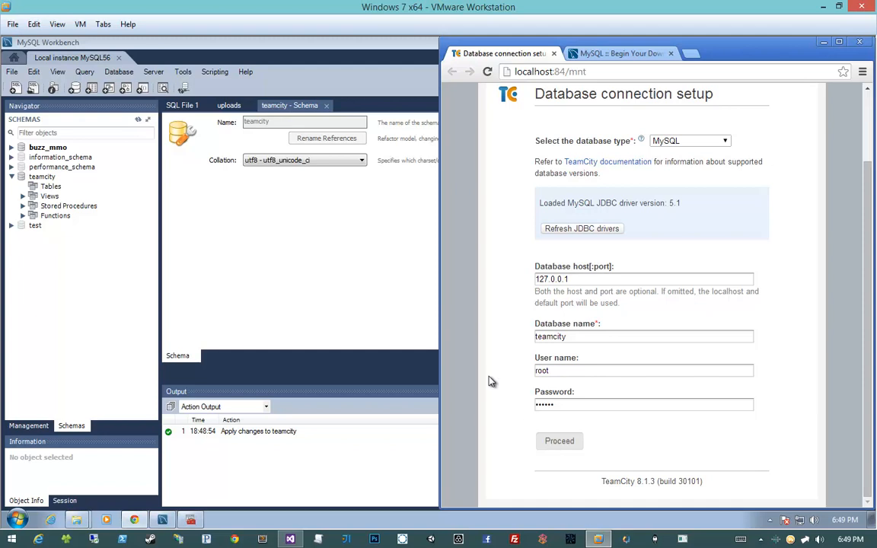
{"action": "left_click", "coordinate": [566, 405]}
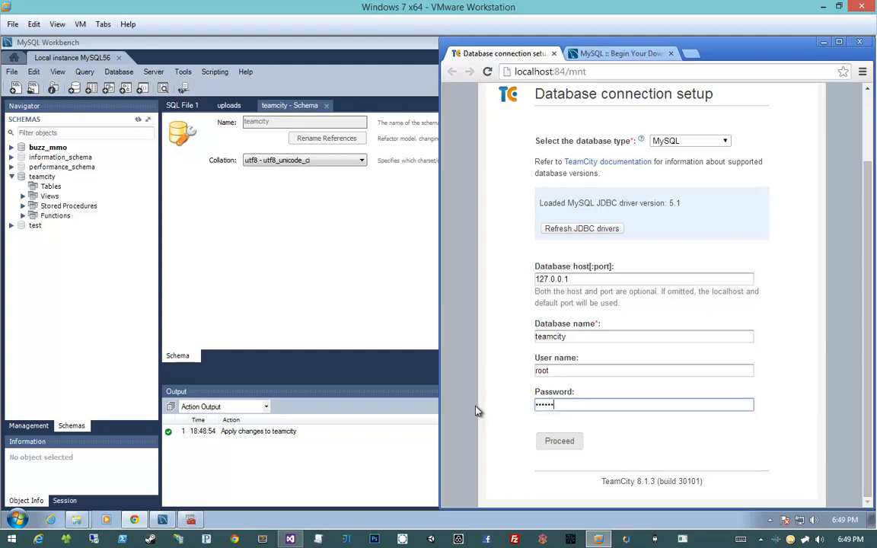
{"action": "left_click", "coordinate": [476, 411]}
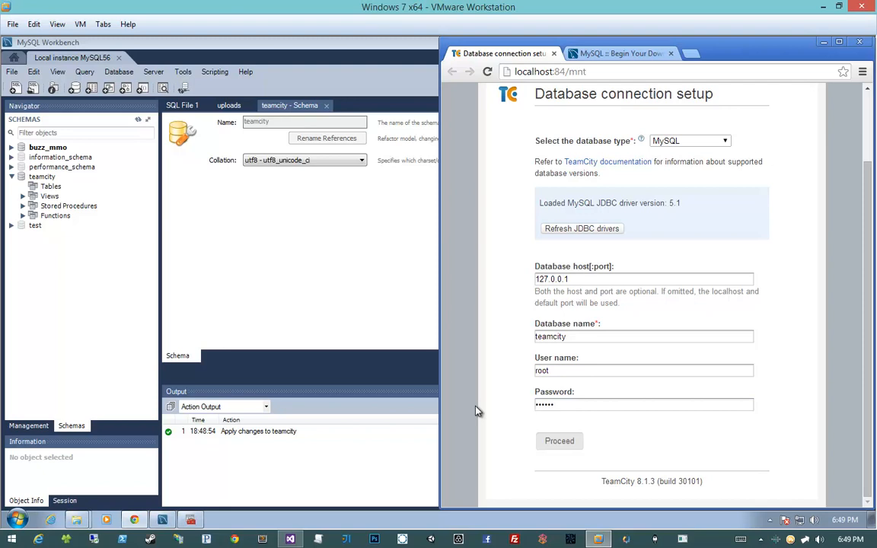
- Open the browser developer tools and inspect the Proceed button's element in the page markup
{"action": "scroll", "coordinate": [481, 422], "scroll_direction": "up", "scroll_amount": 2}
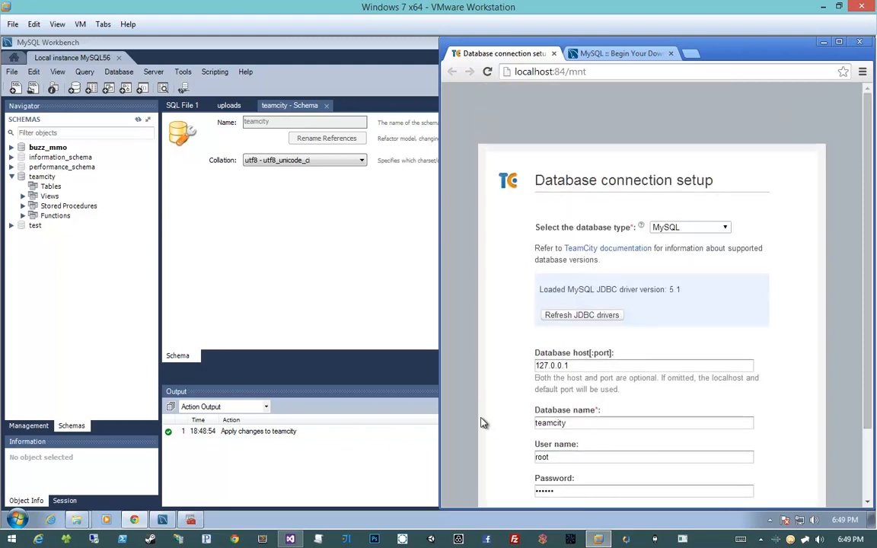
{"action": "scroll", "coordinate": [482, 423], "scroll_direction": "down", "scroll_amount": 2}
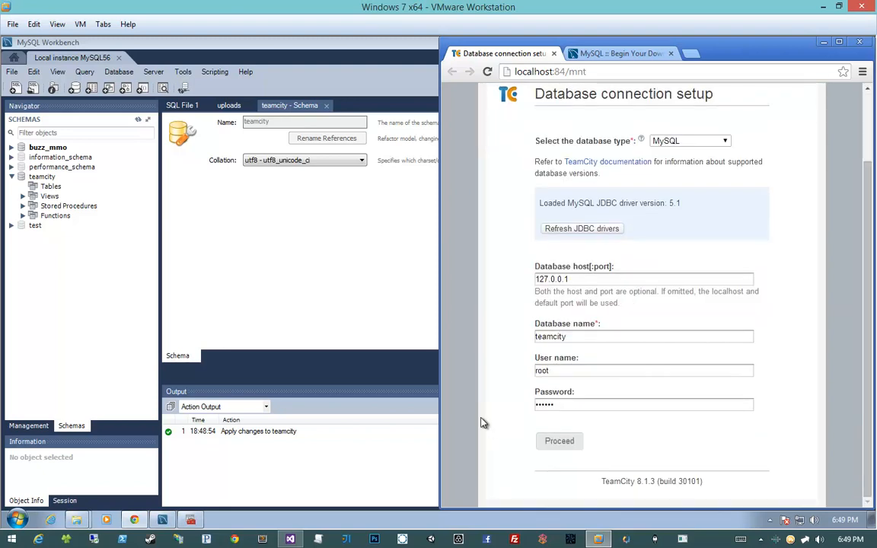
{"action": "right_click", "coordinate": [481, 423]}
{"action": "key", "text": "Escape"}
{"action": "key", "text": "ctrl+shift+i"}
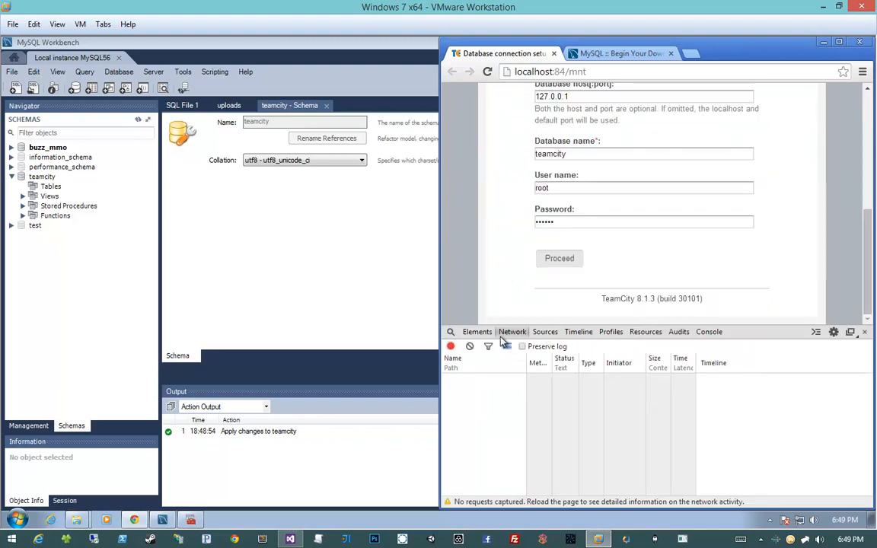
{"action": "right_click", "coordinate": [531, 275]}
{"action": "left_click", "coordinate": [514, 272]}
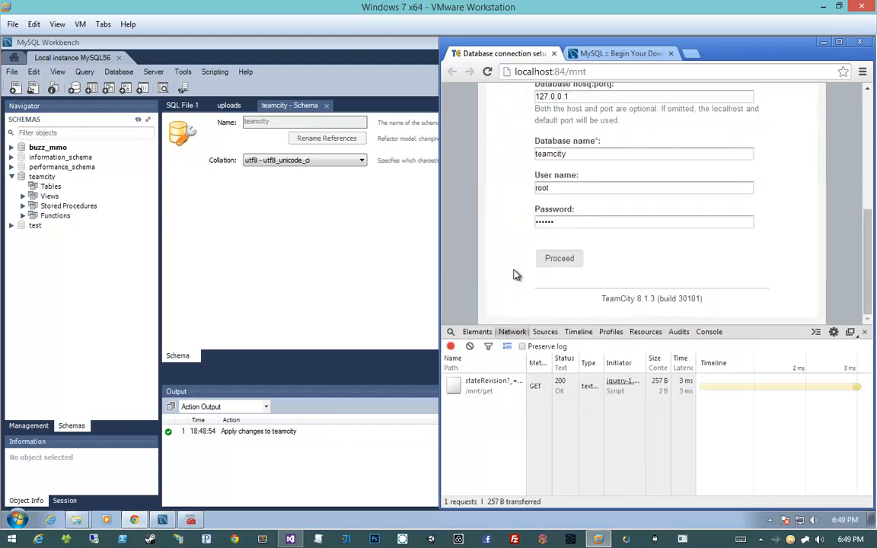
{"action": "left_click", "coordinate": [470, 334]}
{"action": "left_click", "coordinate": [450, 331]}
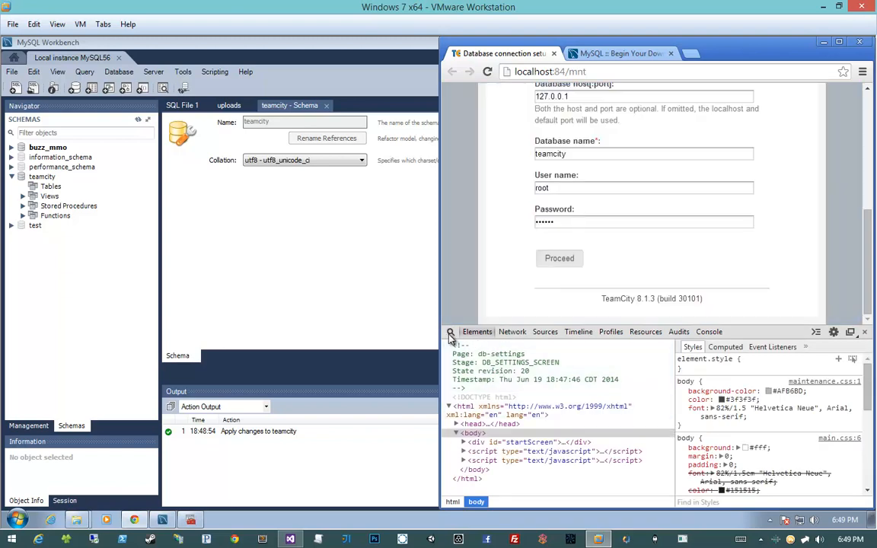
{"action": "left_click", "coordinate": [564, 263]}
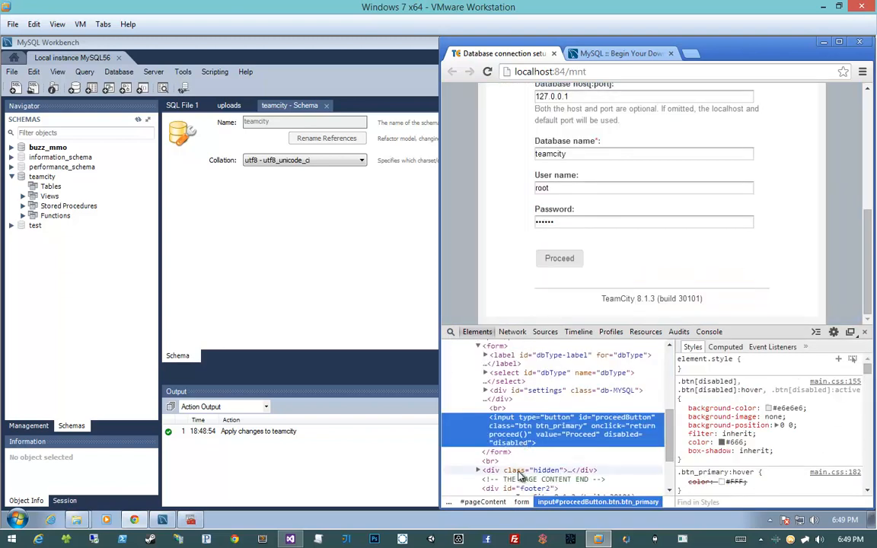
{"action": "left_click", "coordinate": [588, 310]}
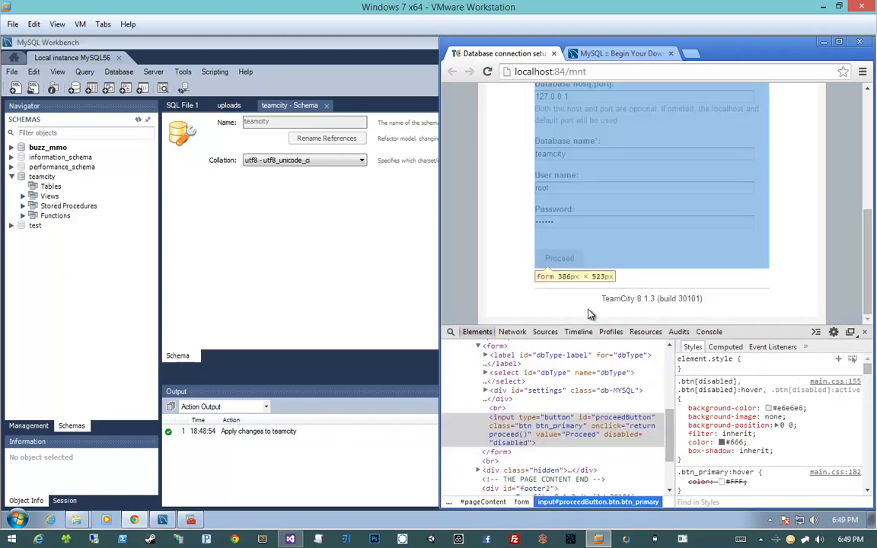
- Close the browser developer tools and change the database host to localhost
{"action": "scroll", "coordinate": [497, 229], "scroll_direction": "up", "scroll_amount": 1}
{"action": "scroll", "coordinate": [498, 230], "scroll_direction": "up", "scroll_amount": 1}
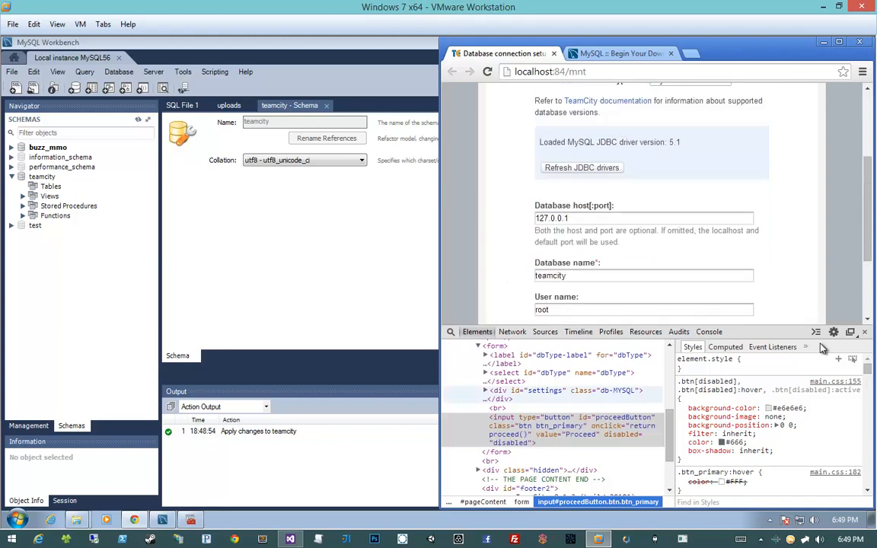
{"action": "left_click", "coordinate": [865, 332]}
{"action": "left_click", "coordinate": [605, 278]}
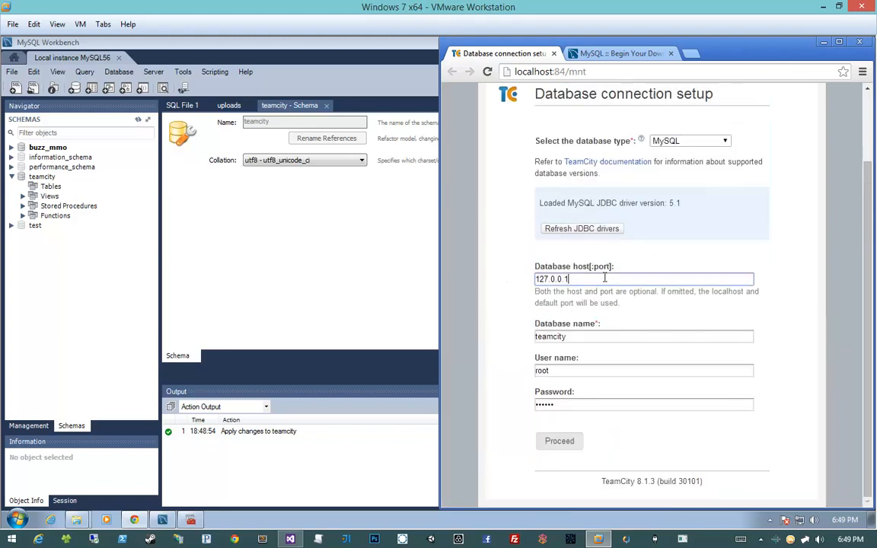
{"action": "key", "text": "ctrl+a"}
{"action": "key", "text": "BackSpace"}
{"action": "left_click", "coordinate": [573, 307]}
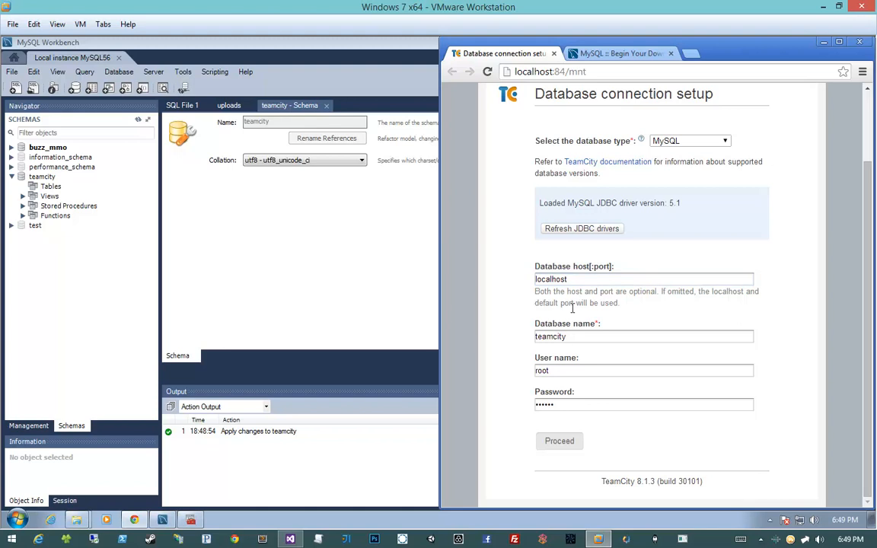
{"action": "double_click", "coordinate": [613, 278]}
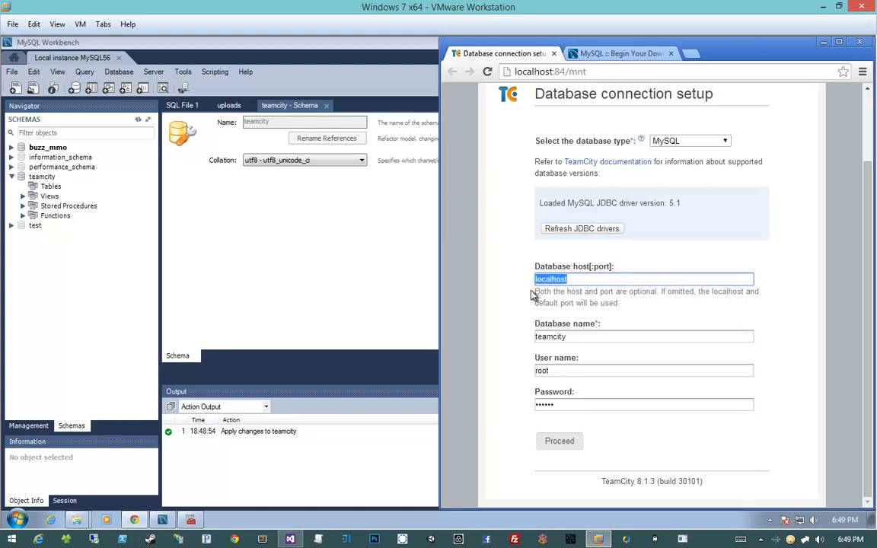
- Re-enter teamcity as the database name and refresh the JDBC drivers
{"action": "double_click", "coordinate": [584, 336]}
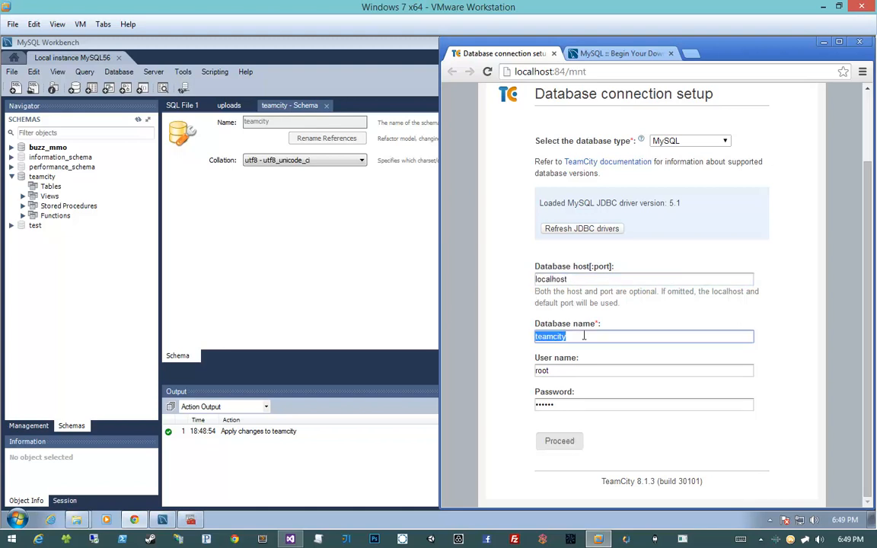
{"action": "type", "text": "dsadsa"}
{"action": "key", "text": "Tab"}
{"action": "key", "text": "shift+Tab"}
{"action": "type", "text": "t"}
{"action": "left_click", "coordinate": [518, 292]}
{"action": "left_click", "coordinate": [583, 230]}
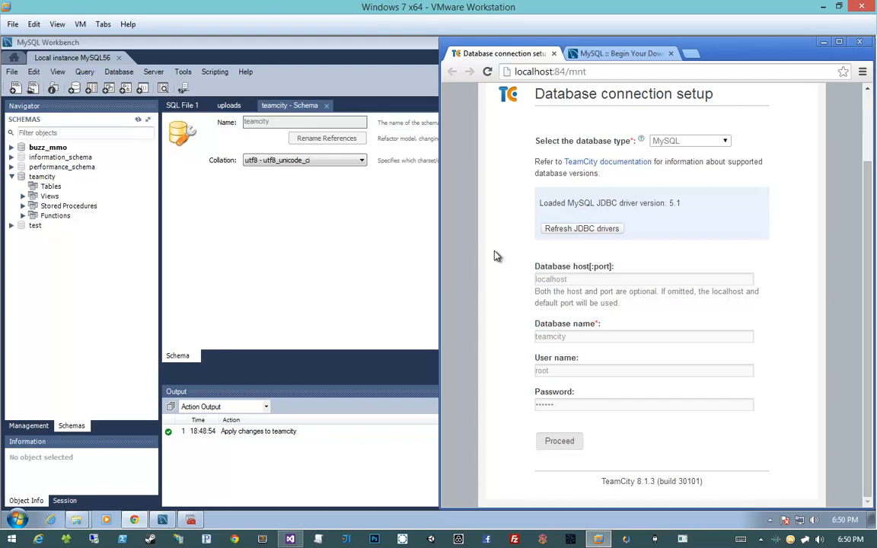
- Submit the database connection settings and let TeamCity initialize its server components
{"action": "left_click", "coordinate": [571, 279]}
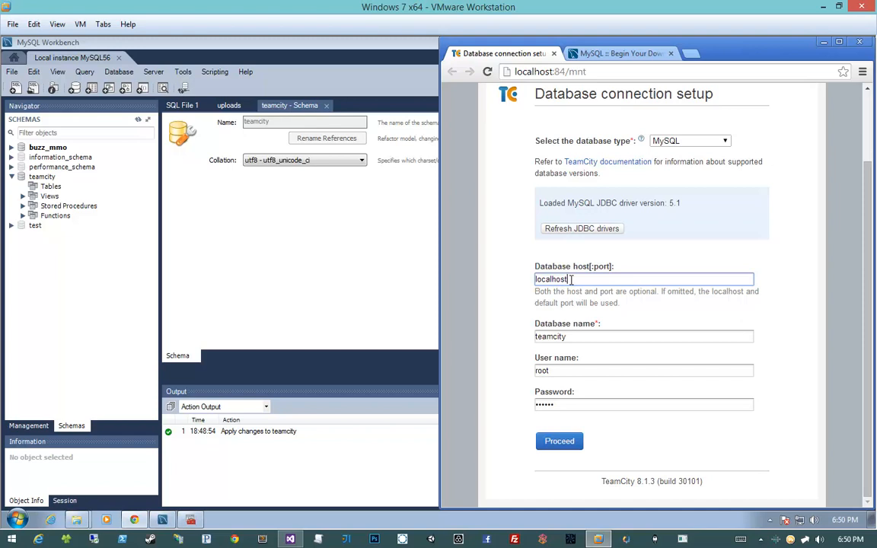
{"action": "left_click", "coordinate": [522, 271]}
{"action": "right_click", "coordinate": [689, 252]}
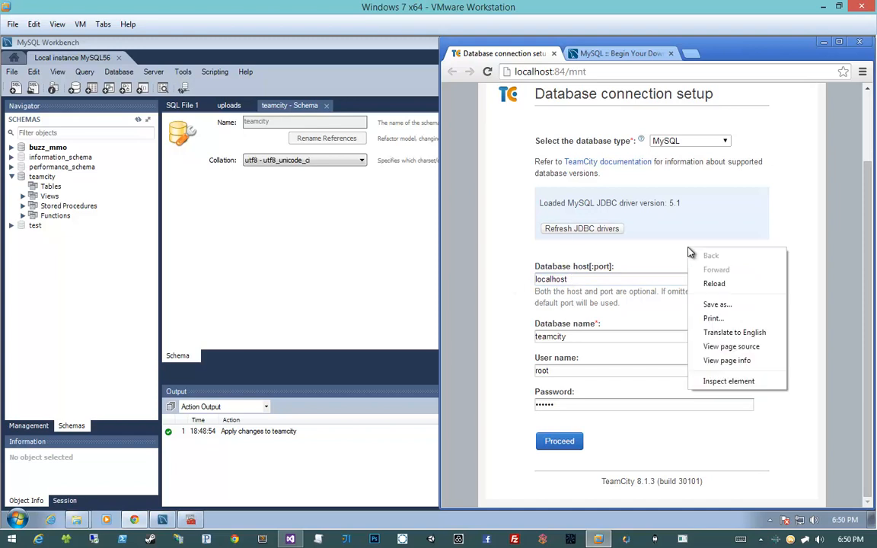
{"action": "key", "text": "Escape"}
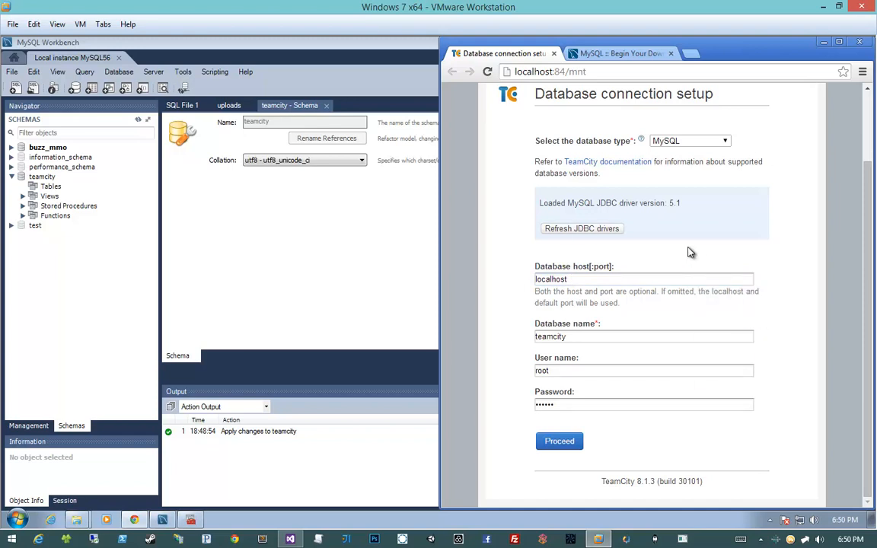
{"action": "left_click", "coordinate": [547, 445]}
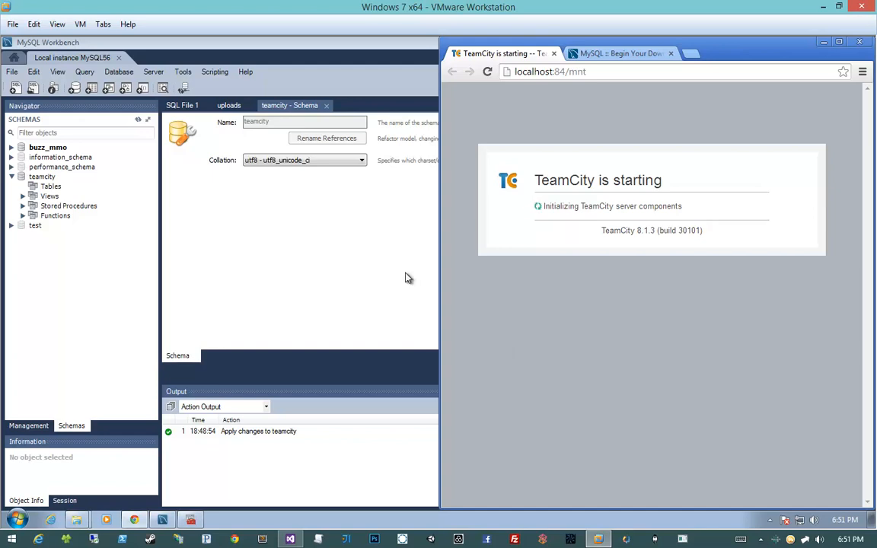
- Refresh the schema list in MySQL Workbench and look through the tables of the teamcity schema
{"action": "right_click", "coordinate": [50, 188]}
{"action": "left_click", "coordinate": [82, 238]}
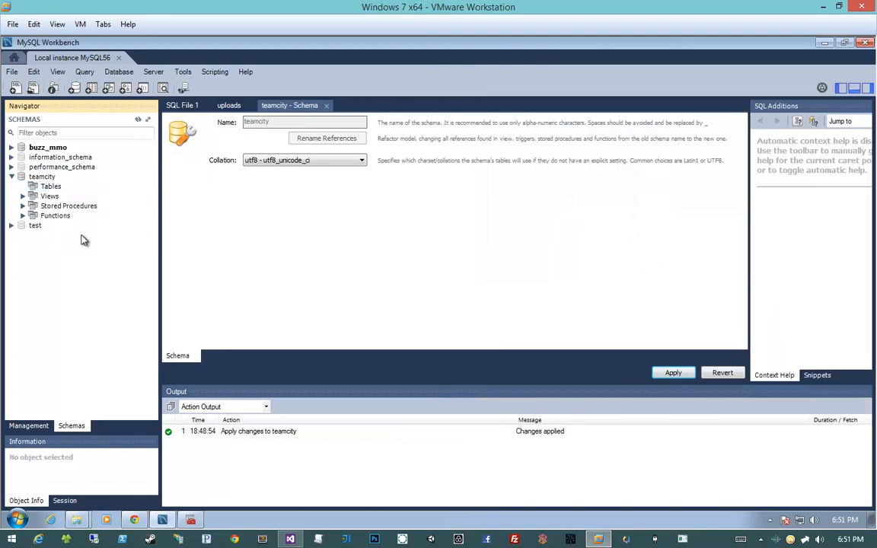
{"action": "right_click", "coordinate": [46, 188]}
{"action": "left_click", "coordinate": [71, 239]}
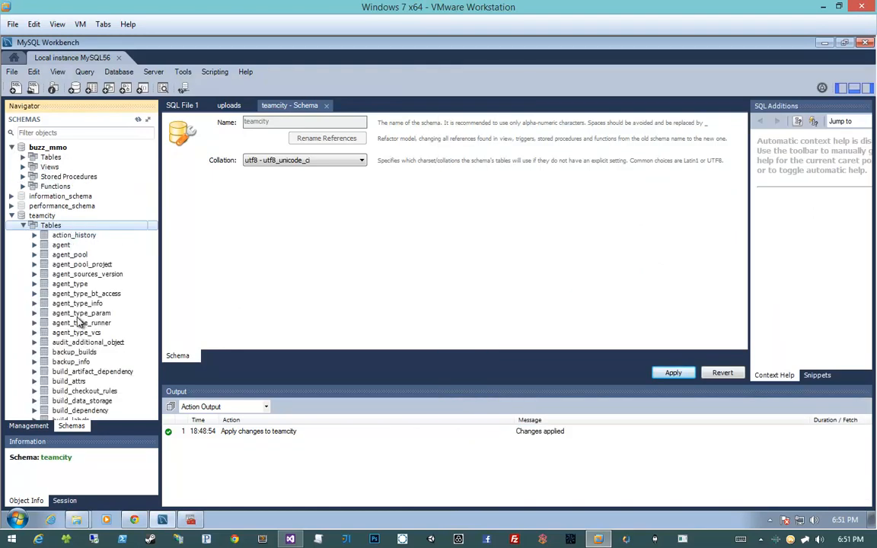
{"action": "scroll", "coordinate": [72, 297], "scroll_direction": "down", "scroll_amount": 4}
{"action": "scroll", "coordinate": [79, 314], "scroll_direction": "up", "scroll_amount": 1}
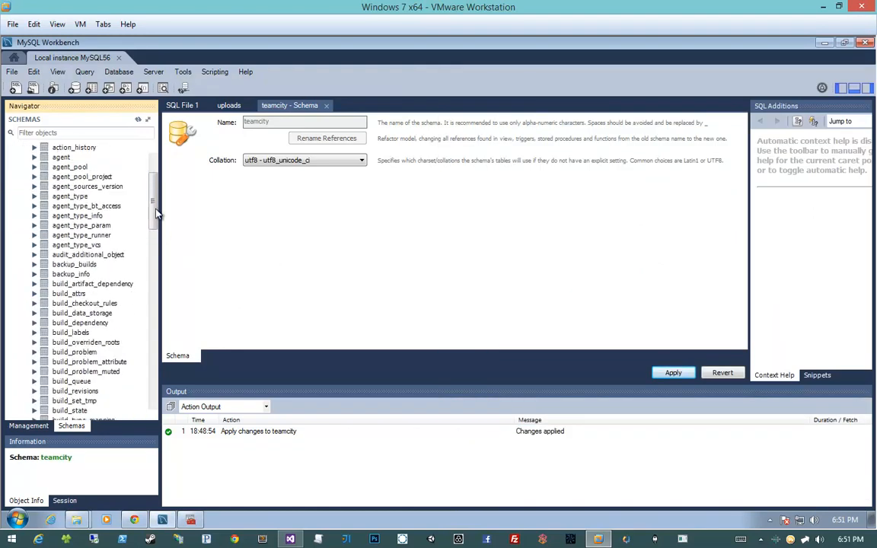
{"action": "left_click_drag", "start_coordinate": [155, 209], "coordinate": [151, 265]}
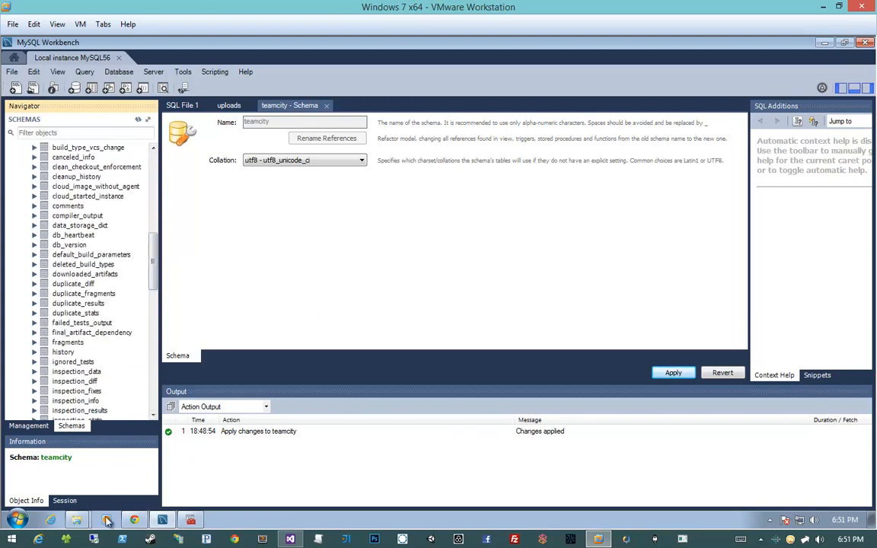
- Return to Chrome, widen its window, accept the TeamCity license agreement, and continue
{"action": "left_click", "coordinate": [134, 520]}
{"action": "right_click", "coordinate": [552, 300]}
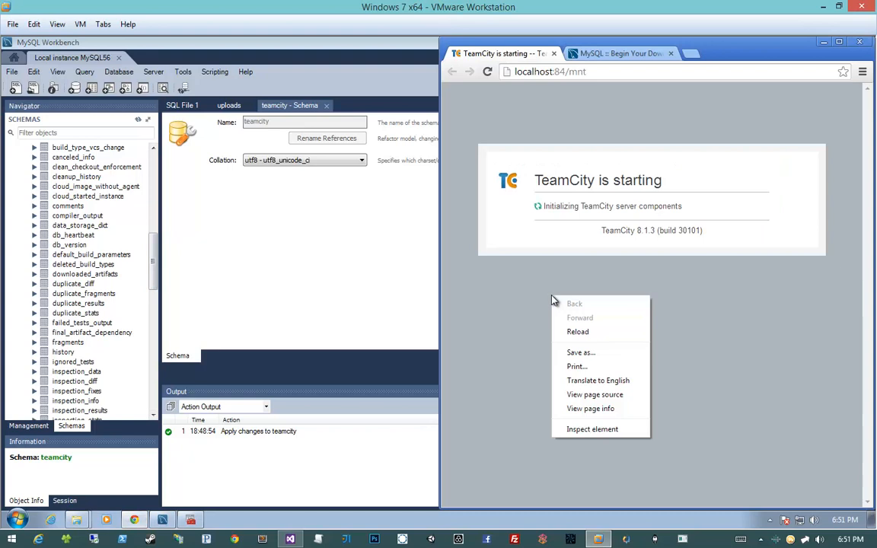
{"action": "key", "text": "Escape"}
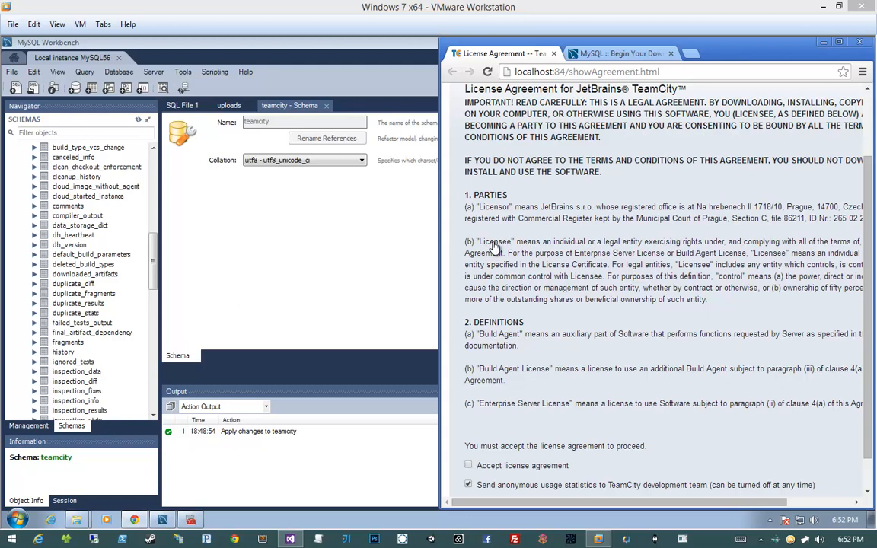
{"action": "left_click_drag", "start_coordinate": [440, 239], "coordinate": [233, 242]}
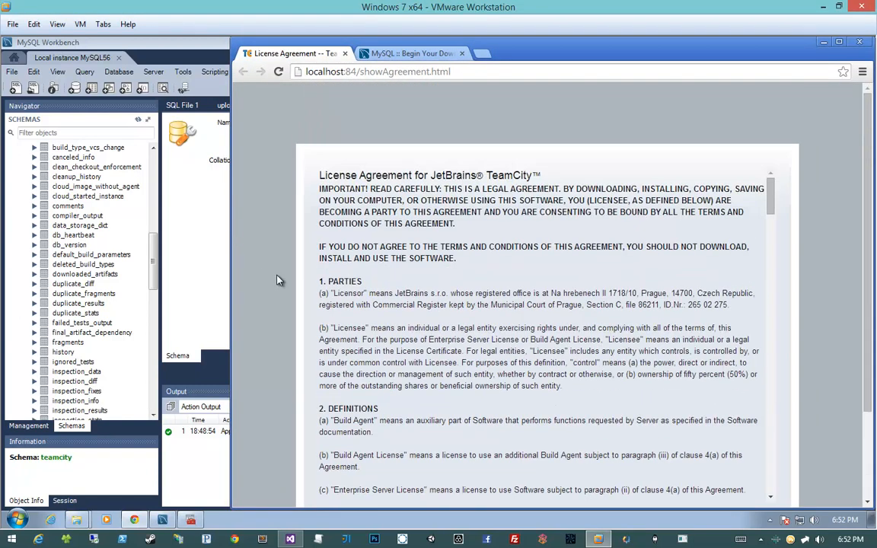
{"action": "scroll", "coordinate": [279, 280], "scroll_direction": "down", "scroll_amount": 2}
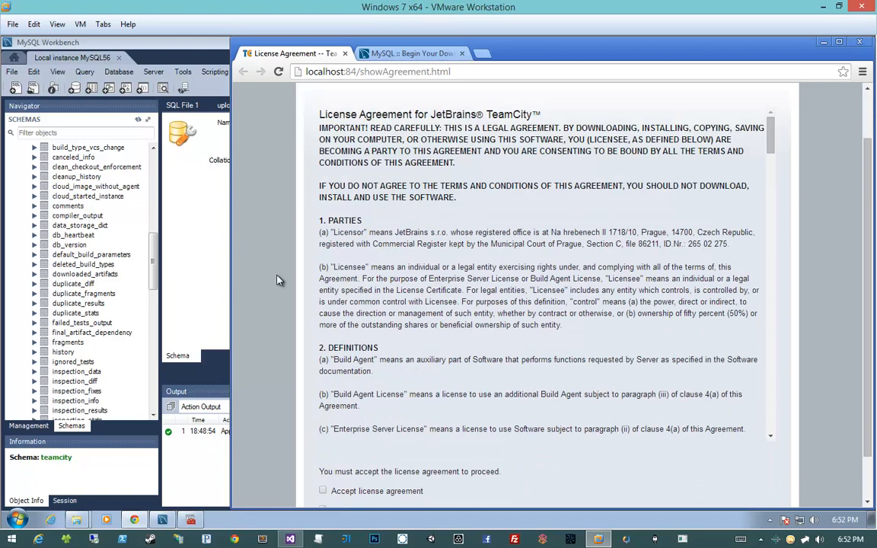
{"action": "scroll", "coordinate": [279, 280], "scroll_direction": "down", "scroll_amount": 1}
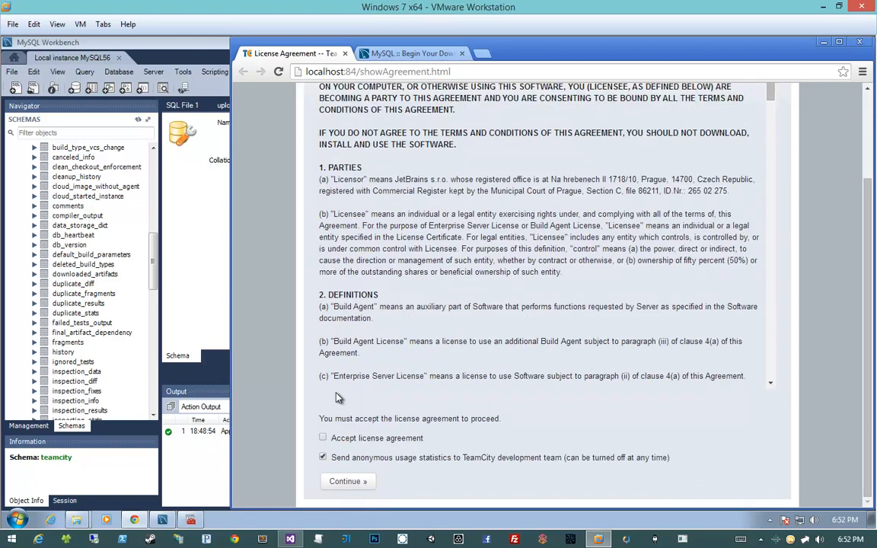
{"action": "left_click", "coordinate": [323, 438]}
{"action": "left_click", "coordinate": [369, 482]}
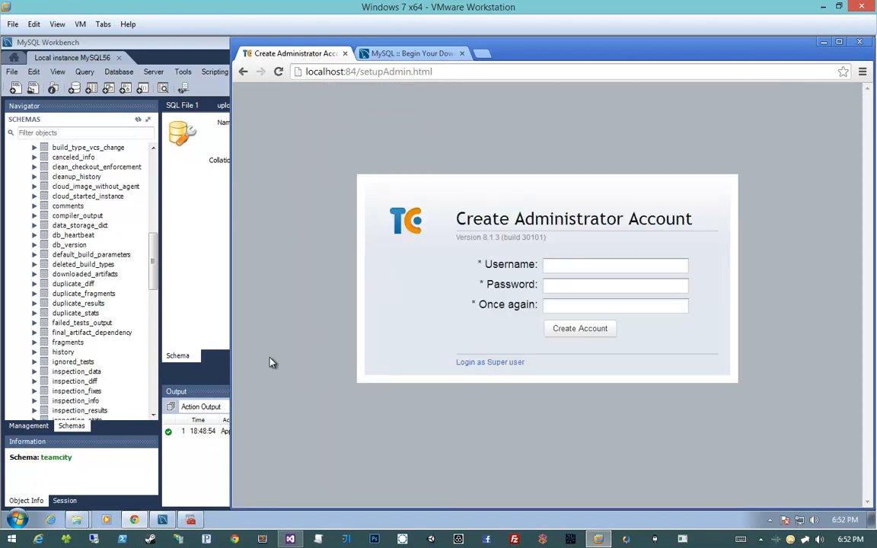
- Create the administrator account by entering its username and the password twice
{"action": "left_click_drag", "start_coordinate": [472, 220], "coordinate": [714, 220]}
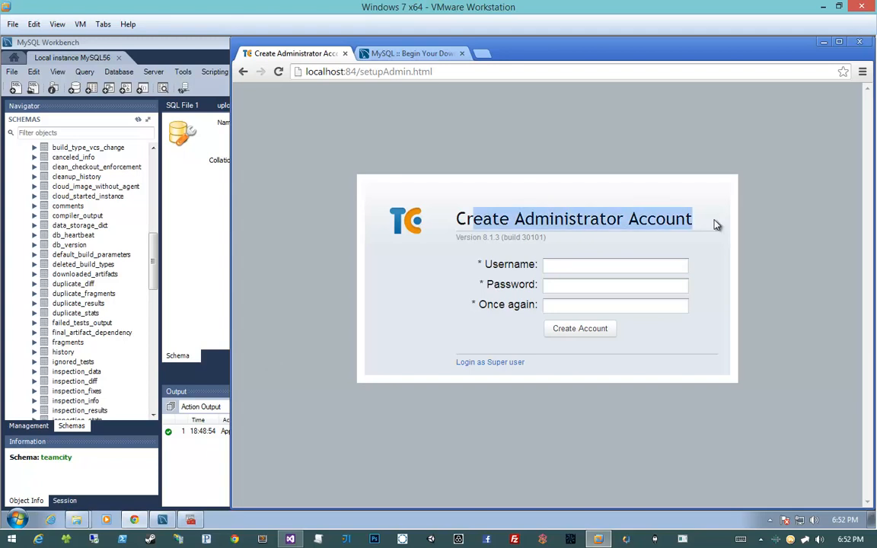
{"action": "left_click", "coordinate": [642, 256]}
{"action": "left_click", "coordinate": [644, 260]}
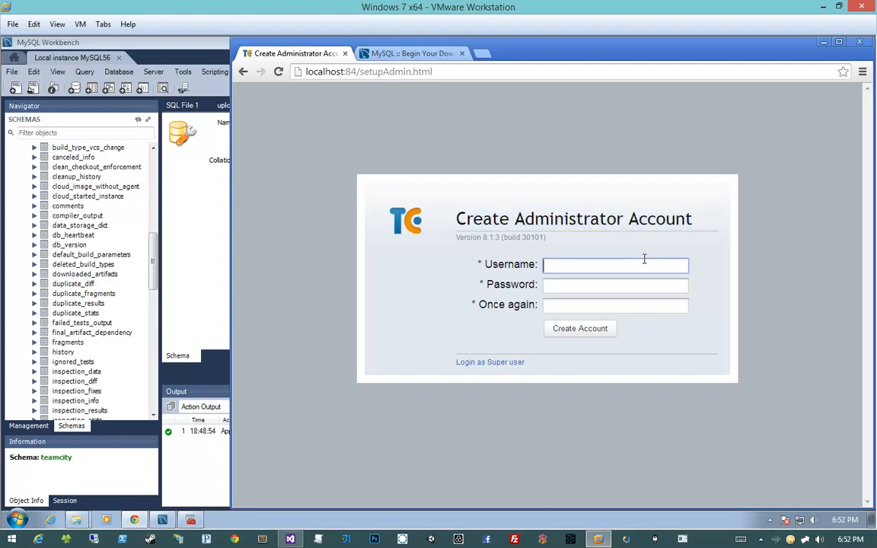
{"action": "type", "text": "NelsonLaQui"}
{"action": "type", "text": "t"}
{"action": "key", "text": "Tab"}
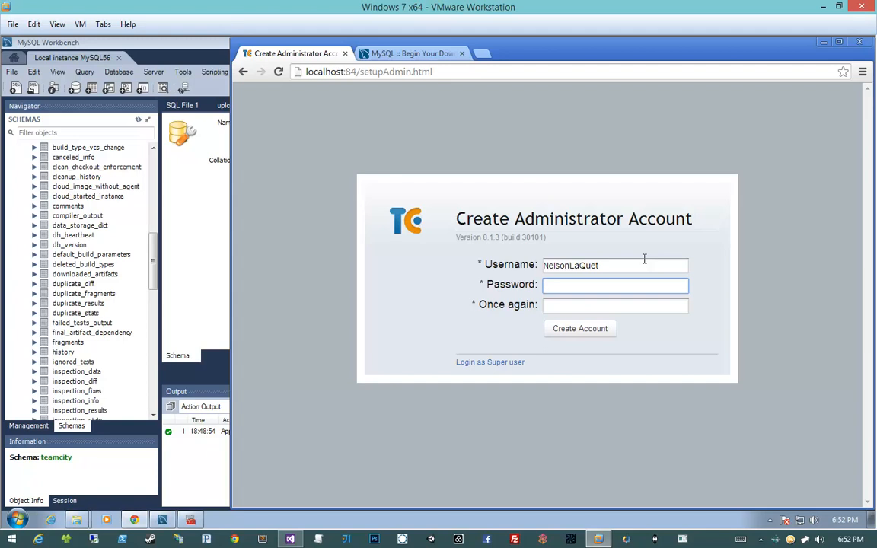
{"action": "type", "text": "••••••"}
{"action": "key", "text": "Tab"}
{"action": "type", "text": "••••••"}
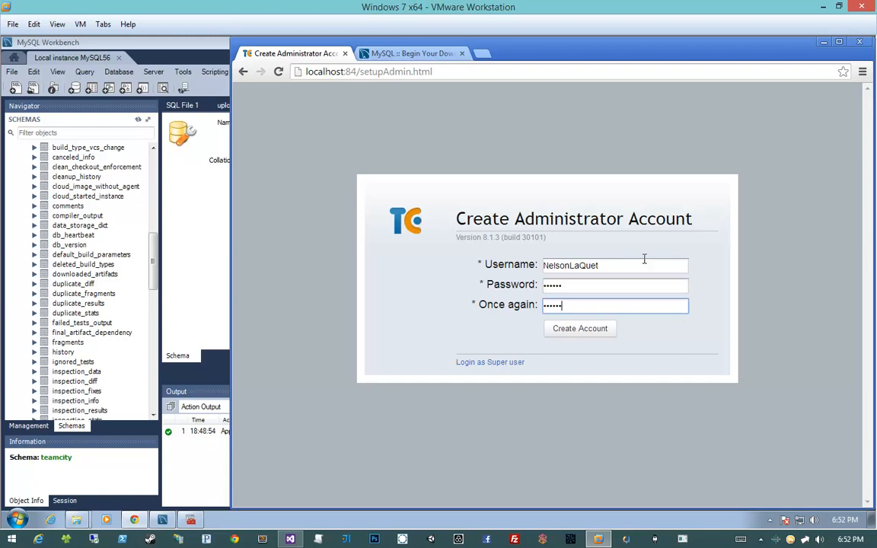
{"action": "left_click", "coordinate": [591, 336]}
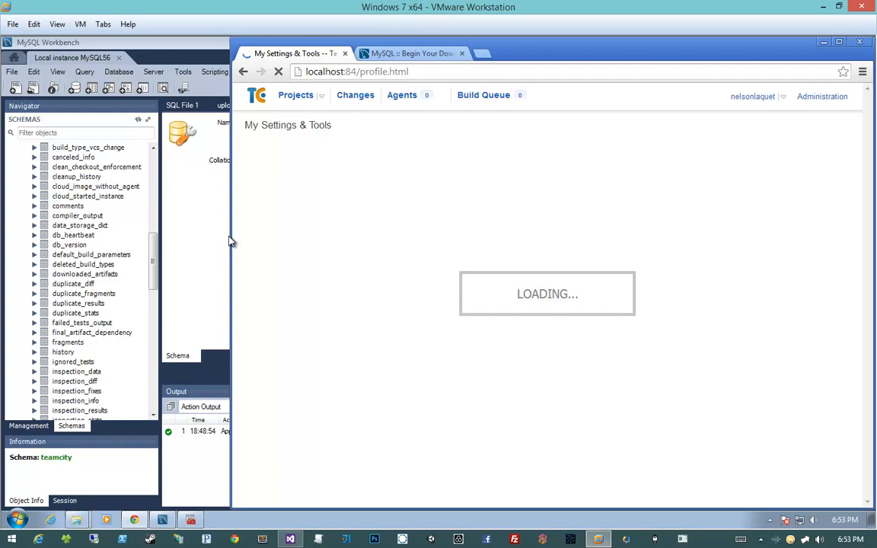
- Widen the browser window further and let Chrome save the password for this site
{"action": "left_click_drag", "start_coordinate": [233, 237], "coordinate": [96, 237]}
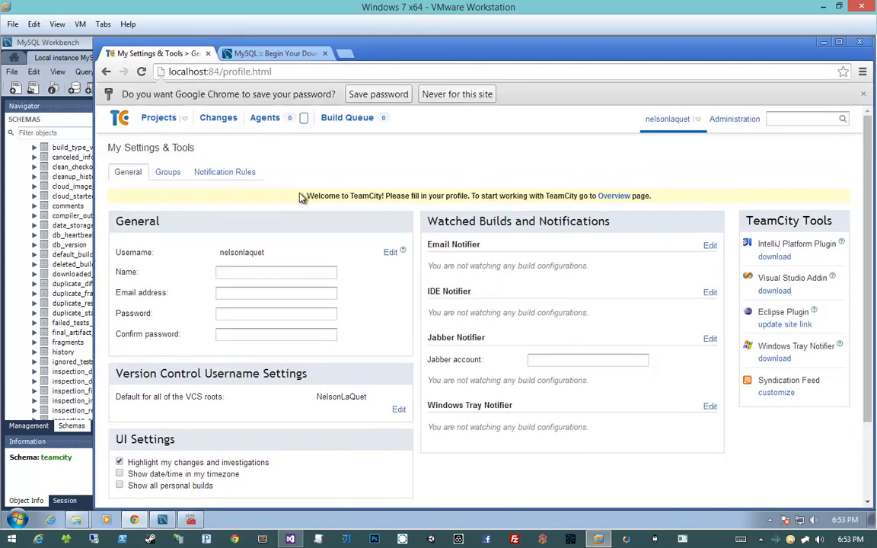
{"action": "left_click_drag", "start_coordinate": [307, 196], "coordinate": [371, 196]}
{"action": "left_click", "coordinate": [373, 94]}
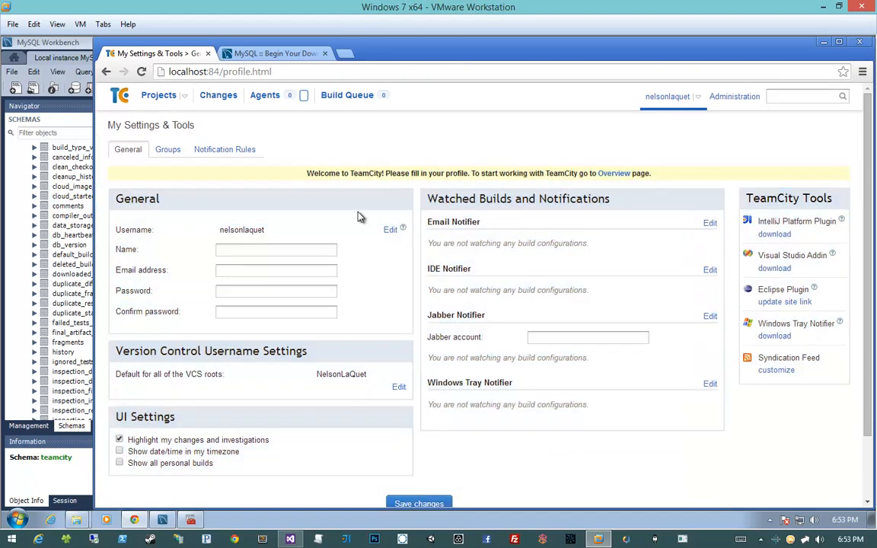
- Look over the profile settings page and open the Projects overview
{"action": "scroll", "coordinate": [336, 238], "scroll_direction": "down", "scroll_amount": 1}
{"action": "scroll", "coordinate": [336, 238], "scroll_direction": "up", "scroll_amount": 1}
{"action": "scroll", "coordinate": [336, 238], "scroll_direction": "down", "scroll_amount": 1}
{"action": "scroll", "coordinate": [333, 234], "scroll_direction": "up", "scroll_amount": 1}
{"action": "left_click", "coordinate": [162, 97]}
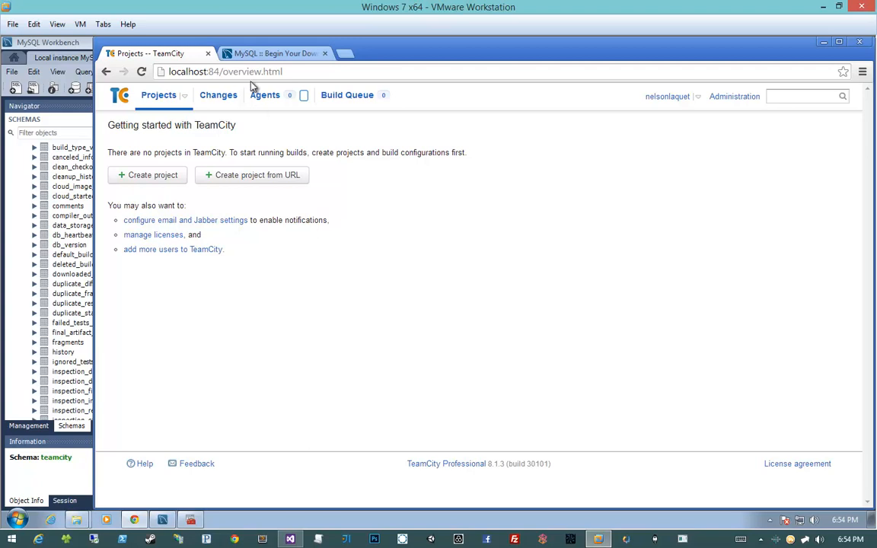
{"action": "left_click", "coordinate": [214, 71]}
{"action": "double_click", "coordinate": [213, 72]}
{"action": "left_click", "coordinate": [358, 264]}
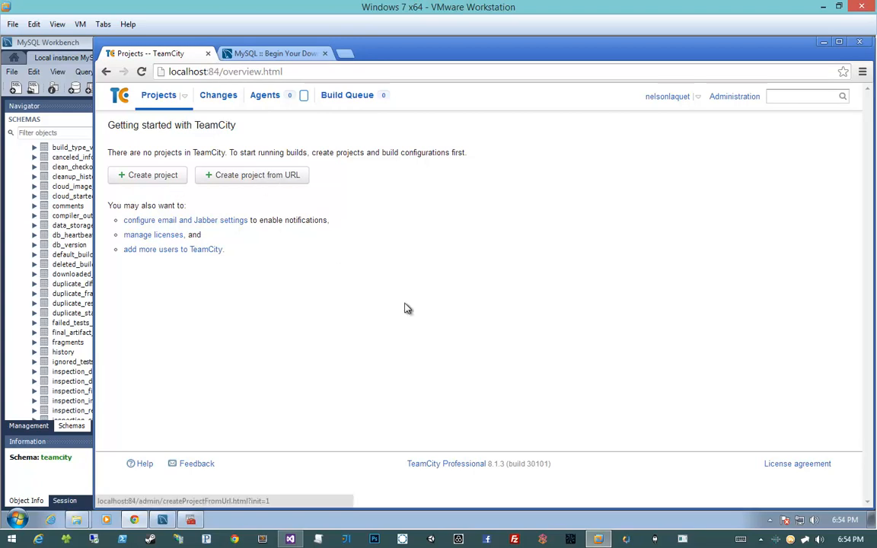
{"action": "right_click", "coordinate": [393, 246]}
{"action": "key", "text": "Escape"}
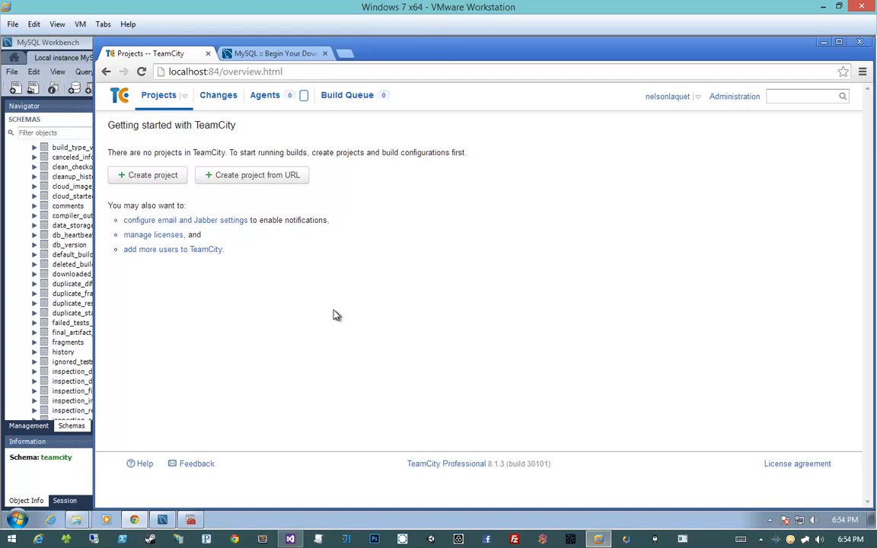
- Open Windows Firewall with Advanced Security, move its window aside, and show the inbound rules
{"action": "key", "text": "super"}
{"action": "type", "text": "fire"}
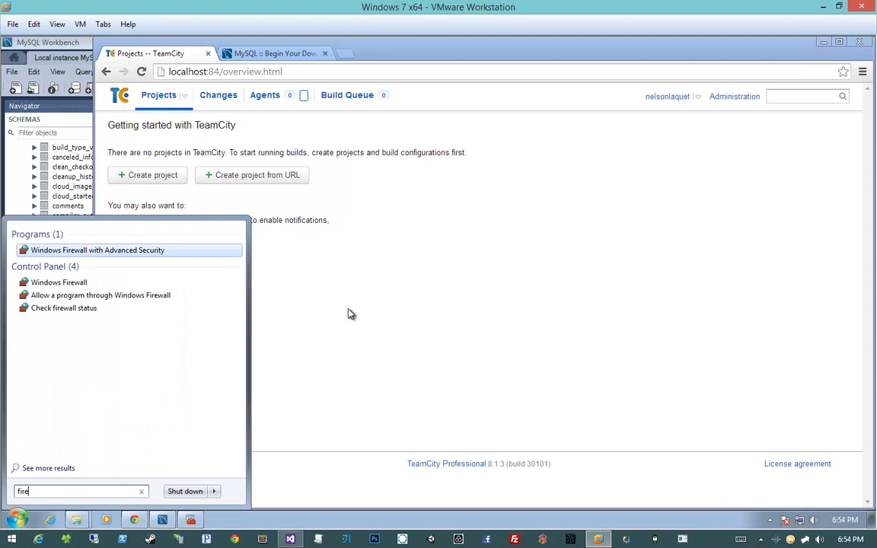
{"action": "key", "text": "Return"}
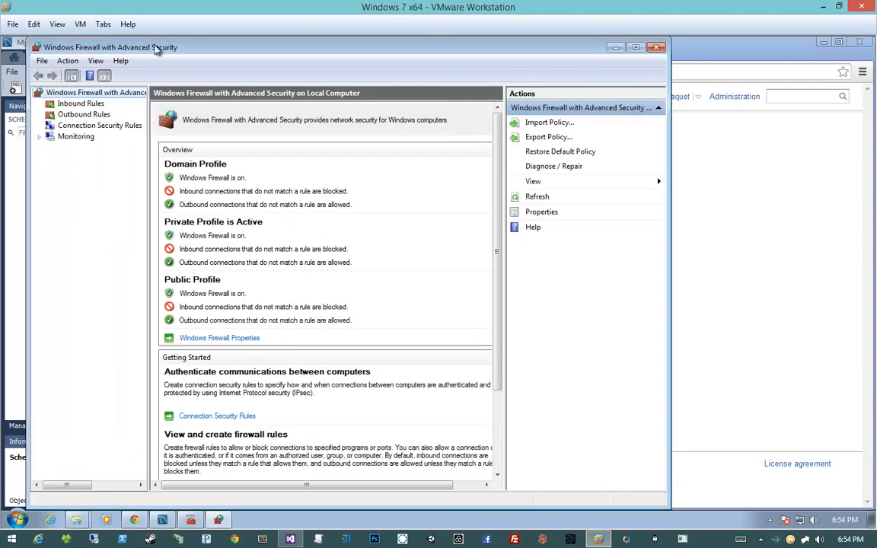
{"action": "left_click_drag", "start_coordinate": [156, 50], "coordinate": [398, 48]}
{"action": "left_click", "coordinate": [452, 106]}
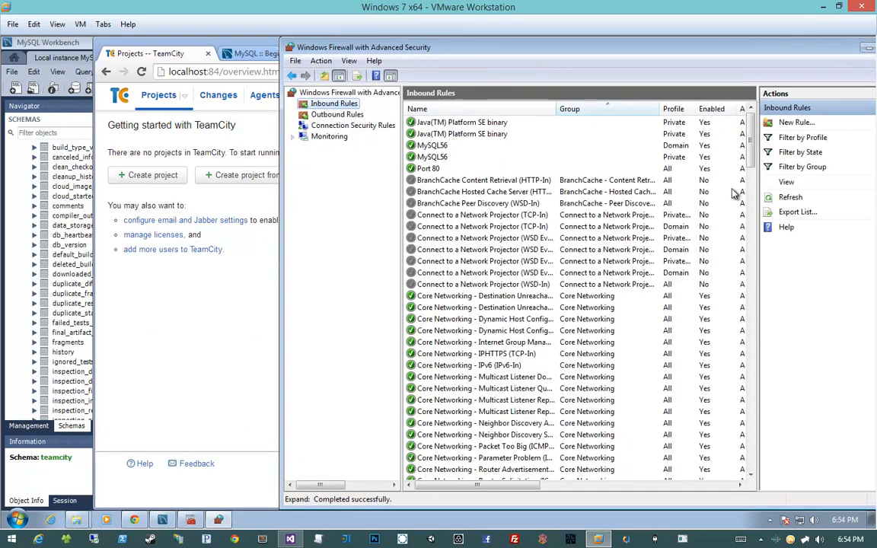
- Start a new inbound rule of type Port that applies to TCP specific local port 84
{"action": "left_click", "coordinate": [792, 122]}
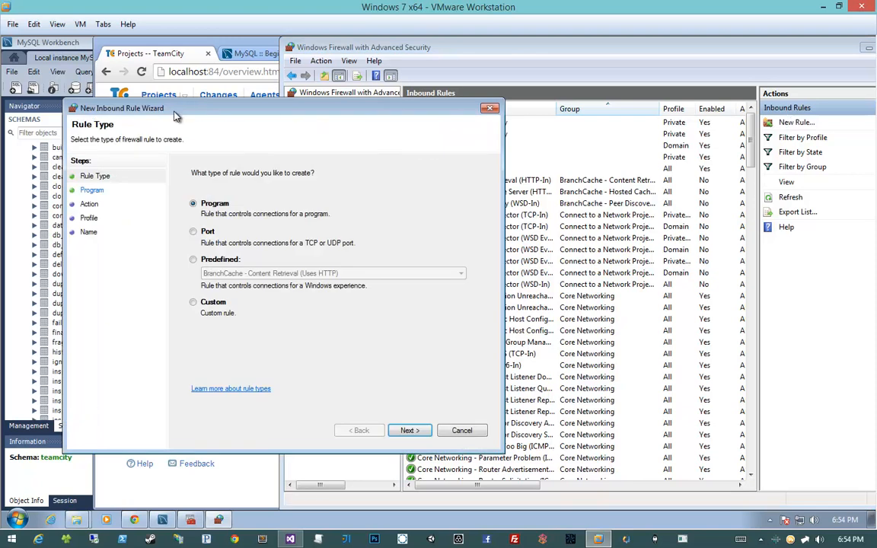
{"action": "left_click_drag", "start_coordinate": [160, 108], "coordinate": [380, 108]}
{"action": "left_click", "coordinate": [422, 232]}
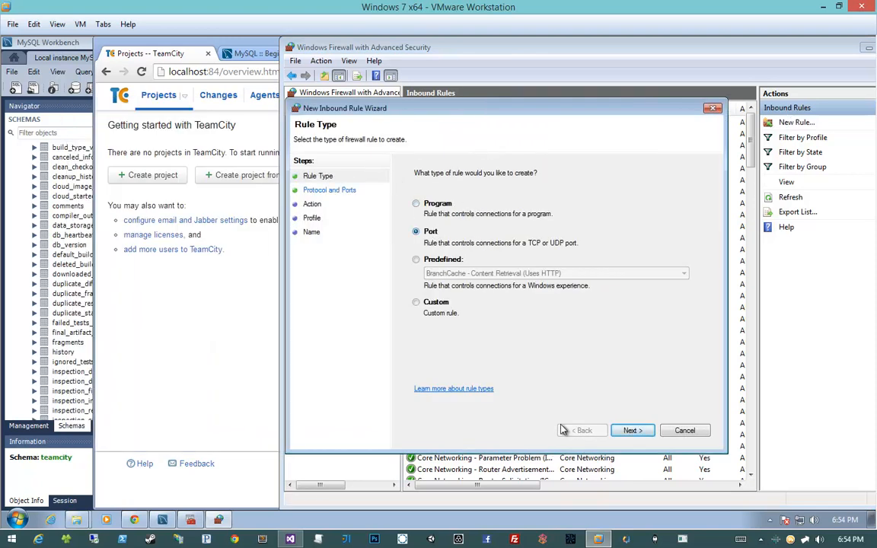
{"action": "left_click", "coordinate": [632, 430]}
{"action": "left_click", "coordinate": [567, 271]}
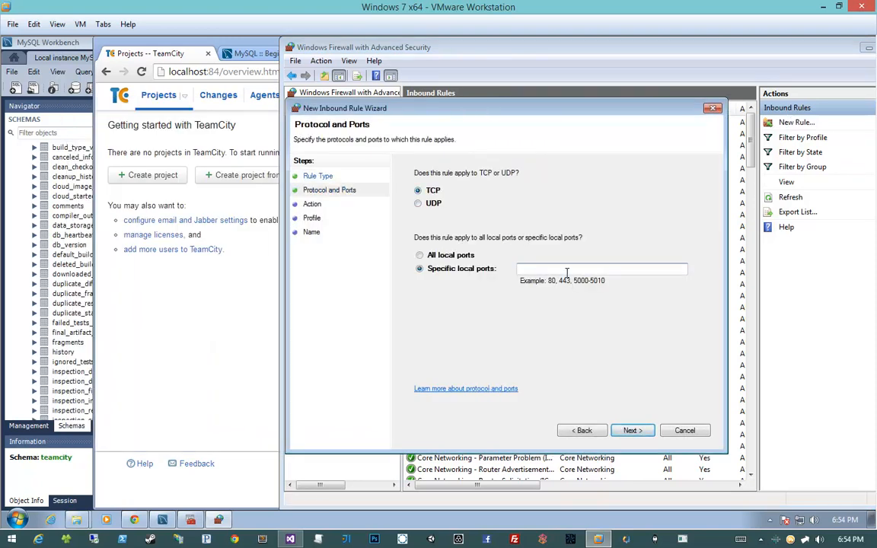
{"action": "type", "text": "84"}
{"action": "left_click", "coordinate": [632, 431]}
- Accept the rule's default action and its Domain, Private and Public profiles, and finish it with the name TeamCity
{"action": "left_click", "coordinate": [630, 431]}
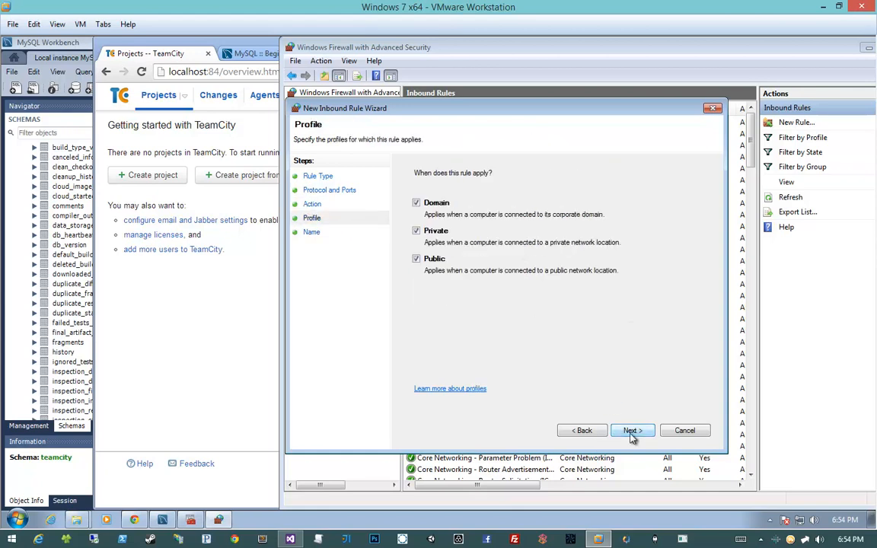
{"action": "left_click", "coordinate": [631, 431]}
{"action": "type", "text": "TeamCi"}
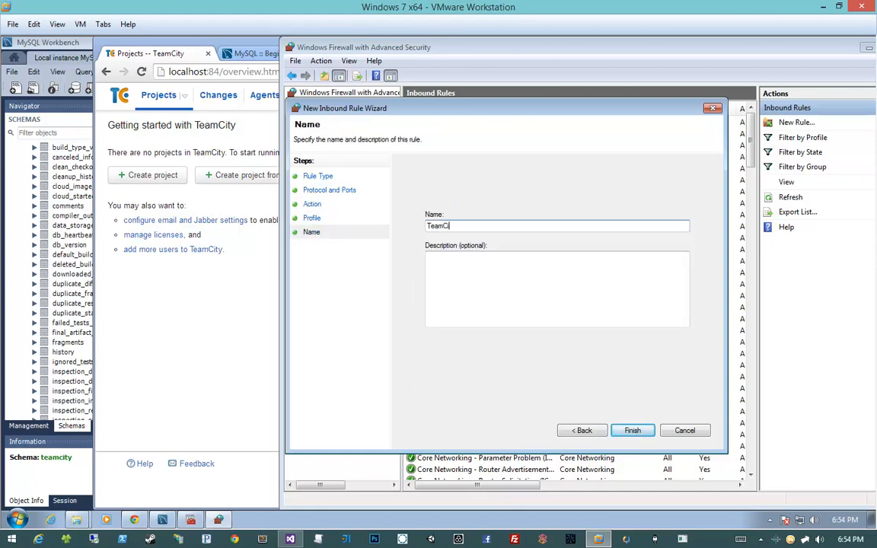
{"action": "type", "text": "ty"}
{"action": "left_click", "coordinate": [633, 430]}
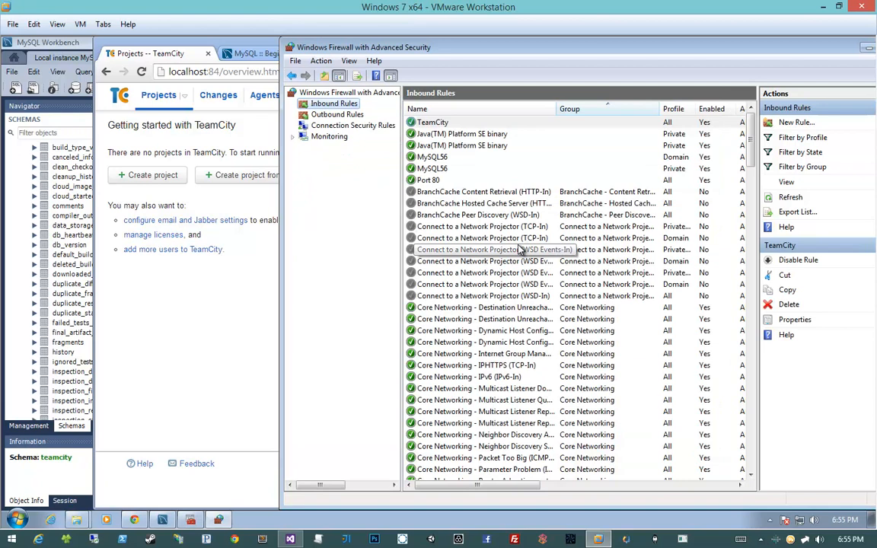
{"action": "left_click", "coordinate": [466, 134]}
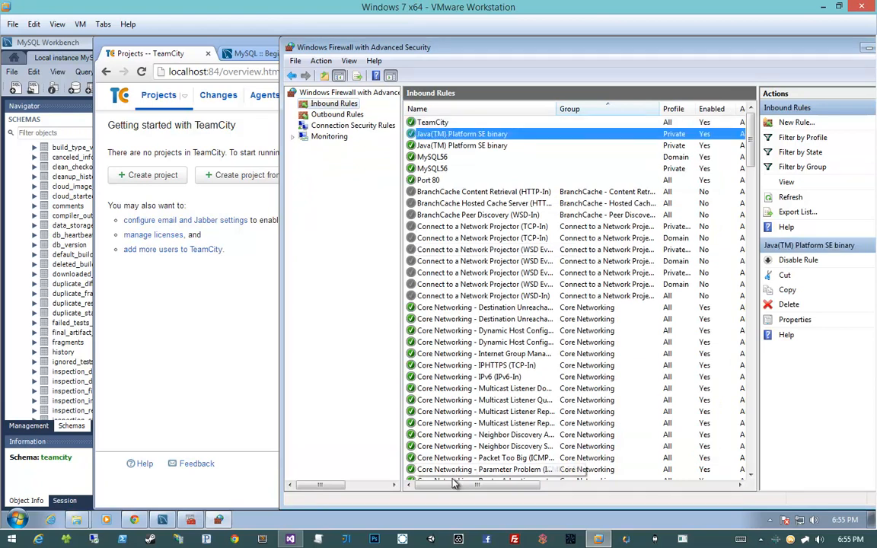
{"action": "left_click_drag", "start_coordinate": [455, 484], "coordinate": [411, 470]}
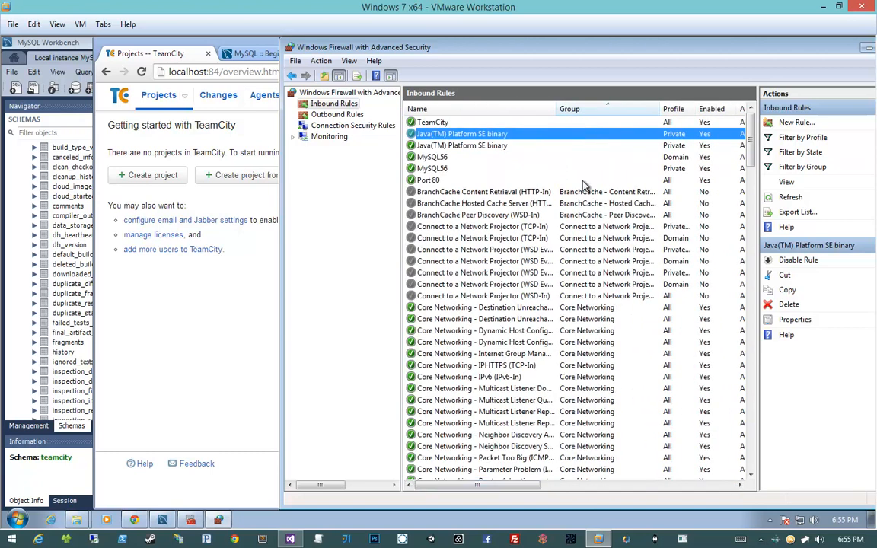
{"action": "left_click", "coordinate": [526, 145]}
{"action": "left_click", "coordinate": [504, 134]}
{"action": "left_click", "coordinate": [556, 145]}
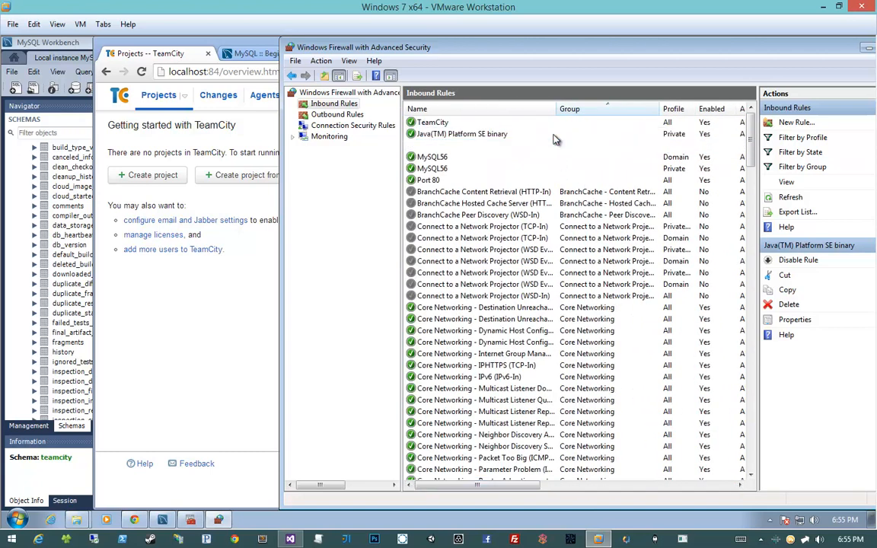
{"action": "left_click", "coordinate": [555, 134]}
{"action": "left_click", "coordinate": [451, 123]}
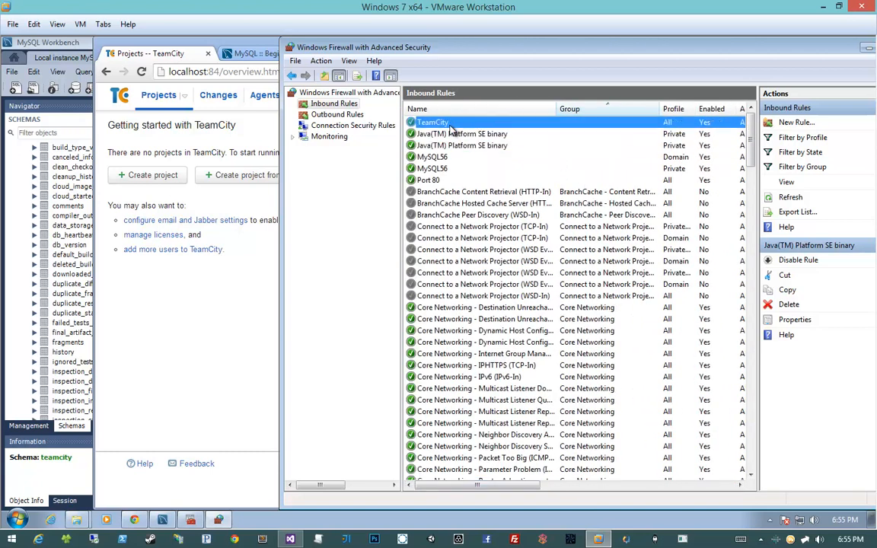
- Open a new Chrome window on the host machine, and run ipconfig in a command prompt inside the virtual machine
{"action": "left_click", "coordinate": [260, 339]}
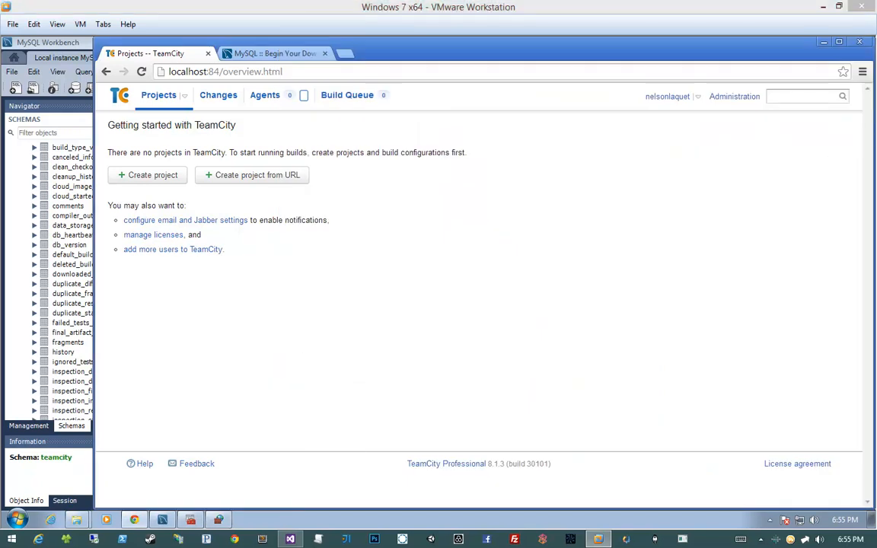
{"action": "key", "text": "ctrl+n"}
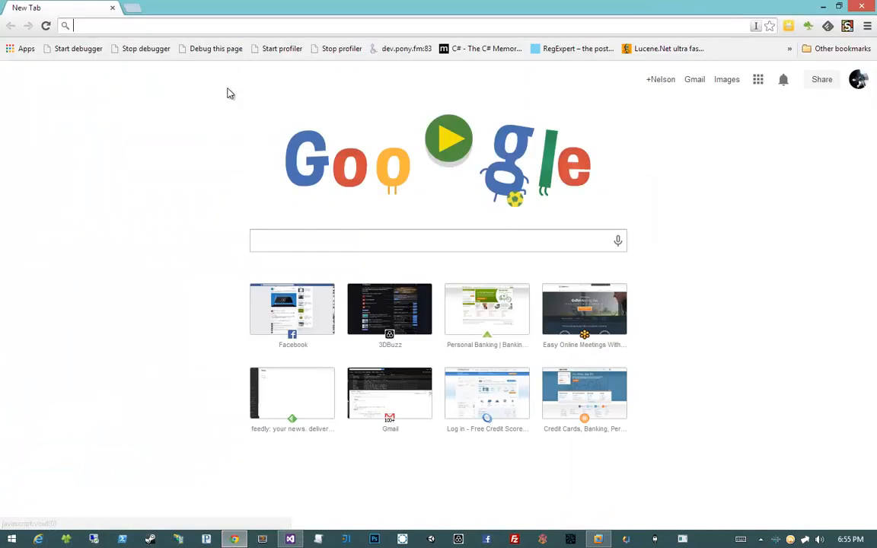
{"action": "left_click", "coordinate": [600, 537]}
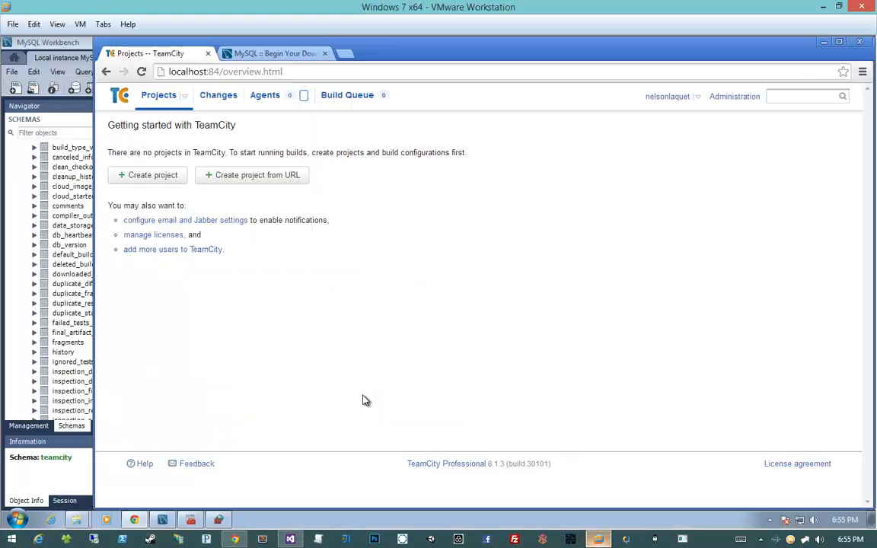
{"action": "key", "text": "super"}
{"action": "type", "text": "cmd"}
{"action": "key", "text": "Return"}
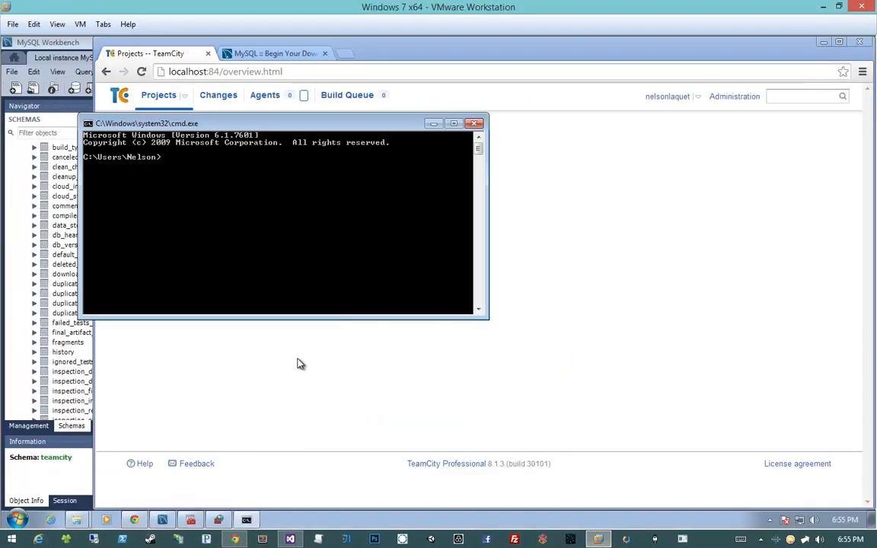
{"action": "type", "text": "ipconfig"}
{"action": "key", "text": "Return"}
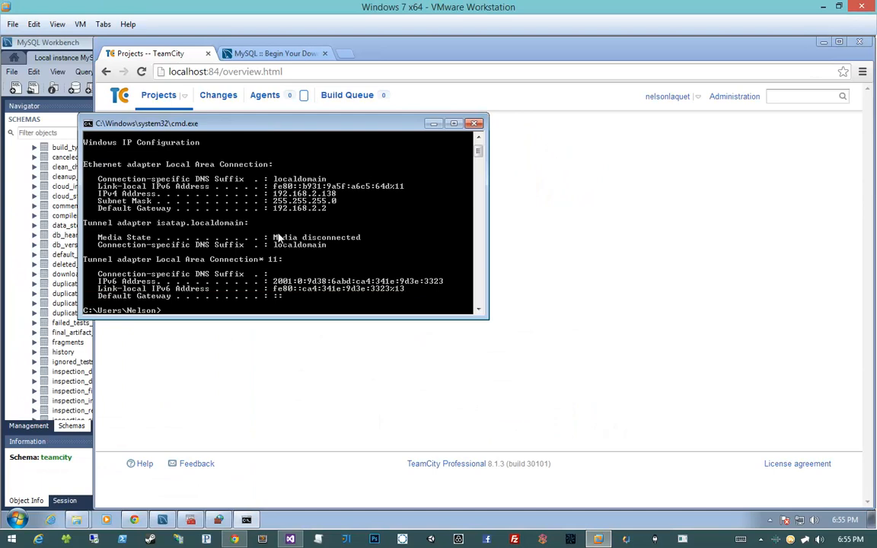
- Switch to Chrome on the host machine and load the TeamCity server at 192.168.2.138:84
{"action": "left_click", "coordinate": [234, 539]}
{"action": "type", "text": "192.168.2"}
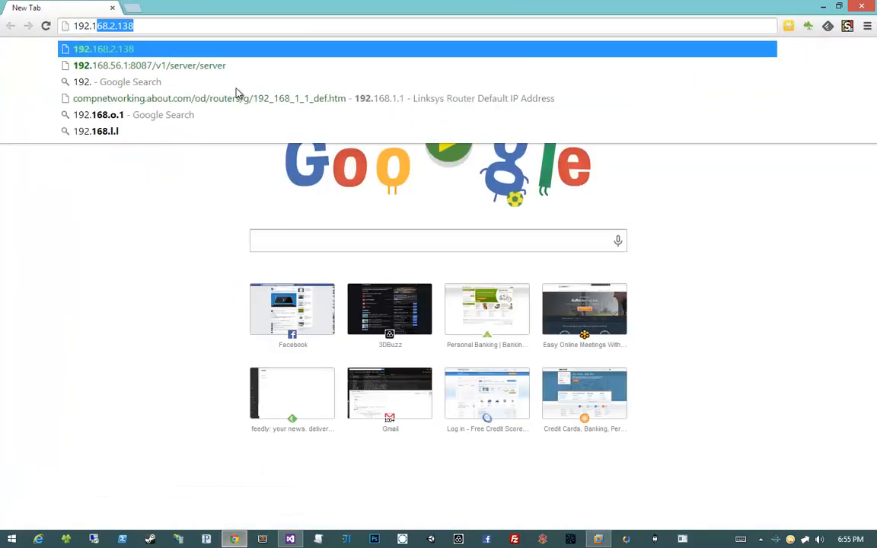
{"action": "type", "text": ".138:"}
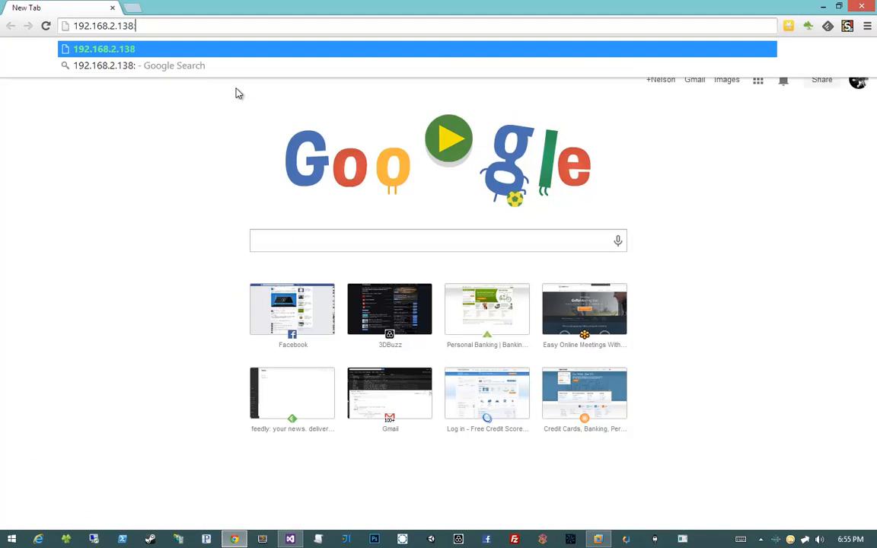
{"action": "type", "text": "84"}
{"action": "key", "text": "Return"}
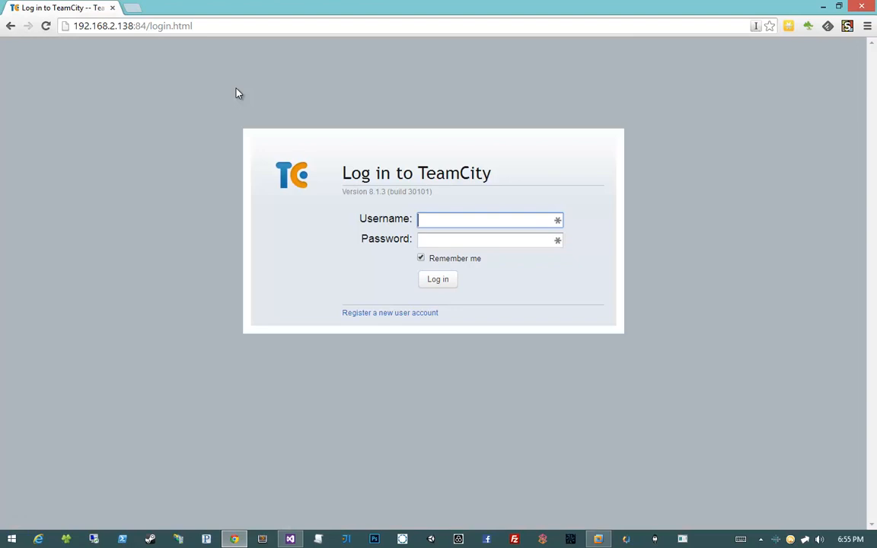
- Log in to TeamCity with the administrator's username and password
{"action": "type", "text": "NelsonLaquet"}
{"action": "key", "text": "Tab"}
{"action": "type", "text": "*******"}
{"action": "key", "text": "Return"}
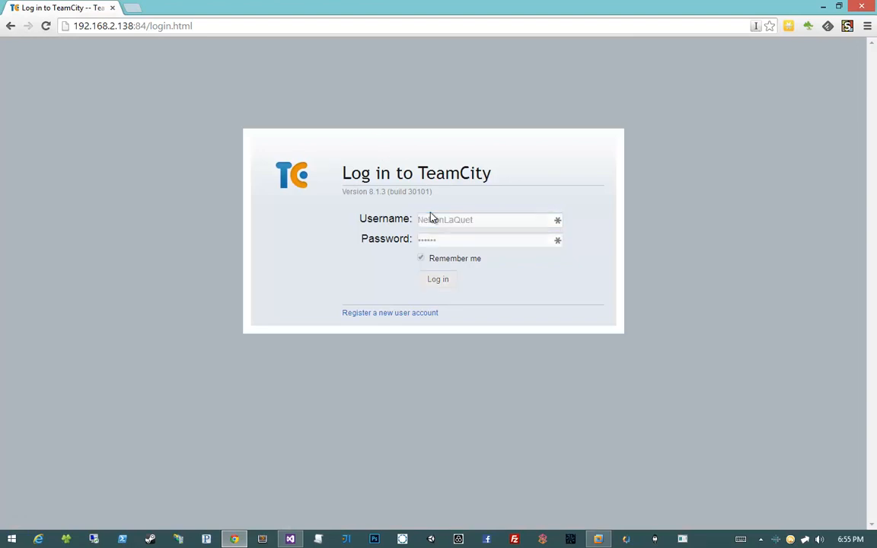
{"action": "left_click", "coordinate": [847, 43]}
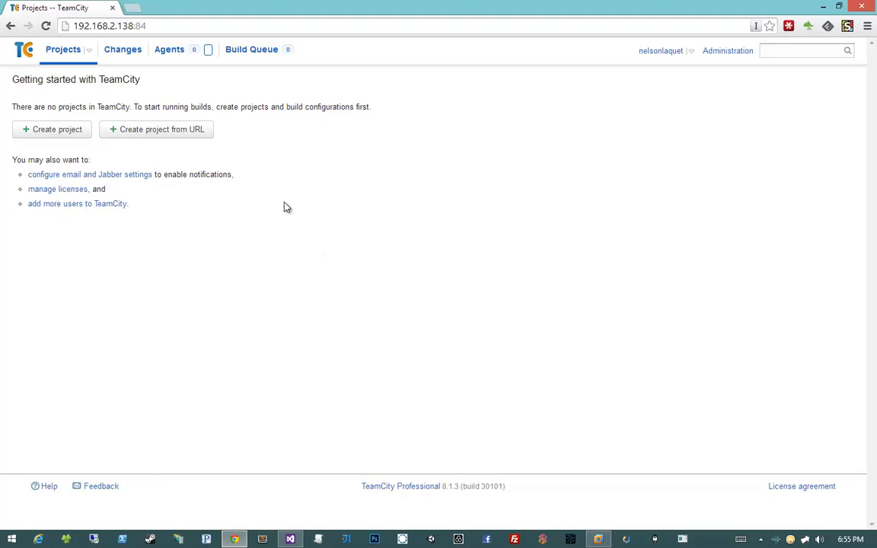
- Start a new project under the <Root project> parent and name it 3DBuzz MMO
{"action": "left_click", "coordinate": [38, 130]}
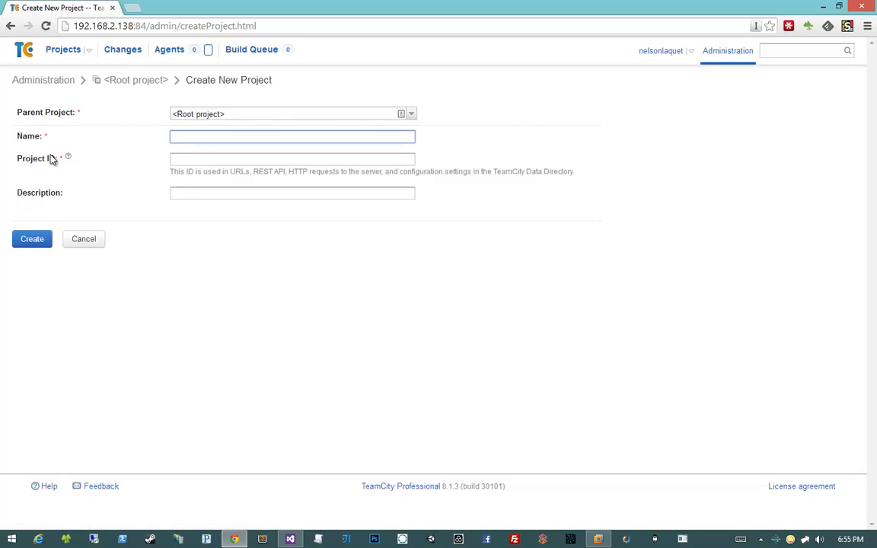
{"action": "left_click", "coordinate": [243, 113]}
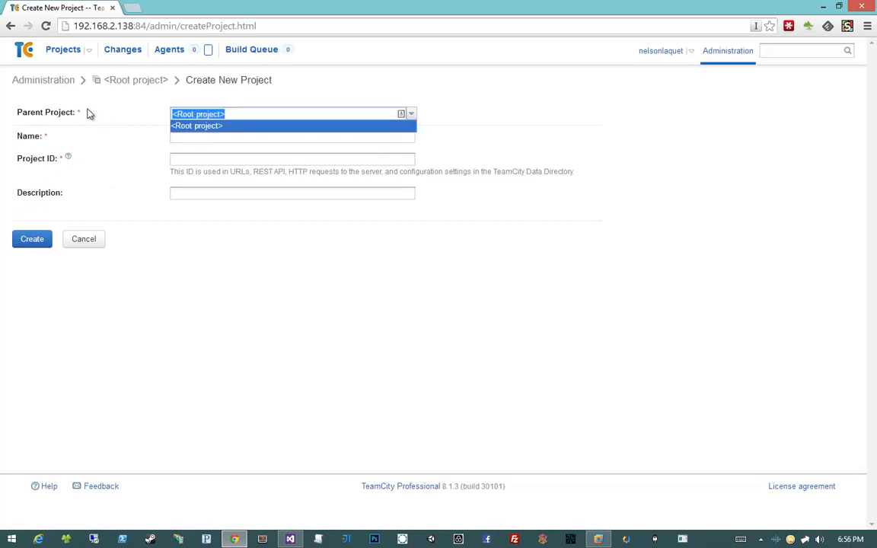
{"action": "left_click", "coordinate": [240, 127]}
{"action": "left_click", "coordinate": [208, 135]}
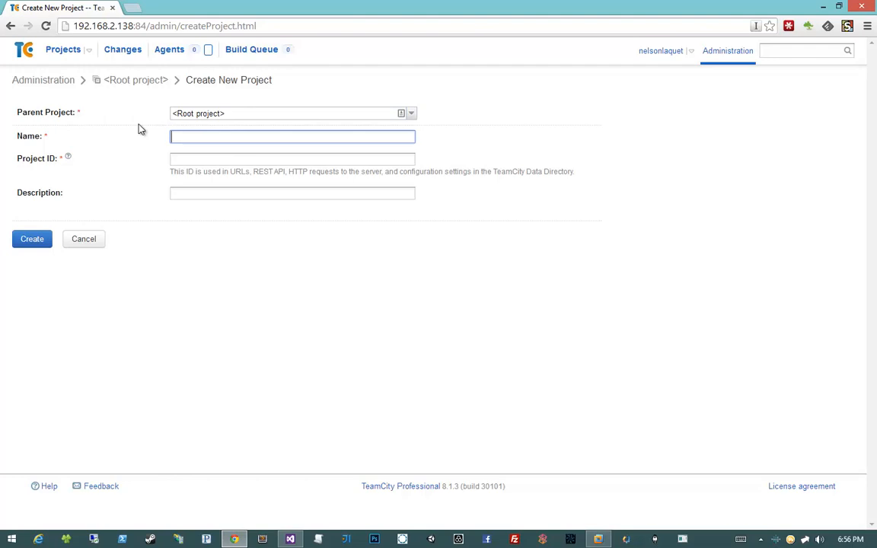
{"action": "type", "text": "3DBuzz MMO"}
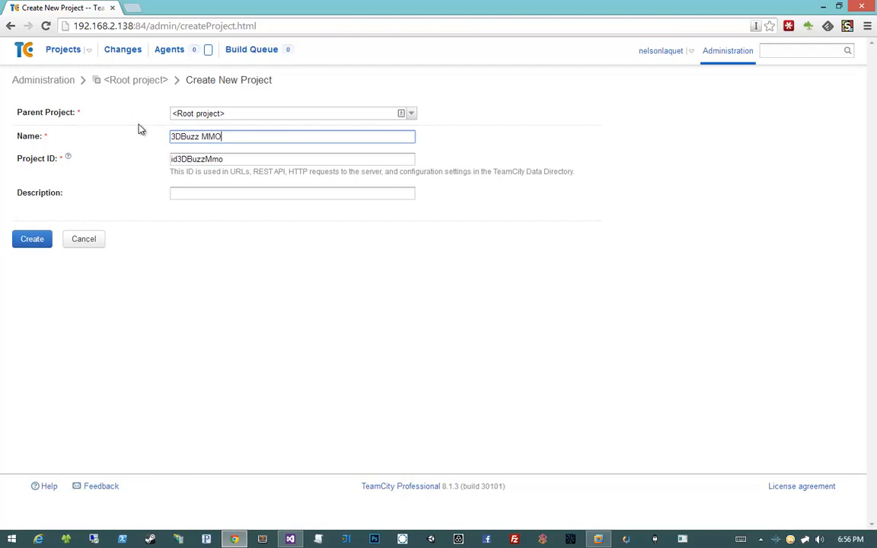
- Replace the suggested project ID with mmo
{"action": "key", "text": "Tab"}
{"action": "key", "text": "Tab"}
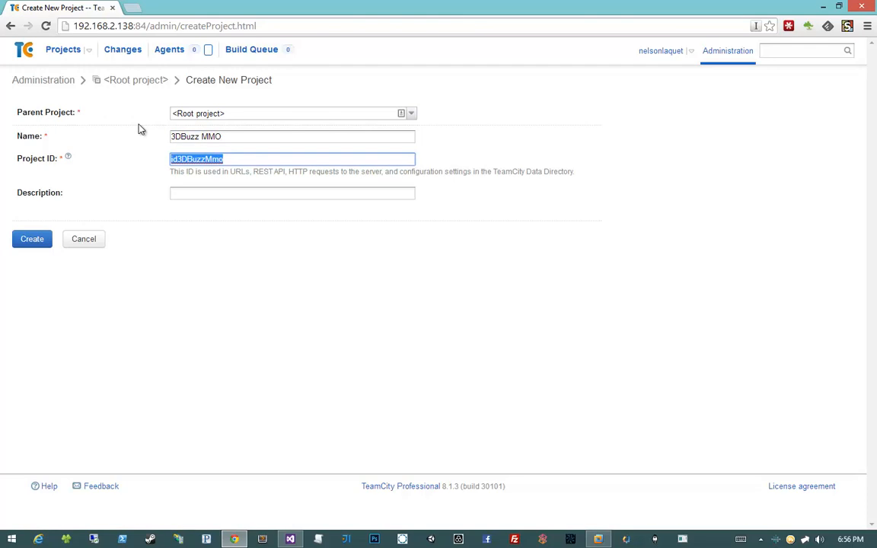
{"action": "key", "text": "BackSpace"}
{"action": "type", "text": "mmo"}
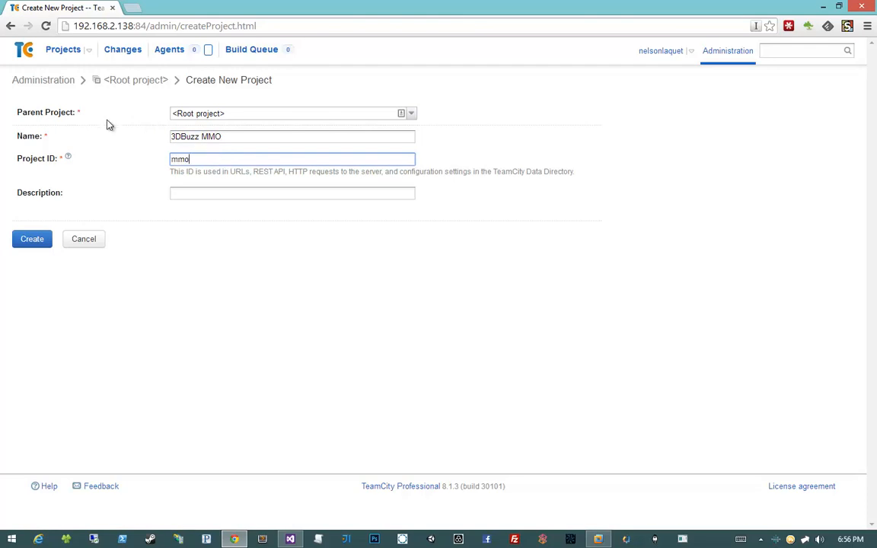
- Open the project ID help in the TeamCity documentation and read how projects and identifiers are defined
{"action": "left_click", "coordinate": [68, 159]}
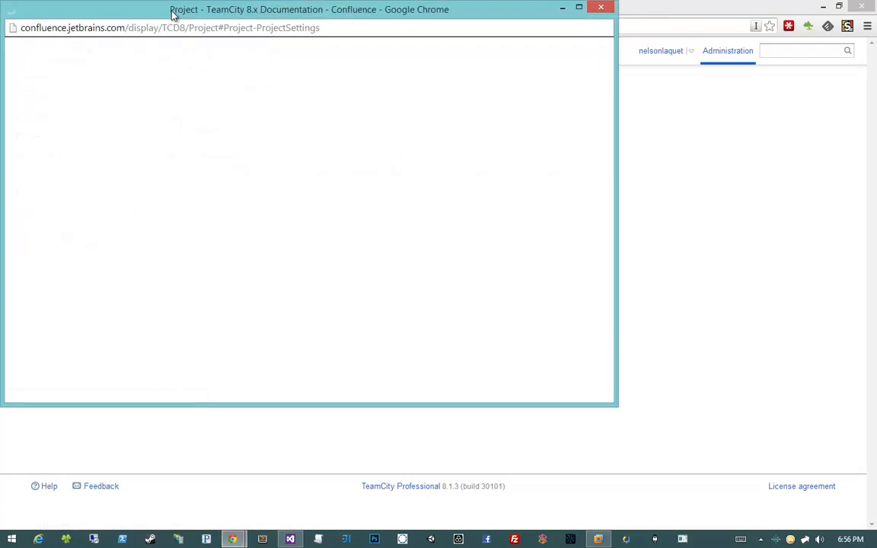
{"action": "left_click_drag", "start_coordinate": [172, 10], "coordinate": [381, 71]}
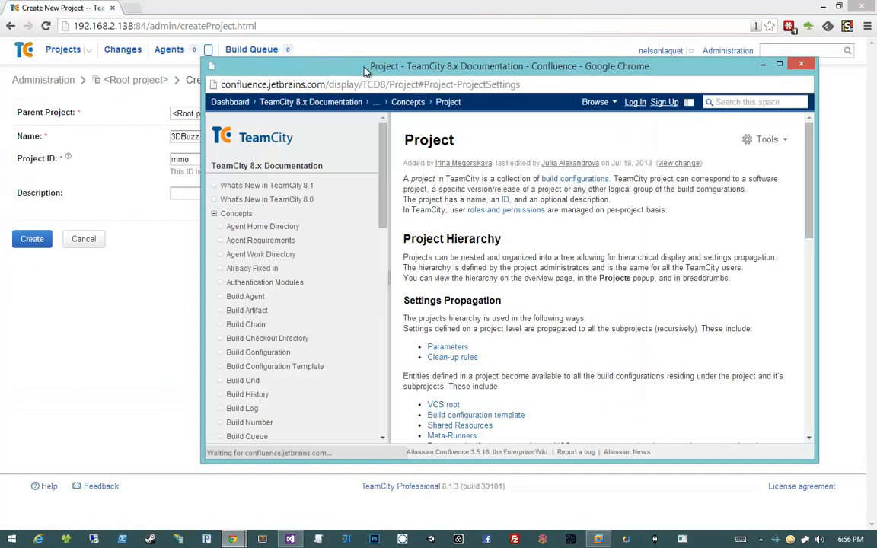
{"action": "scroll", "coordinate": [426, 259], "scroll_direction": "down", "scroll_amount": 15}
{"action": "scroll", "coordinate": [426, 258], "scroll_direction": "up", "scroll_amount": 15}
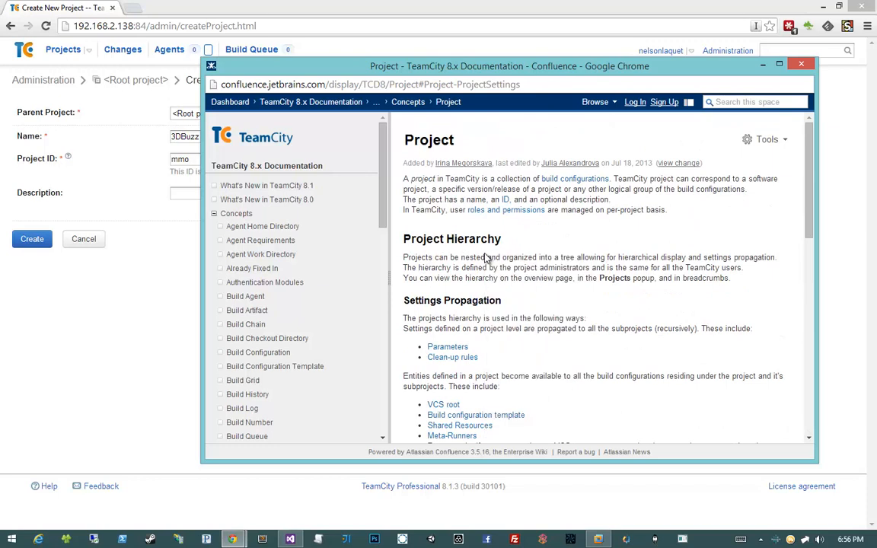
{"action": "left_click", "coordinate": [505, 199]}
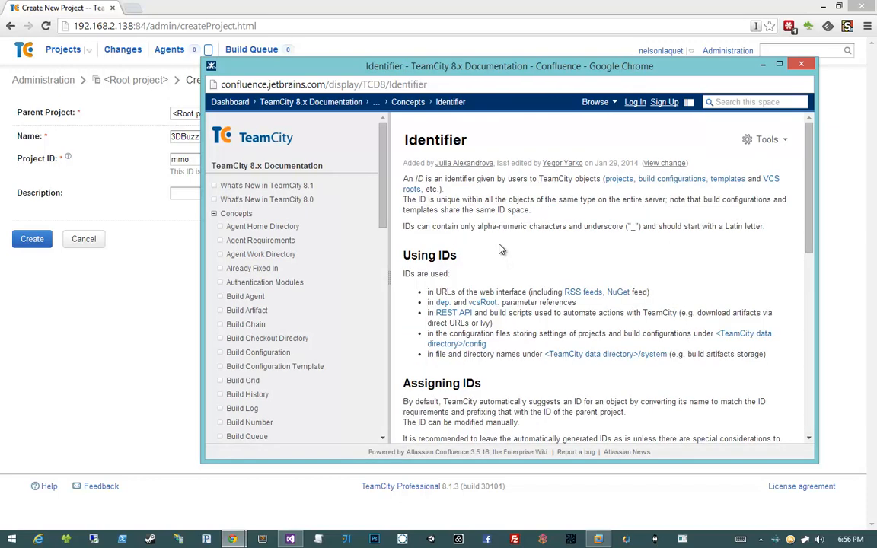
- Return to the new project form, leave the description empty, and create the project
{"action": "left_click", "coordinate": [183, 188]}
{"action": "left_click", "coordinate": [205, 193]}
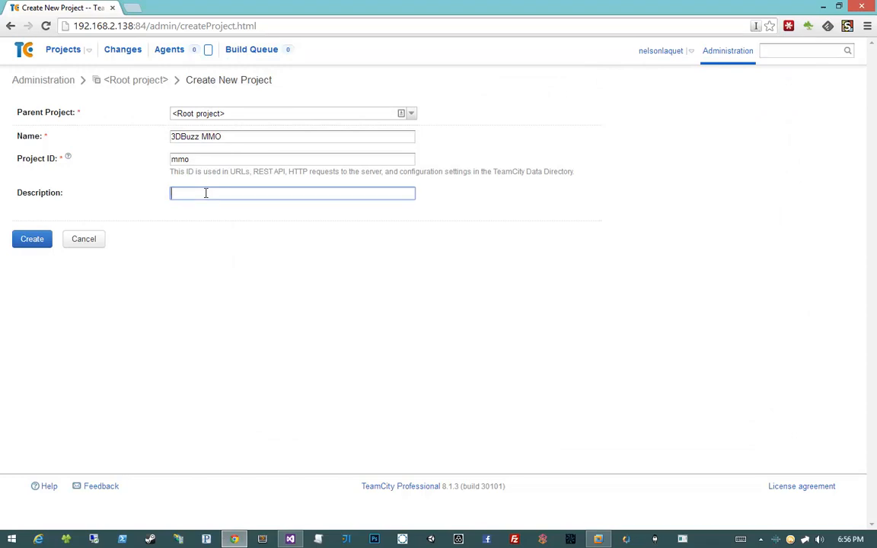
{"action": "left_click", "coordinate": [47, 242]}
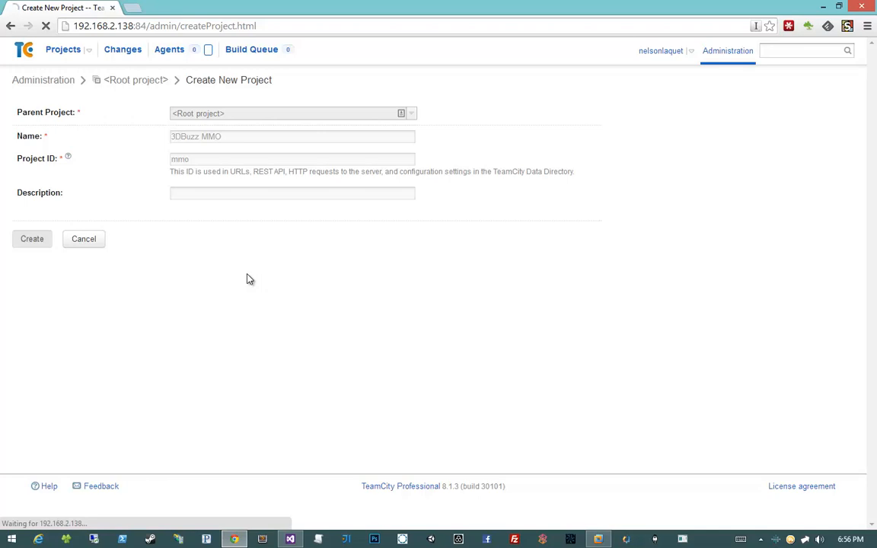
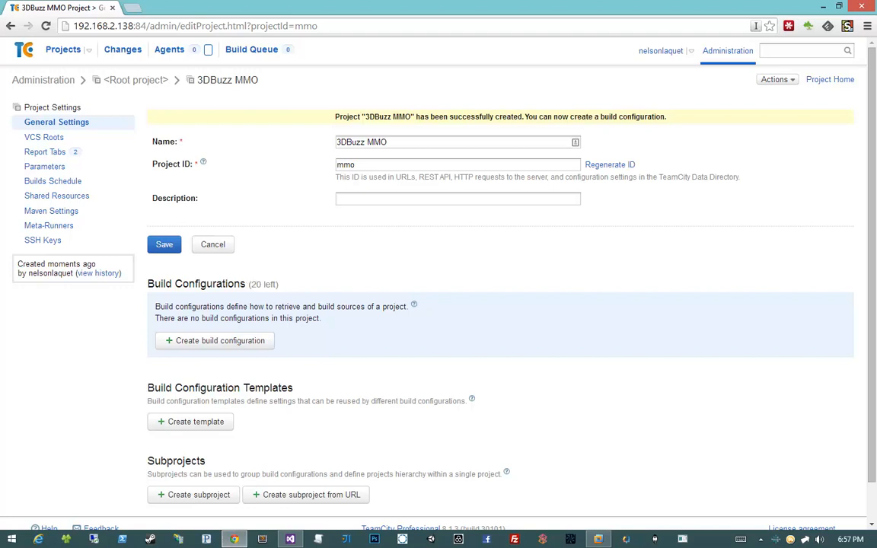
- Start a new VCS root for the 3DBuzz MMO project and set its type to Git
{"action": "left_click", "coordinate": [57, 139]}
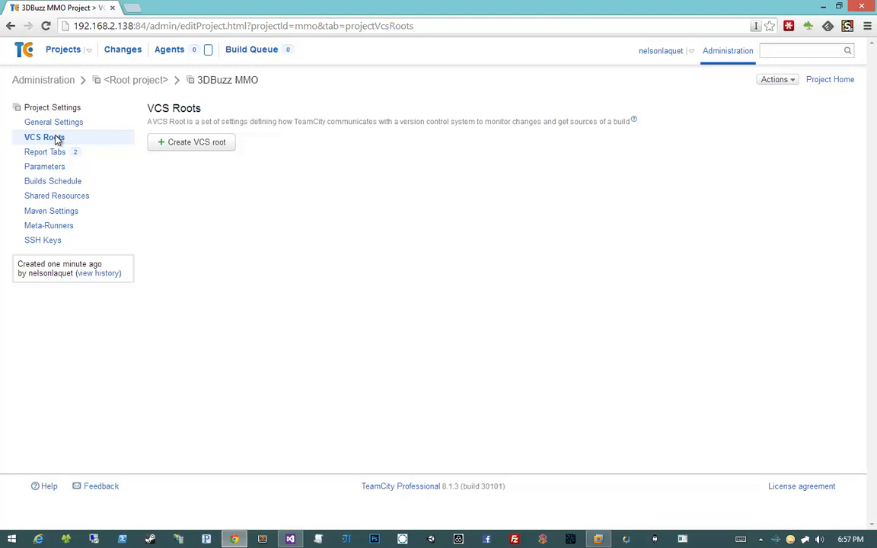
{"action": "left_click", "coordinate": [169, 146]}
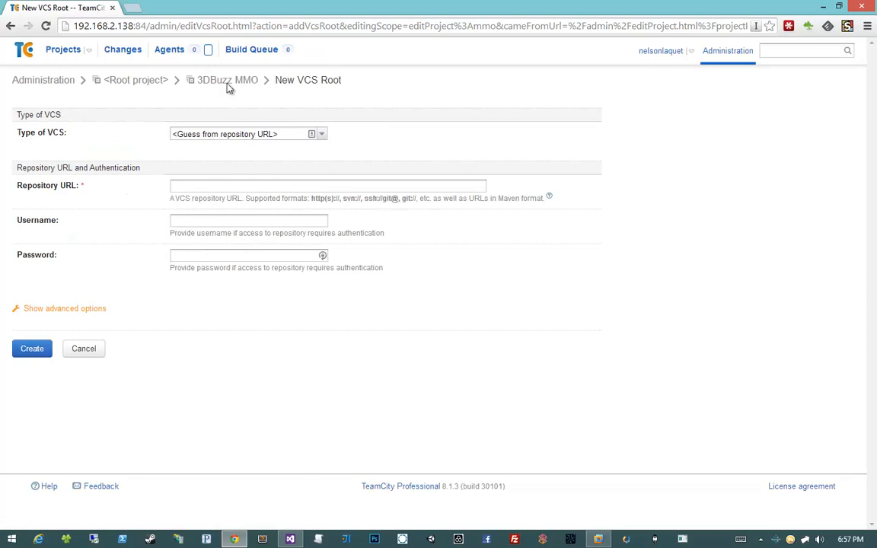
{"action": "left_click", "coordinate": [323, 135]}
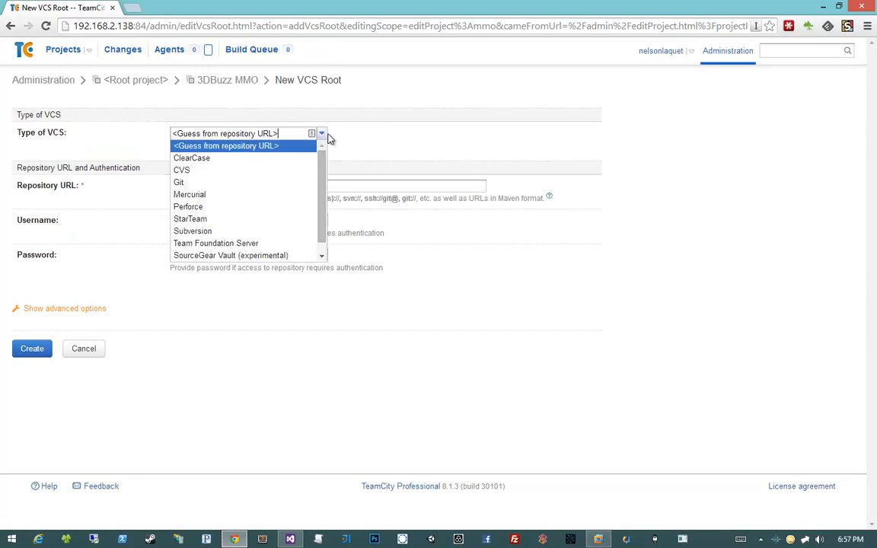
{"action": "left_click", "coordinate": [230, 183]}
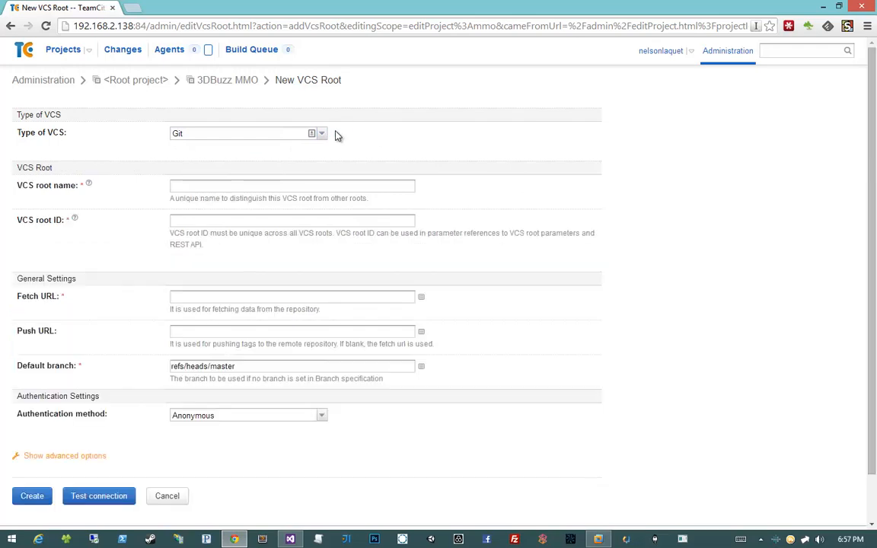
- Name the VCS root MMO BitBucket
{"action": "left_click", "coordinate": [221, 188]}
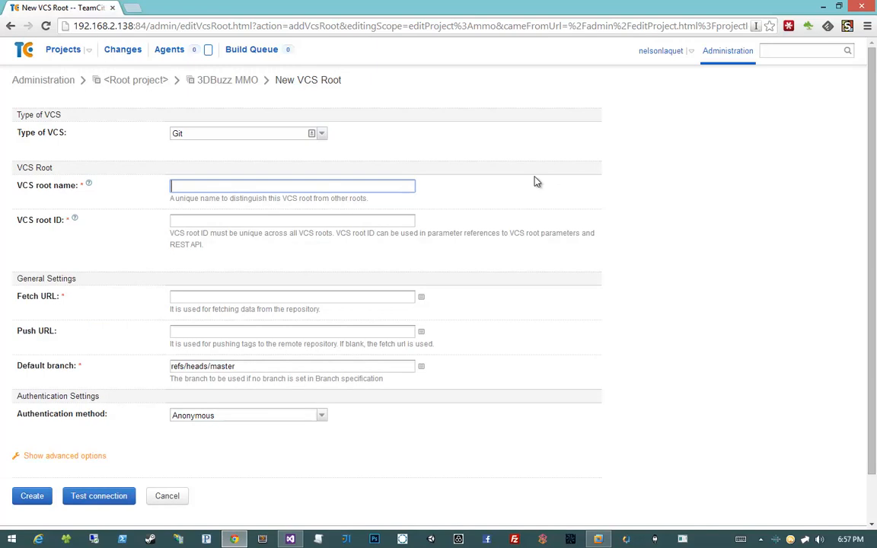
{"action": "type", "text": "MMO Bitbucket"}
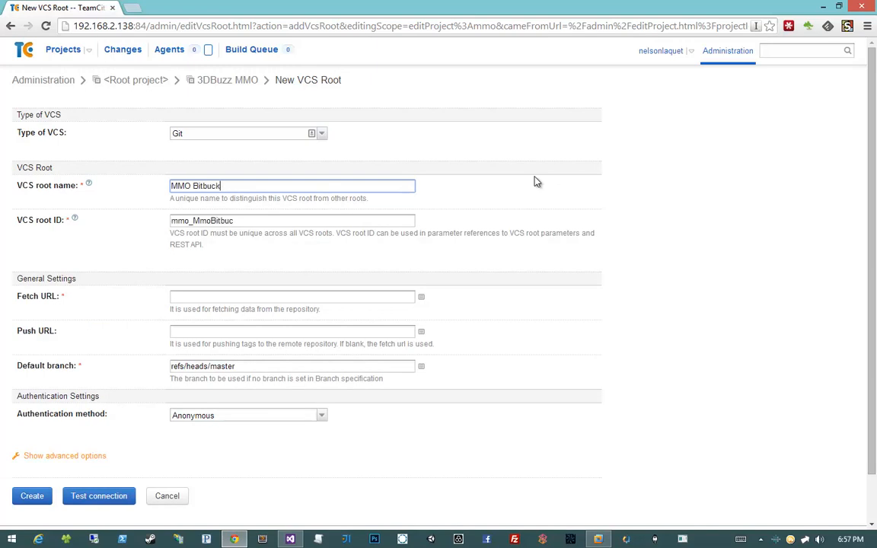
{"action": "key", "text": "BackSpace"}
{"action": "key", "text": "BackSpace"}
{"action": "key", "text": "BackSpace"}
{"action": "key", "text": "BackSpace"}
{"action": "key", "text": "BackSpace"}
{"action": "key", "text": "BackSpace"}
{"action": "key", "text": "BackSpace"}
{"action": "key", "text": "BackSpace"}
{"action": "type", "text": "itBucket"}
{"action": "key", "text": "Tab"}
- Replace the suggested VCS root ID with mmo_bb
{"action": "type", "text": "mmo"}
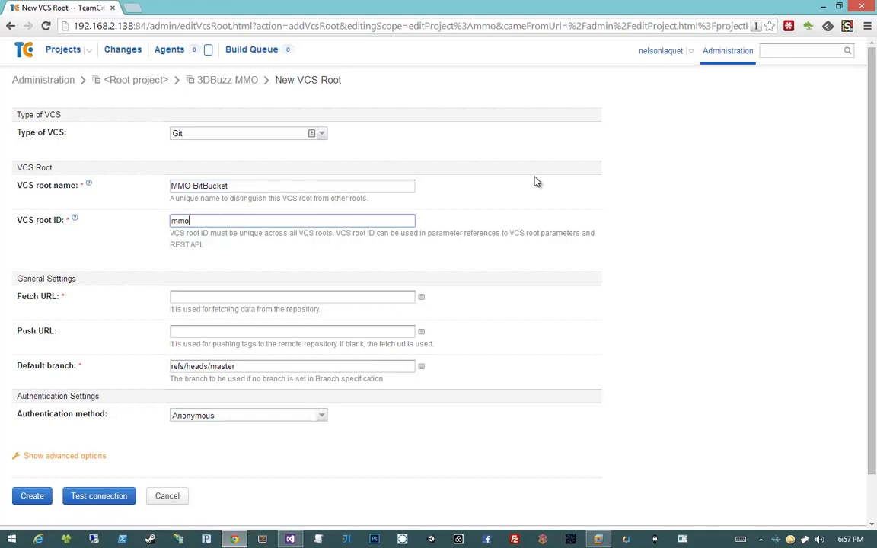
{"action": "type", "text": "_bb"}
{"action": "key", "text": "Tab"}
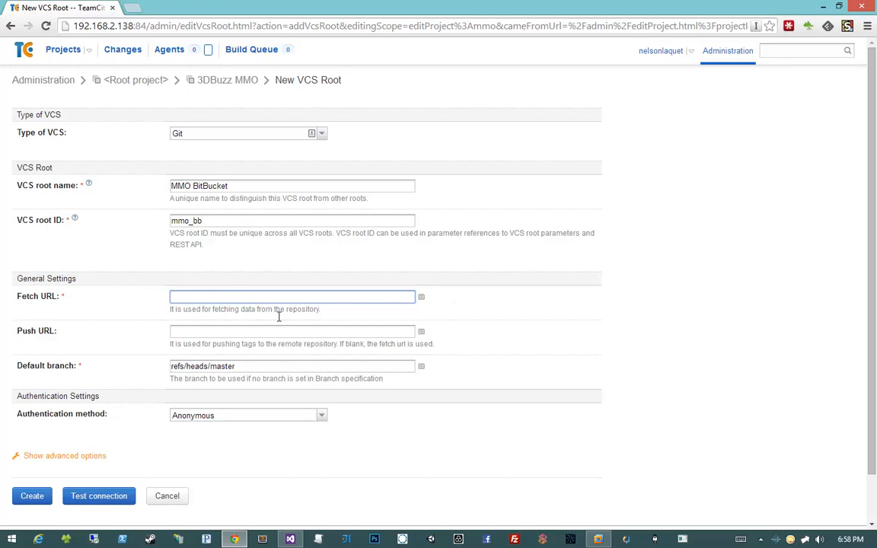
{"action": "left_click", "coordinate": [562, 294]}
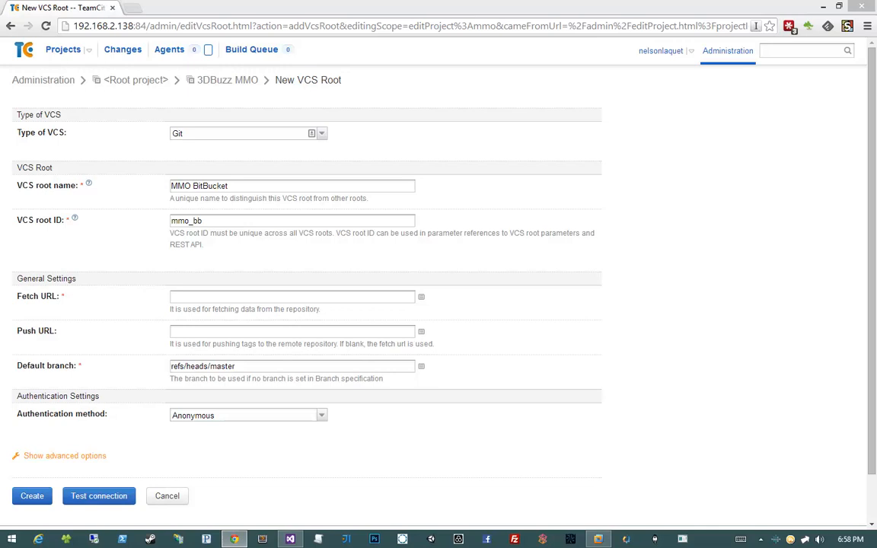
- Bring up the BuzzMMO repository overview on Bitbucket and review its recent commits
{"action": "left_click_drag", "start_coordinate": [876, 228], "coordinate": [254, 12]}
{"action": "left_click", "coordinate": [80, 81]}
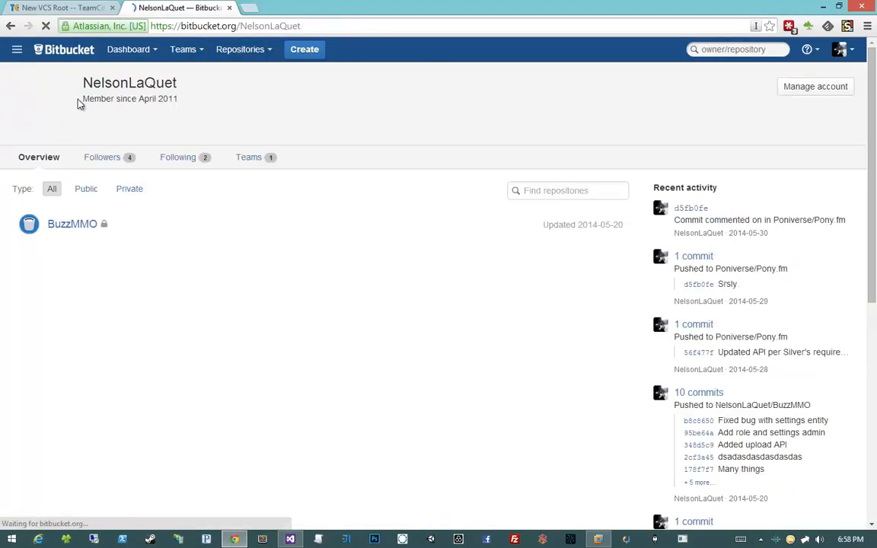
{"action": "key", "text": "alt+Left"}
{"action": "left_click", "coordinate": [79, 94]}
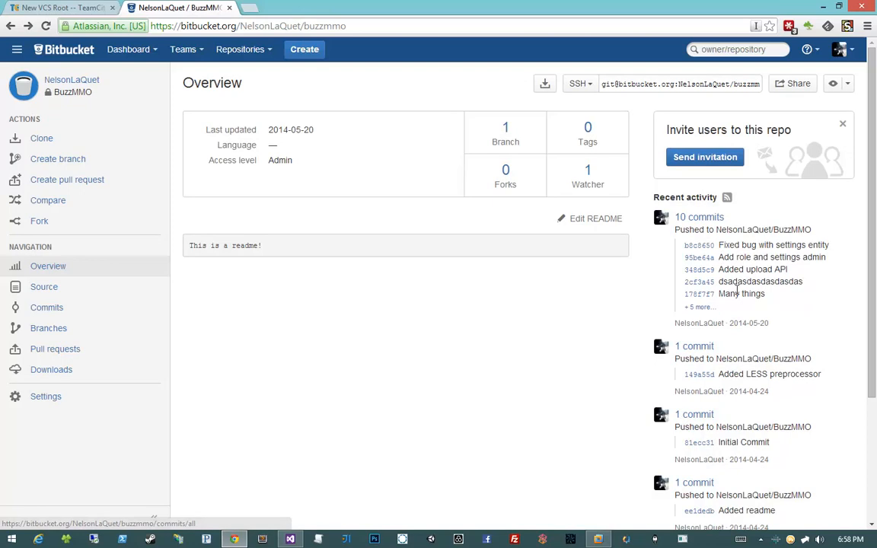
{"action": "left_click_drag", "start_coordinate": [742, 245], "coordinate": [775, 295]}
{"action": "left_click", "coordinate": [331, 263]}
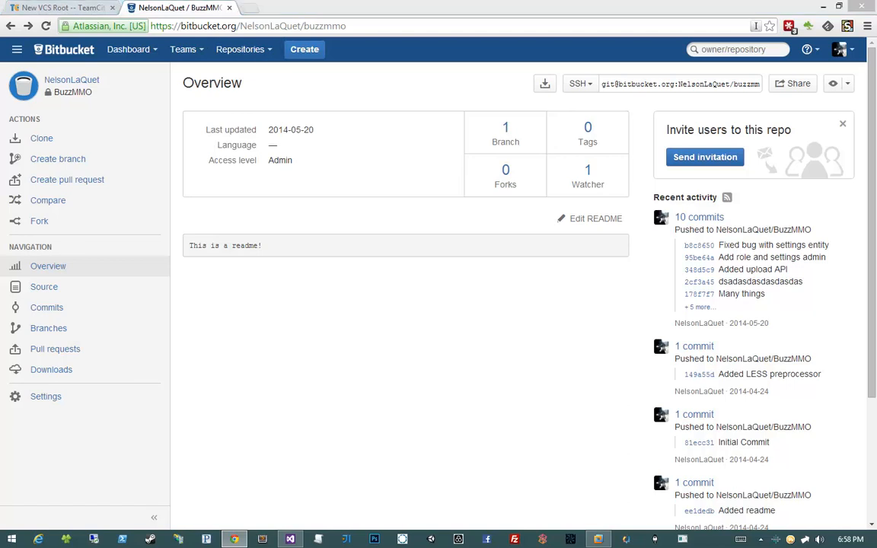
- Switch to SourceTree and push BuzzMMO's local master branch to master on origin
{"action": "left_click_drag", "start_coordinate": [340, 0], "coordinate": [471, 93]}
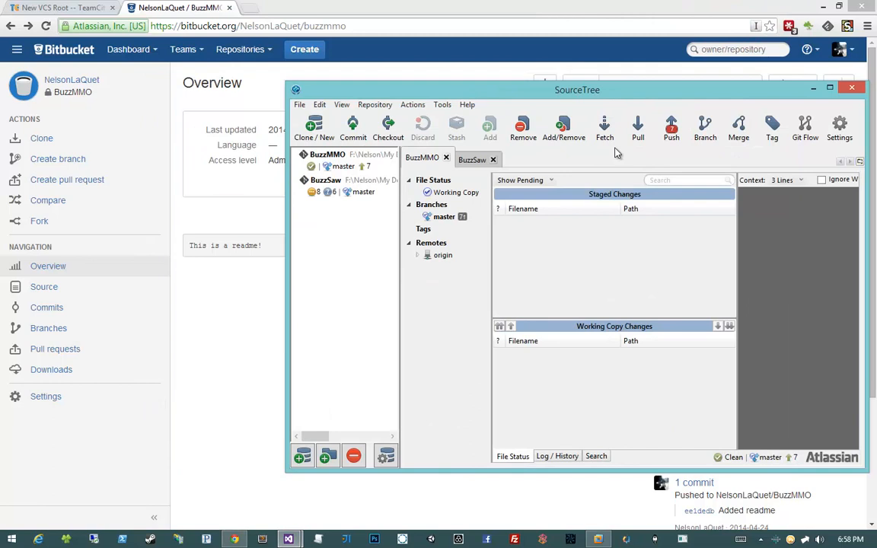
{"action": "left_click", "coordinate": [671, 128]}
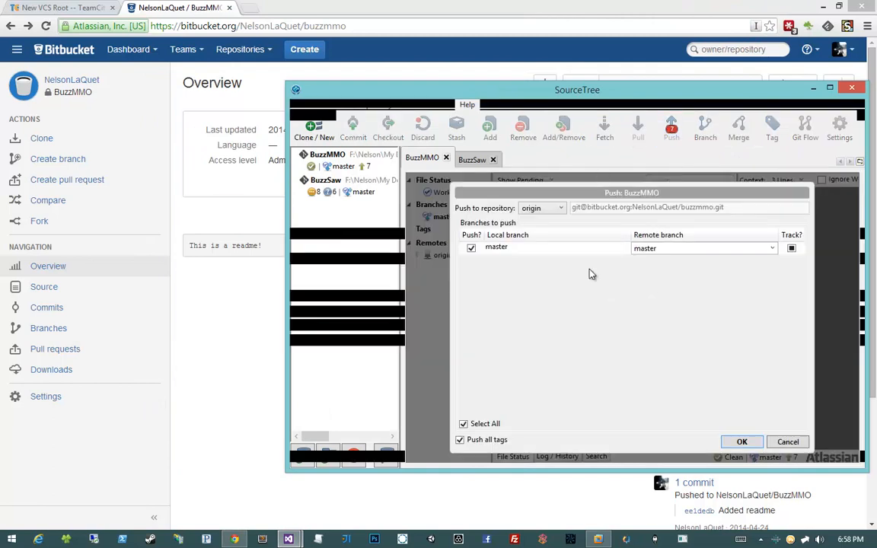
{"action": "left_click", "coordinate": [740, 441]}
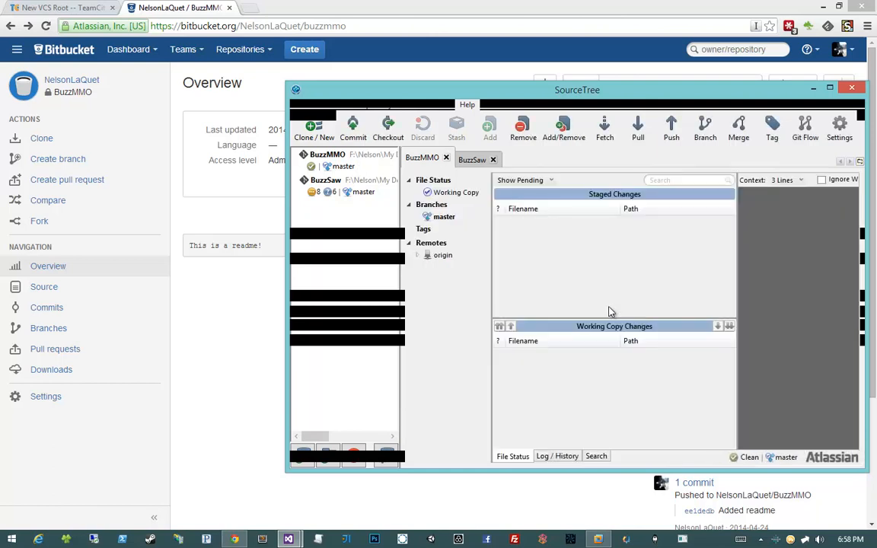
{"action": "left_click_drag", "start_coordinate": [623, 94], "coordinate": [491, 0]}
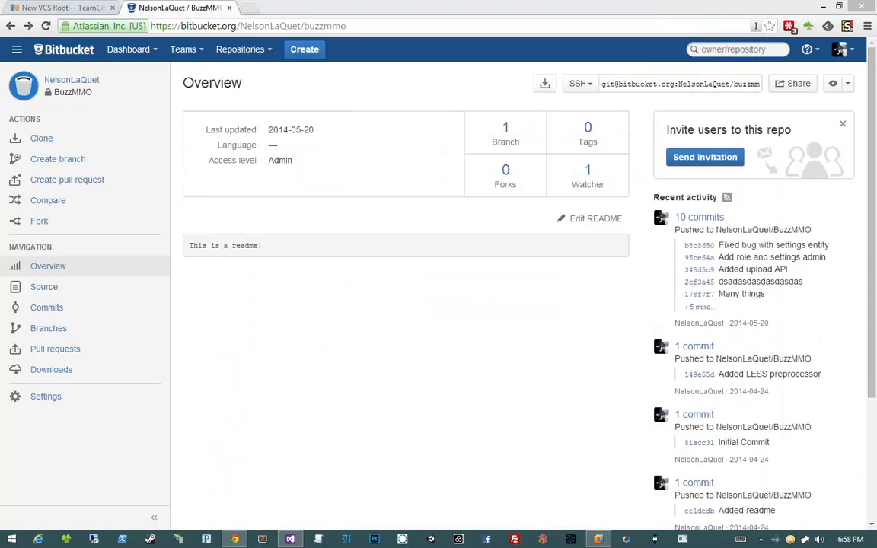
- Refresh the BuzzMMO overview on Bitbucket and examine the newly pushed commits and the readme
{"action": "left_click", "coordinate": [46, 25]}
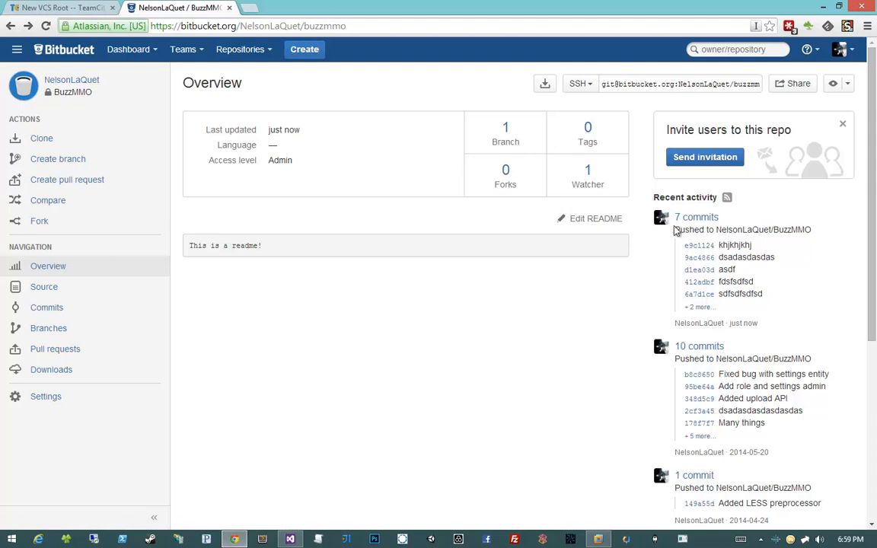
{"action": "left_click_drag", "start_coordinate": [675, 232], "coordinate": [756, 236]}
{"action": "left_click", "coordinate": [760, 323]}
{"action": "left_click_drag", "start_coordinate": [770, 300], "coordinate": [692, 251]}
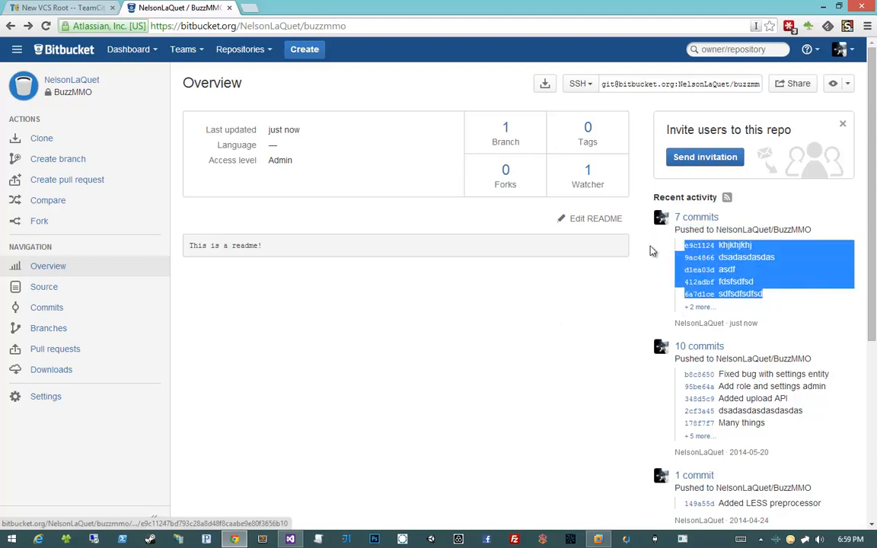
{"action": "left_click", "coordinate": [636, 291]}
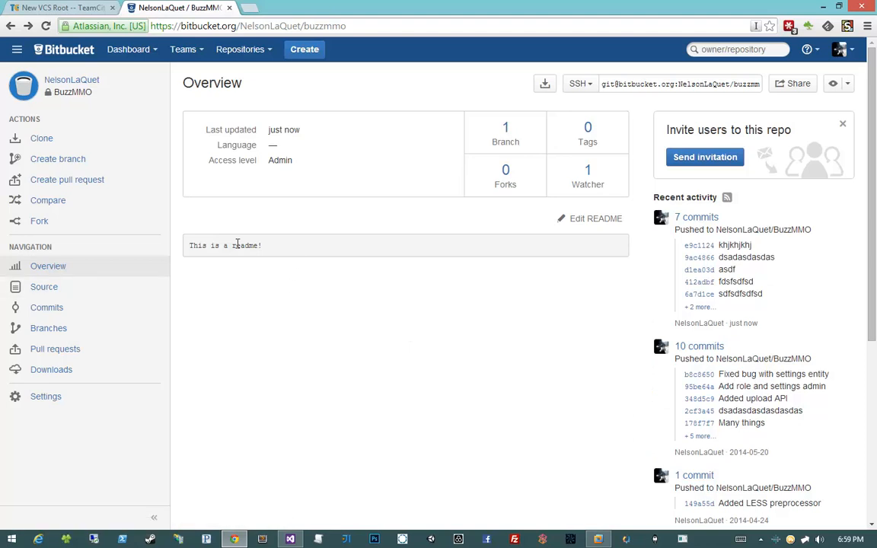
{"action": "left_click_drag", "start_coordinate": [286, 247], "coordinate": [187, 247]}
{"action": "left_click", "coordinate": [299, 252]}
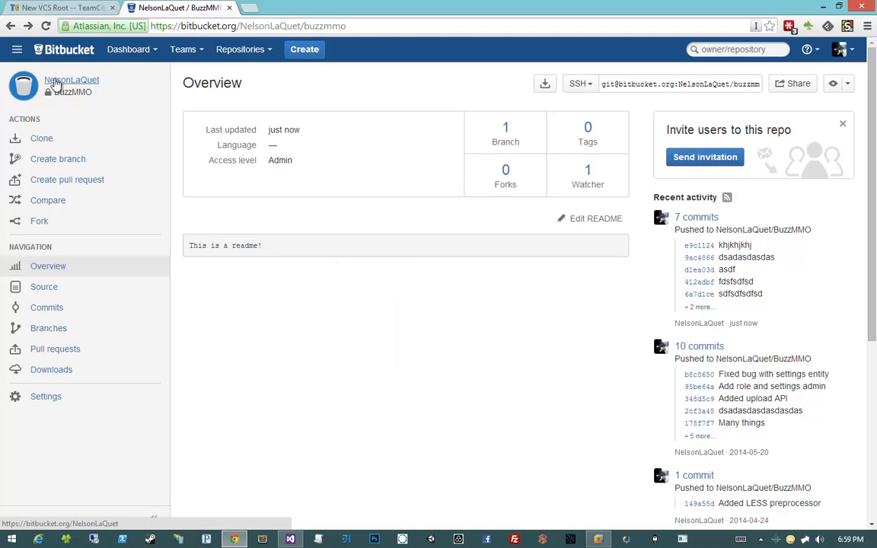
- Review the HTTPS and SSH options for the repository's clone address, keeping SSH selected
{"action": "left_click", "coordinate": [659, 86]}
{"action": "left_click", "coordinate": [580, 86]}
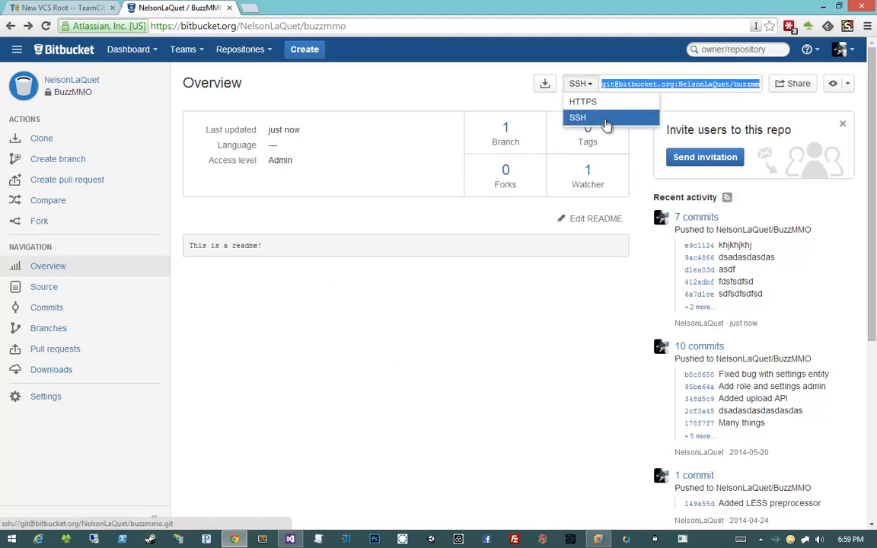
{"action": "left_click", "coordinate": [607, 119]}
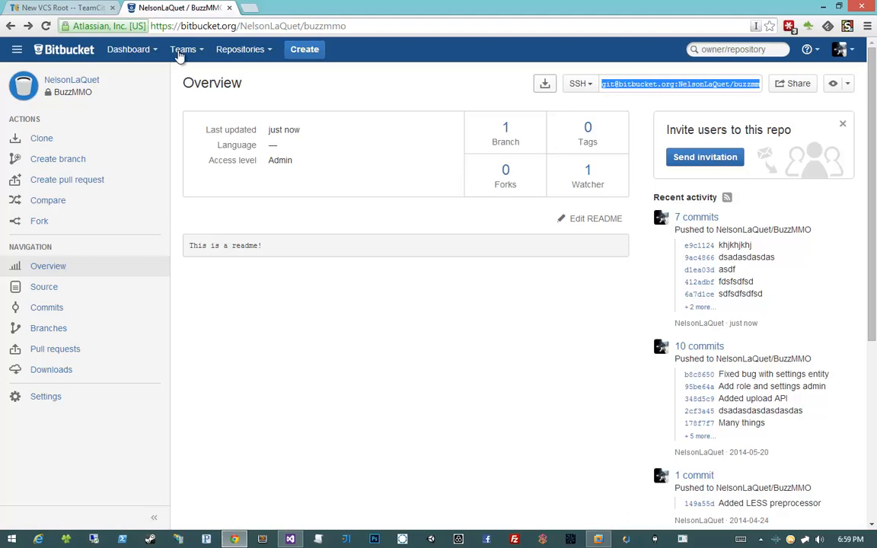
- Return to the TeamCity VCS root form, try the Default Private Key authentication method, and switch back to Anonymous
{"action": "left_click", "coordinate": [94, 11]}
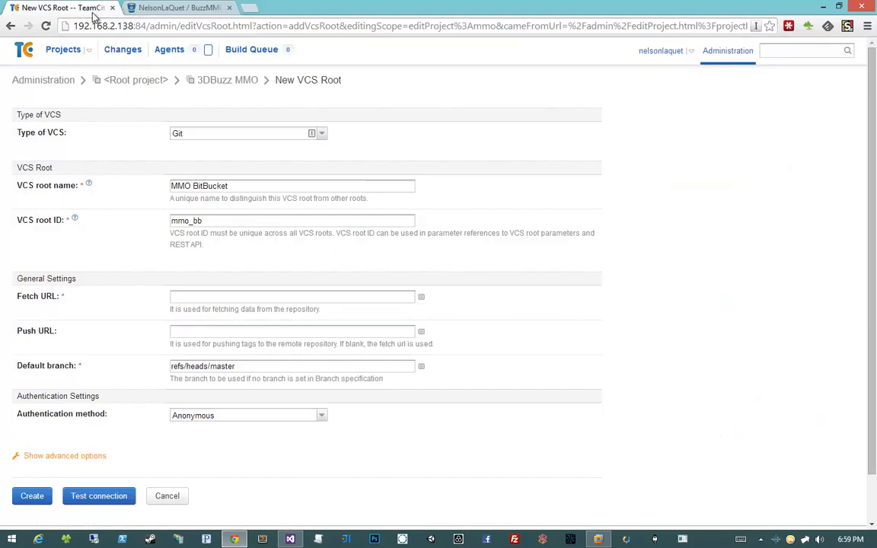
{"action": "left_click", "coordinate": [242, 415]}
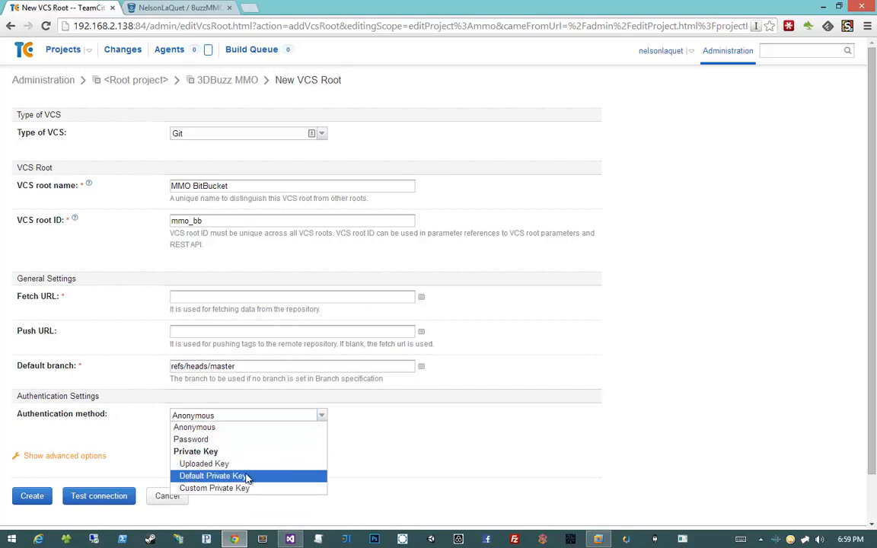
{"action": "left_click", "coordinate": [245, 476]}
{"action": "left_click", "coordinate": [241, 449]}
{"action": "left_click", "coordinate": [250, 415]}
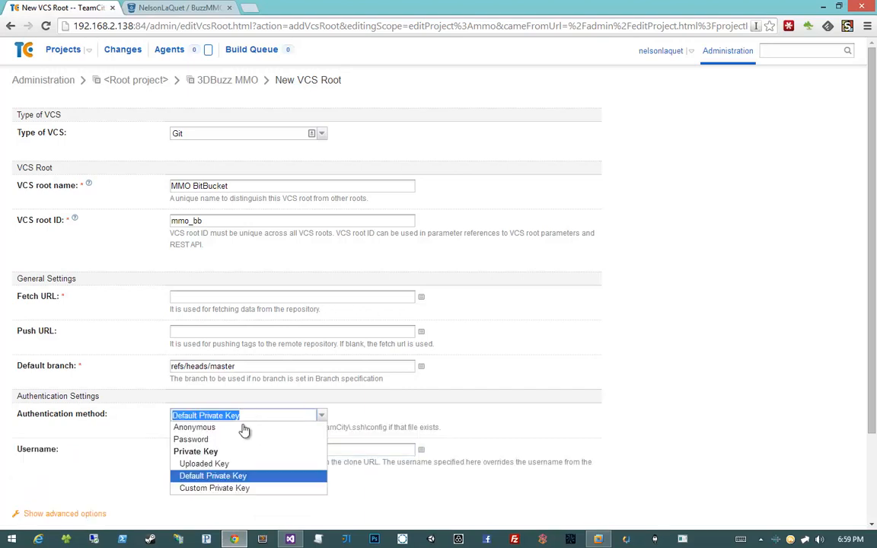
{"action": "left_click", "coordinate": [226, 425]}
- Copy the BuzzMMO repository's SSH clone address from Bitbucket into the VCS root's fetch URL in TeamCity
{"action": "left_click", "coordinate": [168, 9]}
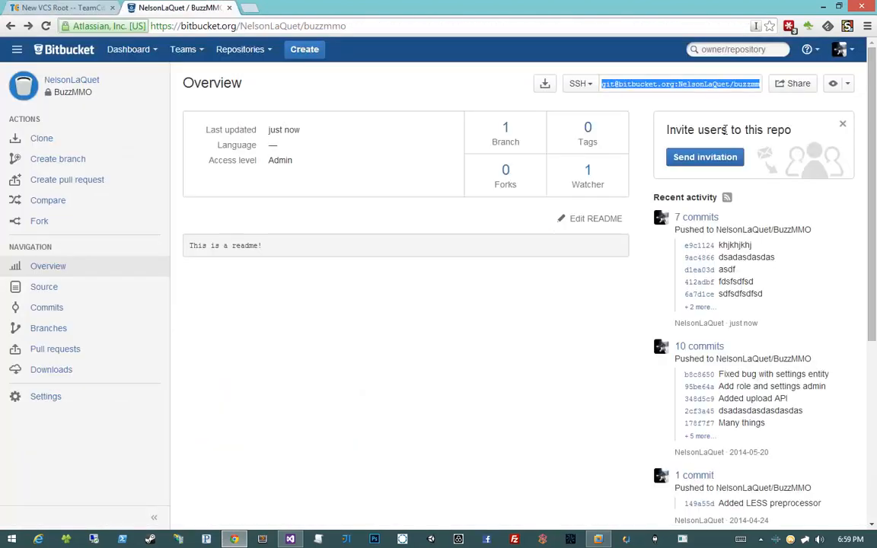
{"action": "left_click", "coordinate": [580, 84]}
{"action": "left_click", "coordinate": [620, 117]}
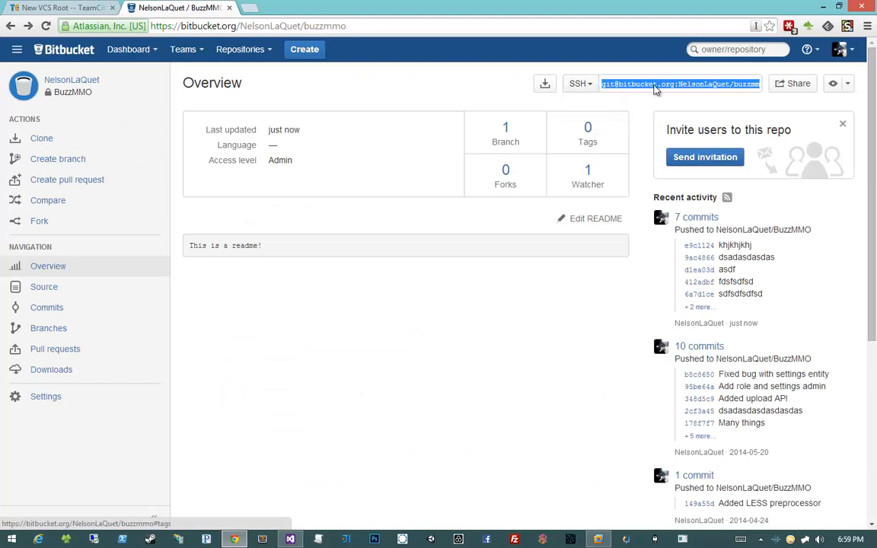
{"action": "right_click", "coordinate": [656, 90]}
{"action": "left_click", "coordinate": [655, 144]}
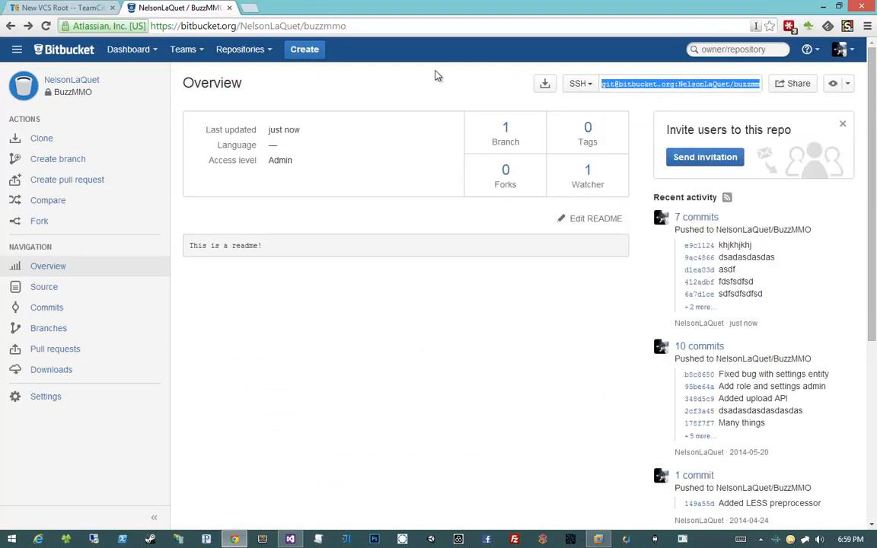
{"action": "left_click", "coordinate": [435, 77]}
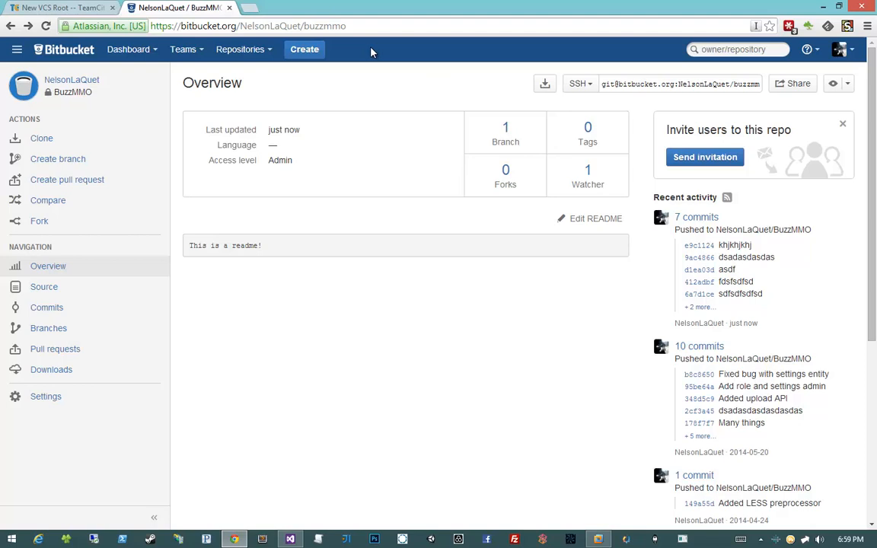
{"action": "left_click", "coordinate": [68, 8]}
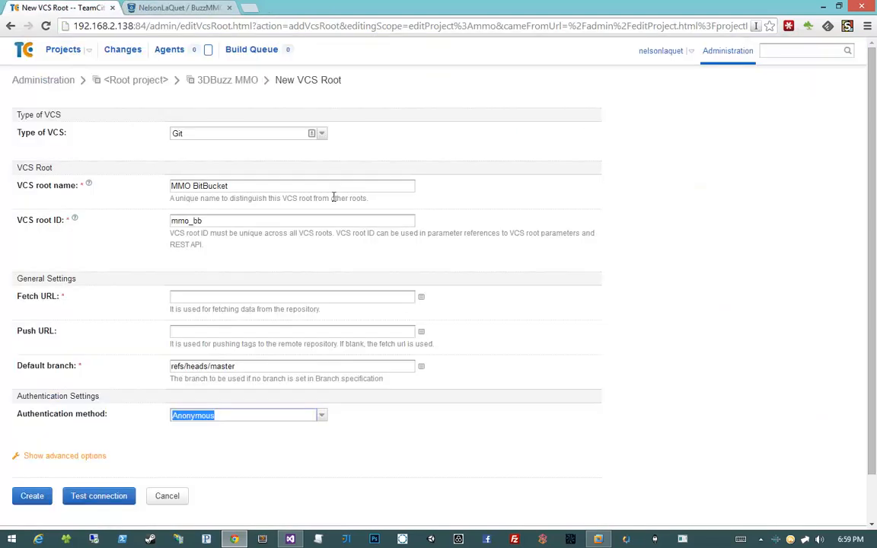
{"action": "left_click", "coordinate": [251, 297]}
{"action": "key", "text": "ctrl+v"}
- Leave the push URL blank and keep refs/heads/master as the default branch, checking the repository overview on Bitbucket
{"action": "left_click", "coordinate": [336, 332]}
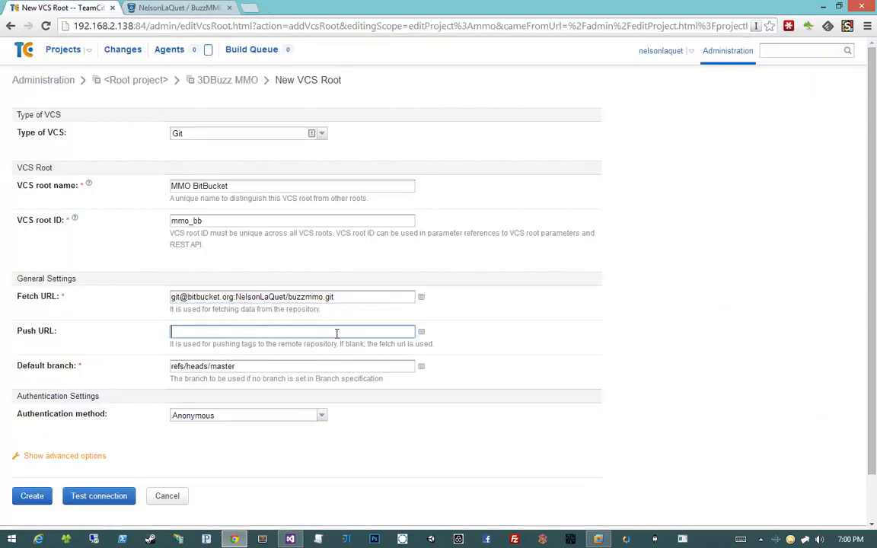
{"action": "left_click", "coordinate": [357, 367]}
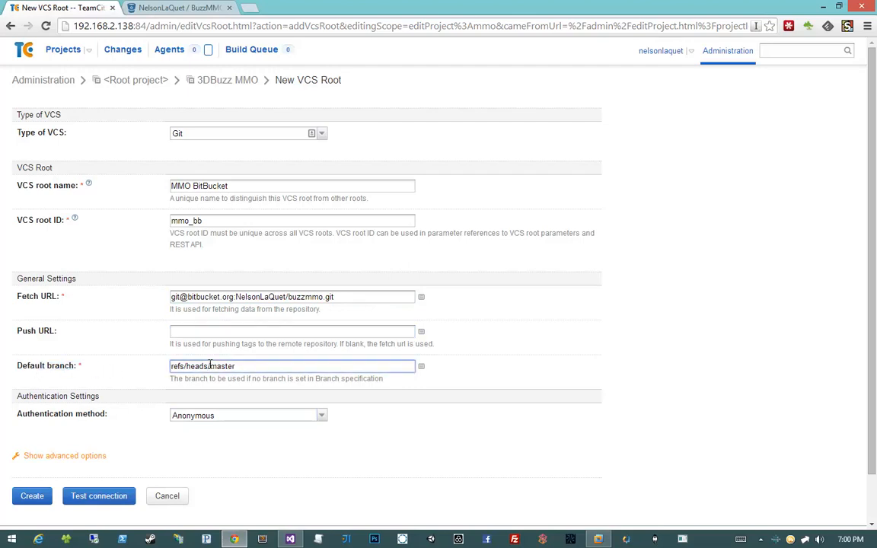
{"action": "left_click", "coordinate": [128, 12]}
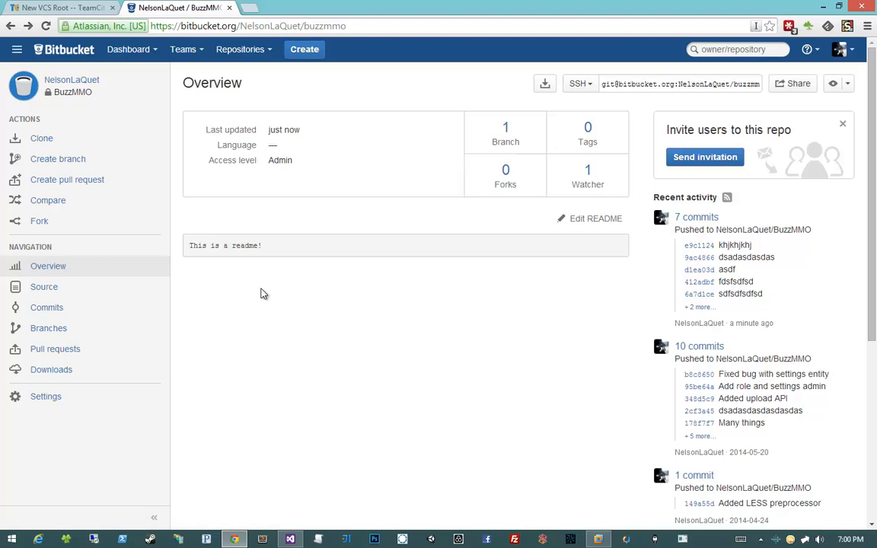
{"action": "left_click", "coordinate": [74, 11]}
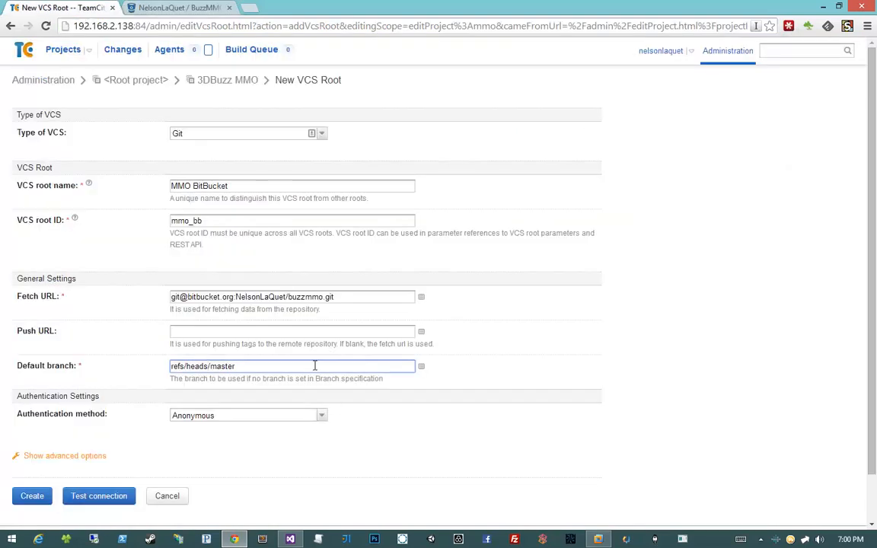
{"action": "left_click", "coordinate": [565, 368]}
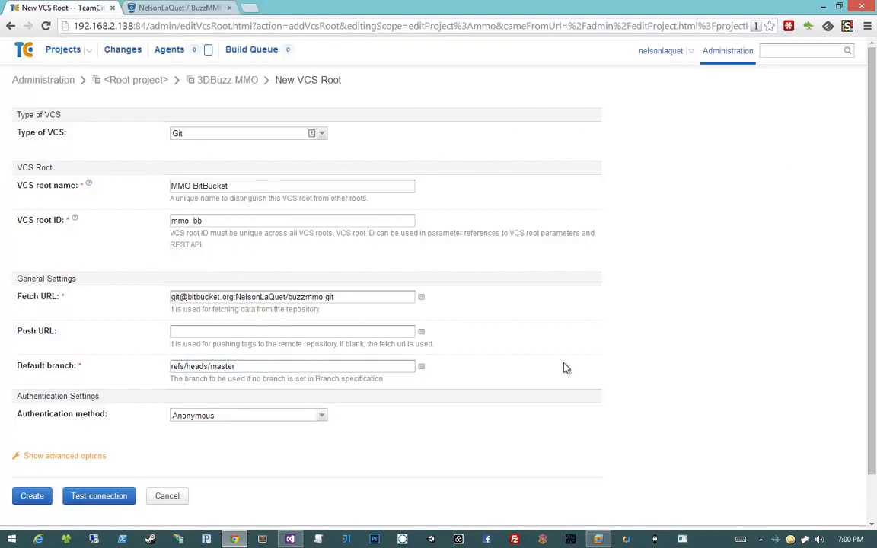
- Test the VCS root connection with Anonymous authentication, read the full result message and close it
{"action": "left_click", "coordinate": [112, 494]}
{"action": "mouse_move", "coordinate": [368, 330]}
{"action": "left_mouse_down"}
{"action": "mouse_move", "coordinate": [499, 329]}
{"action": "mouse_move", "coordinate": [379, 329]}
{"action": "left_mouse_up"}
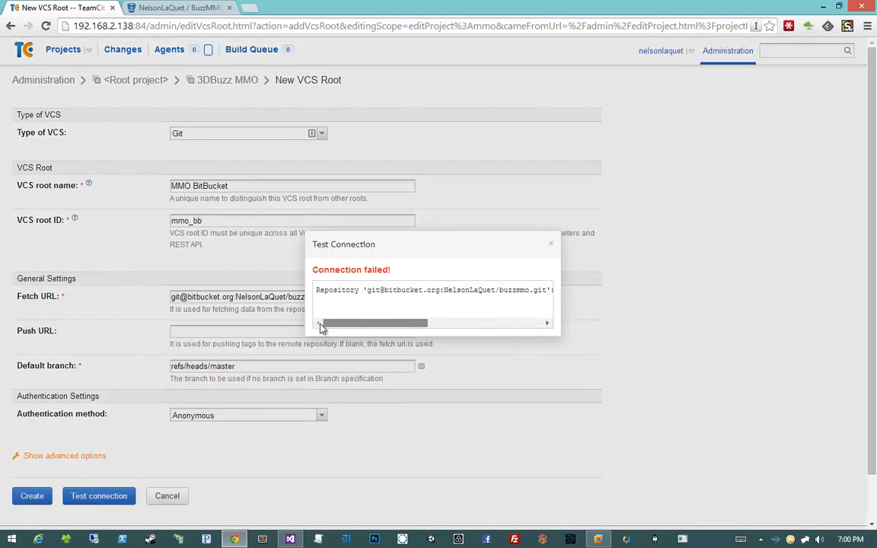
{"action": "left_click_drag", "start_coordinate": [394, 323], "coordinate": [457, 323]}
{"action": "left_click_drag", "start_coordinate": [463, 290], "coordinate": [546, 291]}
{"action": "left_click_drag", "start_coordinate": [460, 324], "coordinate": [489, 323]}
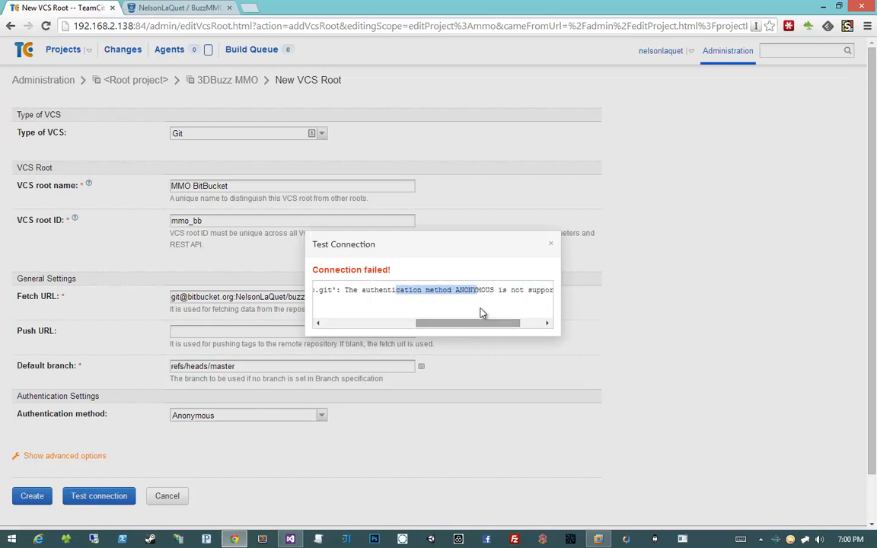
{"action": "left_click_drag", "start_coordinate": [456, 290], "coordinate": [522, 323]}
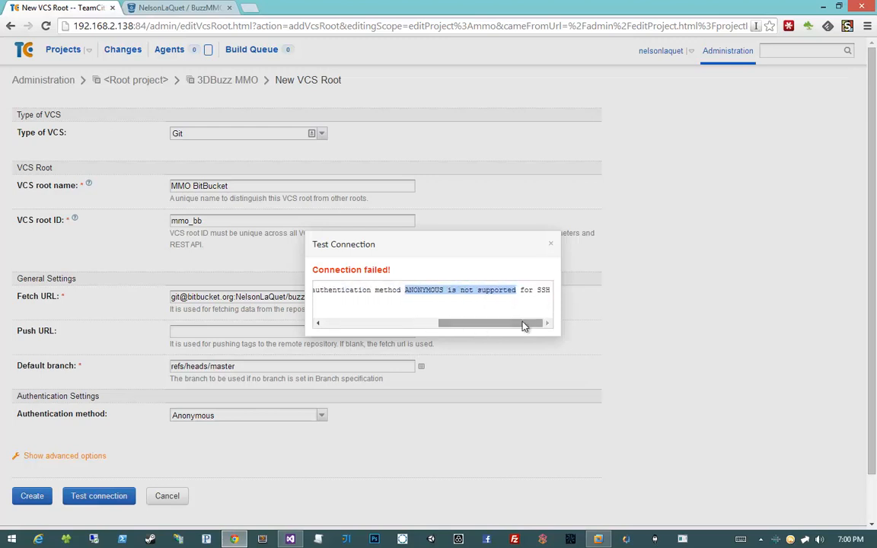
{"action": "left_click", "coordinate": [551, 244]}
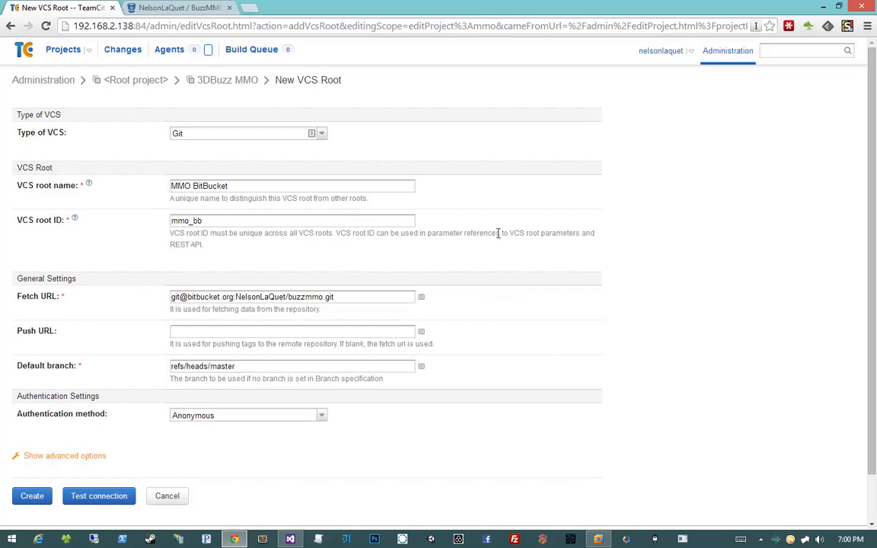
- Check the SSH fetch URL and set the VCS root's authentication method to Default Private Key
{"action": "double_click", "coordinate": [329, 297]}
{"action": "left_click_drag", "start_coordinate": [134, 287], "coordinate": [151, 292]}
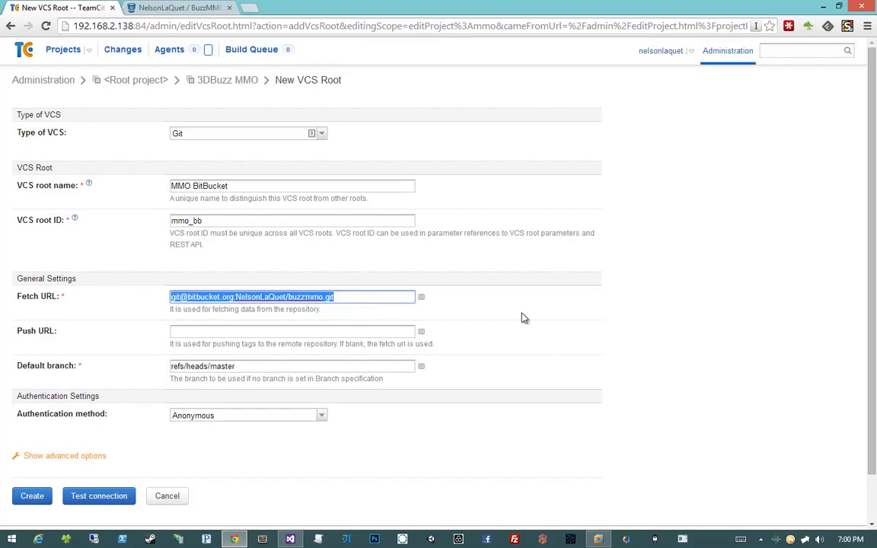
{"action": "left_click", "coordinate": [524, 319]}
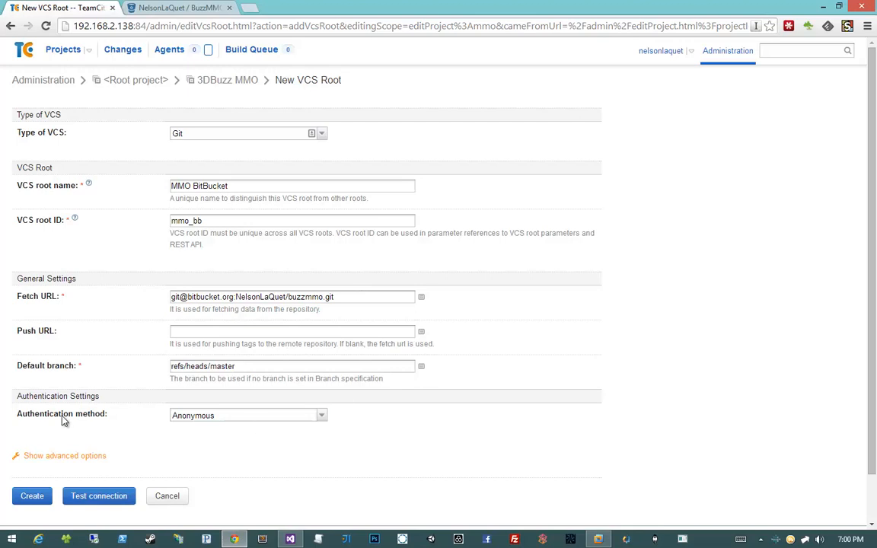
{"action": "left_click", "coordinate": [173, 416]}
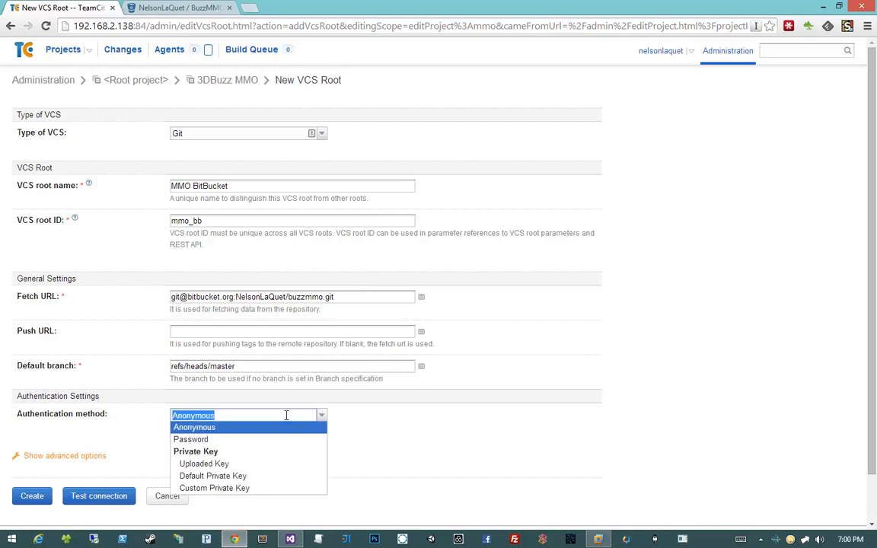
{"action": "left_click", "coordinate": [254, 476]}
{"action": "left_click", "coordinate": [252, 451]}
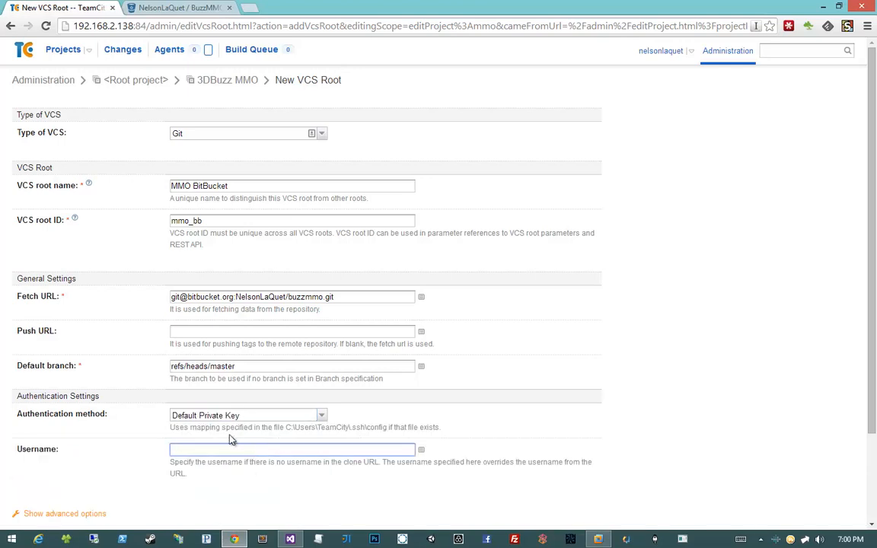
- Examine the private key hint below the authentication method, highlighting and copying the C:\Users\TeamCity\.ssh\config path
{"action": "left_click_drag", "start_coordinate": [169, 428], "coordinate": [317, 427]}
{"action": "left_click", "coordinate": [395, 430]}
{"action": "left_click_drag", "start_coordinate": [387, 428], "coordinate": [285, 427]}
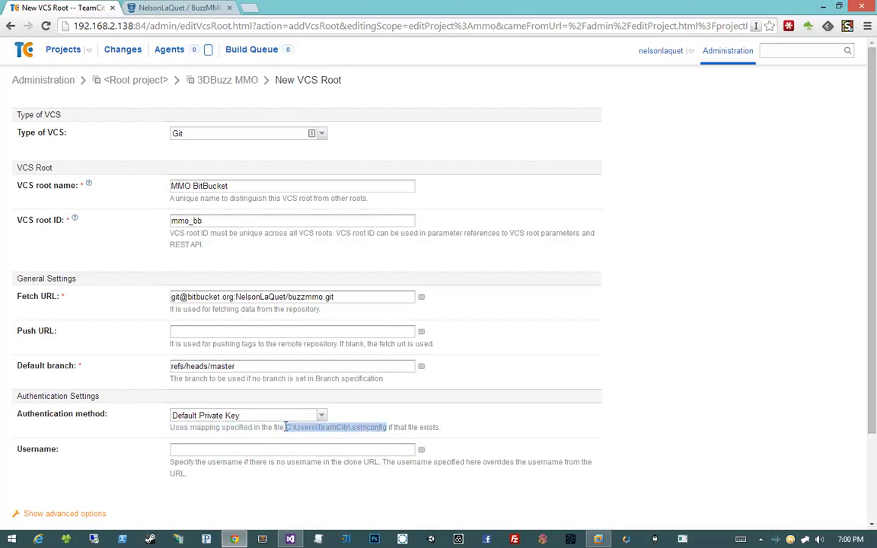
{"action": "right_click", "coordinate": [288, 430]}
{"action": "left_click", "coordinate": [319, 436]}
{"action": "left_click", "coordinate": [429, 427]}
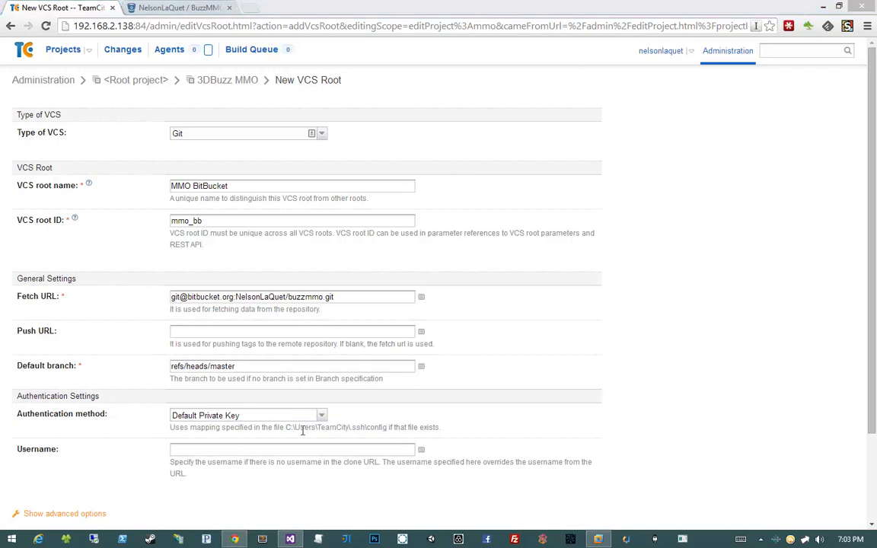
{"action": "left_click_drag", "start_coordinate": [285, 427], "coordinate": [352, 427]}
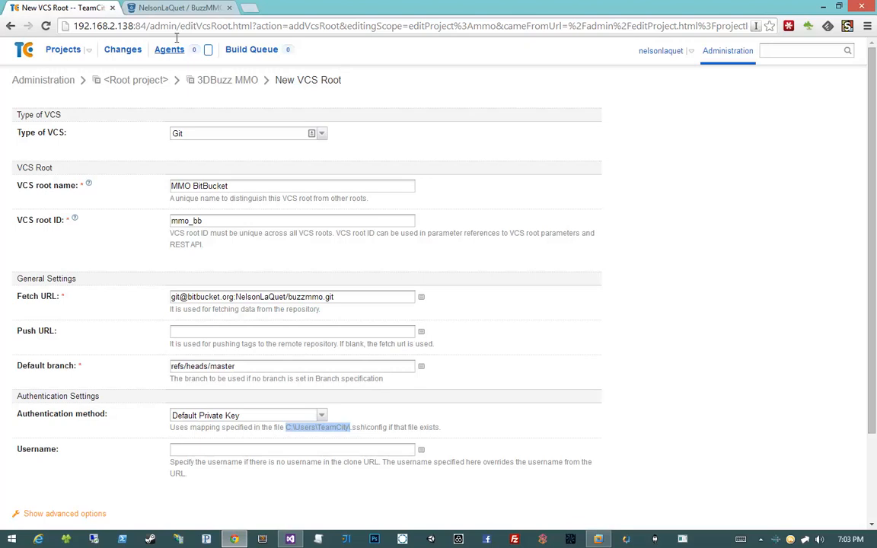
- Switch to Bitbucket and open the deployment keys page in the BuzzMMO repository's settings
{"action": "left_click", "coordinate": [189, 11]}
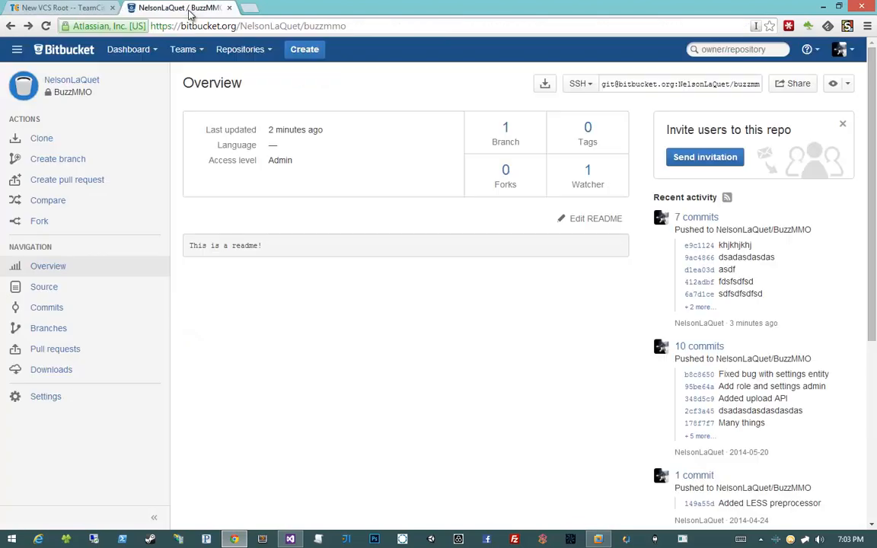
{"action": "left_click", "coordinate": [93, 405]}
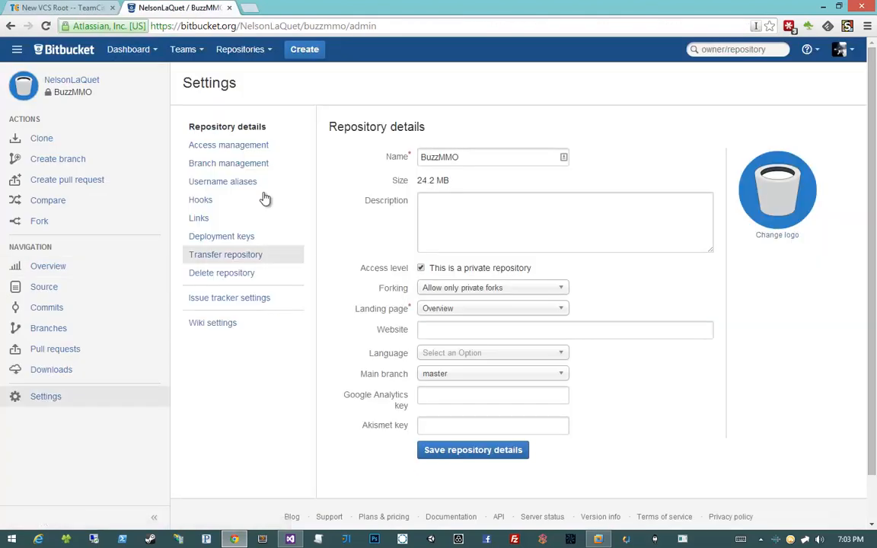
{"action": "left_click", "coordinate": [230, 238]}
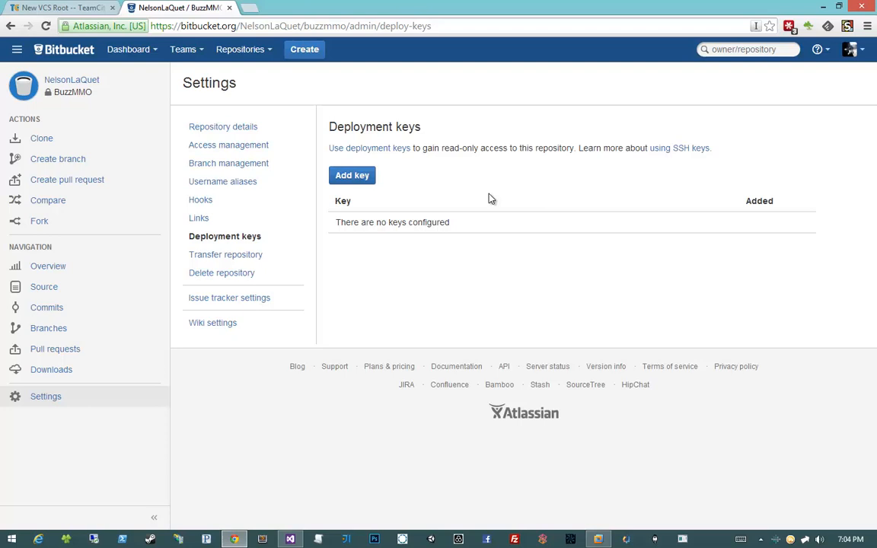
- Return to the TeamCity VCS root form and copy the C:\Users\TeamCity folder path from the private key hint
{"action": "left_click", "coordinate": [57, 9]}
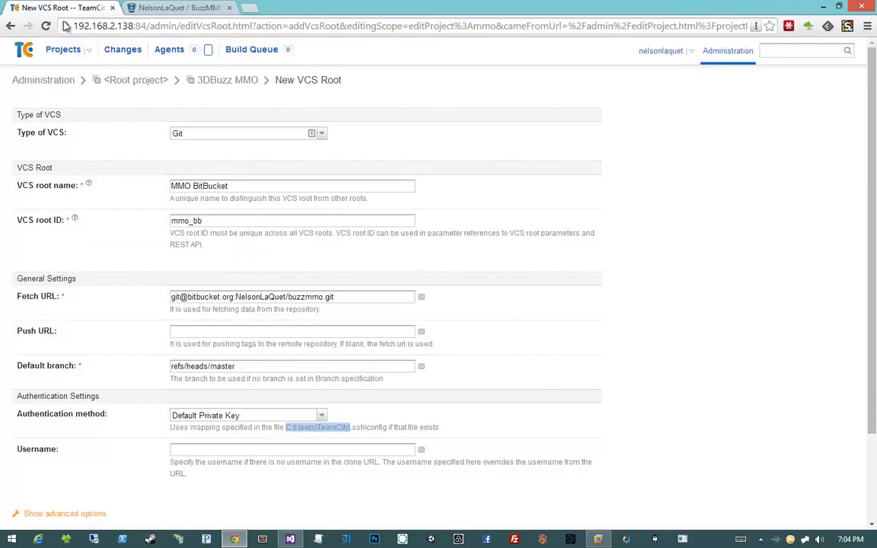
{"action": "right_click", "coordinate": [319, 427]}
{"action": "left_click", "coordinate": [346, 436]}
{"action": "left_click", "coordinate": [280, 460]}
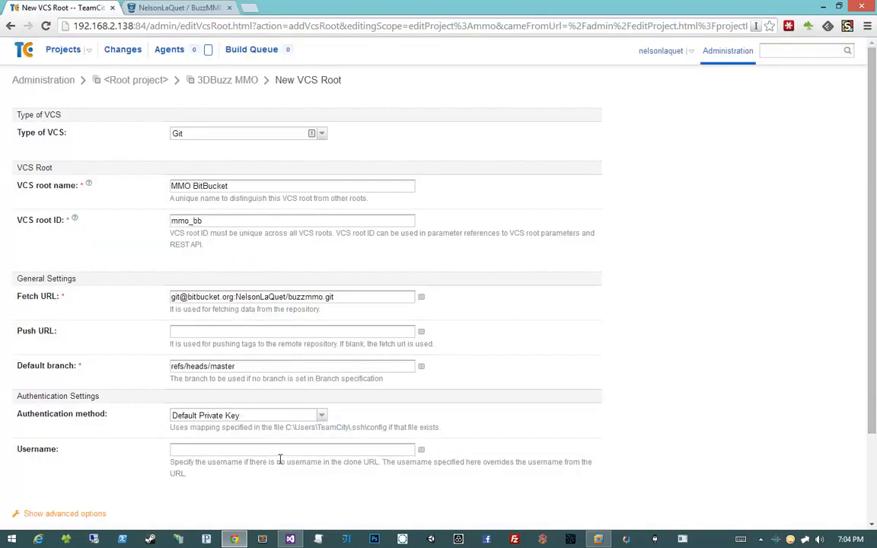
- Switch to the Windows 7 virtual machine and bring a maximized Windows Explorer window to the front
{"action": "left_click", "coordinate": [598, 539]}
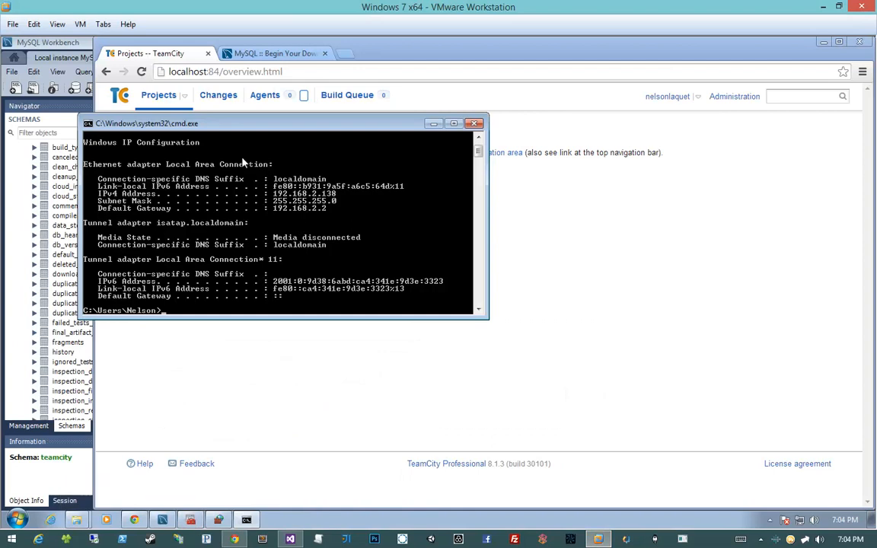
{"action": "left_click_drag", "start_coordinate": [209, 124], "coordinate": [163, 157]}
{"action": "left_click", "coordinate": [548, 304]}
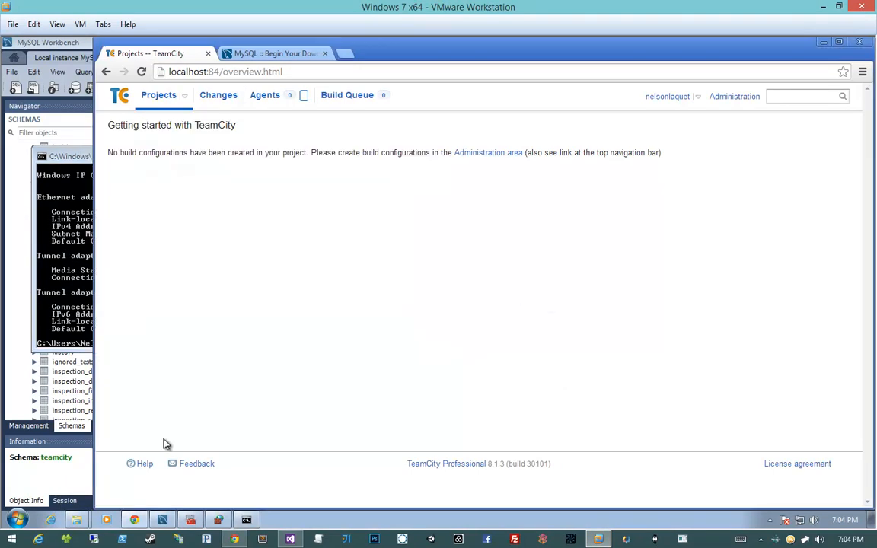
{"action": "left_click", "coordinate": [72, 496]}
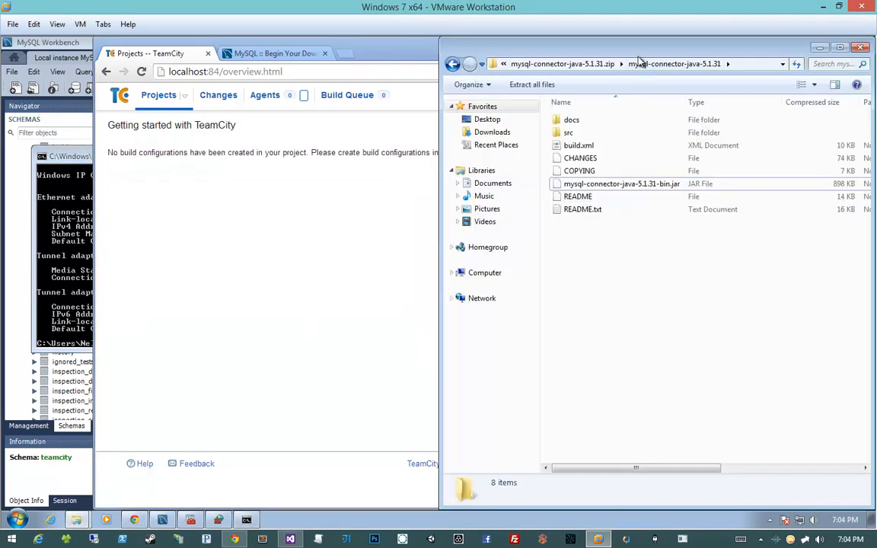
{"action": "left_click_drag", "start_coordinate": [640, 57], "coordinate": [363, 112]}
{"action": "left_click_drag", "start_coordinate": [357, 48], "coordinate": [322, 136]}
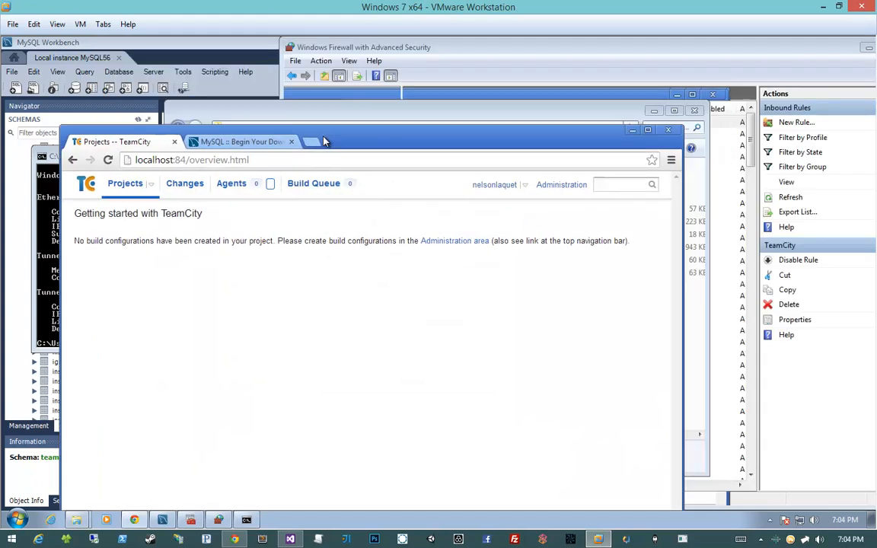
{"action": "left_click", "coordinate": [366, 122]}
{"action": "double_click", "coordinate": [366, 118]}
- Browse to the C:\Users\TeamCity folder in Explorer, granting permanent access to it
{"action": "left_click", "coordinate": [62, 271]}
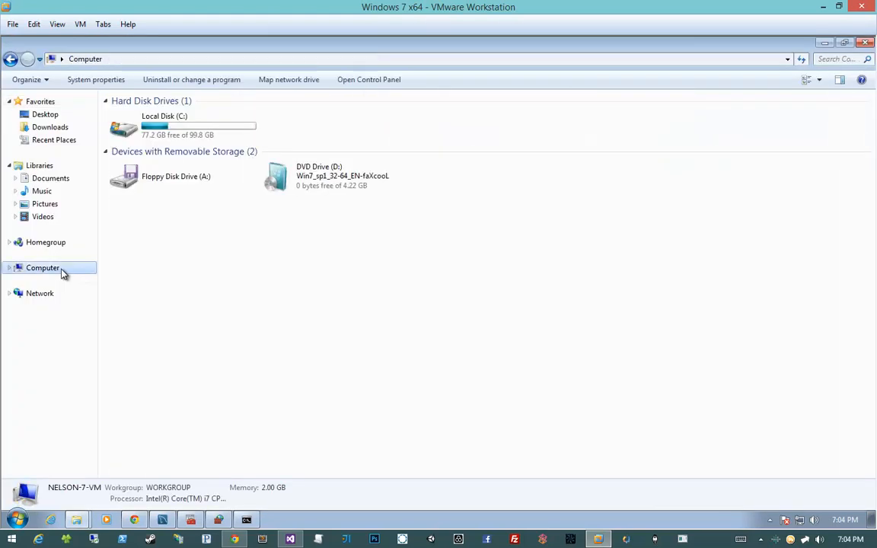
{"action": "double_click", "coordinate": [138, 116]}
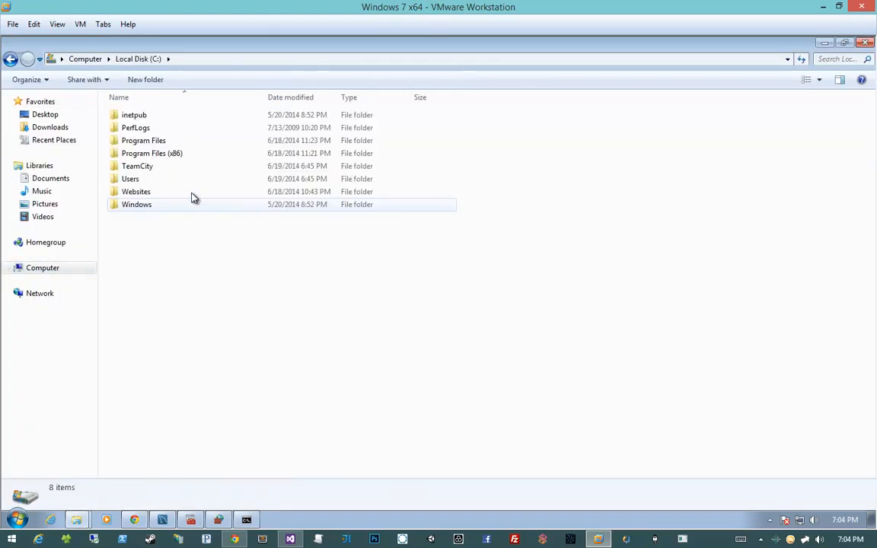
{"action": "double_click", "coordinate": [191, 180]}
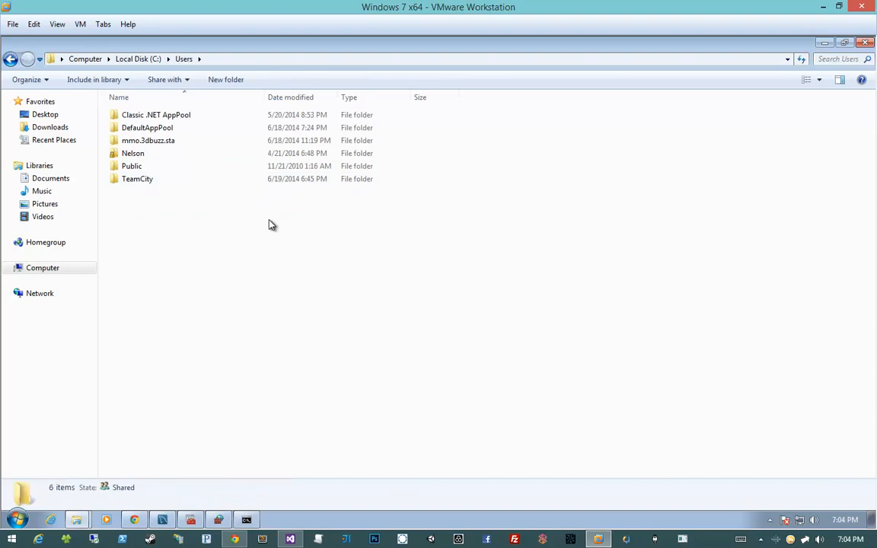
{"action": "double_click", "coordinate": [227, 156]}
{"action": "key", "text": "BackSpace"}
{"action": "left_click", "coordinate": [200, 178]}
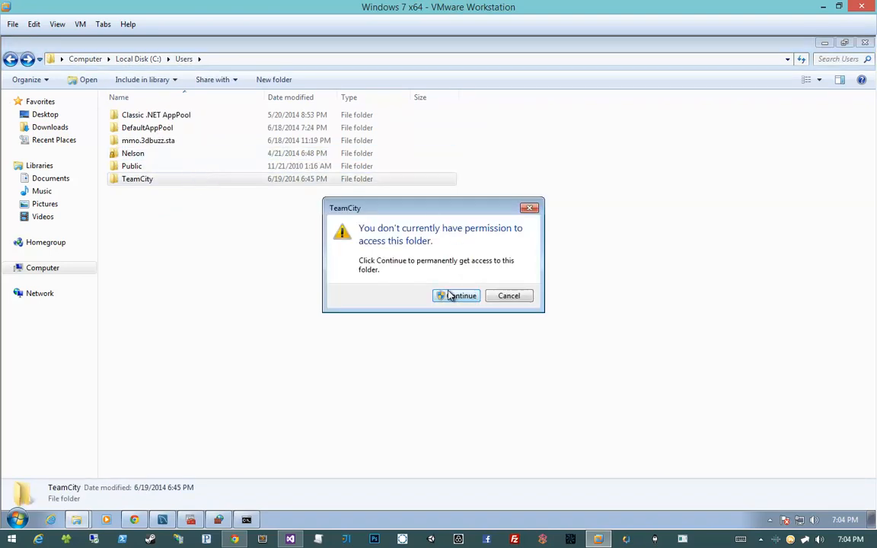
{"action": "left_click", "coordinate": [456, 295]}
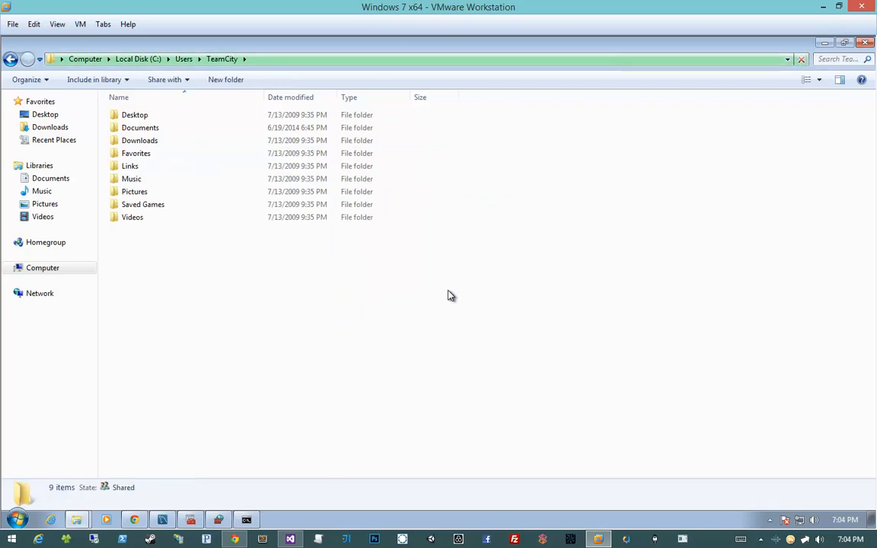
- Recheck the path in the TeamCity form, create a new folder in C:\Users\TeamCity and try naming it .ssh
{"action": "left_click", "coordinate": [243, 539]}
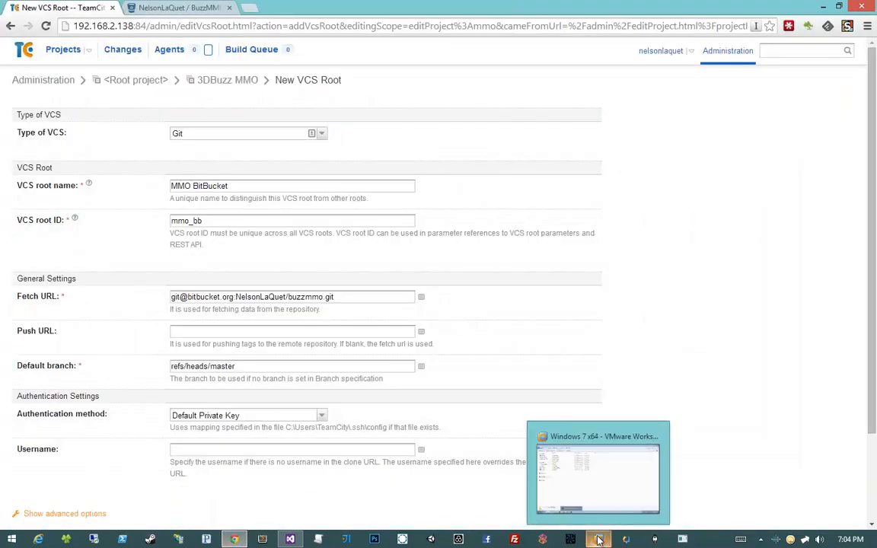
{"action": "left_click", "coordinate": [598, 539]}
{"action": "right_click", "coordinate": [366, 330]}
{"action": "mouse_move", "coordinate": [415, 476]}
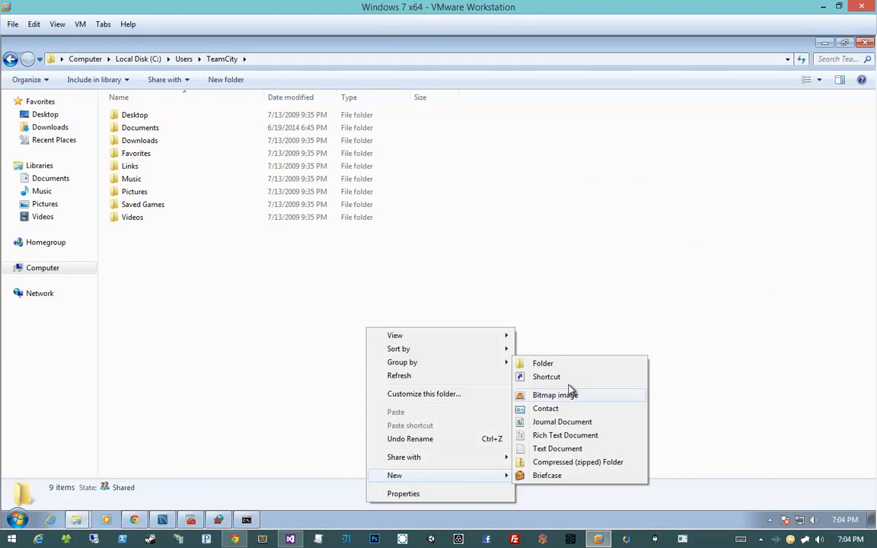
{"action": "left_click", "coordinate": [568, 363]}
{"action": "type", "text": ".ssh"}
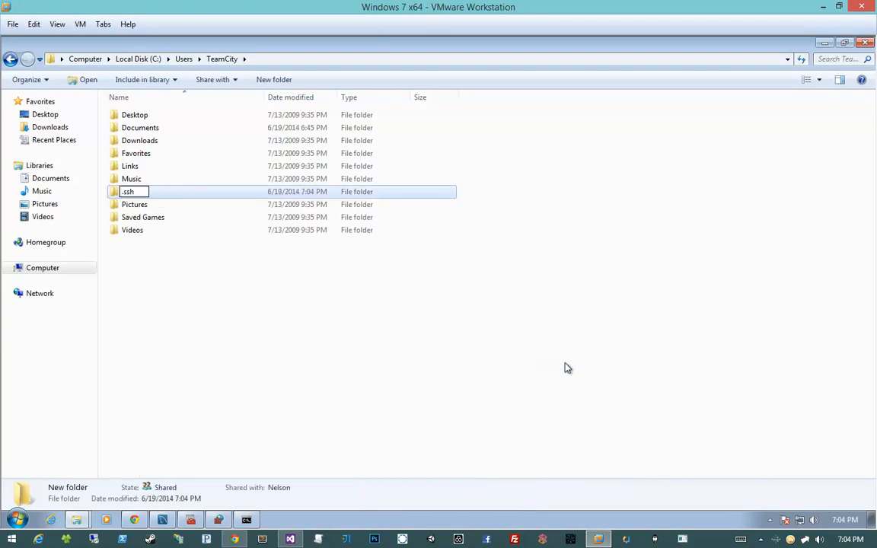
{"action": "key", "text": "Return"}
{"action": "key", "text": "Return"}
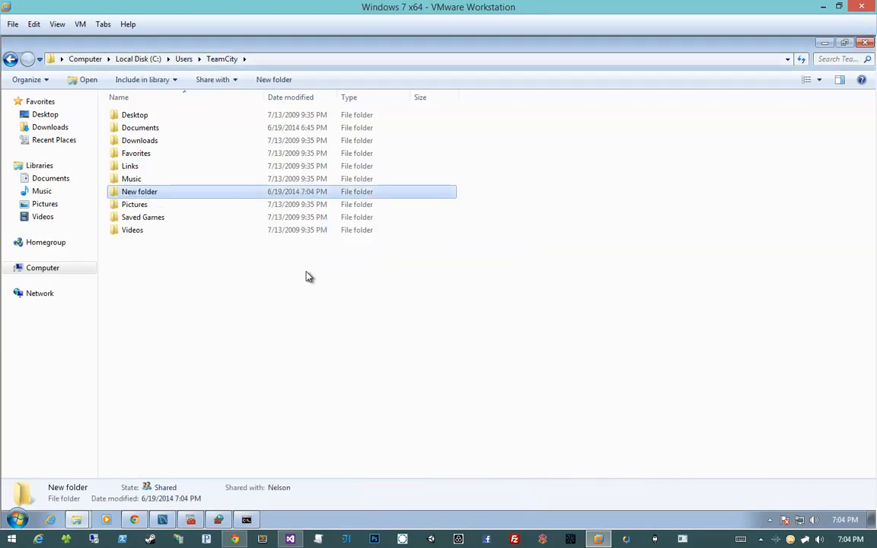
{"action": "left_click", "coordinate": [259, 285]}
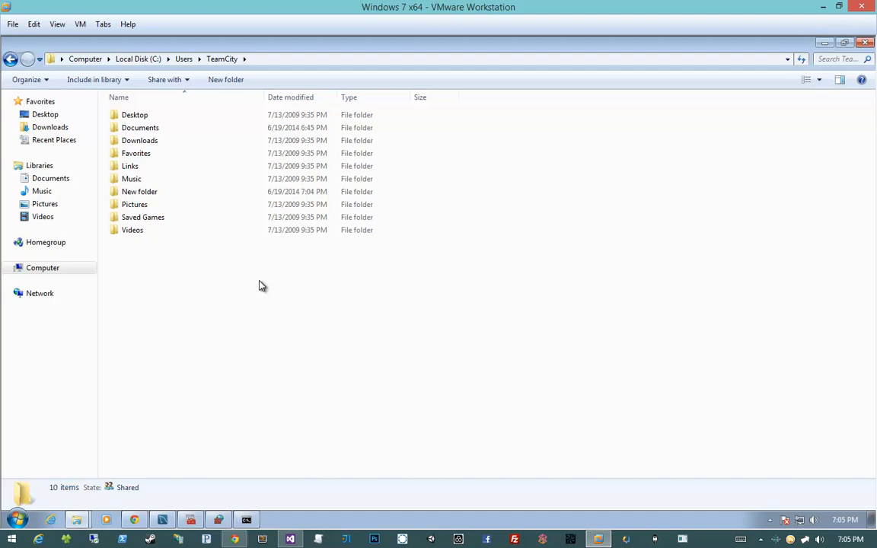
- Open a Command Prompt in the virtual machine and move its window clear of the Explorer address bar
{"action": "key", "text": "super"}
{"action": "type", "text": "cmd"}
{"action": "key", "text": "Return"}
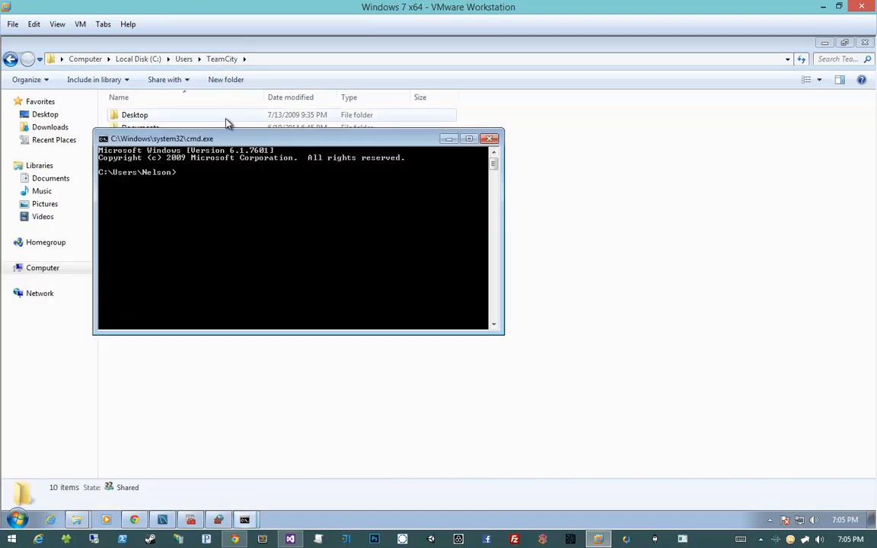
{"action": "left_click_drag", "start_coordinate": [228, 138], "coordinate": [227, 201]}
- Change the Command Prompt directory to C:\Users\TeamCity using the path copied from Explorer, and uncover the folder list
{"action": "left_click", "coordinate": [297, 60]}
{"action": "key", "text": "super+c"}
{"action": "key", "text": "alt+Tab"}
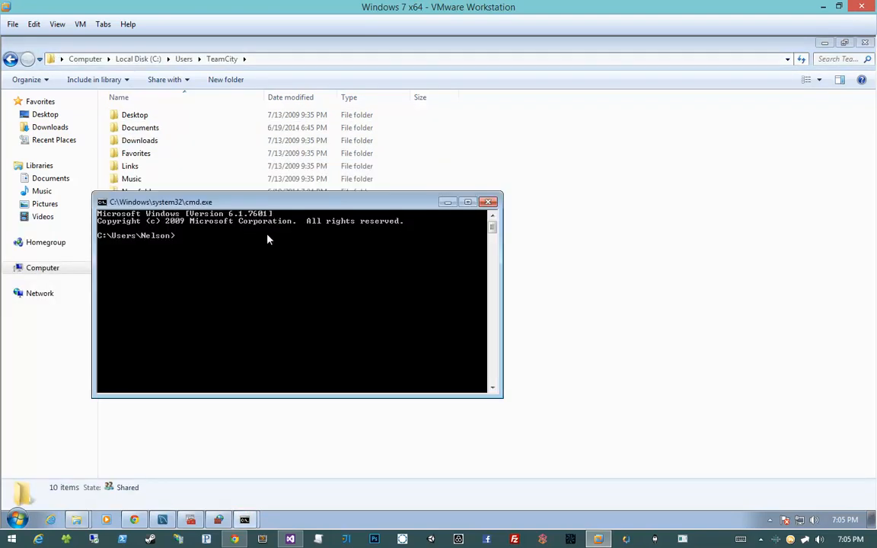
{"action": "right_click", "coordinate": [267, 239]}
{"action": "key", "text": "Escape"}
{"action": "type", "text": "cd"}
{"action": "right_click", "coordinate": [227, 264]}
{"action": "left_click", "coordinate": [238, 296]}
{"action": "key", "text": "Return"}
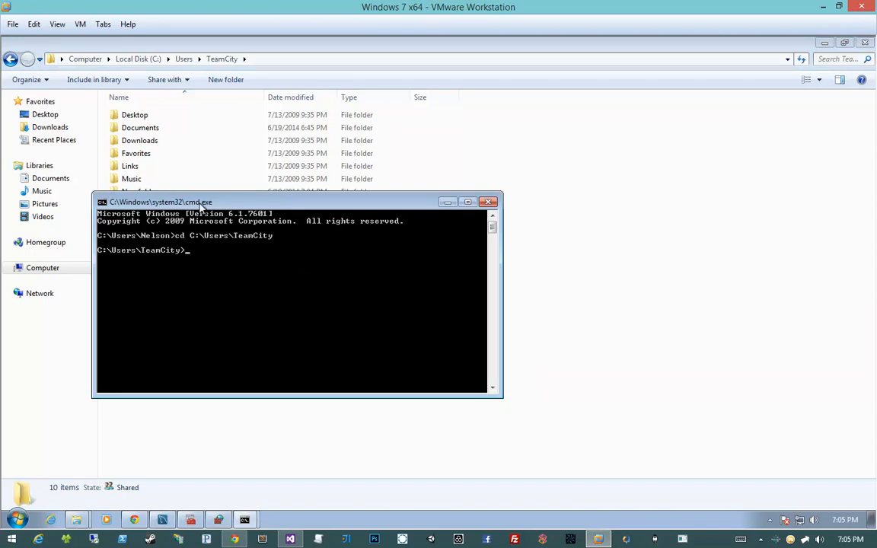
{"action": "left_click_drag", "start_coordinate": [201, 205], "coordinate": [483, 209]}
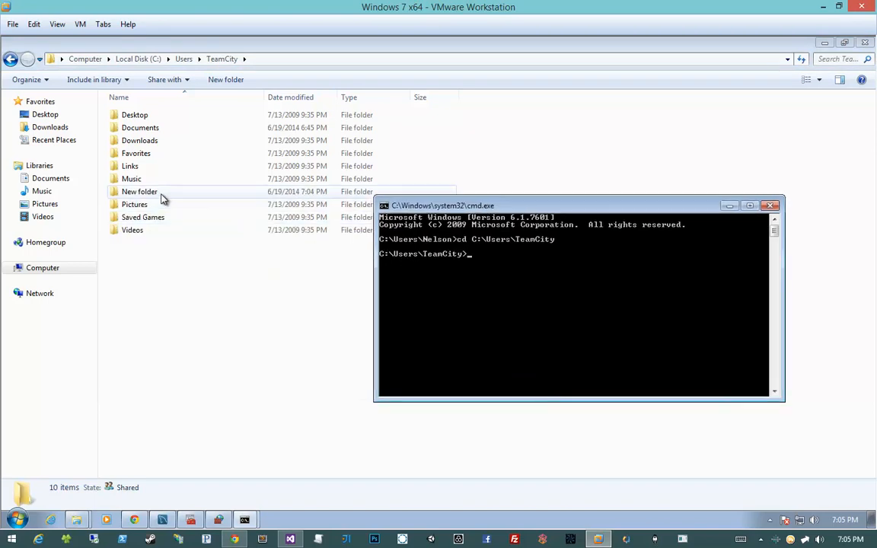
- Try to rename "New folder" to .ssh with the mv command
{"action": "type", "text": "mv \"New folder\" .ssh"}
{"action": "key", "text": "Return"}
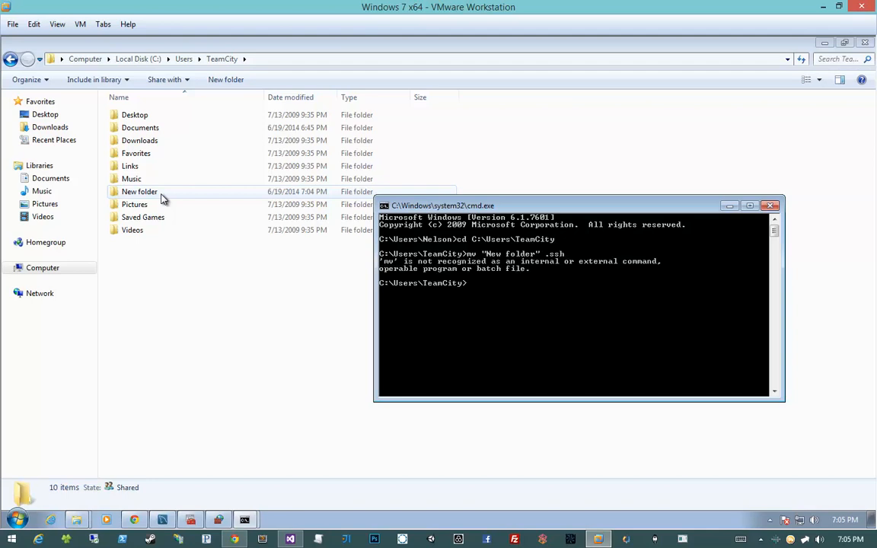
- Rename "New folder" to .ssh using the move command in Command Prompt, and open the .ssh folder in Explorer
{"action": "key", "text": "Up"}
{"action": "key", "text": "Home"}
{"action": "key", "text": "Delete"}
{"action": "key", "text": "Delete"}
{"action": "type", "text": "move"}
{"action": "key", "text": "Return"}
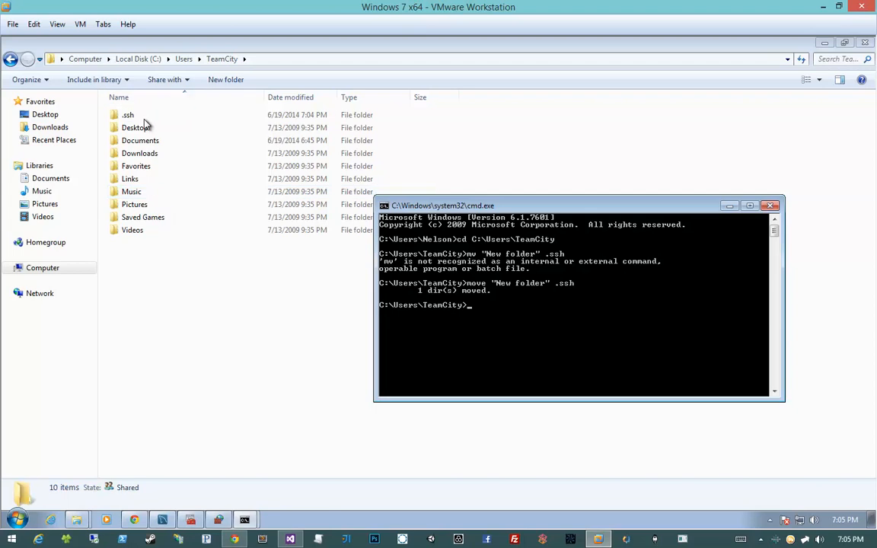
{"action": "double_click", "coordinate": [138, 120]}
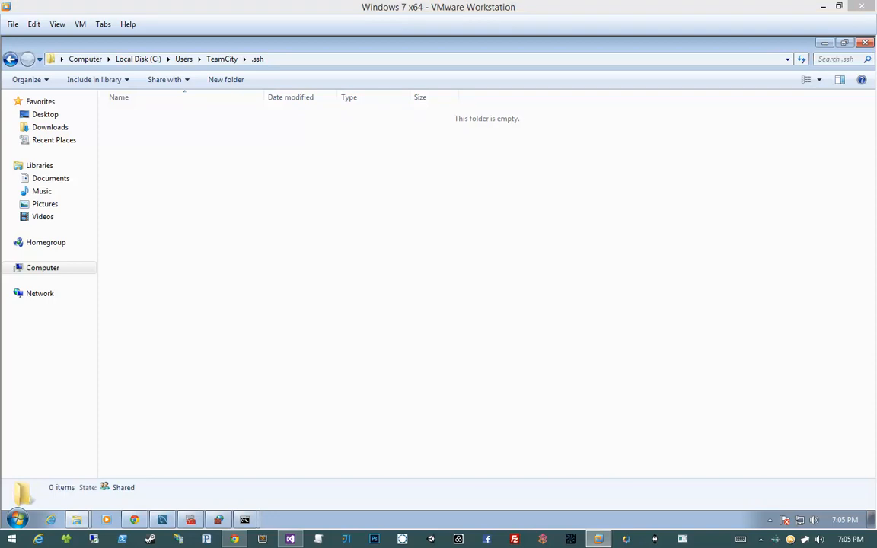
- In the host browser's TeamCity form, set the authentication method to Custom Private Key, check the Private key path field, and return to the virtual machine
{"action": "left_click", "coordinate": [239, 540]}
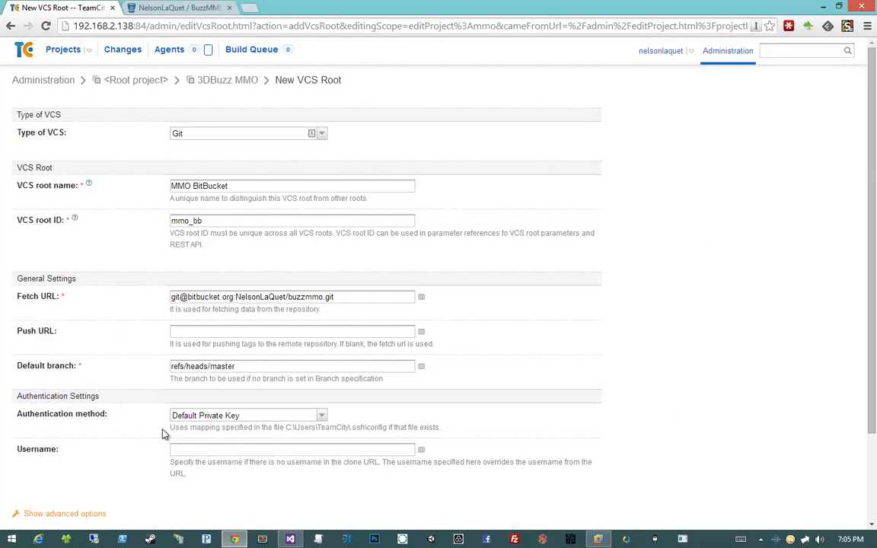
{"action": "left_click_drag", "start_coordinate": [162, 429], "coordinate": [229, 430]}
{"action": "left_click", "coordinate": [229, 430]}
{"action": "left_click_drag", "start_coordinate": [172, 431], "coordinate": [292, 427]}
{"action": "left_click", "coordinate": [292, 427]}
{"action": "left_click", "coordinate": [266, 416]}
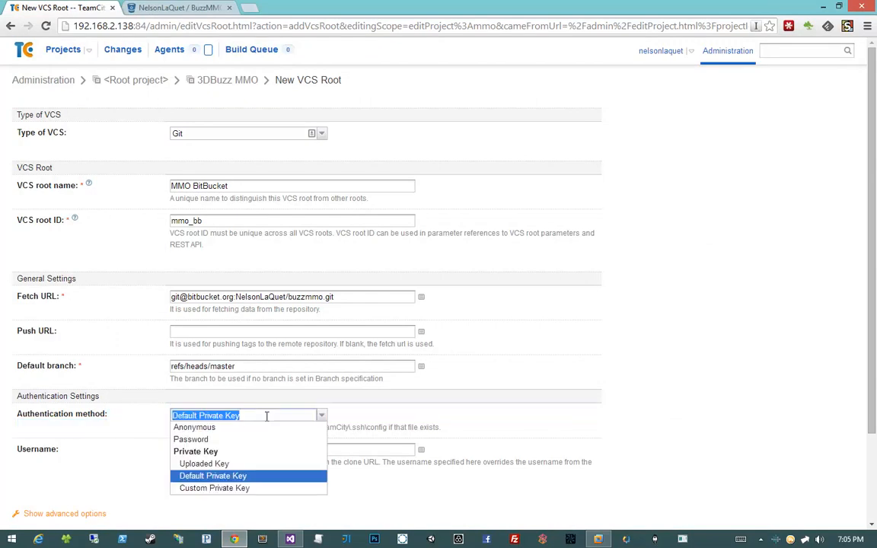
{"action": "left_click", "coordinate": [252, 489]}
{"action": "left_click", "coordinate": [229, 439]}
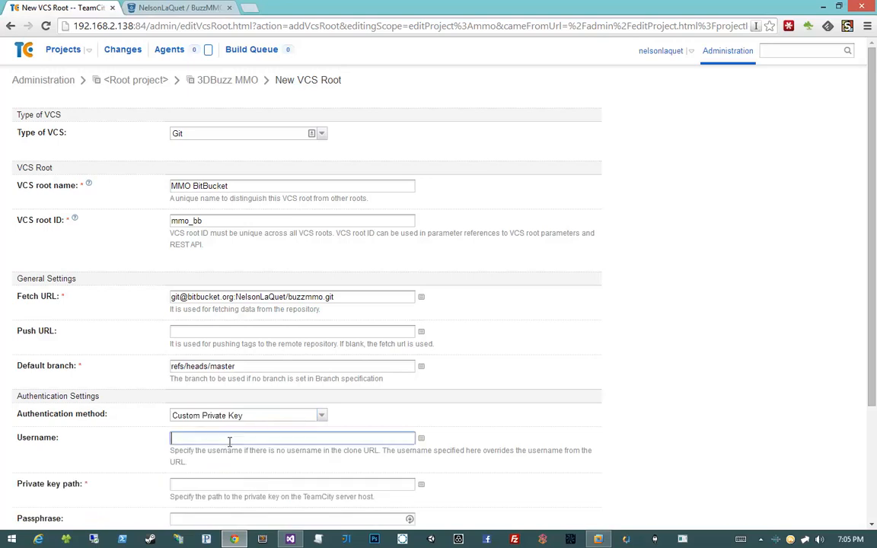
{"action": "scroll", "coordinate": [228, 441], "scroll_direction": "down", "scroll_amount": 2}
{"action": "left_click_drag", "start_coordinate": [82, 367], "coordinate": [253, 362]}
{"action": "left_click", "coordinate": [253, 362]}
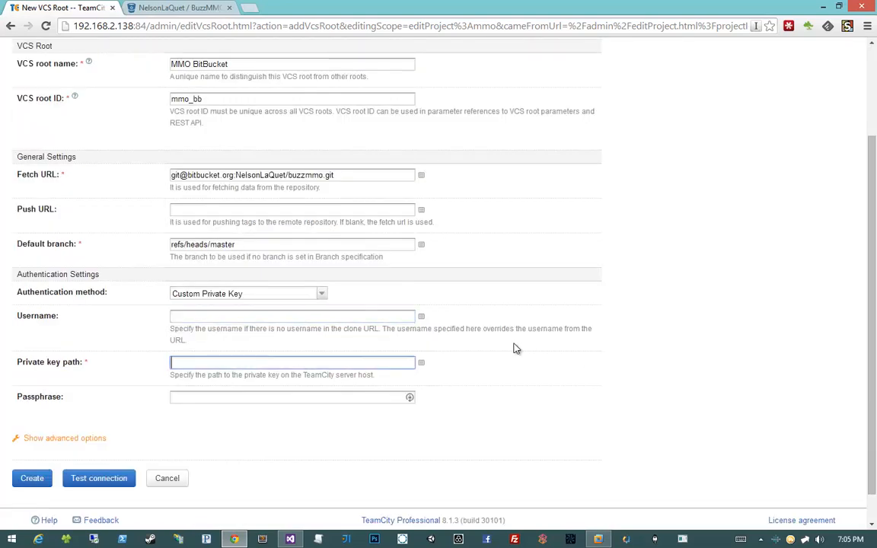
{"action": "mouse_move", "coordinate": [600, 539]}
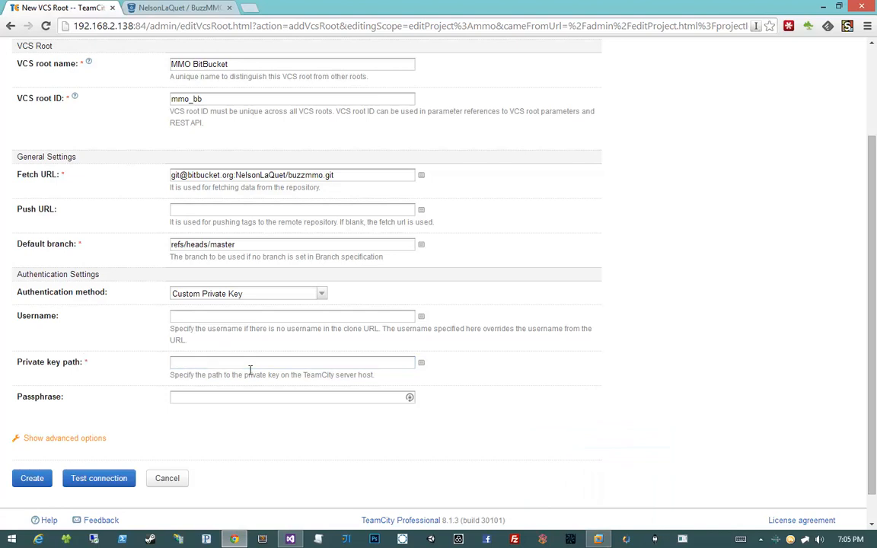
{"action": "left_click", "coordinate": [598, 539]}
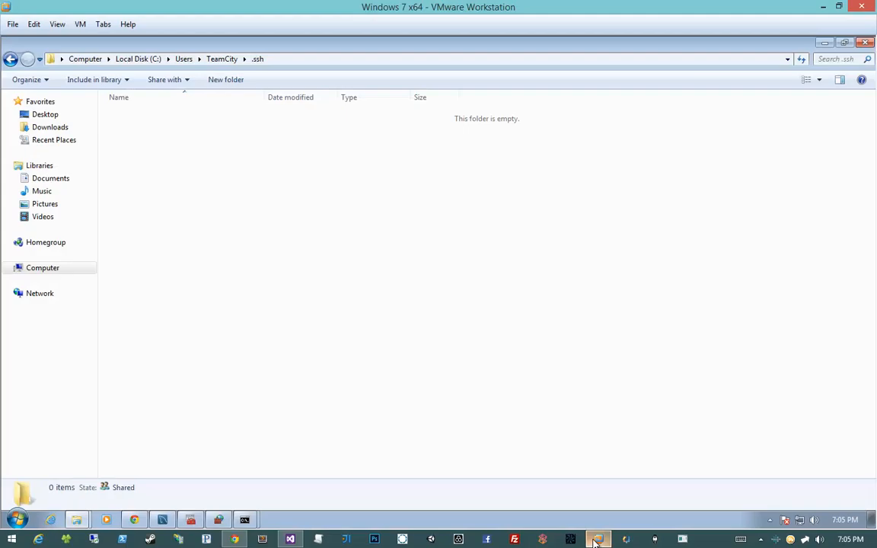
{"action": "right_click", "coordinate": [255, 145]}
{"action": "right_click", "coordinate": [380, 138]}
{"action": "right_click", "coordinate": [247, 135]}
{"action": "left_click", "coordinate": [233, 138]}
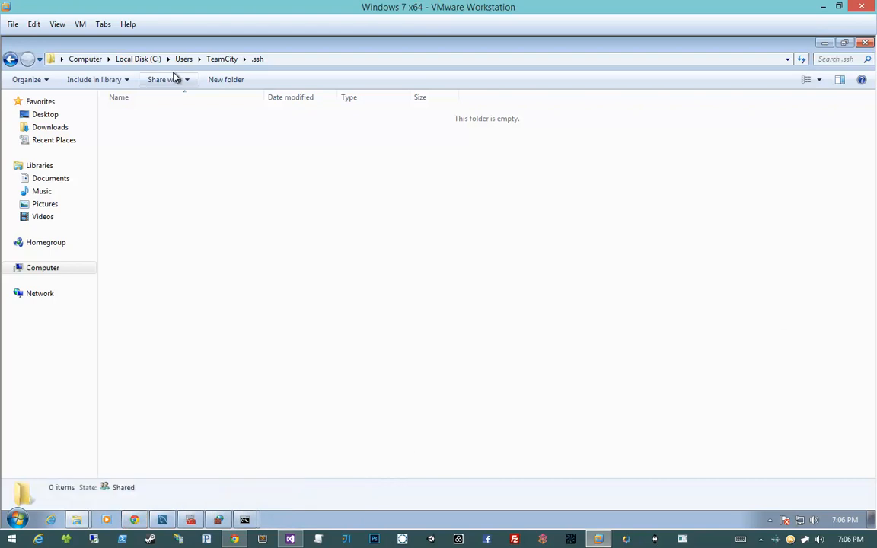
{"action": "right_click", "coordinate": [244, 261]}
{"action": "left_click", "coordinate": [169, 370]}
- Search Google for putty in a new tab of the virtual machine's Chrome and open the PuTTY Download Page
{"action": "left_click", "coordinate": [133, 522]}
{"action": "left_click_drag", "start_coordinate": [375, 156], "coordinate": [395, 114]}
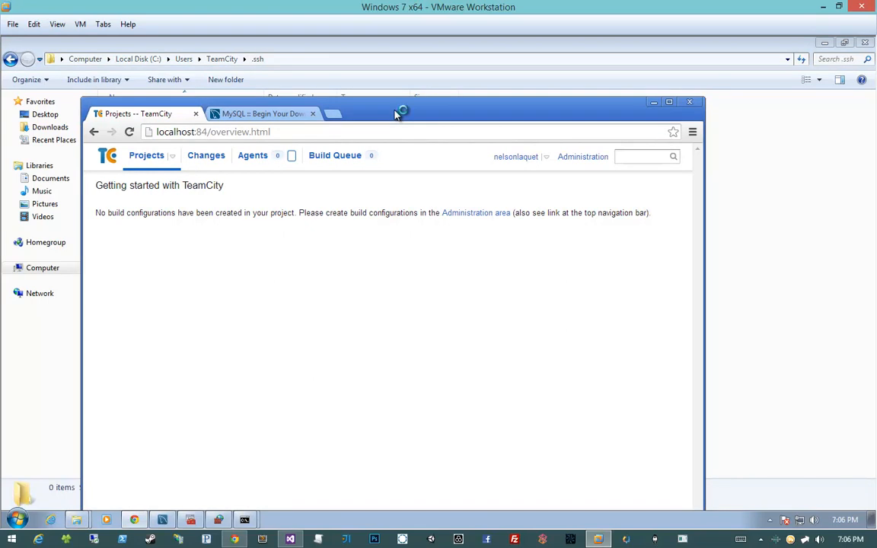
{"action": "key", "text": "ctrl+t"}
{"action": "type", "text": "put"}
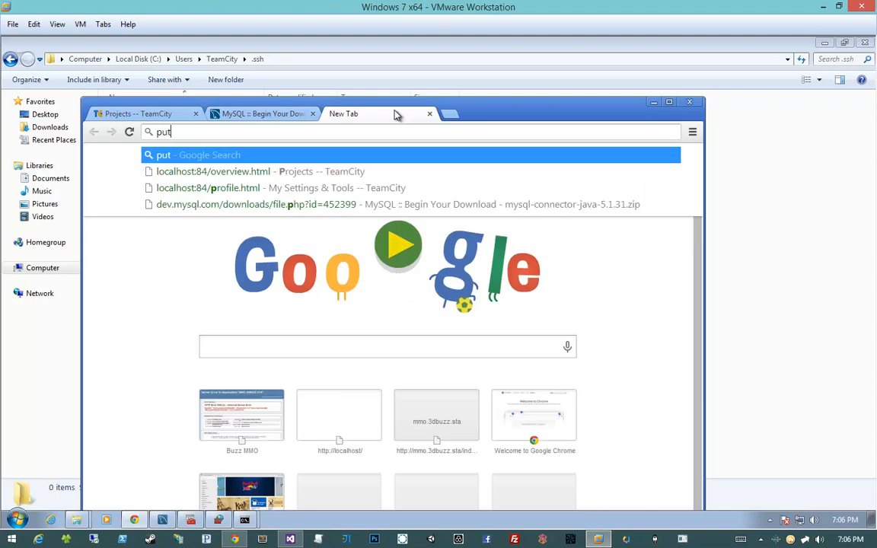
{"action": "type", "text": "ty"}
{"action": "key", "text": "Return"}
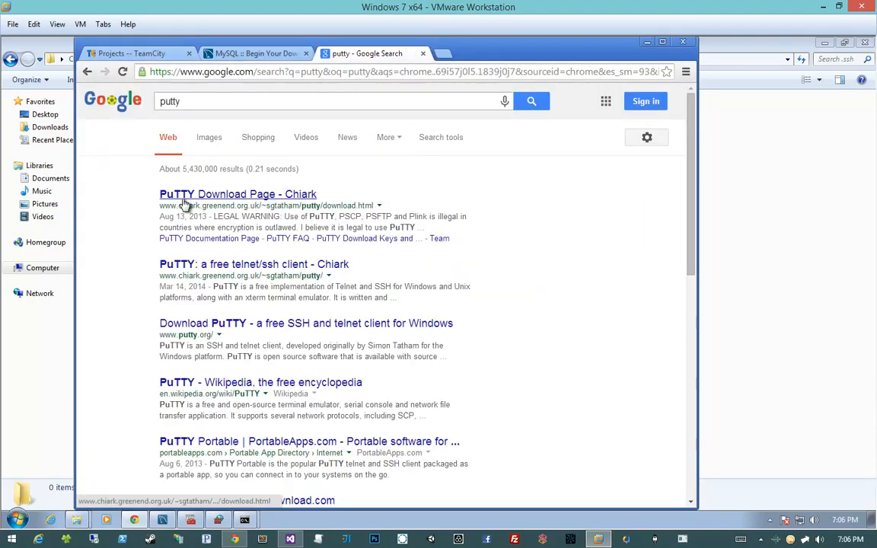
{"action": "left_click", "coordinate": [184, 202]}
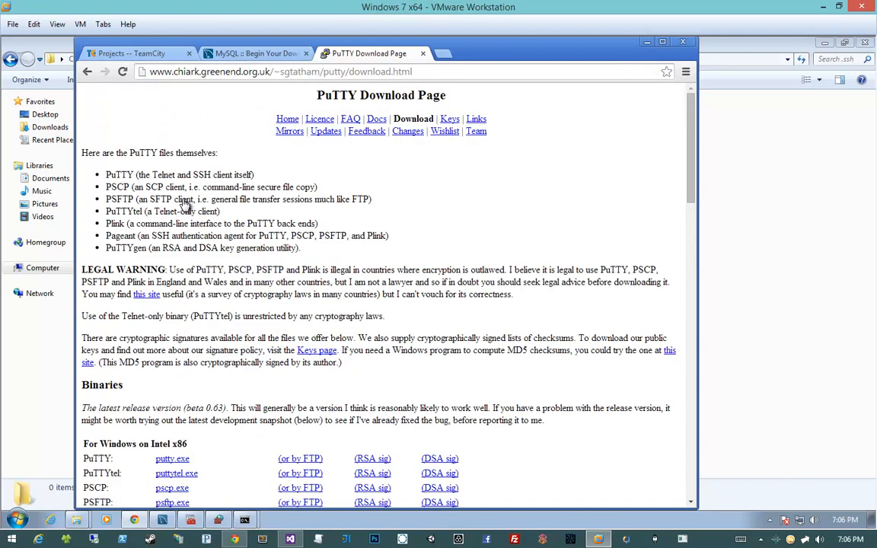
- Download puttygen.exe for Windows on Intel x86 and run it despite the unverified publisher
{"action": "scroll", "coordinate": [185, 202], "scroll_direction": "down", "scroll_amount": 3}
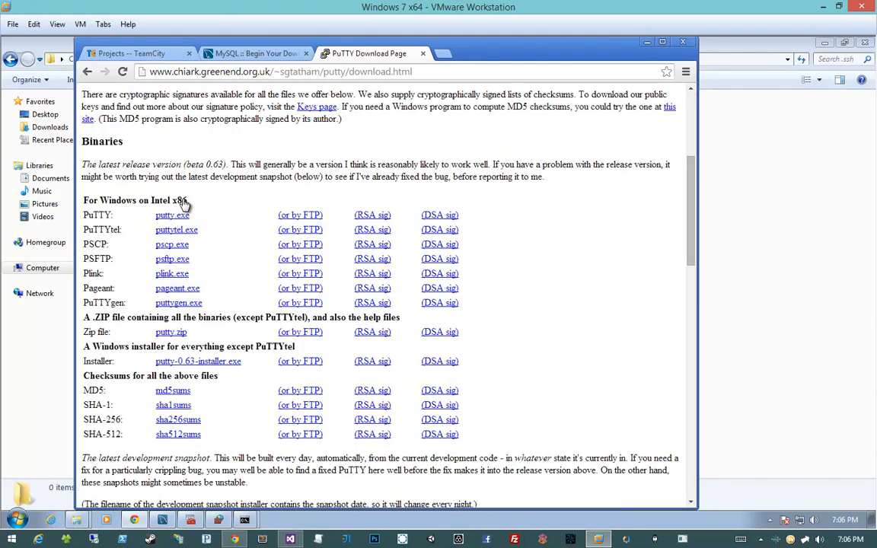
{"action": "left_click", "coordinate": [196, 304]}
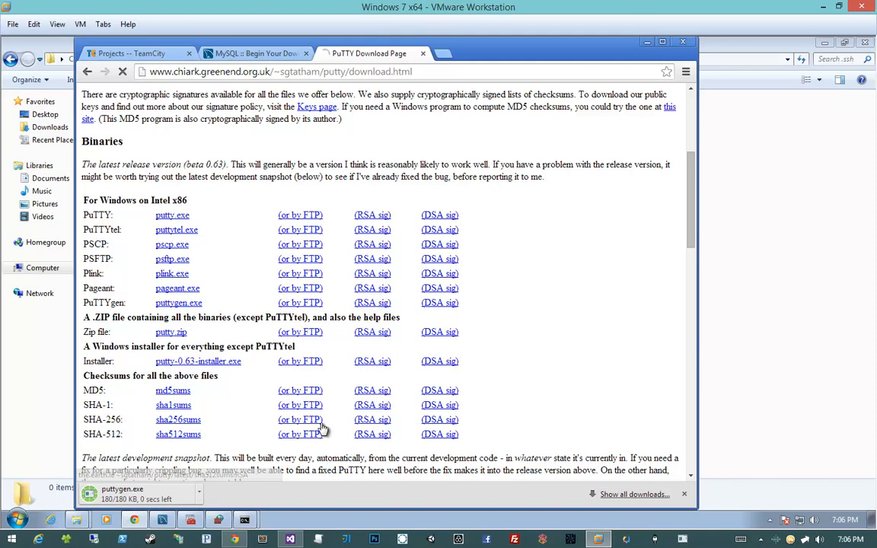
{"action": "left_click", "coordinate": [159, 496]}
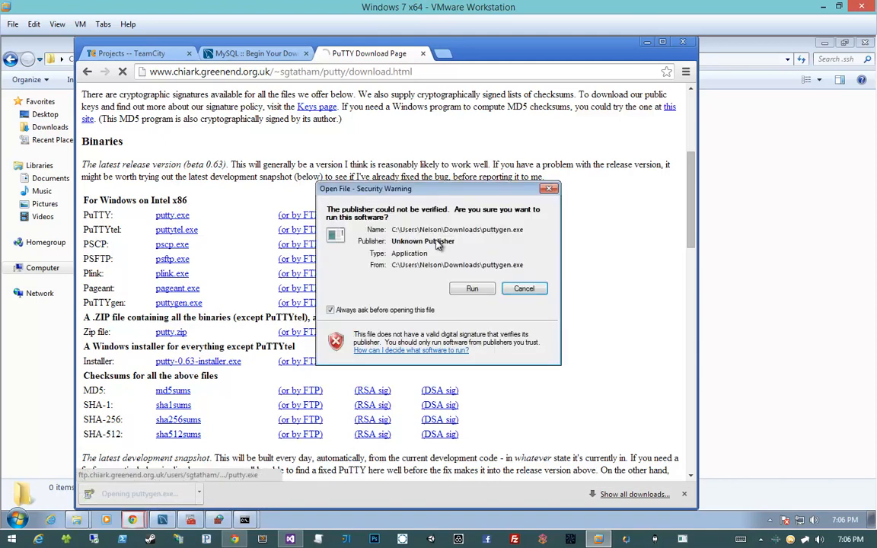
{"action": "left_click", "coordinate": [473, 345]}
- Minimize the browser behind PuTTY Key Generator and generate a 2048-bit SSH-2 RSA key pair
{"action": "left_click_drag", "start_coordinate": [385, 148], "coordinate": [305, 128]}
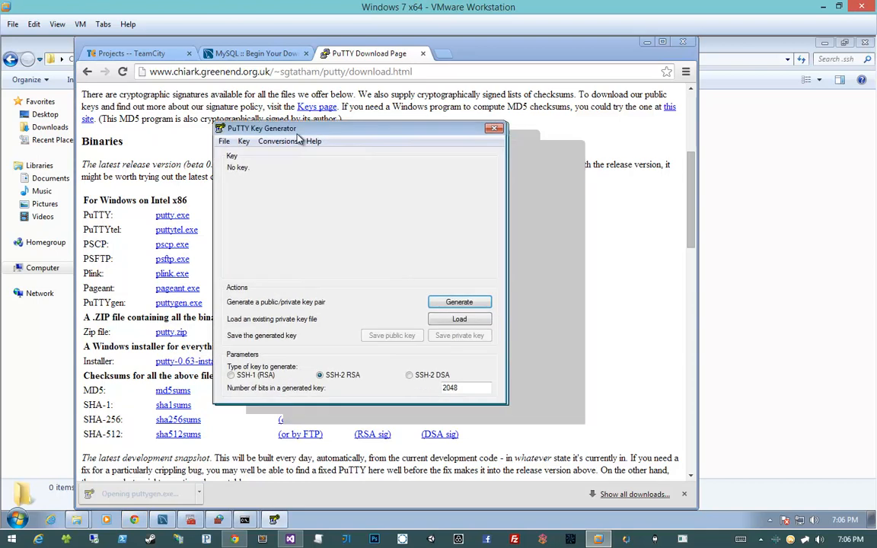
{"action": "left_click", "coordinate": [646, 45]}
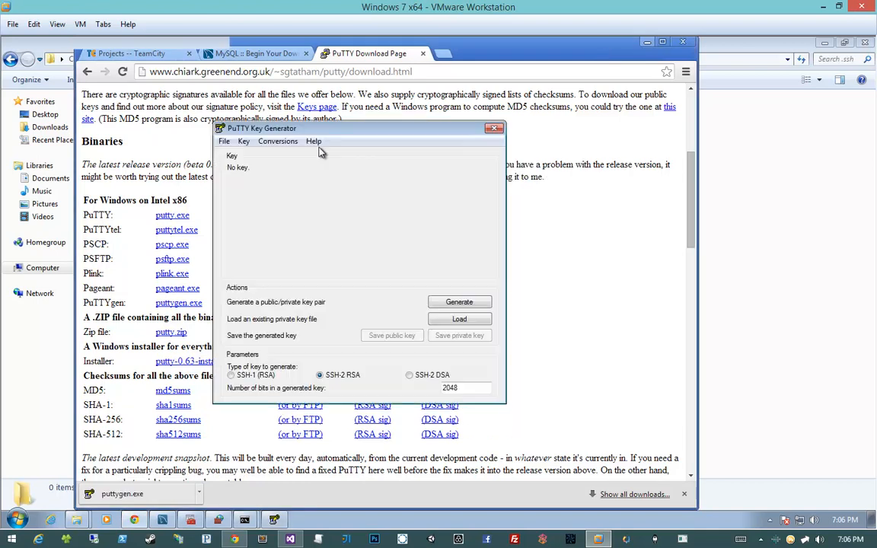
{"action": "left_click_drag", "start_coordinate": [332, 133], "coordinate": [399, 134]}
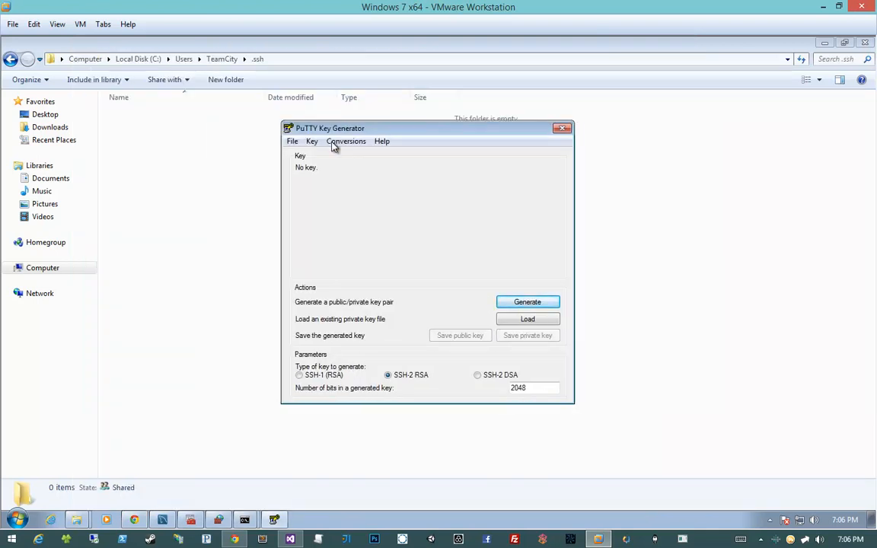
{"action": "left_click", "coordinate": [515, 305]}
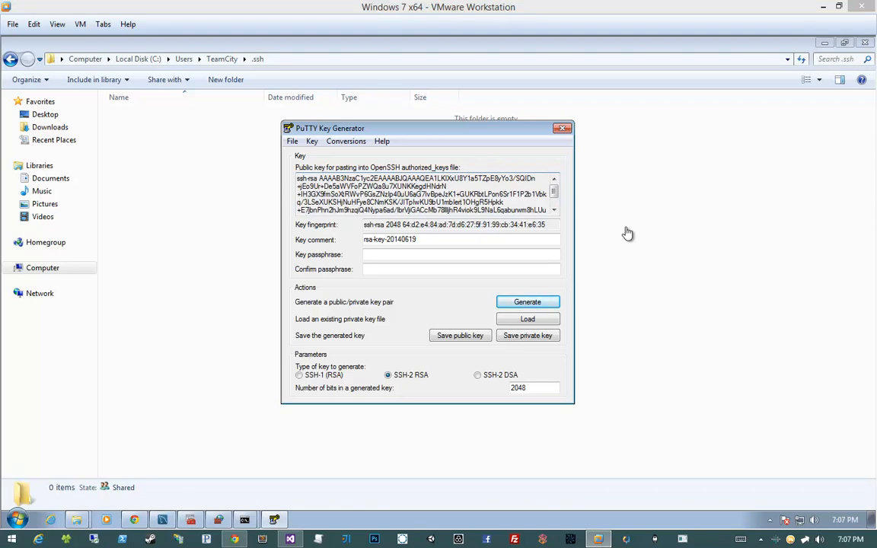
- Start exporting the generated key as an OpenSSH key, accepting that it has no passphrase
{"action": "left_click", "coordinate": [366, 177]}
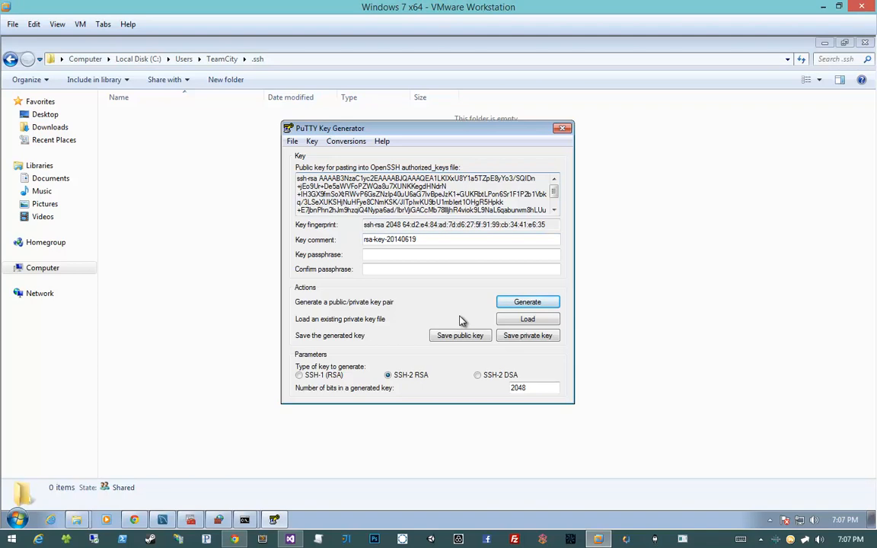
{"action": "left_click", "coordinate": [333, 143]}
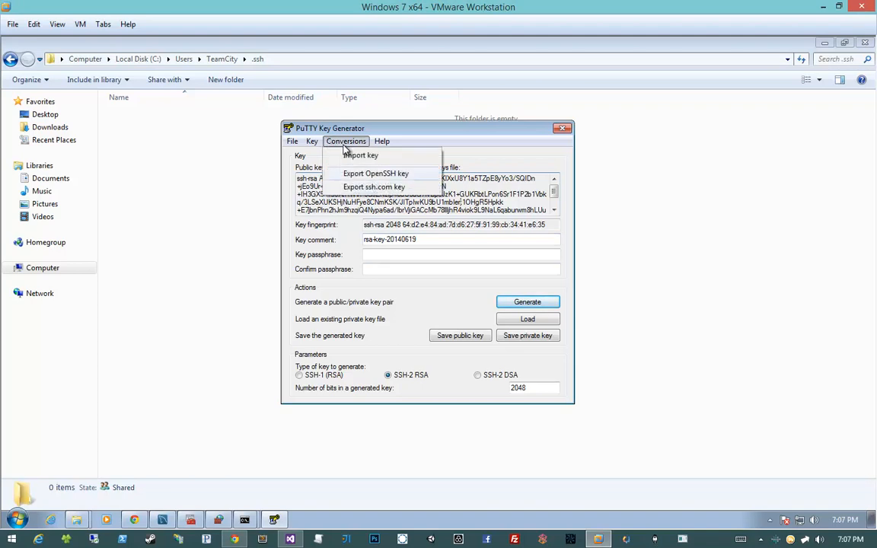
{"action": "left_click", "coordinate": [348, 174]}
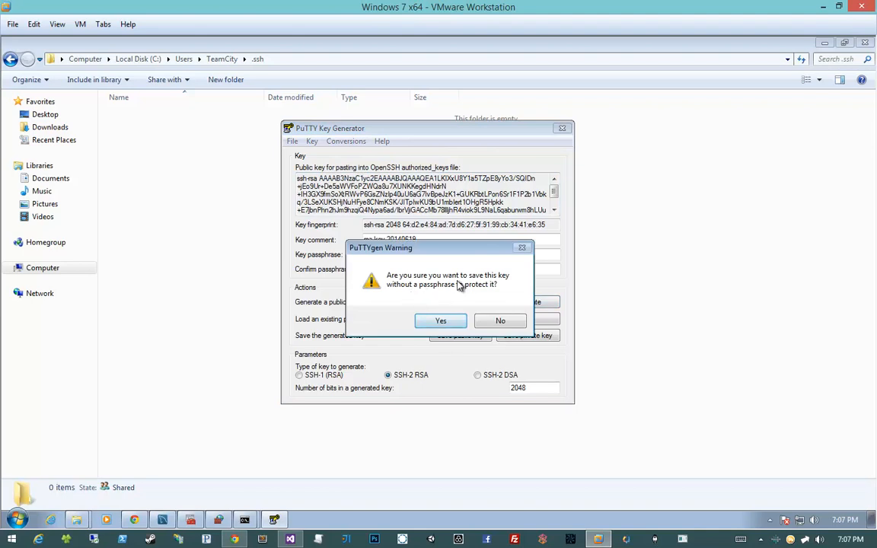
{"action": "left_click", "coordinate": [440, 320]}
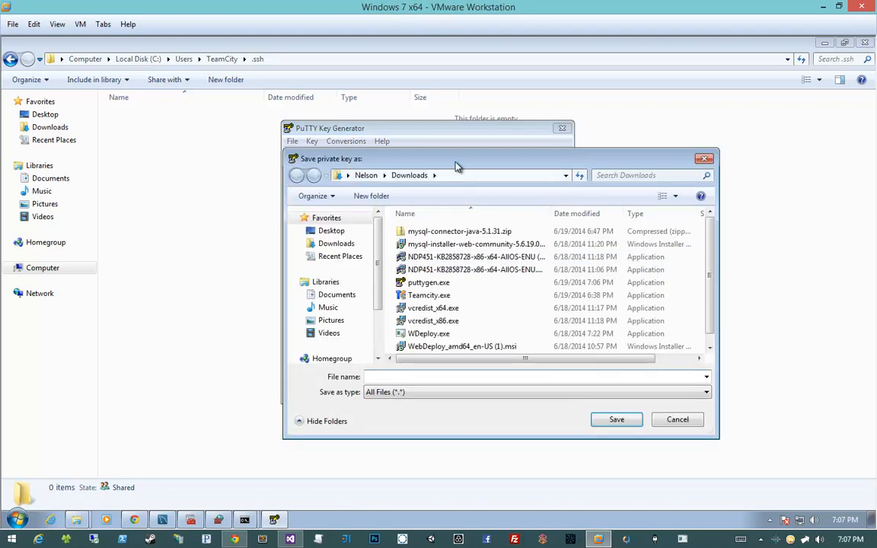
- Save the exported private key as "key" in C:\Users\TeamCity\.ssh, using the folder path from the Explorer window
{"action": "mouse_move", "coordinate": [459, 165]}
{"action": "left_mouse_down"}
{"action": "mouse_move", "coordinate": [385, 148]}
{"action": "mouse_move", "coordinate": [419, 165]}
{"action": "left_mouse_up"}
{"action": "left_click", "coordinate": [313, 59]}
{"action": "key", "text": "ctrl+c"}
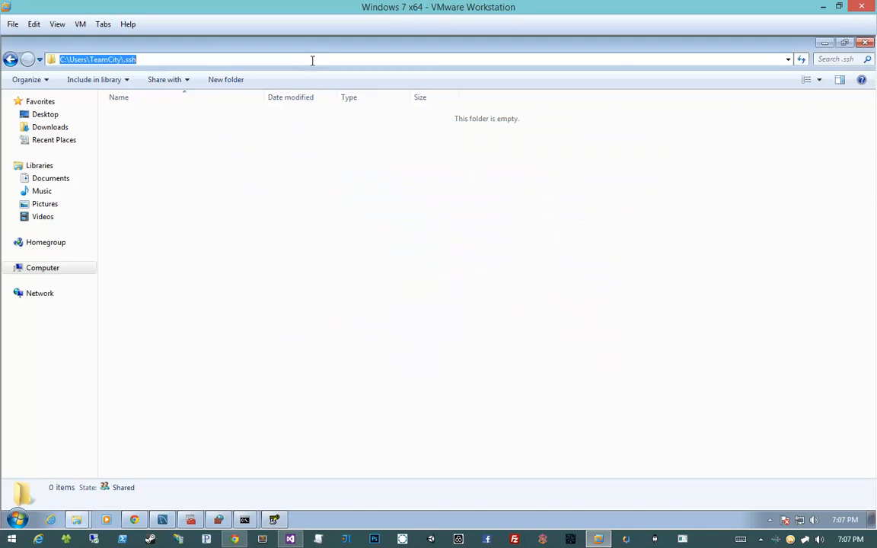
{"action": "double_click", "coordinate": [568, 49]}
{"action": "left_click", "coordinate": [524, 176]}
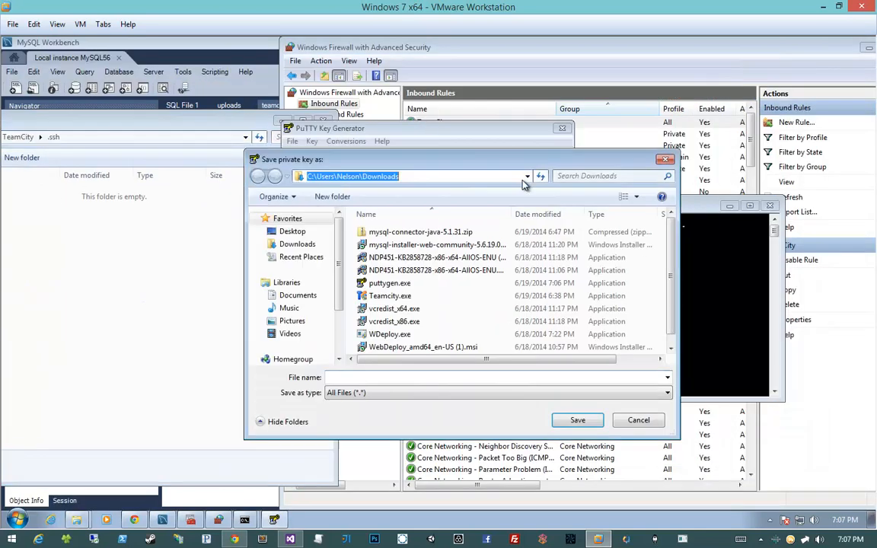
{"action": "key", "text": "ctrl+v"}
{"action": "key", "text": "Return"}
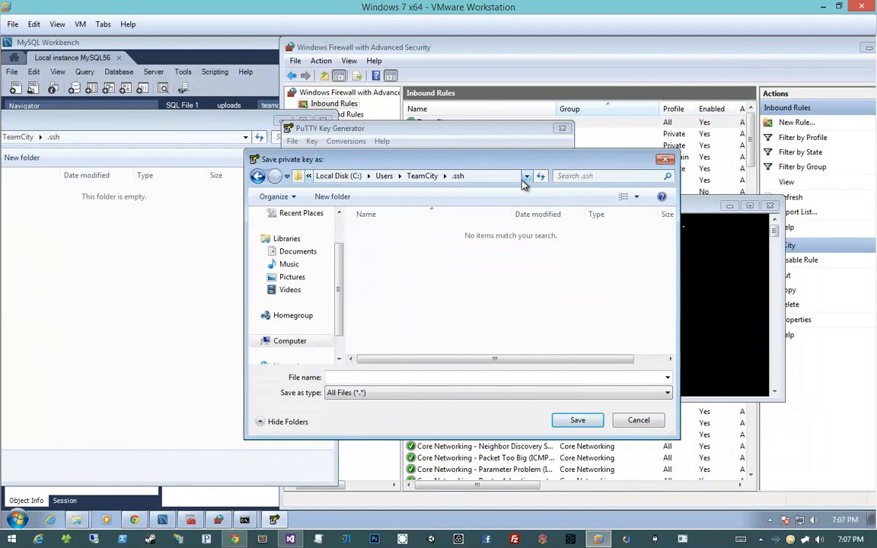
{"action": "left_click", "coordinate": [372, 376]}
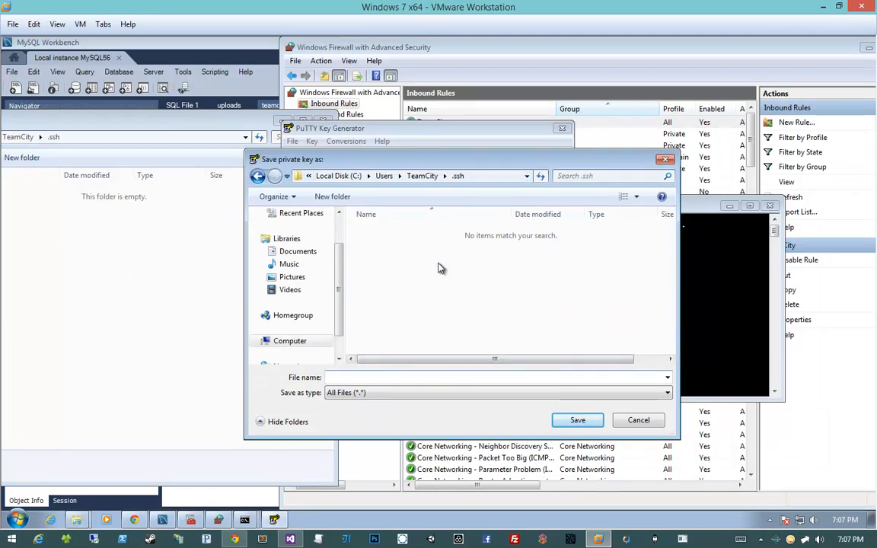
{"action": "type", "text": "key"}
{"action": "left_click", "coordinate": [580, 420]}
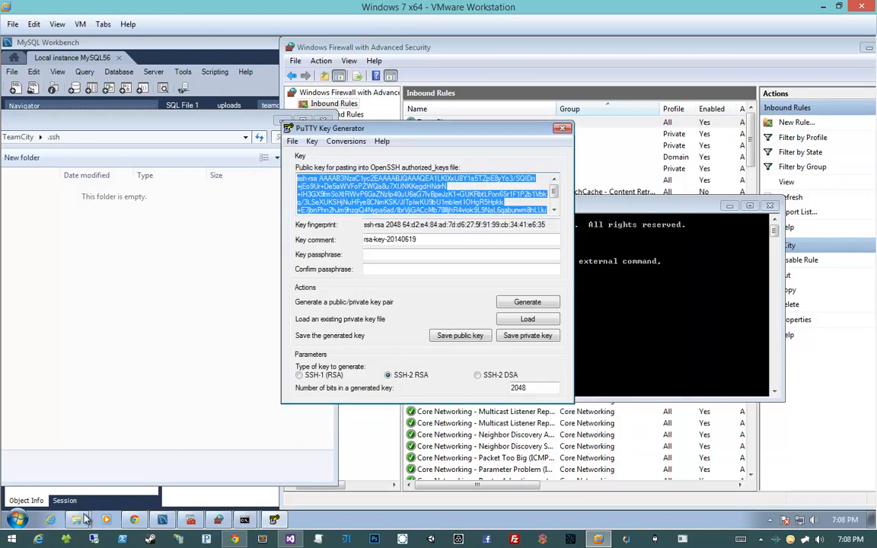
- Bring the .ssh folder window forward, select the key file, and place the PuTTY Key Generator window beside the file list
{"action": "left_click", "coordinate": [81, 517]}
{"action": "left_click_drag", "start_coordinate": [139, 122], "coordinate": [350, 120]}
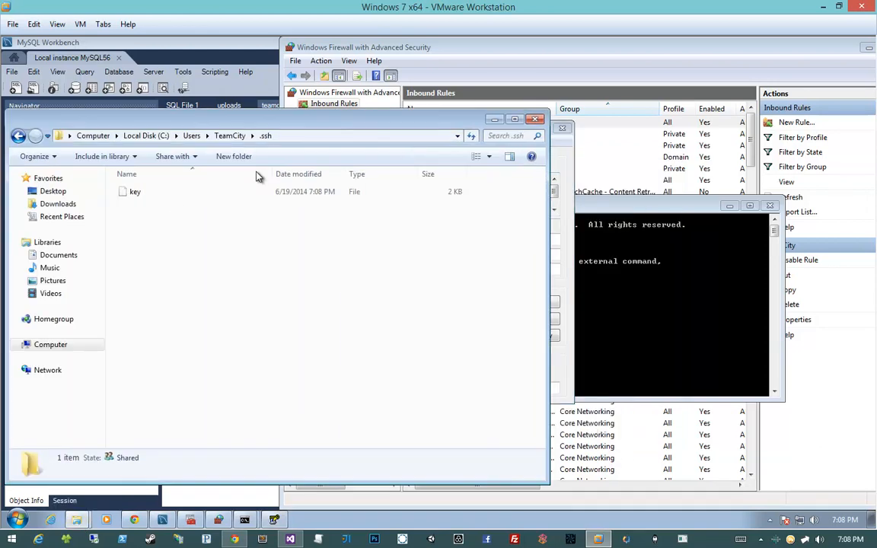
{"action": "left_click", "coordinate": [199, 194]}
{"action": "left_click", "coordinate": [558, 163]}
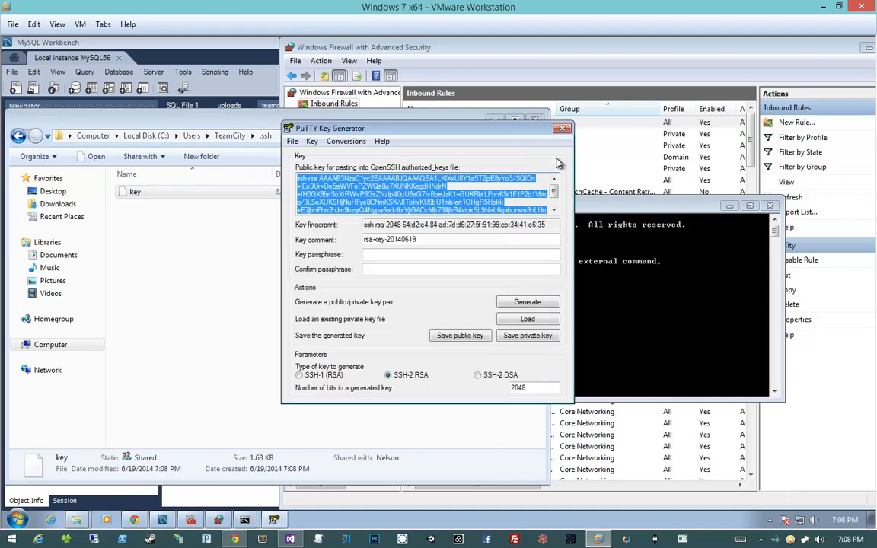
{"action": "left_click_drag", "start_coordinate": [359, 122], "coordinate": [600, 126]}
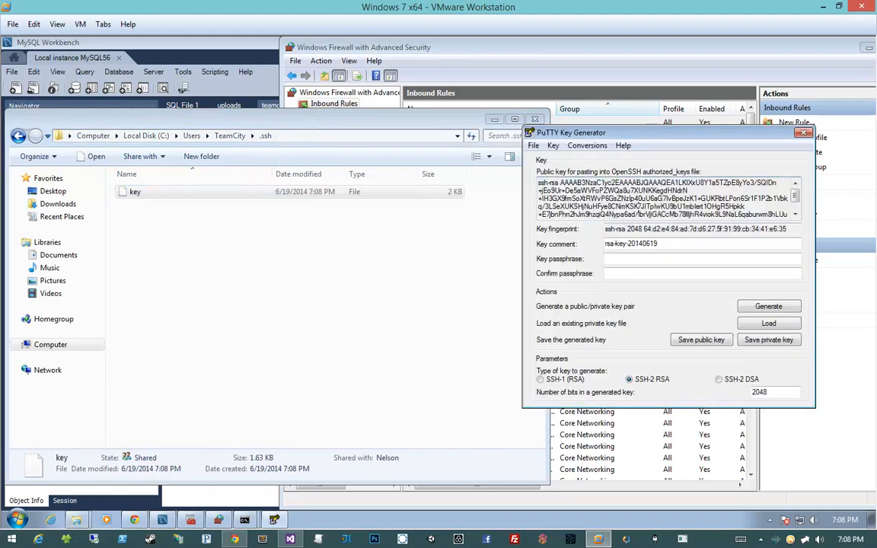
- Select the entire public key text in PuTTY Key Generator and copy it
{"action": "scroll", "coordinate": [642, 206], "scroll_direction": "down", "scroll_amount": 1}
{"action": "scroll", "coordinate": [642, 206], "scroll_direction": "up", "scroll_amount": 2}
{"action": "left_click_drag", "start_coordinate": [542, 184], "coordinate": [723, 245]}
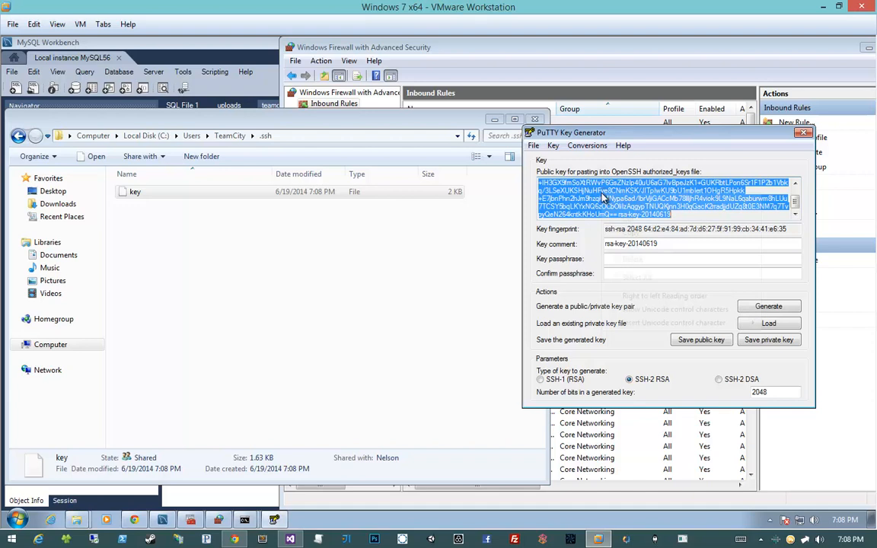
{"action": "right_click", "coordinate": [601, 196]}
{"action": "left_click", "coordinate": [631, 233]}
- Create an empty text file in the .ssh folder and name it key.pub, accepting the file extension change
{"action": "left_click", "coordinate": [298, 250]}
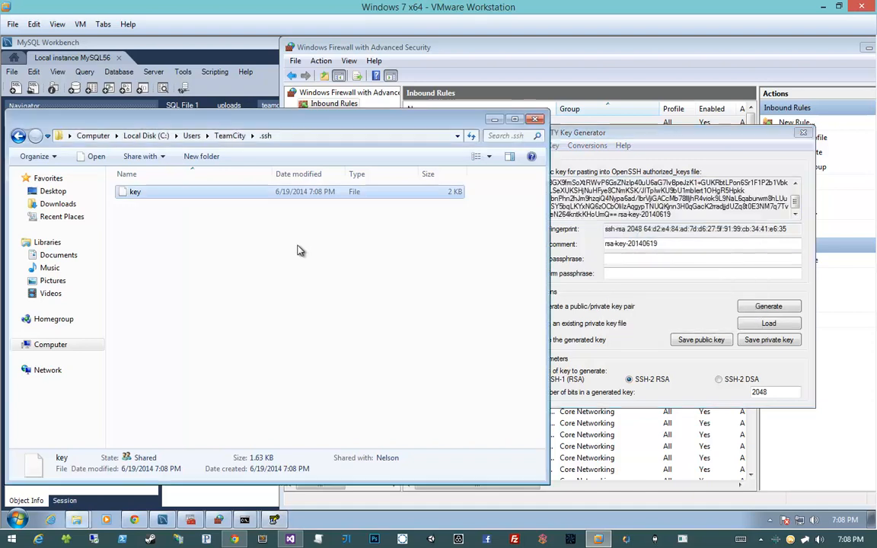
{"action": "right_click", "coordinate": [244, 227]}
{"action": "mouse_move", "coordinate": [272, 373]}
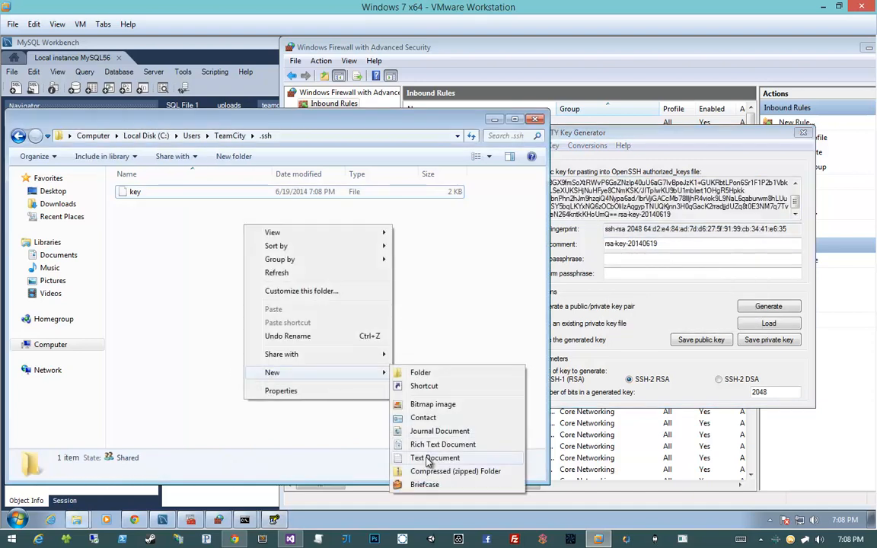
{"action": "left_click", "coordinate": [429, 457]}
{"action": "key", "text": "ctrl+a"}
{"action": "type", "text": "key.pub"}
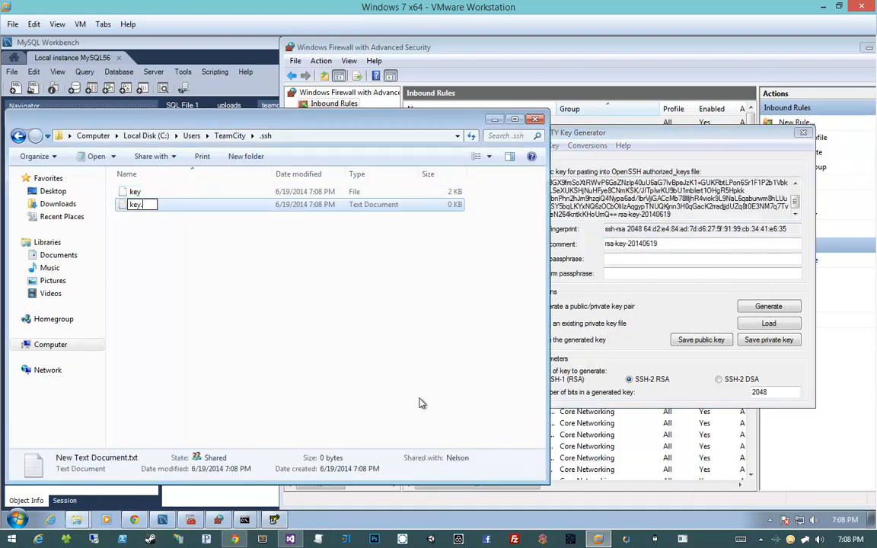
{"action": "key", "text": "Return"}
{"action": "key", "text": "Return"}
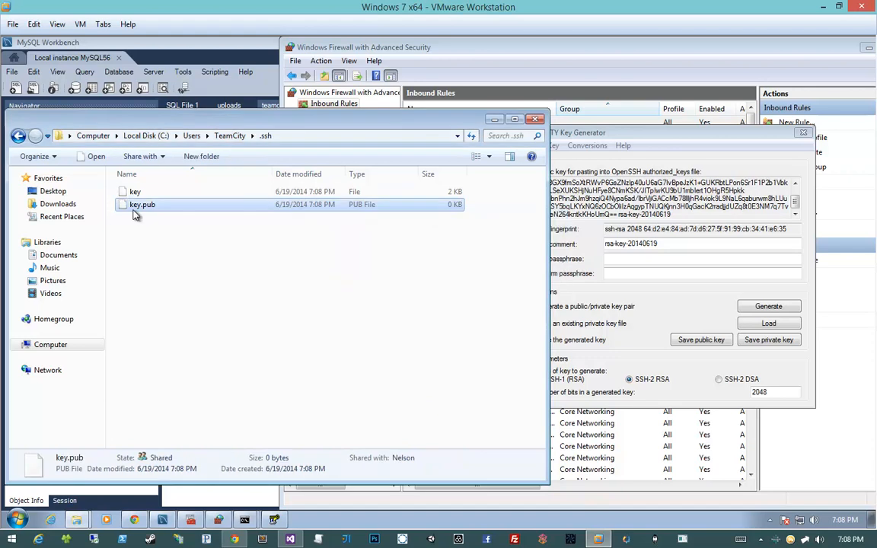
- Open key.pub with Notepad, picking it from the list of installed programs
{"action": "right_click", "coordinate": [141, 208]}
{"action": "left_click", "coordinate": [139, 211]}
{"action": "double_click", "coordinate": [140, 210]}
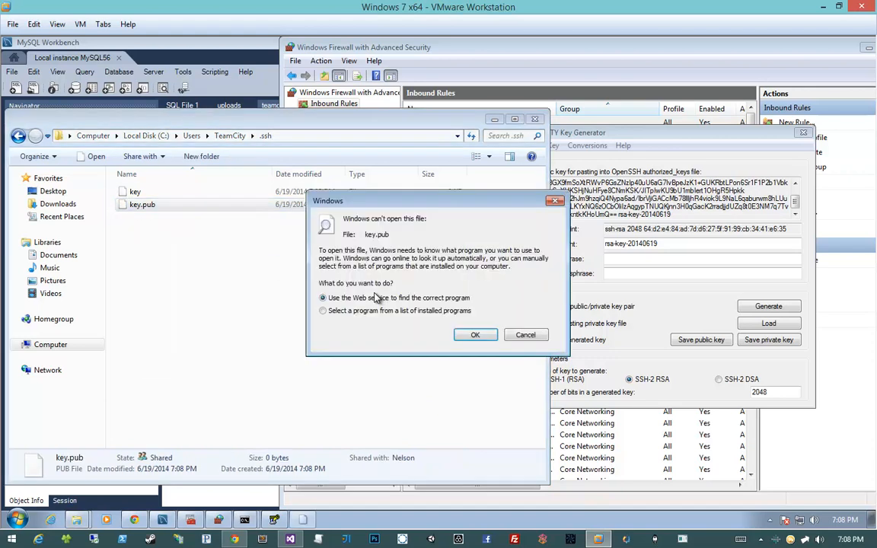
{"action": "left_click", "coordinate": [354, 282]}
{"action": "left_click", "coordinate": [424, 300]}
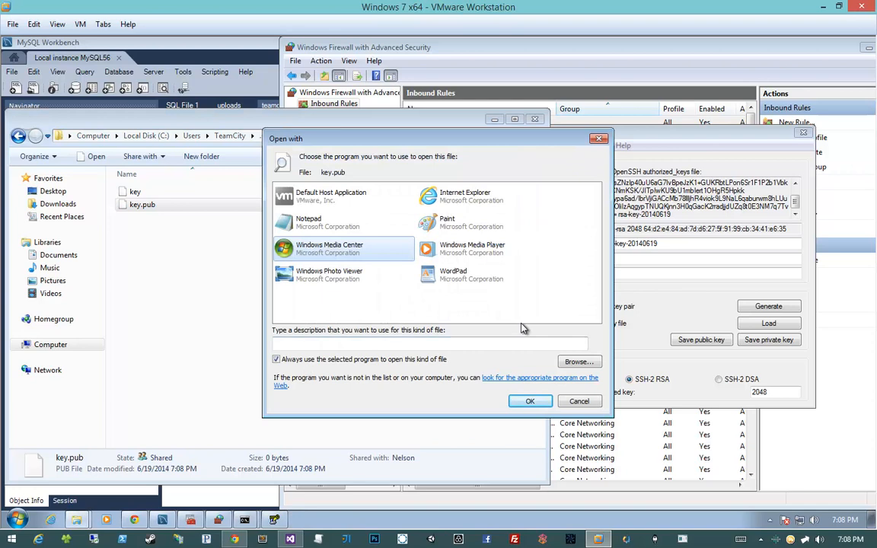
{"action": "left_click", "coordinate": [312, 222]}
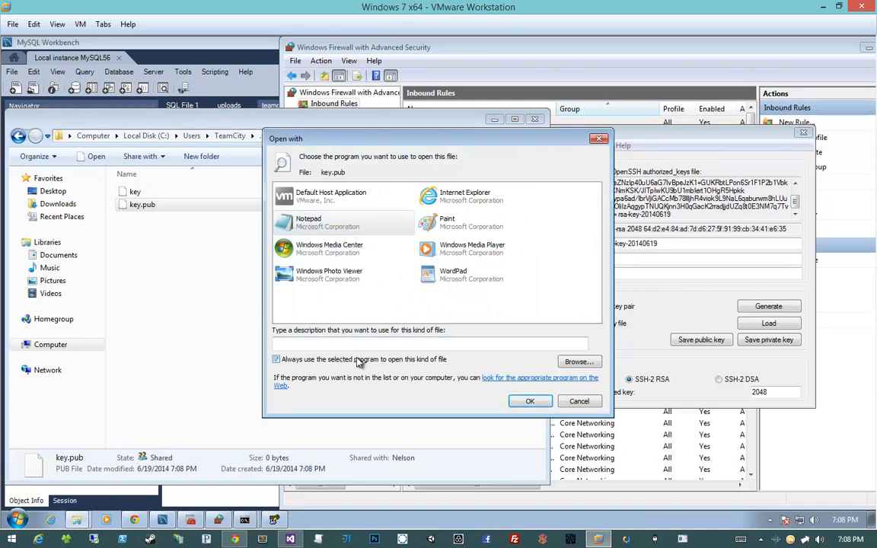
{"action": "left_click", "coordinate": [530, 401]}
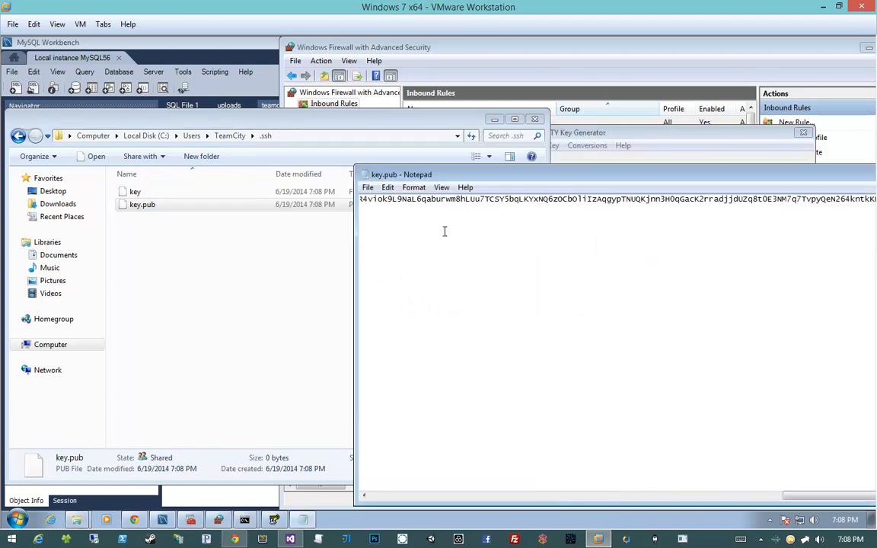
- Paste the copied public key into key.pub, check its beginning, and close Notepad saving the changes
{"action": "left_click_drag", "start_coordinate": [685, 496], "coordinate": [371, 449]}
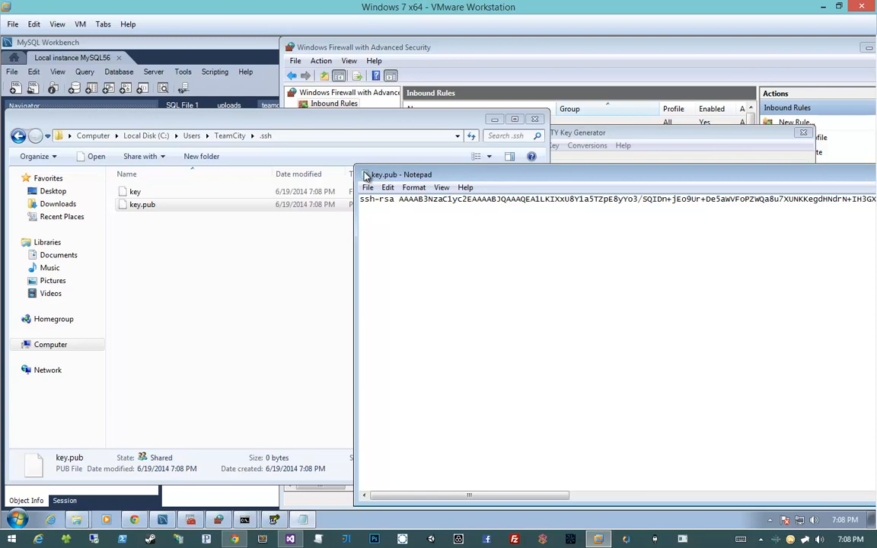
{"action": "key", "text": "alt+F4"}
{"action": "left_click", "coordinate": [418, 292]}
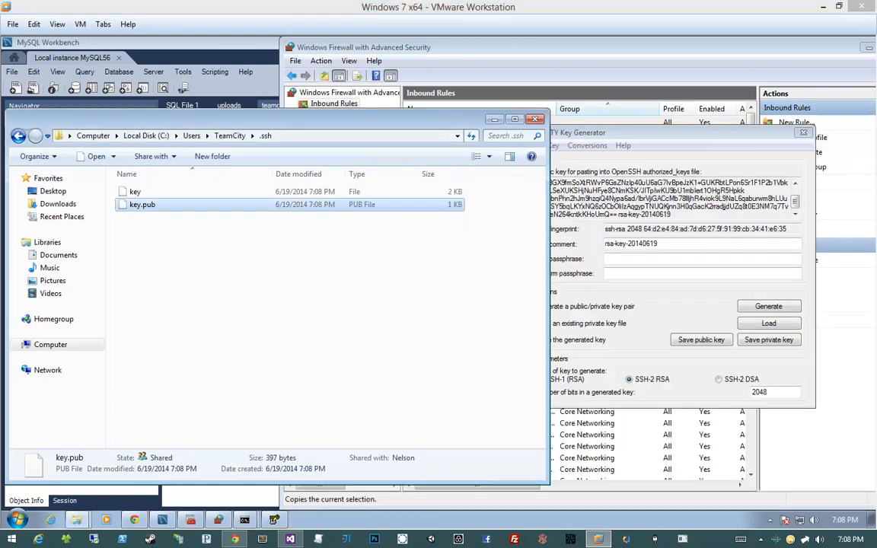
- Return to PuTTY Key Generator, reselect the entire public key text and copy it again
{"action": "right_click", "coordinate": [283, 206]}
{"action": "left_click", "coordinate": [611, 214]}
{"action": "left_click_drag", "start_coordinate": [670, 217], "coordinate": [514, 164]}
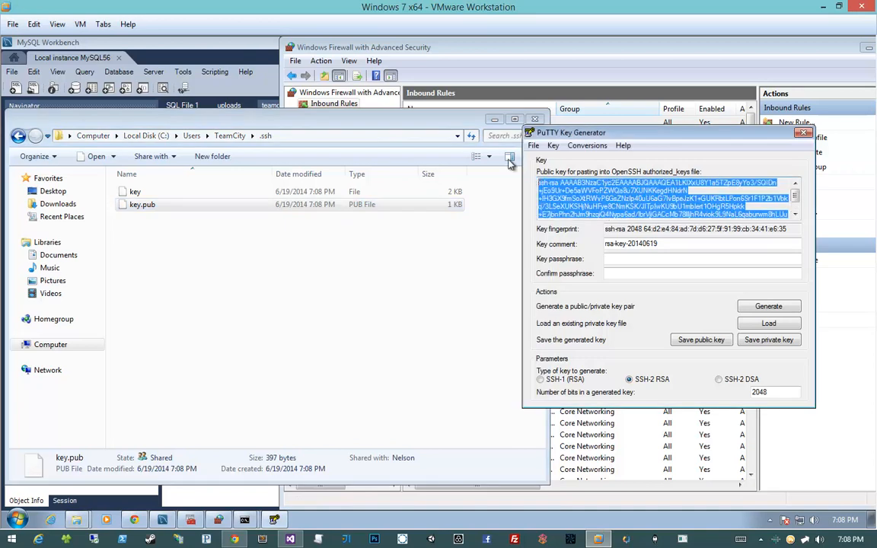
{"action": "left_click", "coordinate": [607, 184]}
{"action": "right_click", "coordinate": [605, 188]}
{"action": "double_click", "coordinate": [598, 187]}
{"action": "left_click", "coordinate": [596, 190]}
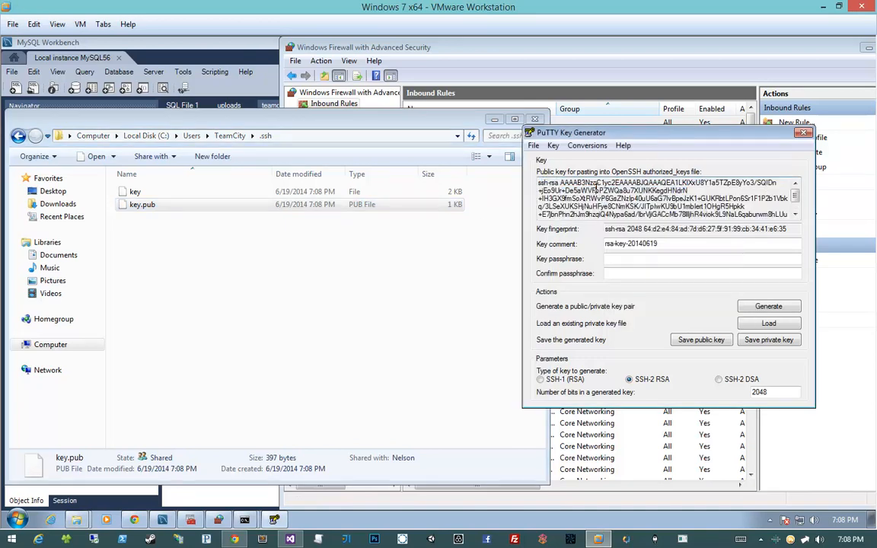
{"action": "scroll", "coordinate": [609, 196], "scroll_direction": "down", "scroll_amount": 1}
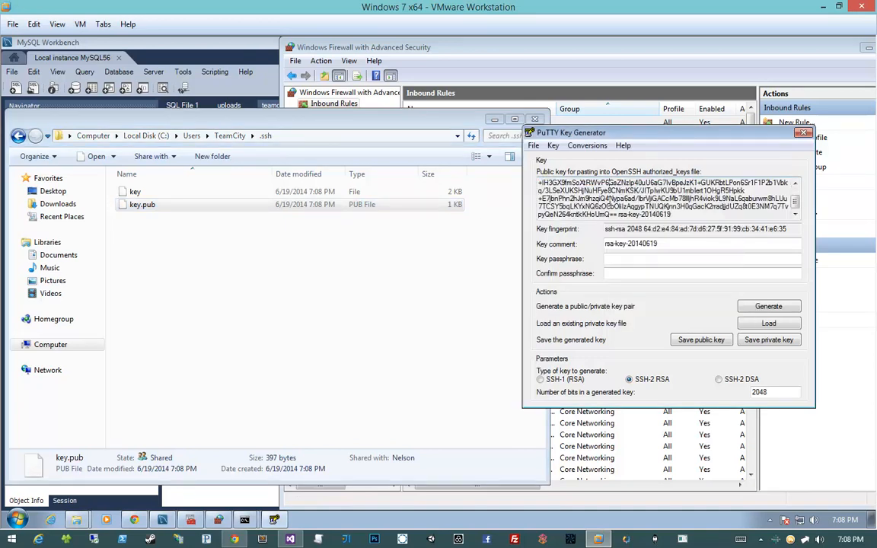
{"action": "left_click_drag", "start_coordinate": [693, 216], "coordinate": [472, 170]}
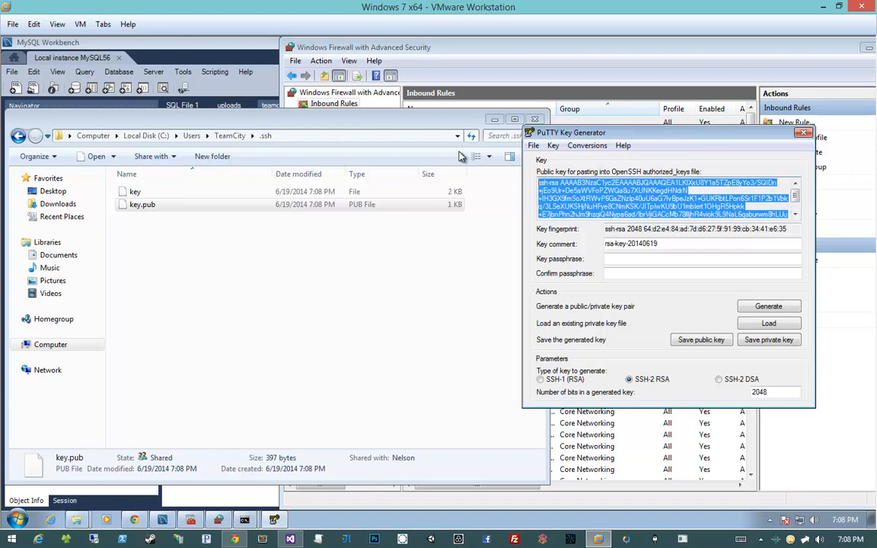
- Switch to the virtual machine's Chrome, open bitbucket.com in a new tab, and widen the browser window
{"action": "left_click", "coordinate": [135, 520]}
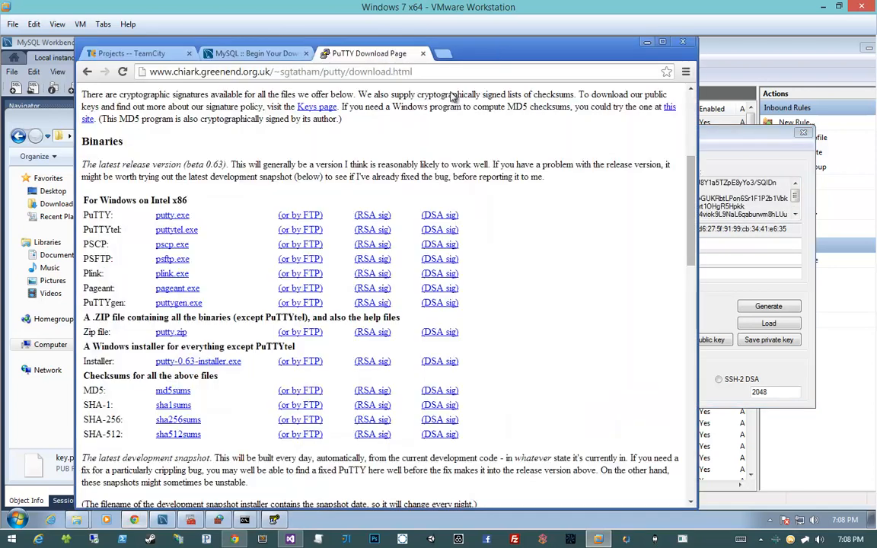
{"action": "left_click", "coordinate": [444, 55]}
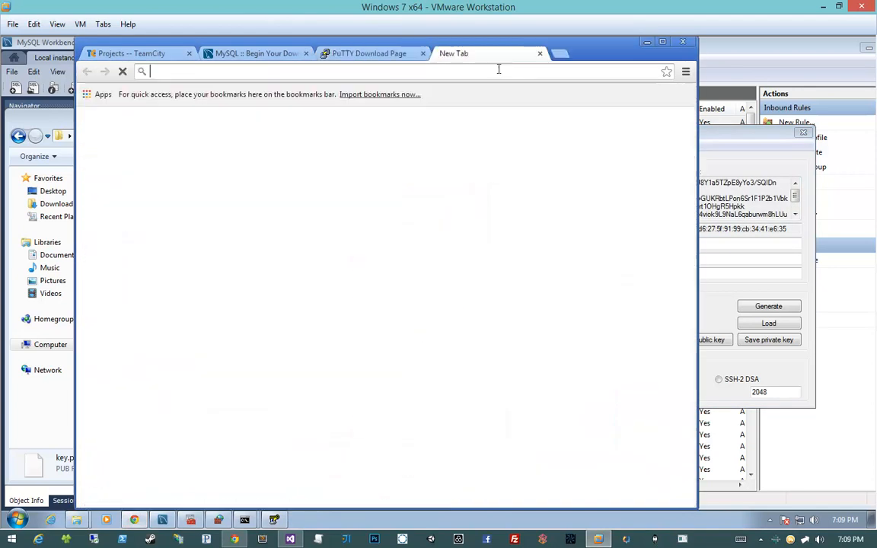
{"action": "type", "text": "bitbucket"}
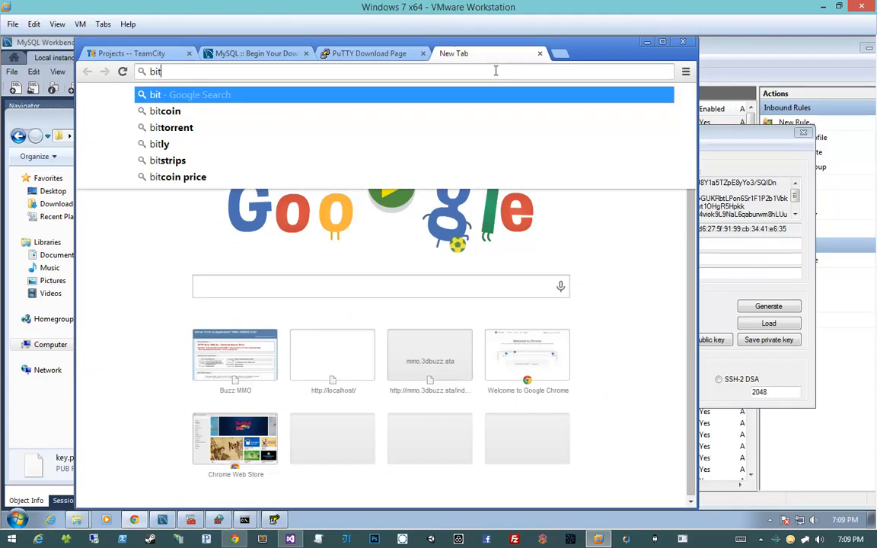
{"action": "key", "text": "ctrl+Return"}
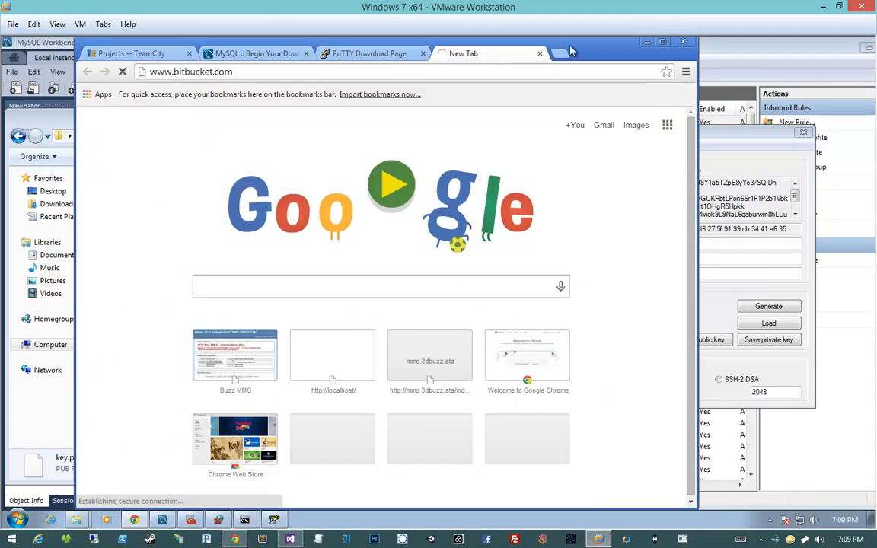
{"action": "left_click_drag", "start_coordinate": [544, 44], "coordinate": [503, 48]}
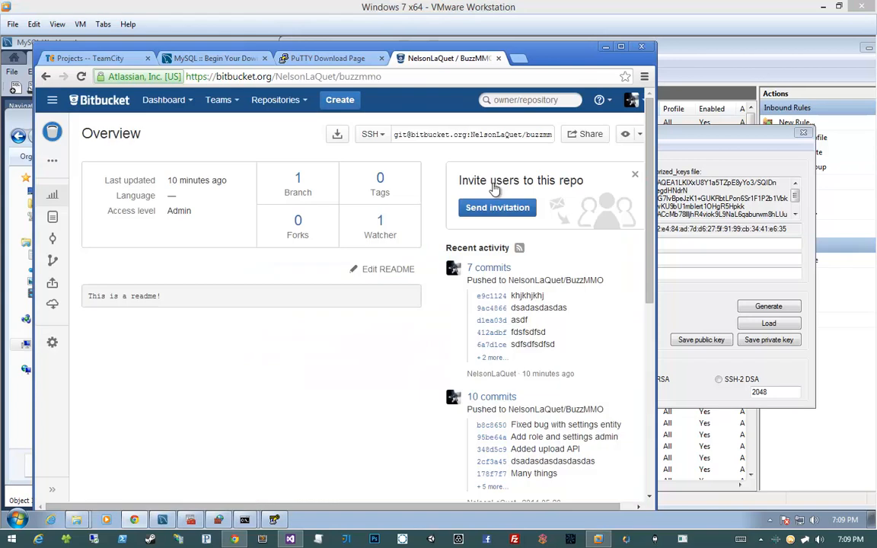
{"action": "left_click_drag", "start_coordinate": [655, 152], "coordinate": [781, 156]}
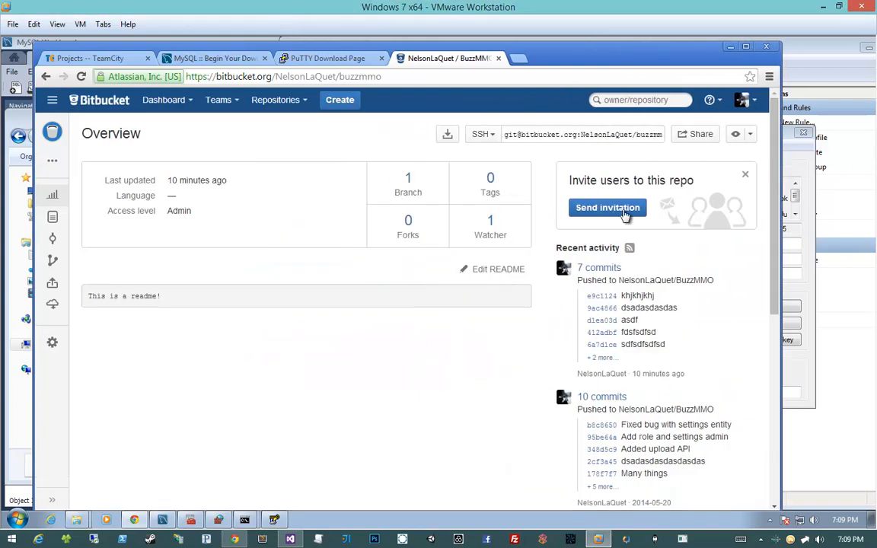
- Add a deployment key labelled "VM TeamCity" in the BuzzMMO repository settings, pasting the copied public key
{"action": "left_click", "coordinate": [57, 345]}
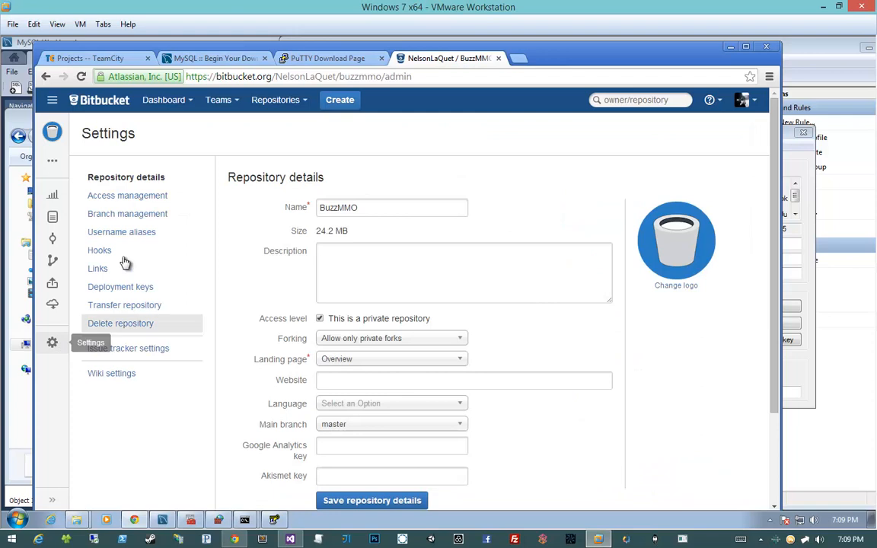
{"action": "left_click", "coordinate": [125, 287]}
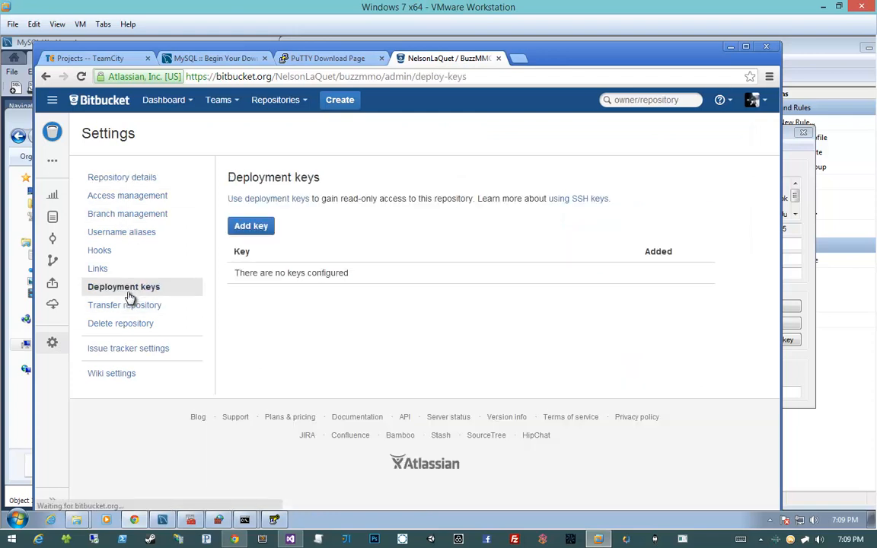
{"action": "left_click", "coordinate": [254, 227]}
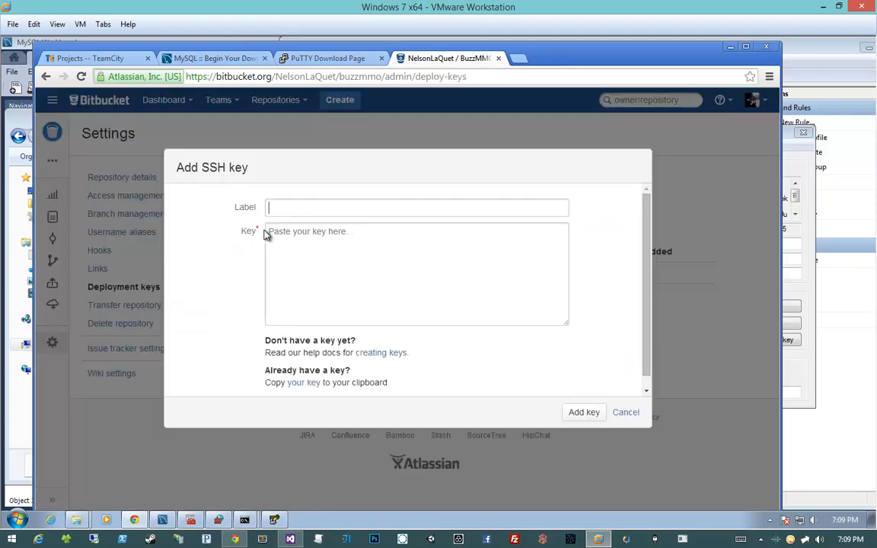
{"action": "key", "text": "Tab"}
{"action": "key", "text": "ctrl+a"}
{"action": "type", "text": "VM Te"}
{"action": "key", "text": "ctrl+v"}
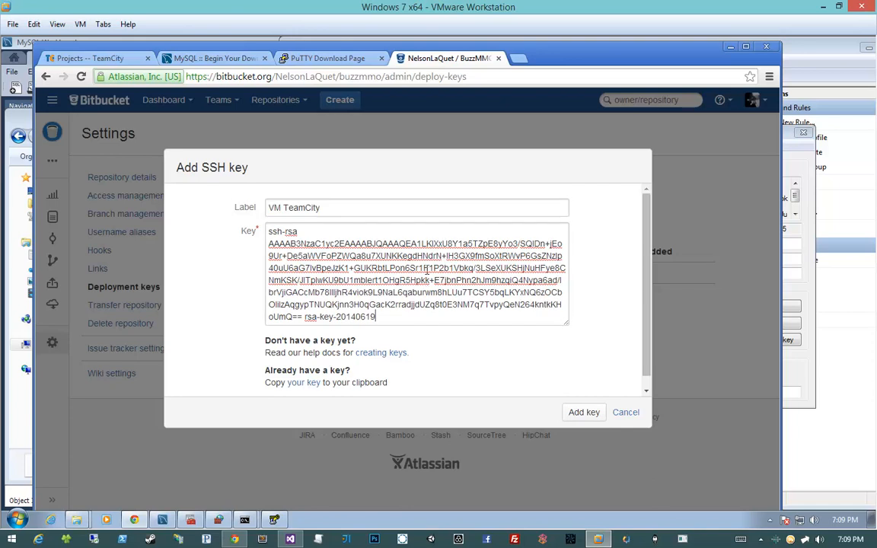
{"action": "left_click", "coordinate": [573, 415]}
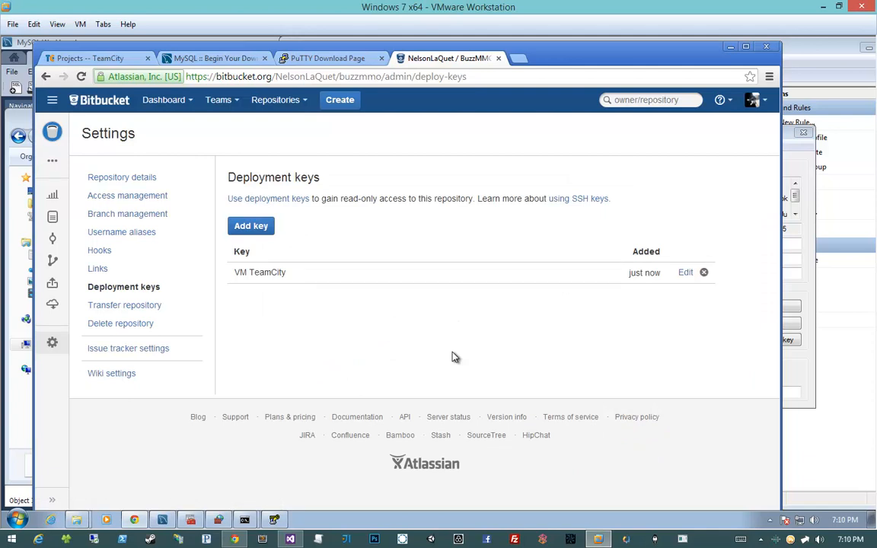
- Bring the .ssh folder window in front of the browser and select the private key file
{"action": "left_click", "coordinate": [32, 121]}
{"action": "left_click_drag", "start_coordinate": [93, 117], "coordinate": [383, 120]}
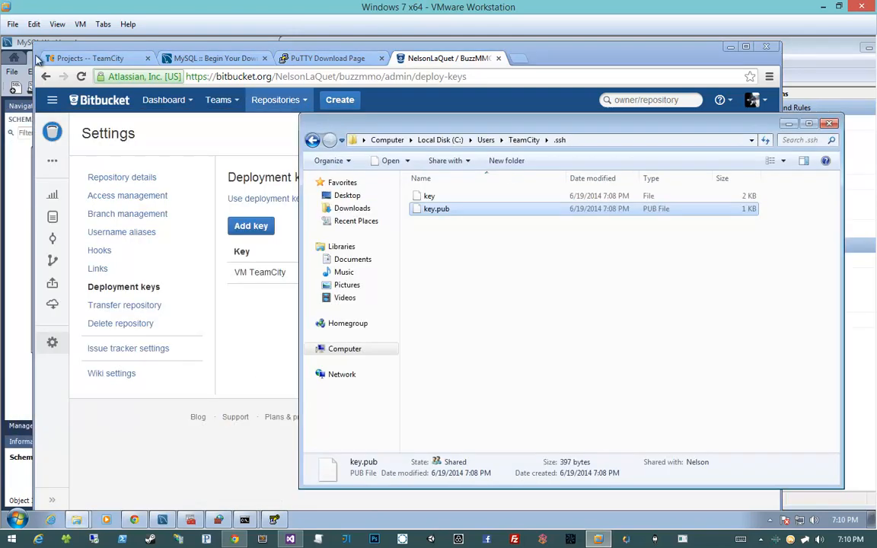
{"action": "left_click", "coordinate": [436, 197]}
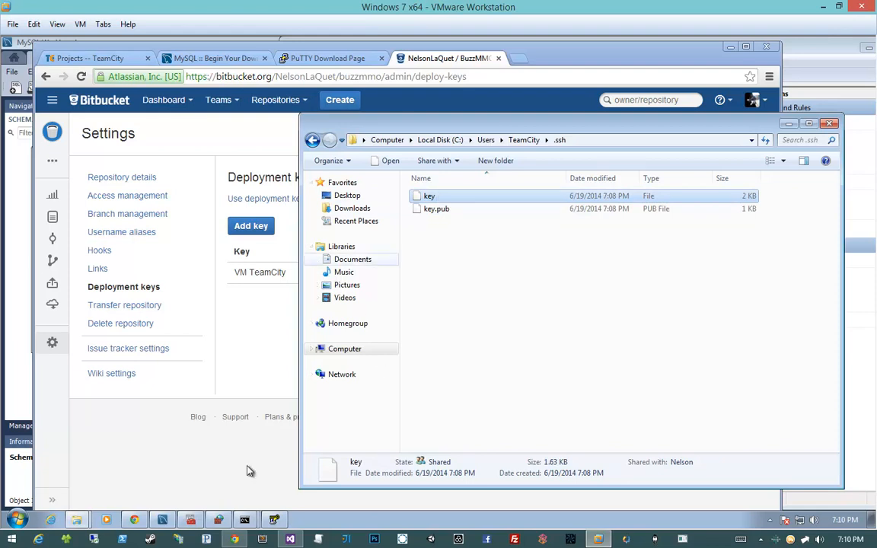
- Switch to the host's Chrome and set the new VCS root's private key path to c:\Users\TeamCity\.ssh\key
{"action": "left_click", "coordinate": [235, 539]}
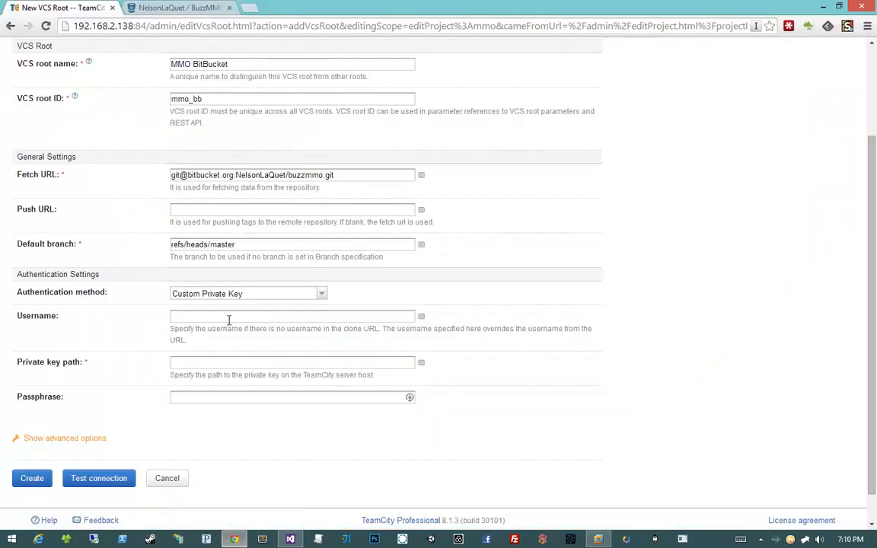
{"action": "left_click", "coordinate": [399, 364]}
{"action": "type", "text": "c"}
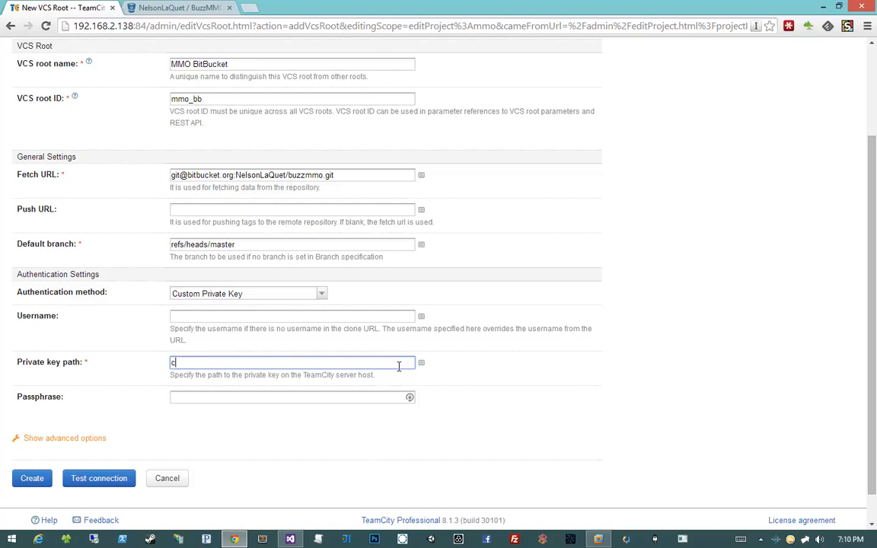
{"action": "type", "text": ":\\users\\TeamCity\\.ssh\\key"}
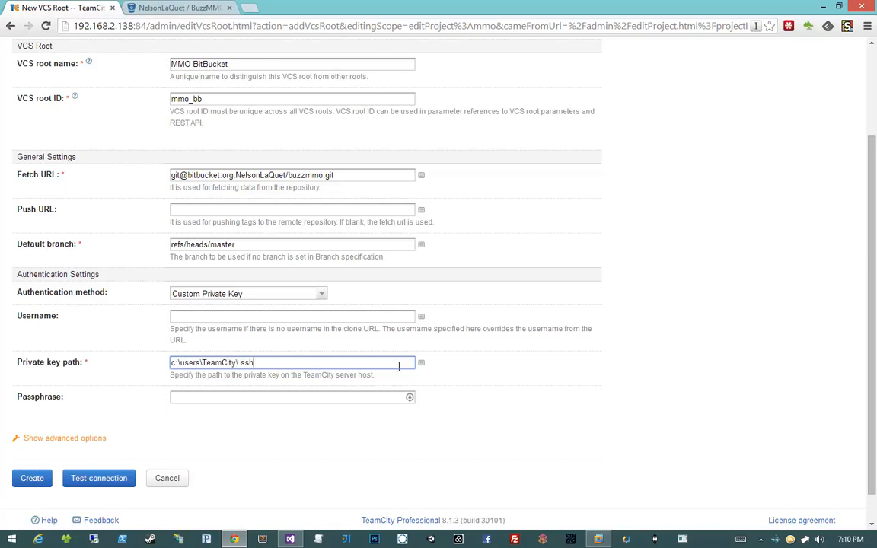
{"action": "key", "text": "Home"}
{"action": "key", "text": "Right"}
{"action": "key", "text": "Right"}
{"action": "key", "text": "Right"}
{"action": "key", "text": "Right"}
{"action": "key", "text": "Right"}
{"action": "key", "text": "Right"}
{"action": "key", "text": "Right"}
{"action": "key", "text": "Right"}
{"action": "key", "text": "Right"}
{"action": "key", "text": "Left"}
{"action": "key", "text": "ctrl+BackSpace"}
{"action": "type", "text": "Users"}
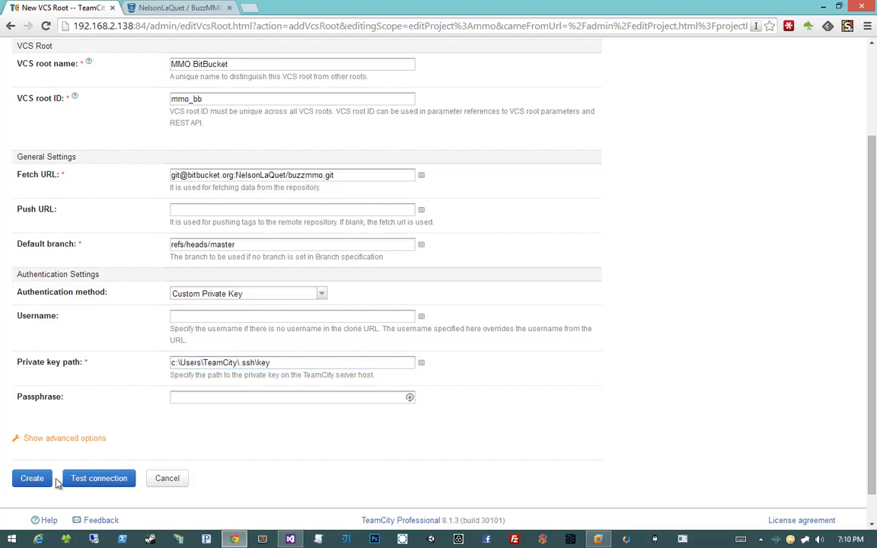
- Test the new VCS root's connection to the repository and dismiss the result
{"action": "left_click", "coordinate": [116, 478]}
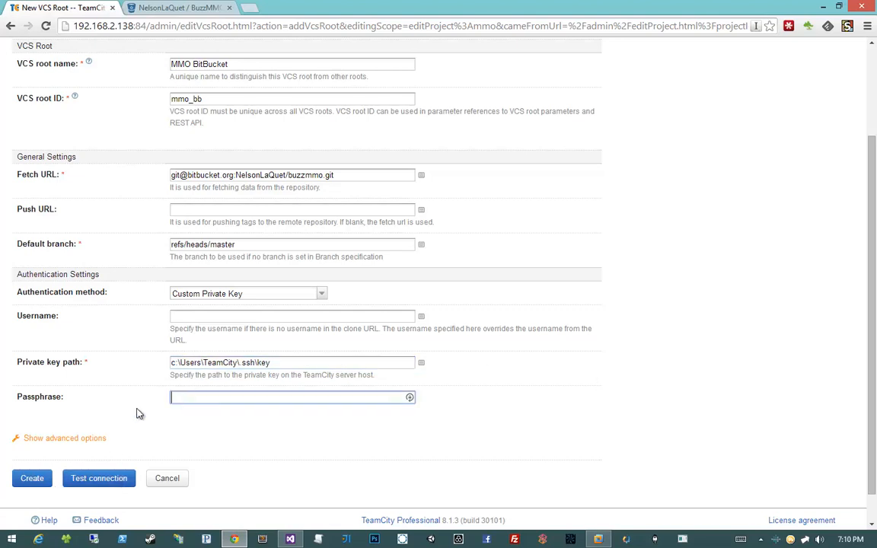
{"action": "left_click", "coordinate": [89, 480]}
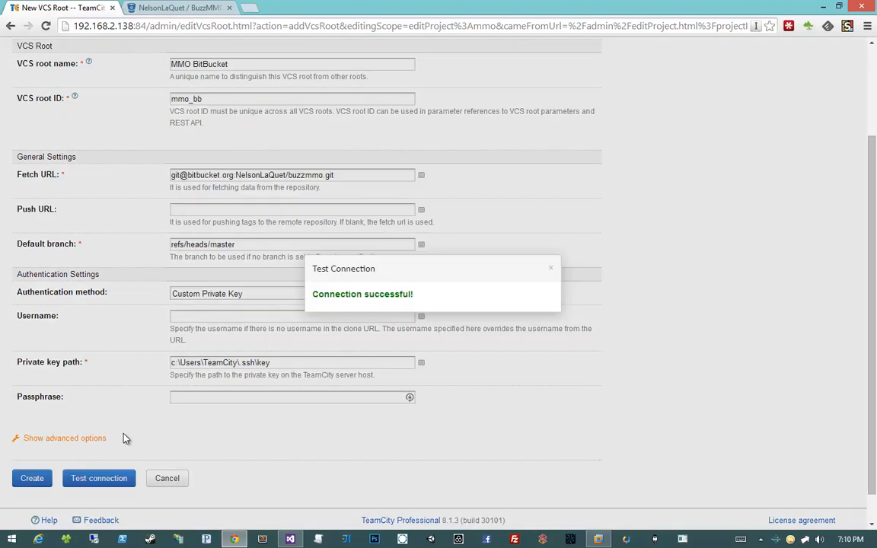
{"action": "left_click", "coordinate": [551, 269]}
{"action": "scroll", "coordinate": [548, 272], "scroll_direction": "down", "scroll_amount": 3}
{"action": "scroll", "coordinate": [548, 272], "scroll_direction": "up", "scroll_amount": 3}
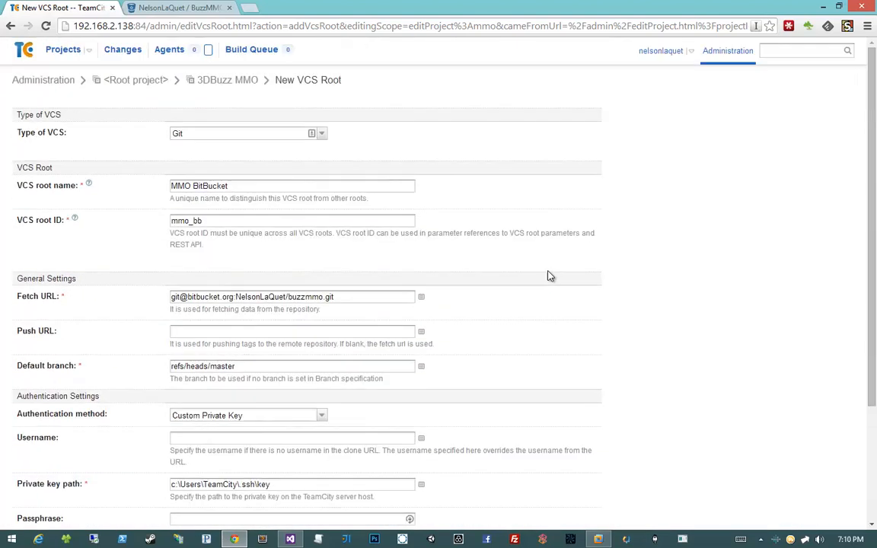
{"action": "scroll", "coordinate": [548, 272], "scroll_direction": "down", "scroll_amount": 3}
{"action": "scroll", "coordinate": [548, 272], "scroll_direction": "up", "scroll_amount": 3}
{"action": "scroll", "coordinate": [228, 196], "scroll_direction": "down", "scroll_amount": 3}
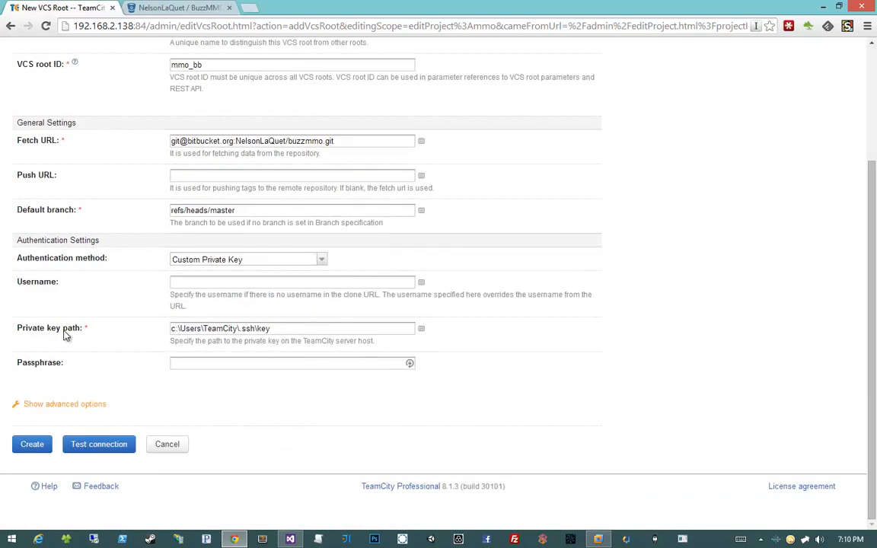
- Create the VCS root and open the general settings of the 3DBuzz MMO project
{"action": "left_click", "coordinate": [17, 447]}
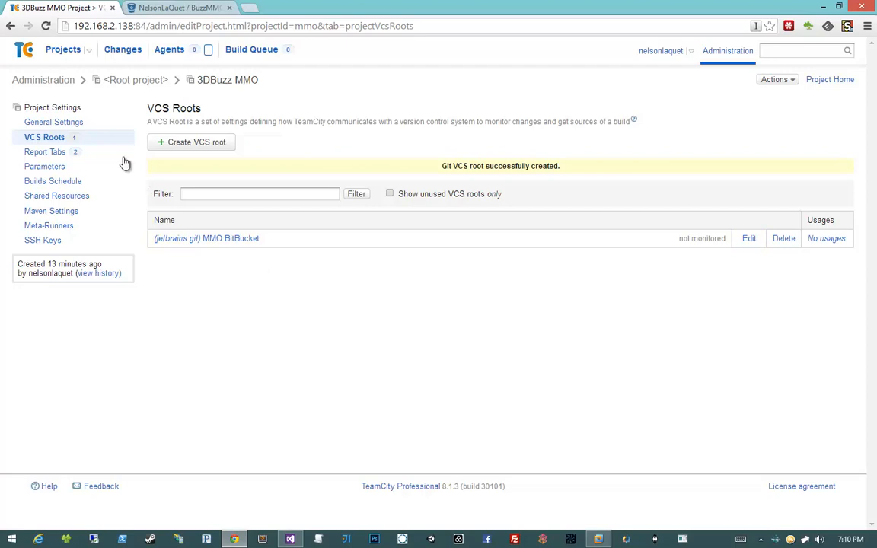
{"action": "left_click", "coordinate": [77, 124]}
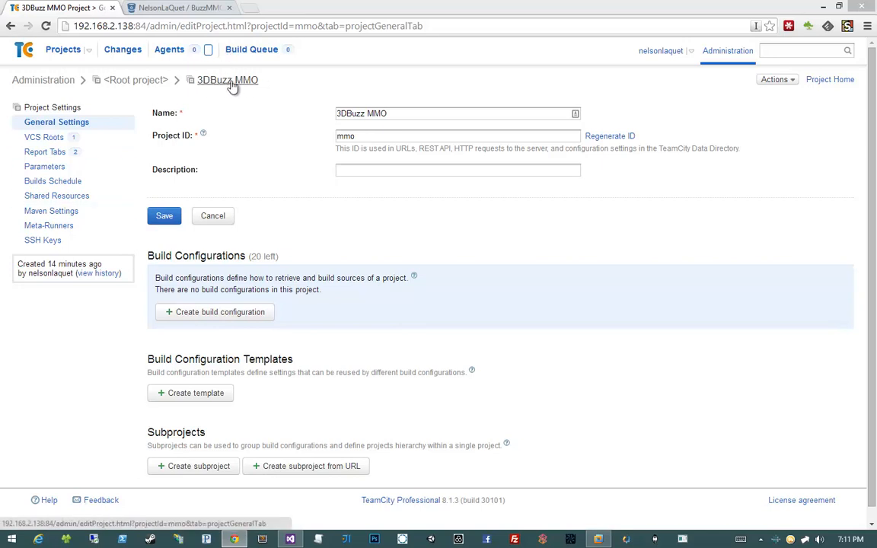
{"action": "left_click", "coordinate": [713, 55]}
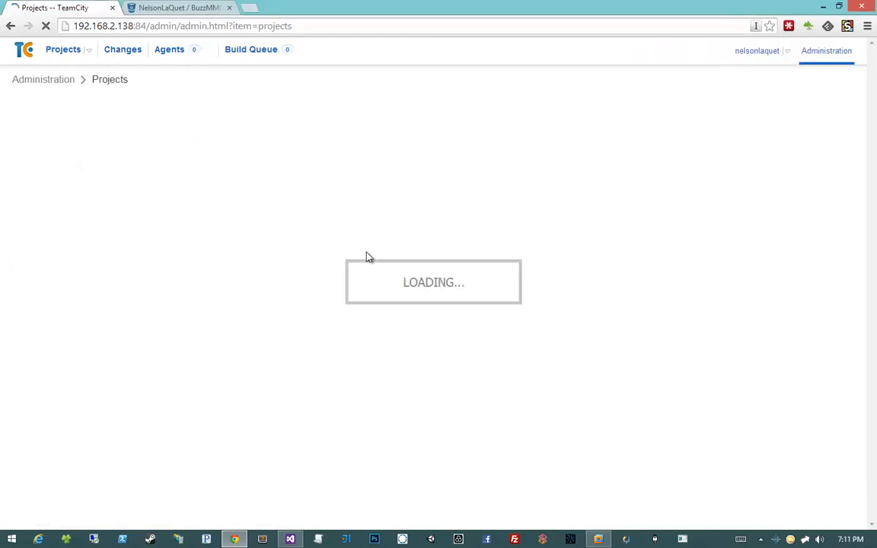
{"action": "left_click", "coordinate": [195, 238]}
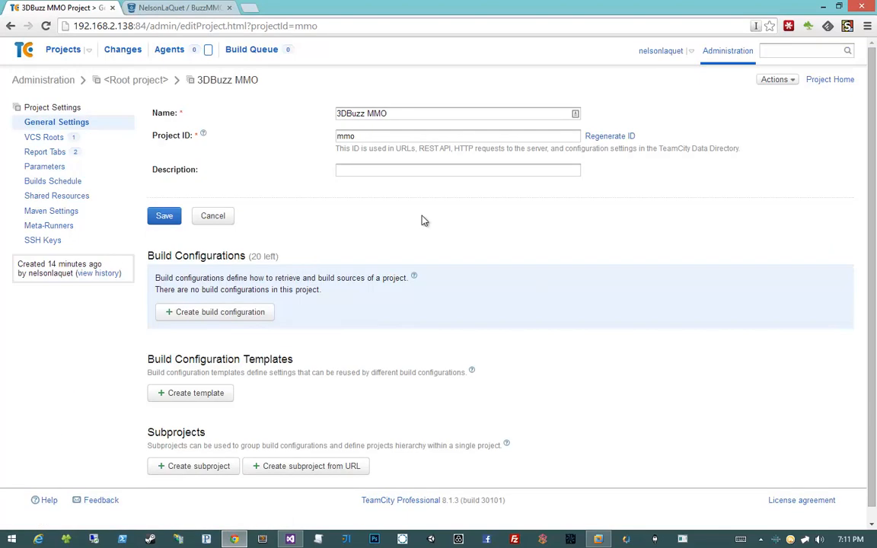
{"action": "left_click_drag", "start_coordinate": [147, 258], "coordinate": [404, 258]}
{"action": "left_click", "coordinate": [405, 260]}
- Create a build configuration named "Build and Test" in the 3DBuzz MMO project
{"action": "left_click", "coordinate": [212, 315]}
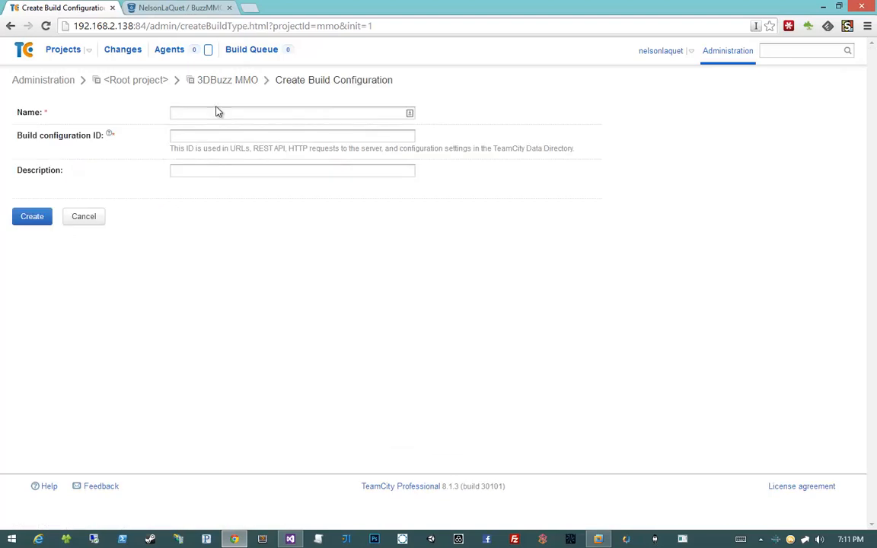
{"action": "left_click", "coordinate": [226, 113]}
{"action": "type", "text": "Build and Test"}
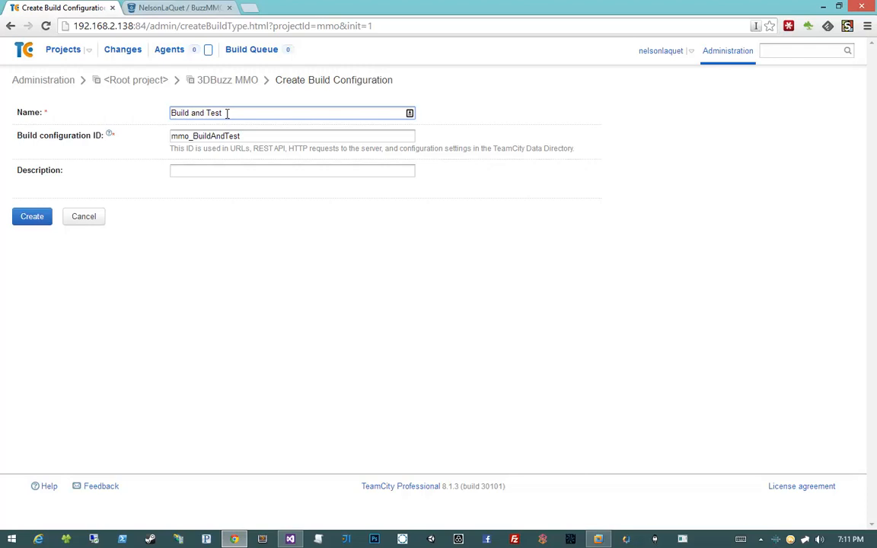
{"action": "left_click", "coordinate": [51, 220]}
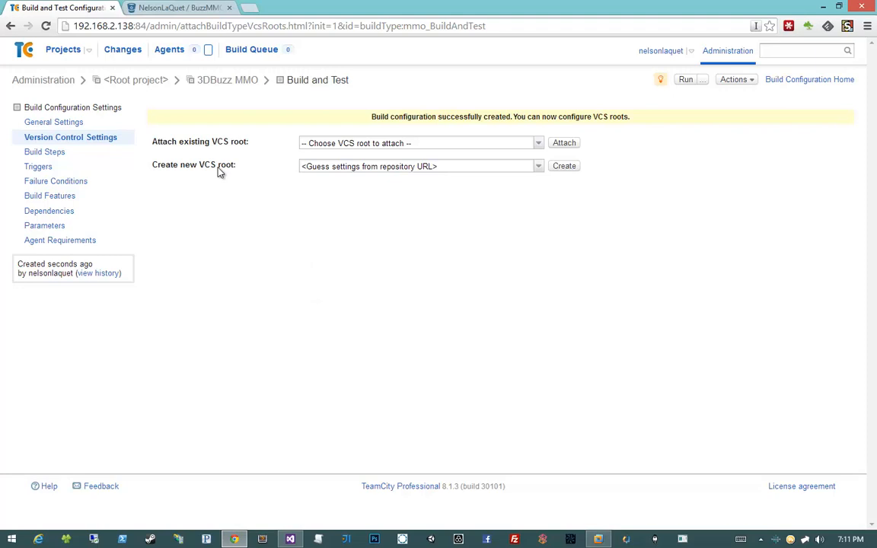
- Attach the existing MMO BitBucket VCS root to the build configuration and let it scan for build steps
{"action": "left_click", "coordinate": [539, 143]}
{"action": "left_click", "coordinate": [337, 182]}
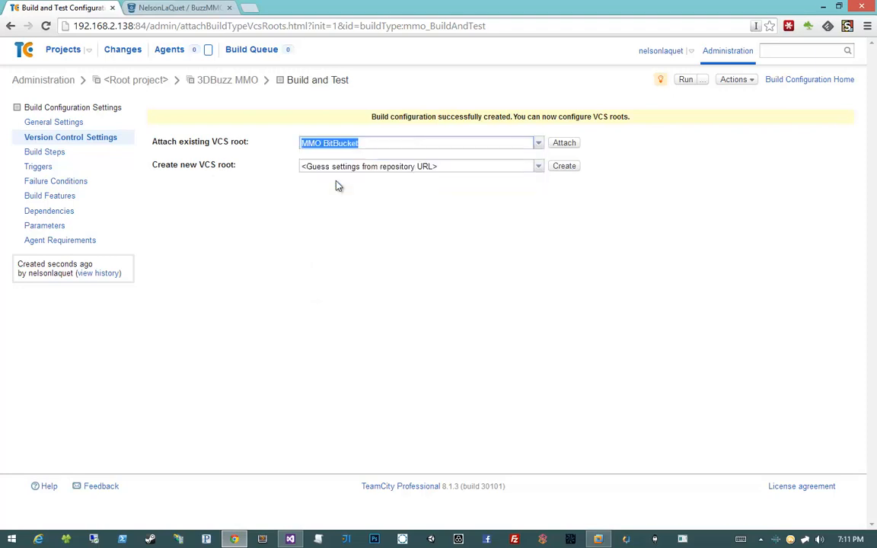
{"action": "left_click", "coordinate": [562, 144]}
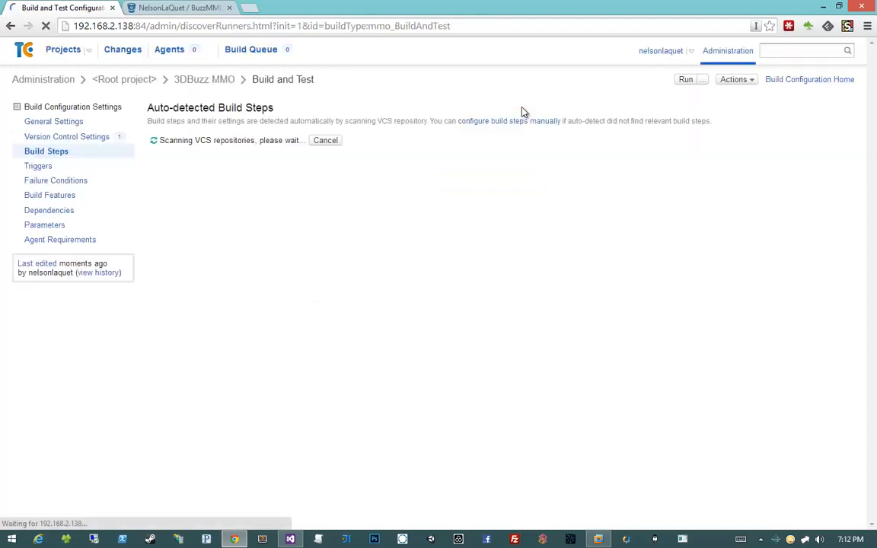
{"action": "right_click", "coordinate": [452, 219]}
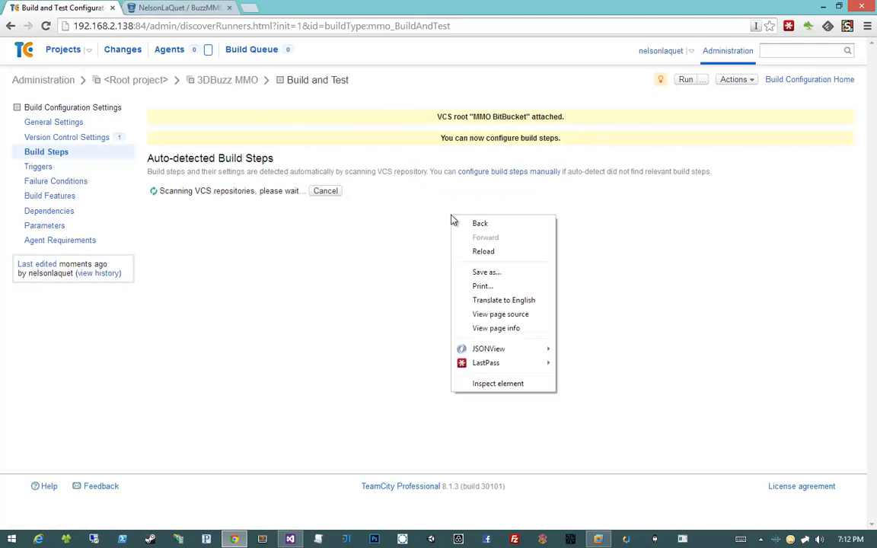
{"action": "left_click", "coordinate": [453, 218]}
{"action": "left_click_drag", "start_coordinate": [435, 139], "coordinate": [572, 138]}
{"action": "left_click", "coordinate": [572, 138]}
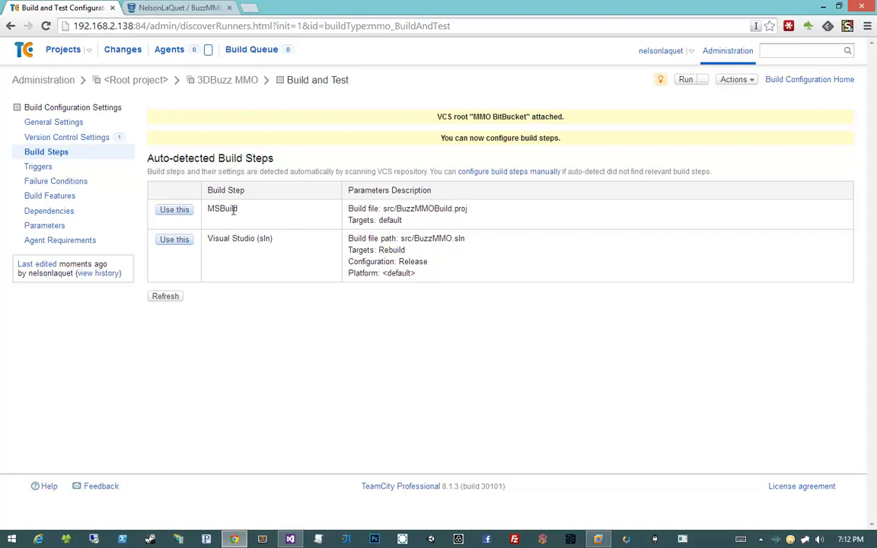
- Use the auto-detected MSBuild step for src/BuzzMMOBuild.proj and open it for editing
{"action": "left_click_drag", "start_coordinate": [470, 221], "coordinate": [348, 216]}
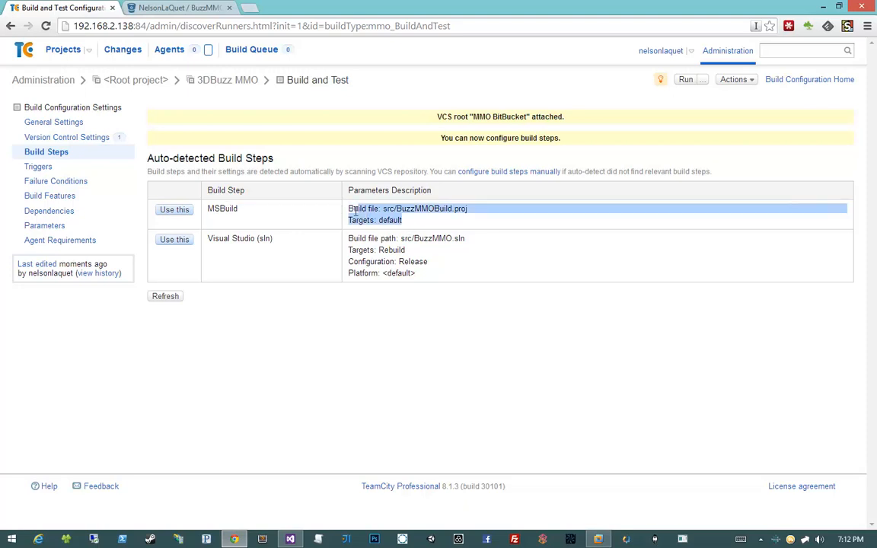
{"action": "left_click", "coordinate": [438, 220]}
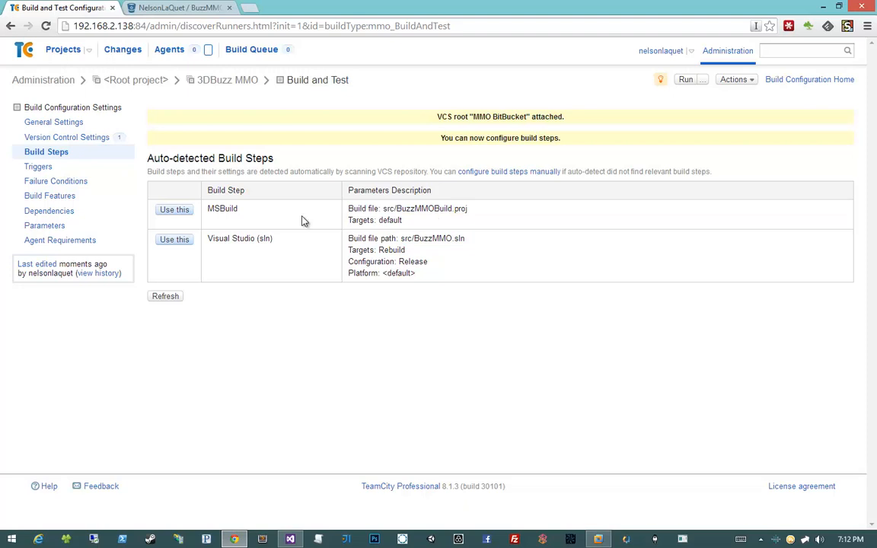
{"action": "left_click_drag", "start_coordinate": [219, 238], "coordinate": [333, 251]}
{"action": "left_click", "coordinate": [335, 249]}
{"action": "left_click", "coordinate": [176, 215]}
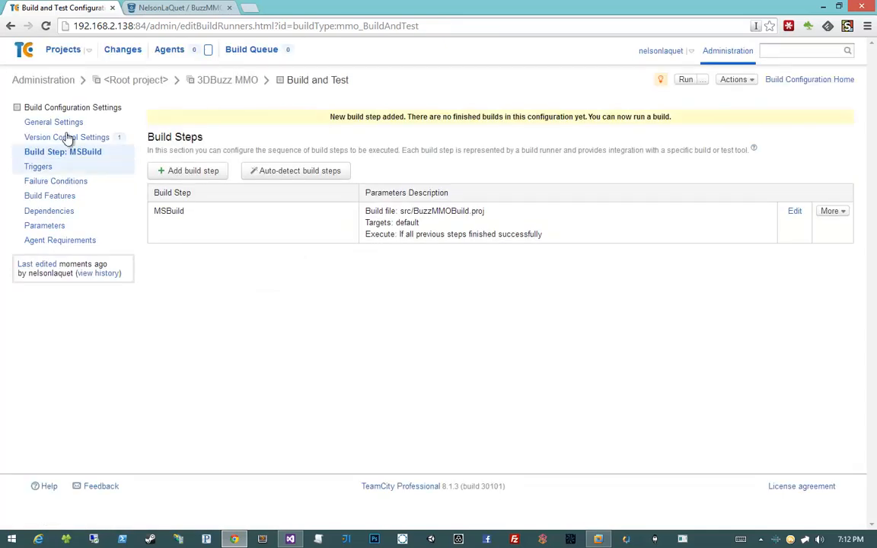
{"action": "left_click", "coordinate": [471, 231]}
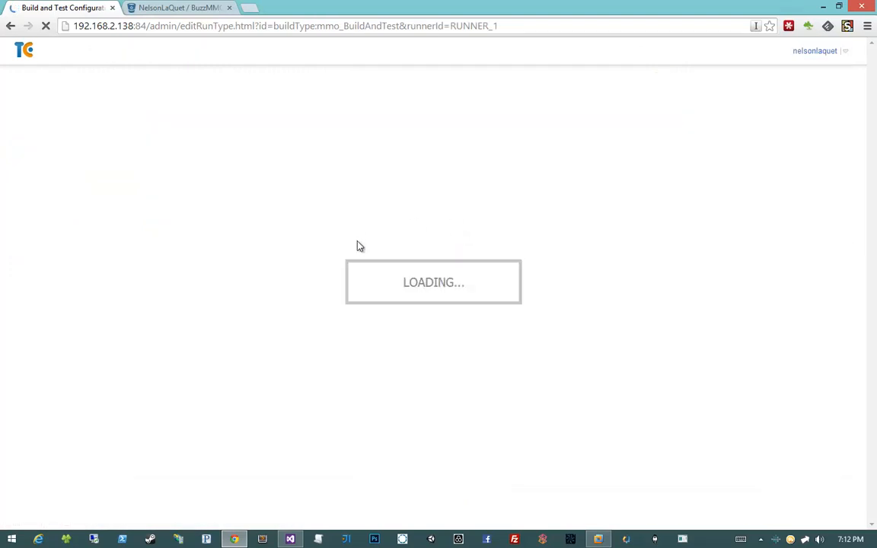
- Switch to Visual Studio, open BuzzMMOBuild.proj from the Build folder and select the BuildSolution target name
{"action": "key", "text": "alt+Tab"}
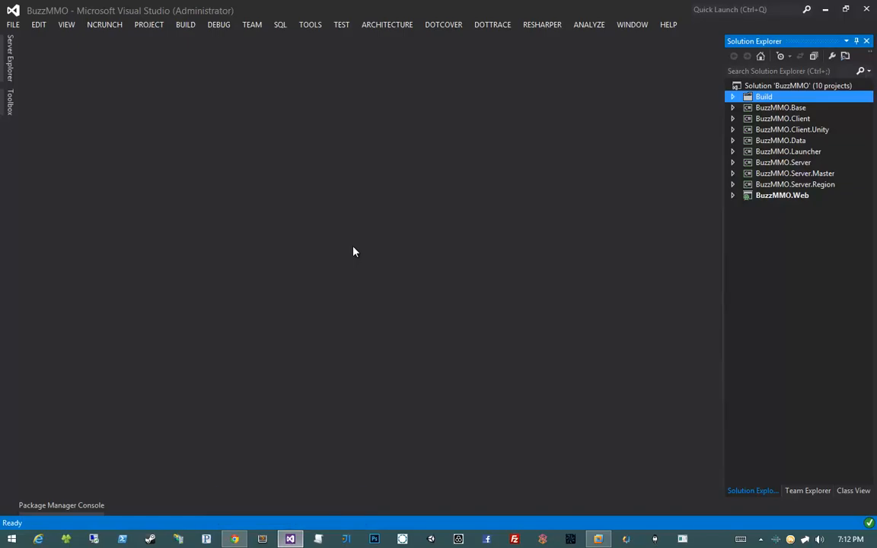
{"action": "left_click", "coordinate": [732, 97]}
{"action": "double_click", "coordinate": [795, 118]}
{"action": "left_click", "coordinate": [329, 186]}
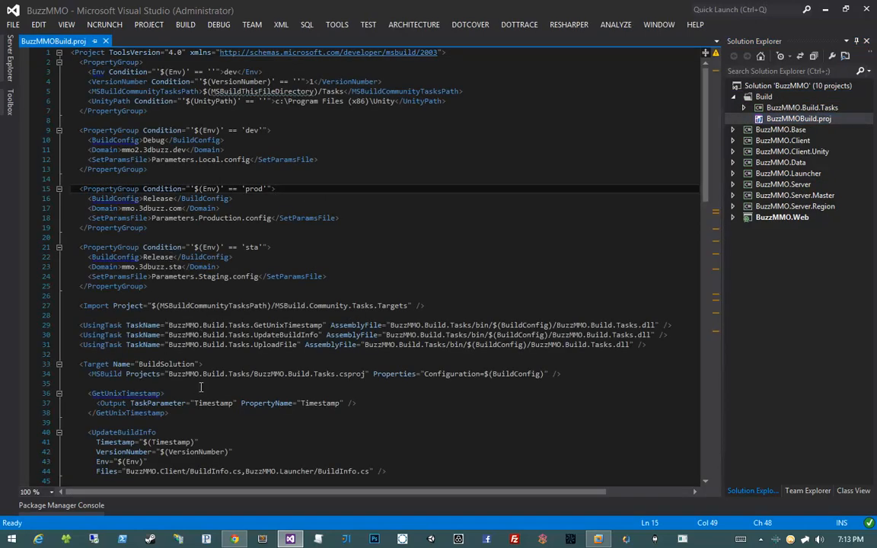
{"action": "scroll", "coordinate": [303, 318], "scroll_direction": "down", "scroll_amount": 3}
{"action": "double_click", "coordinate": [166, 274]}
{"action": "scroll", "coordinate": [242, 291], "scroll_direction": "up", "scroll_amount": 2}
{"action": "scroll", "coordinate": [242, 291], "scroll_direction": "up", "scroll_amount": 1}
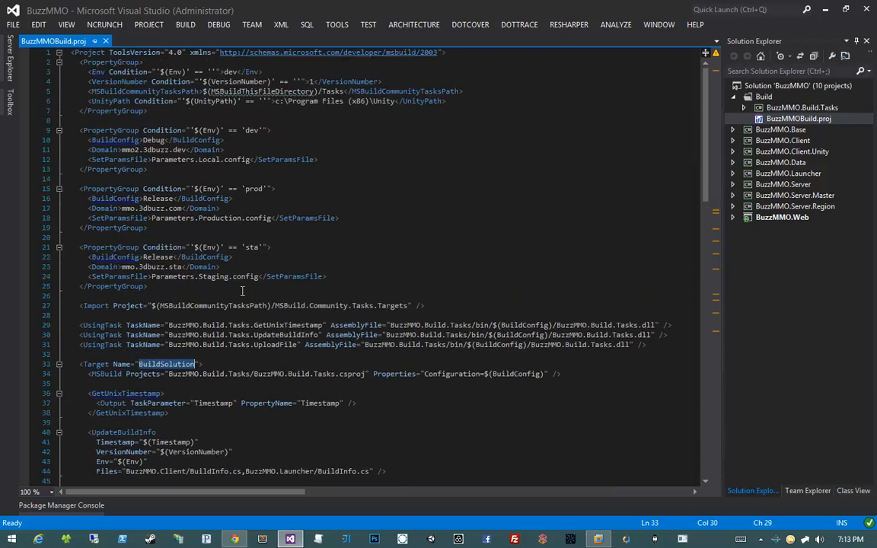
- Switch back to Chrome and choose Microsoft Build Tools 2013, ToolsVersion 4.0 and run platform x86 for the build step
{"action": "key", "text": "alt+Tab"}
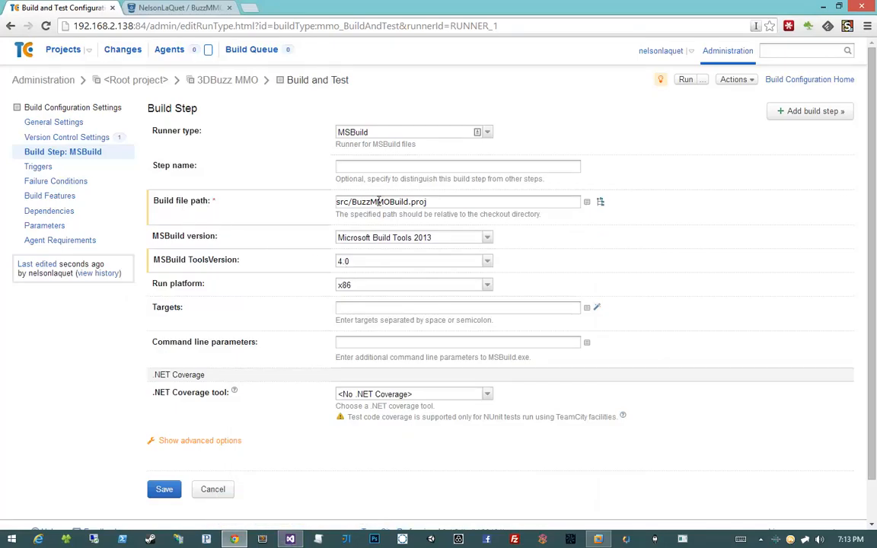
{"action": "left_click", "coordinate": [379, 238]}
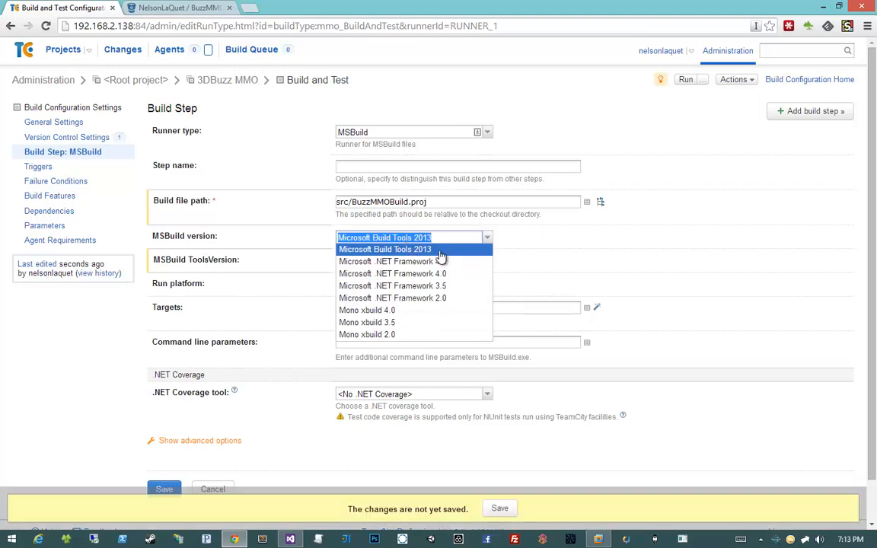
{"action": "left_click", "coordinate": [461, 250]}
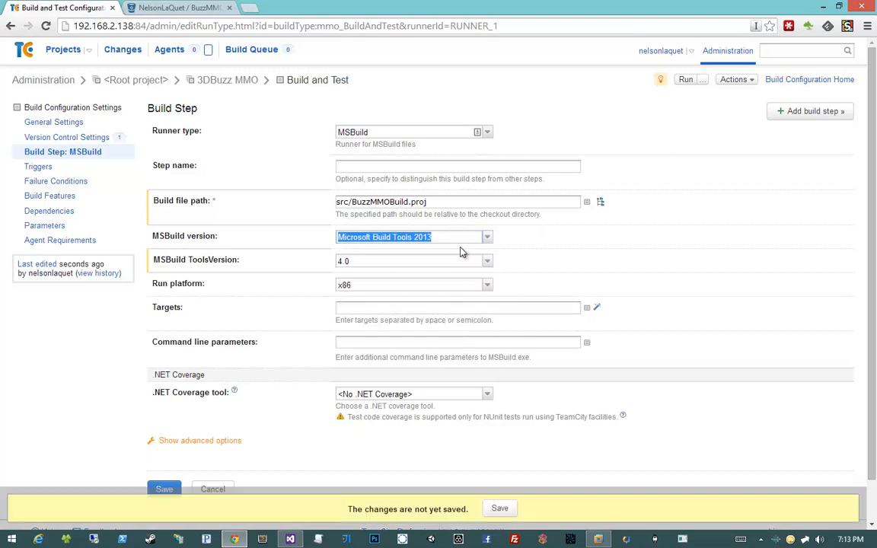
{"action": "left_click", "coordinate": [383, 263]}
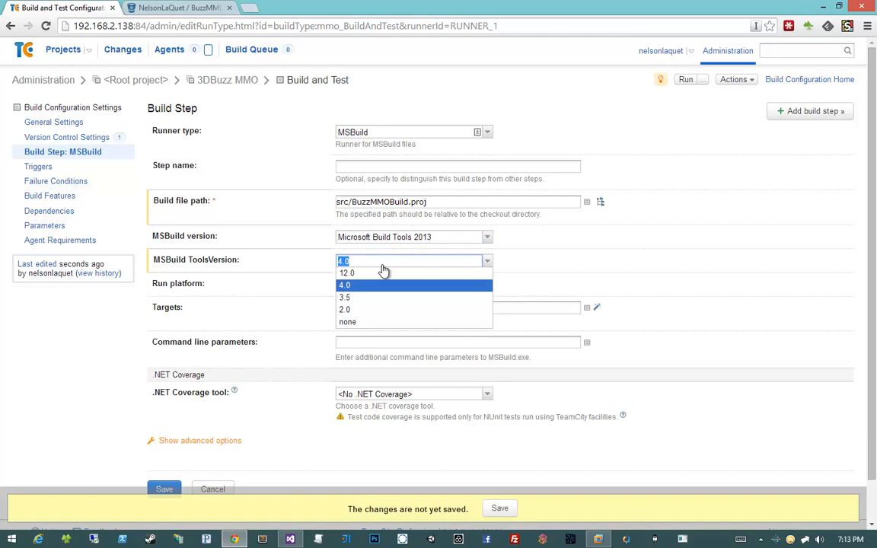
{"action": "left_click", "coordinate": [378, 286]}
{"action": "left_click", "coordinate": [378, 286]}
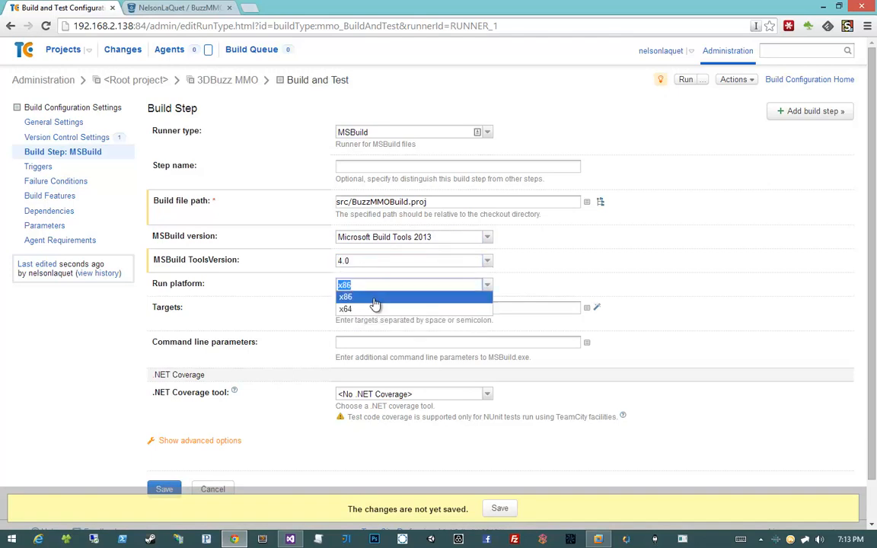
{"action": "left_click", "coordinate": [373, 284]}
{"action": "left_click", "coordinate": [373, 284]}
{"action": "left_click", "coordinate": [273, 299]}
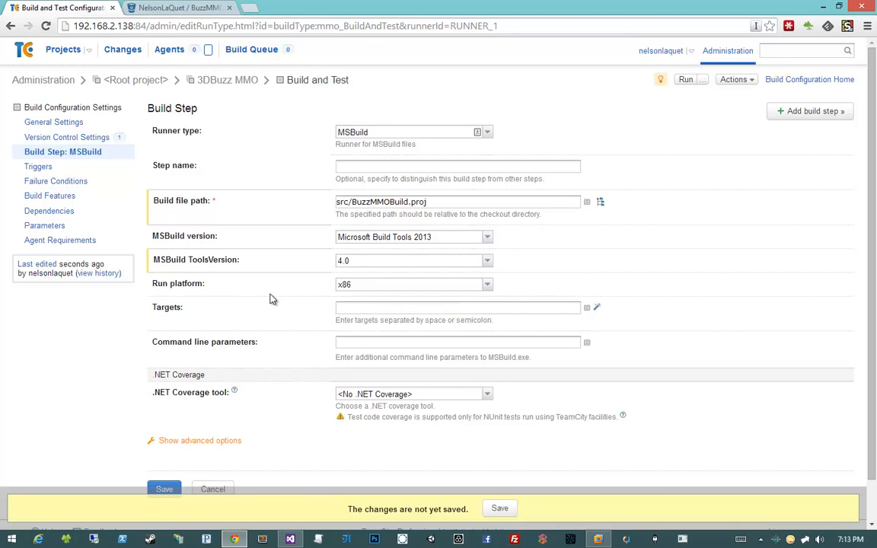
- Set the build step's targets to BuildSolution, checking the target name in Visual Studio
{"action": "left_click", "coordinate": [413, 312]}
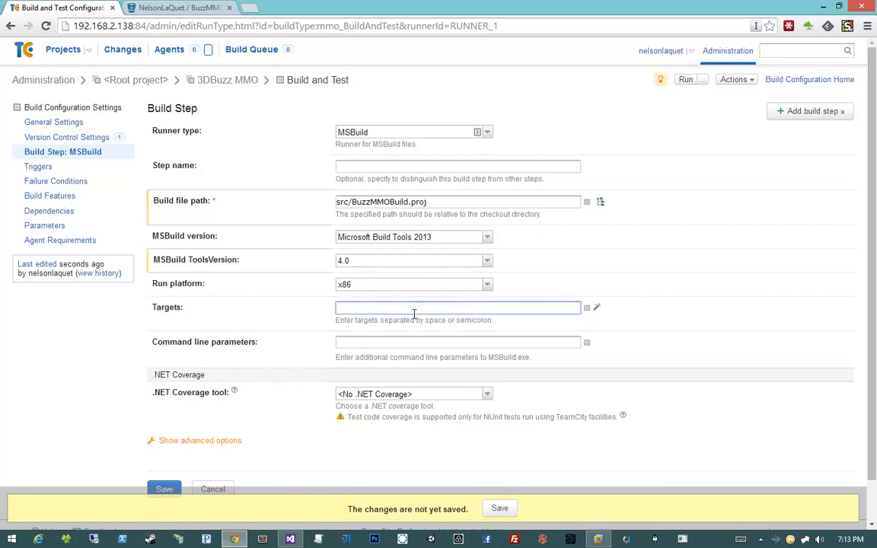
{"action": "type", "text": "Compile"}
{"action": "key", "text": "alt+Tab"}
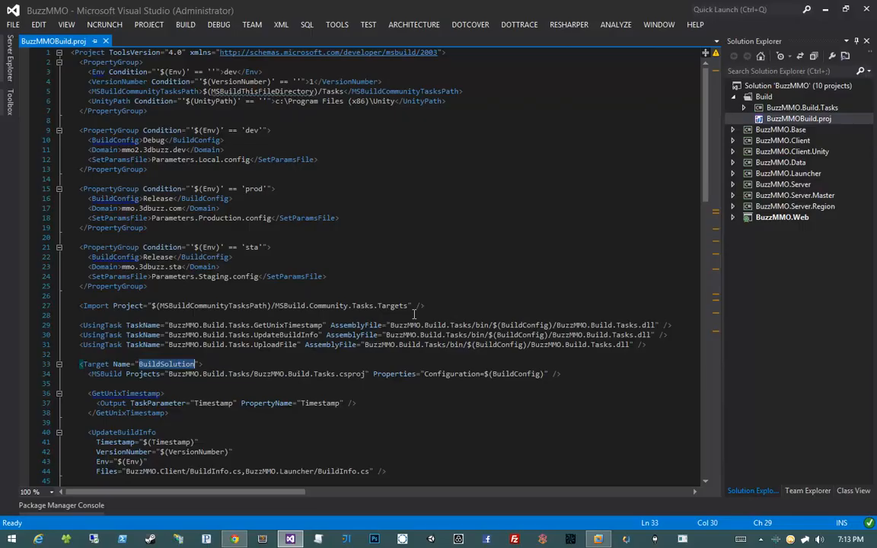
{"action": "key", "text": "alt+Tab"}
{"action": "key", "text": "ctrl+a"}
{"action": "key", "text": "BackSpace"}
{"action": "type", "text": "BuildSo"}
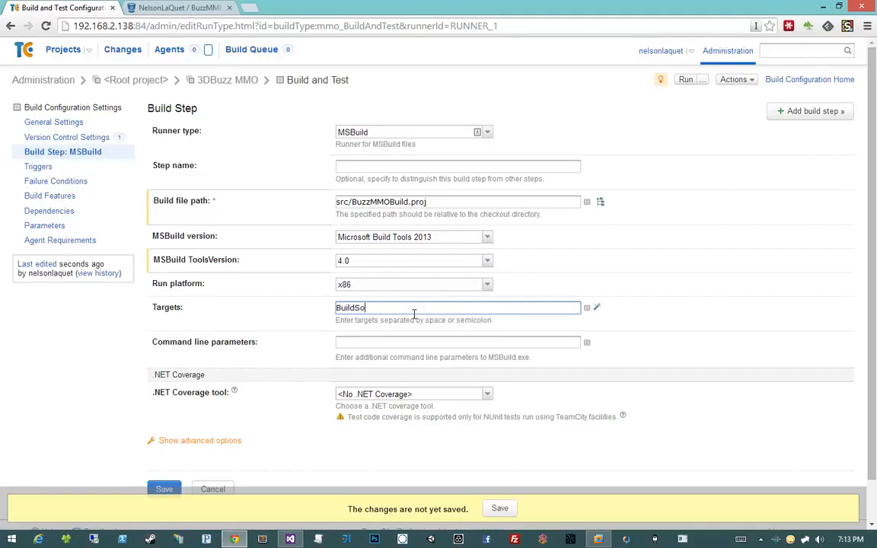
{"action": "type", "text": "lution"}
{"action": "left_click", "coordinate": [375, 156]}
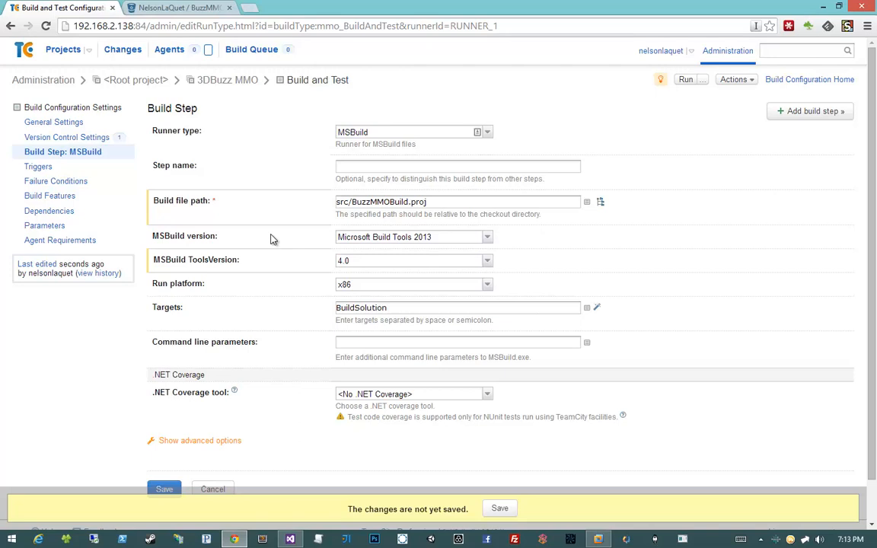
- Switch to Visual Studio and examine the Env conditions in BuzzMMOBuild.proj for the command line parameters
{"action": "left_click", "coordinate": [209, 346]}
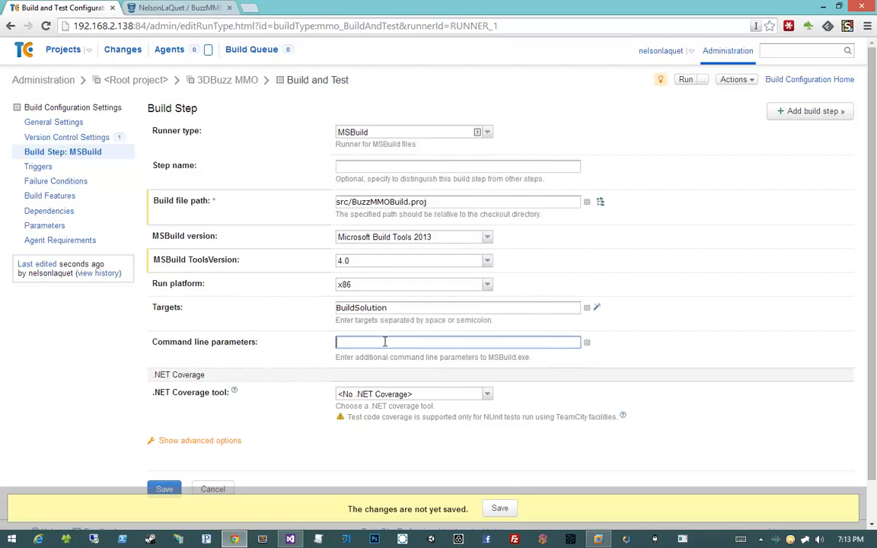
{"action": "key", "text": "alt+Tab"}
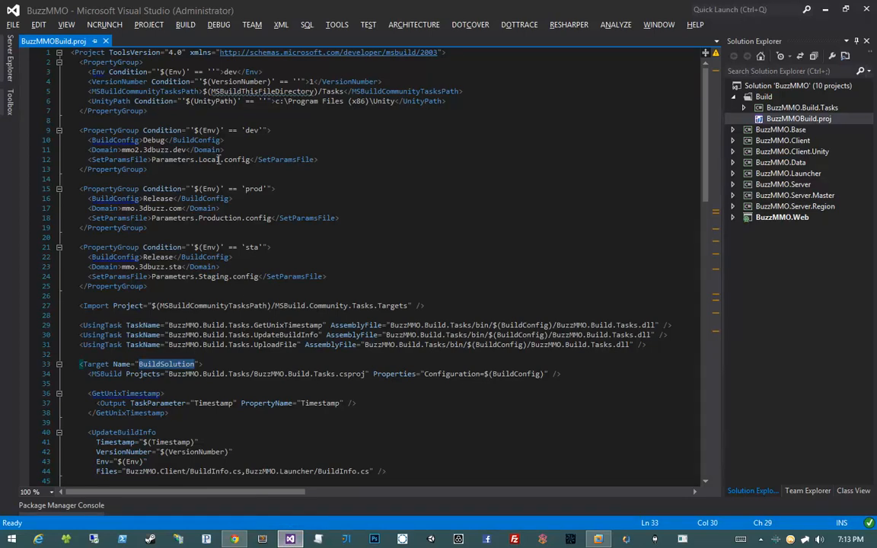
{"action": "left_click", "coordinate": [204, 131]}
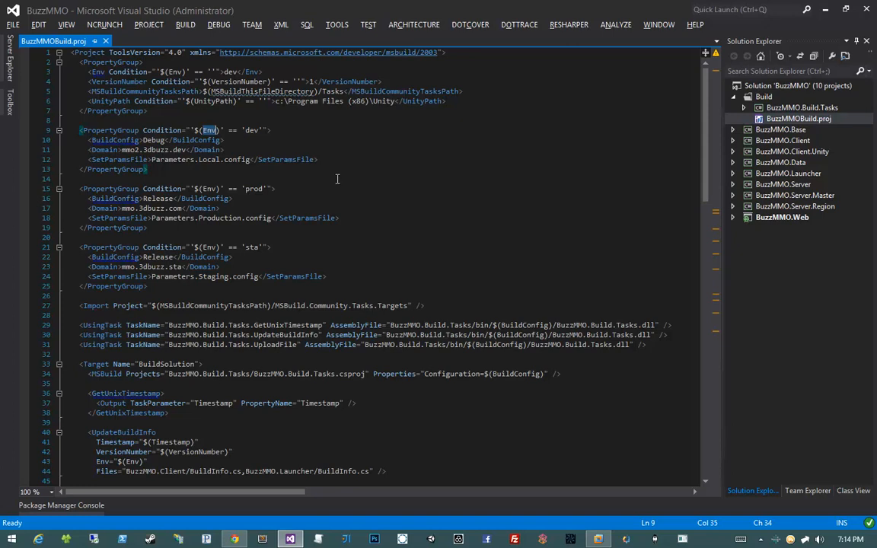
- Switch back to Chrome and save the MSBuild build step with its command line parameters left empty
{"action": "left_click", "coordinate": [236, 538]}
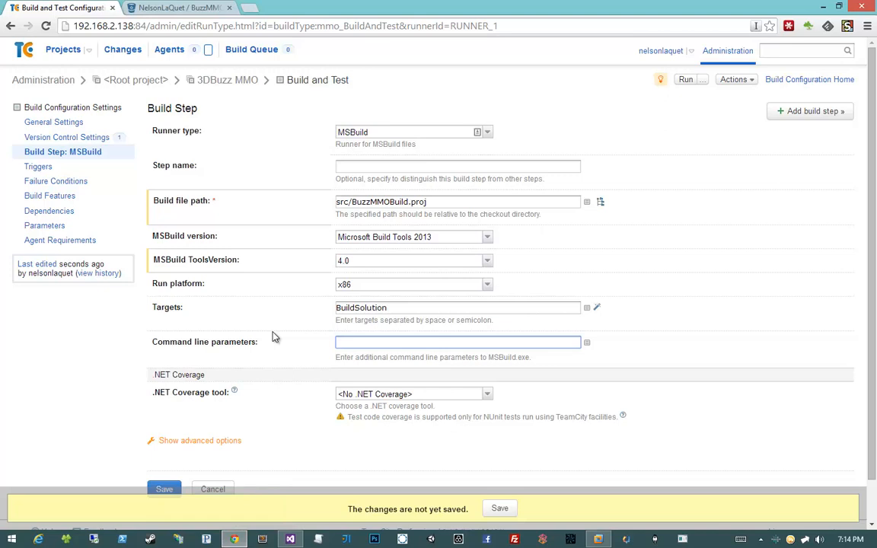
{"action": "scroll", "coordinate": [275, 336], "scroll_direction": "down", "scroll_amount": 1}
{"action": "left_click", "coordinate": [158, 445]}
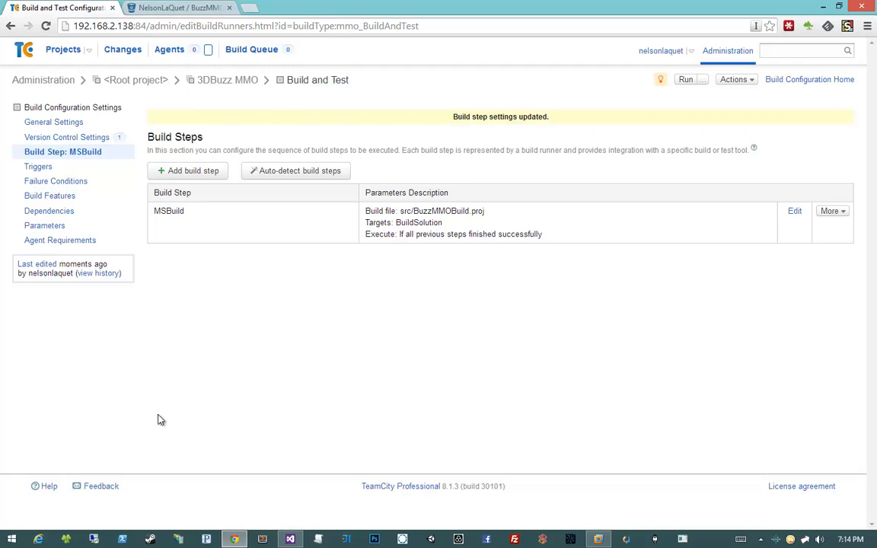
{"action": "right_click", "coordinate": [206, 399]}
{"action": "key", "text": "Escape"}
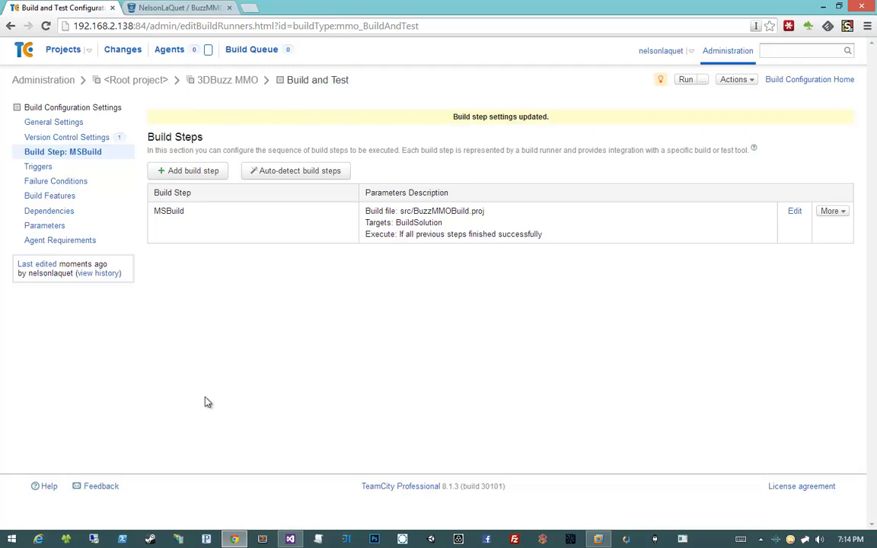
- Review the build configuration's version control settings, MSBuild step, triggers, failure conditions and build features
{"action": "left_click", "coordinate": [105, 137]}
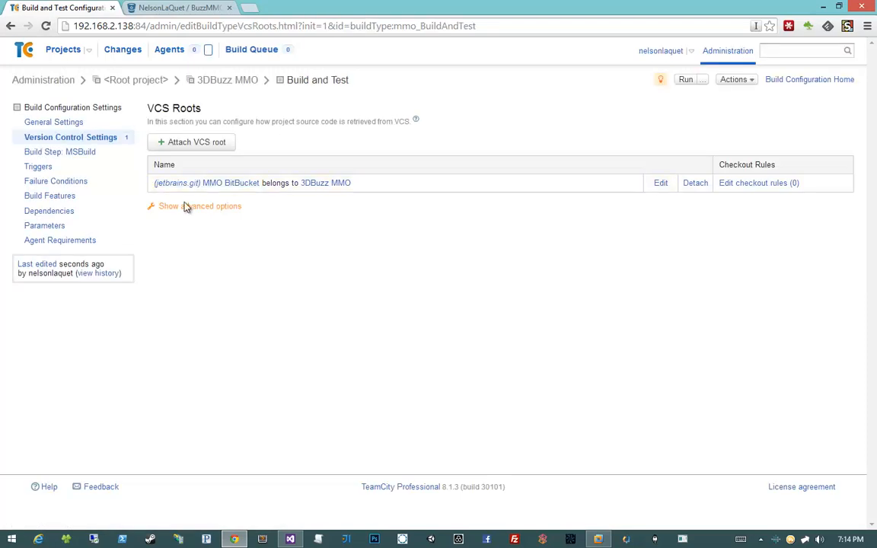
{"action": "right_click", "coordinate": [449, 248]}
{"action": "left_click", "coordinate": [448, 247]}
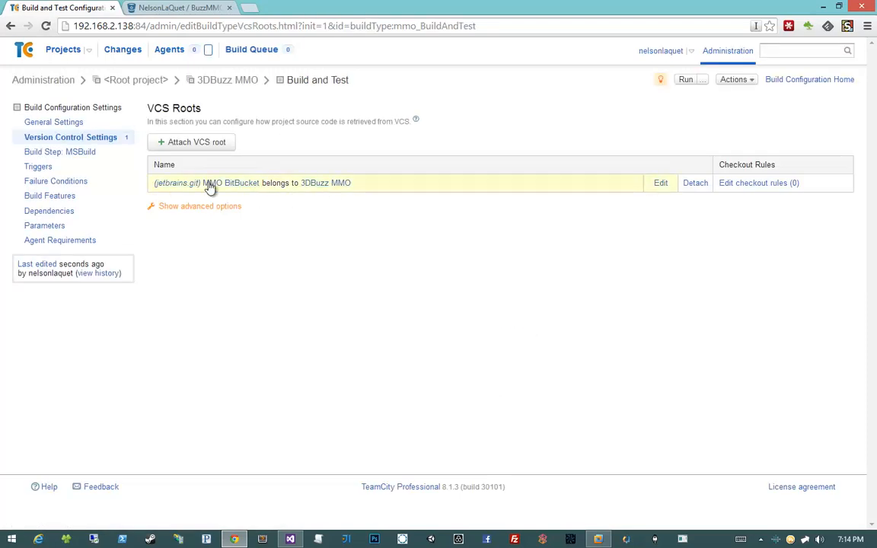
{"action": "left_click", "coordinate": [86, 159]}
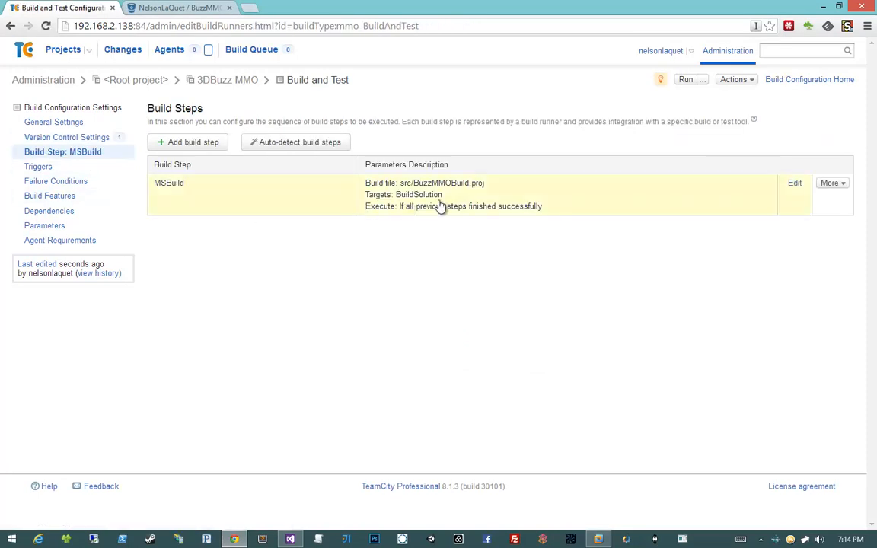
{"action": "left_click", "coordinate": [81, 169]}
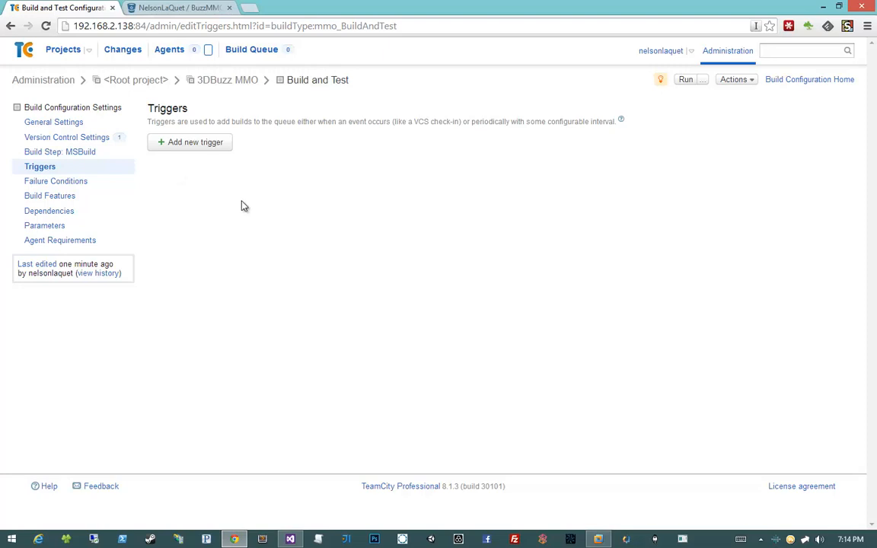
{"action": "left_click", "coordinate": [100, 185]}
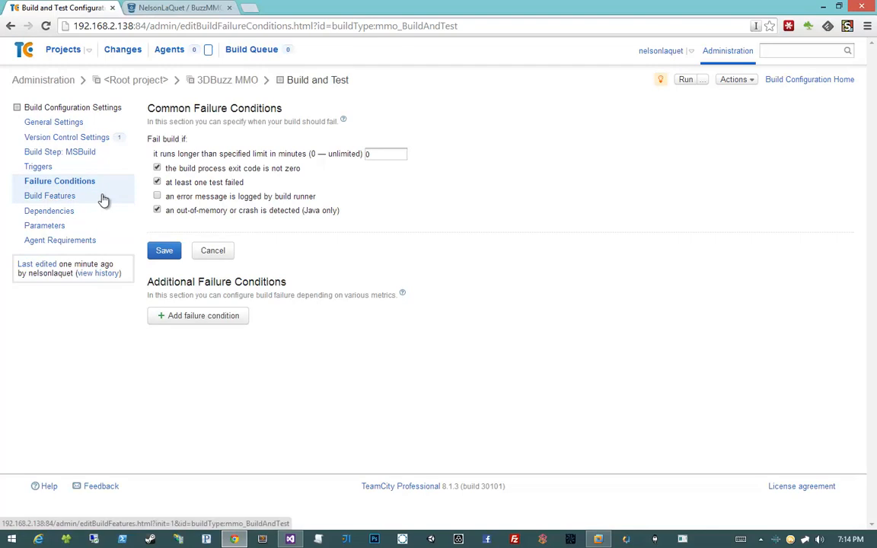
{"action": "left_click", "coordinate": [101, 197]}
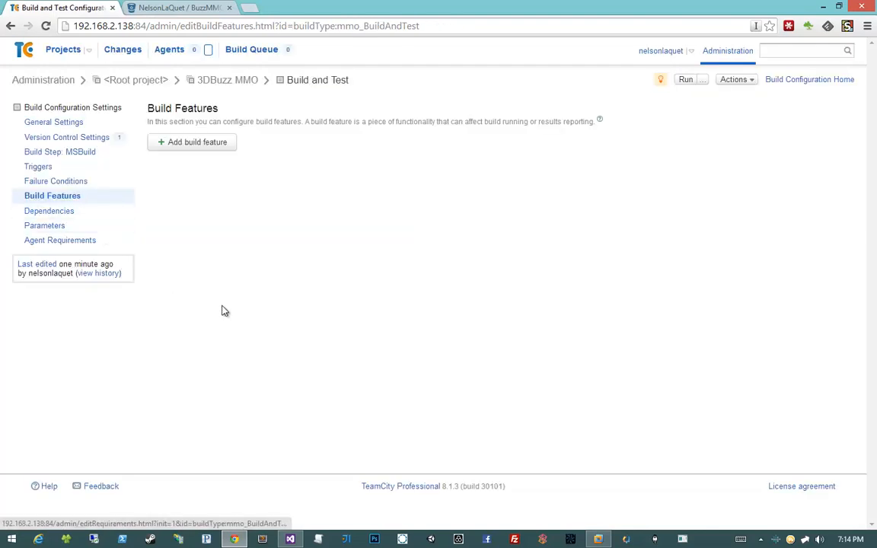
- Examine the configuration's environment variable parameters, and switch to Visual Studio to check the production Env value in BuzzMMOBuild.proj
{"action": "left_click", "coordinate": [79, 228]}
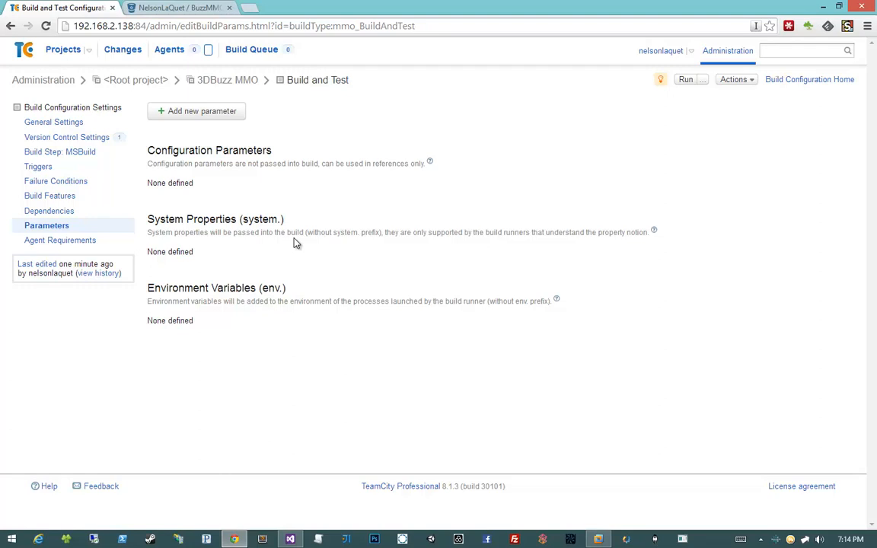
{"action": "left_click_drag", "start_coordinate": [148, 287], "coordinate": [289, 288]}
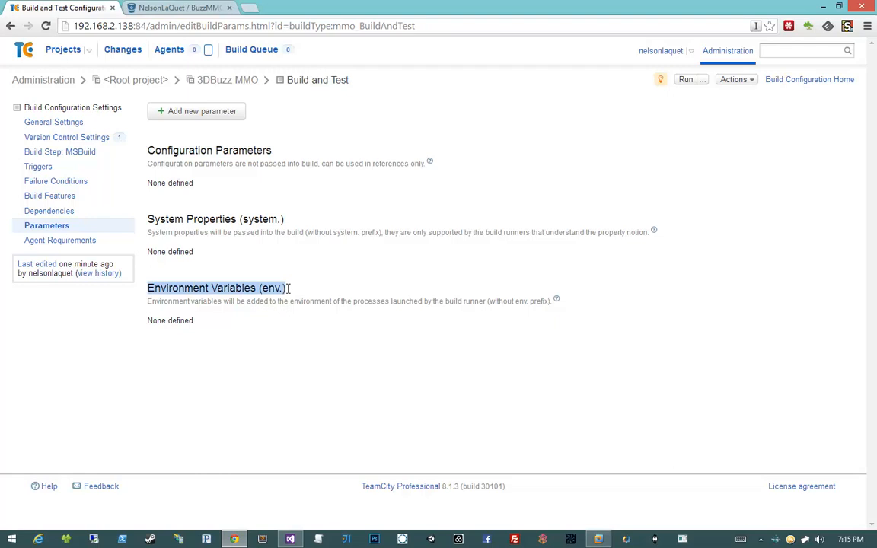
{"action": "left_click", "coordinate": [288, 290]}
{"action": "right_click", "coordinate": [288, 290]}
{"action": "key", "text": "Escape"}
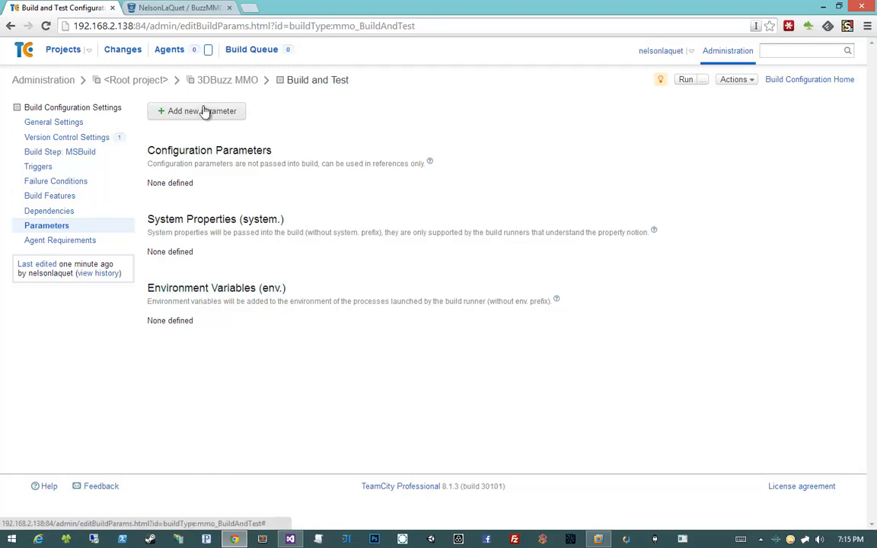
{"action": "key", "text": "alt+Tab"}
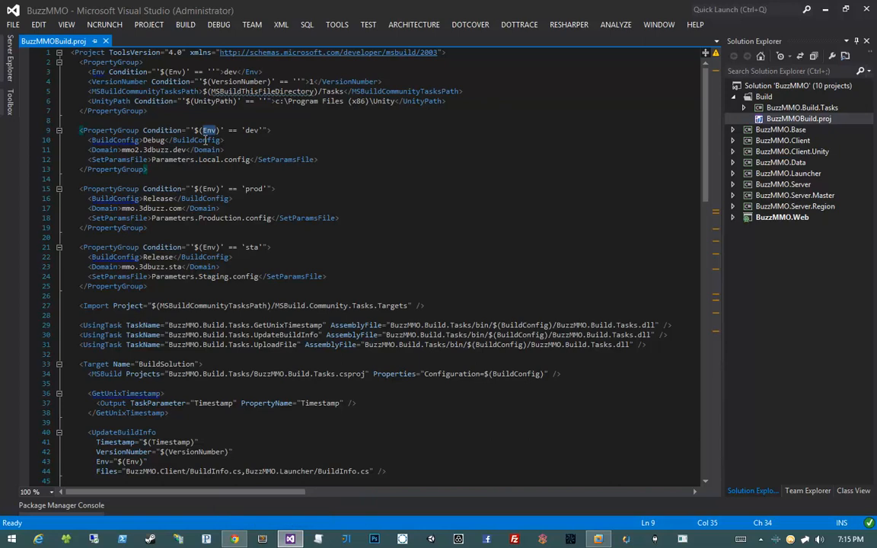
{"action": "double_click", "coordinate": [256, 188]}
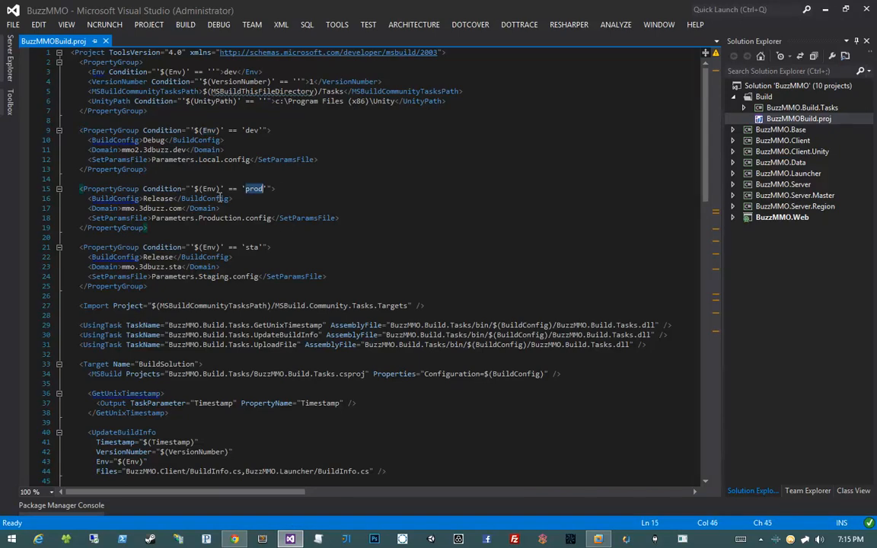
- Switch back to Chrome and start a new build parameter named Env with the value prod
{"action": "key", "text": "alt+Tab"}
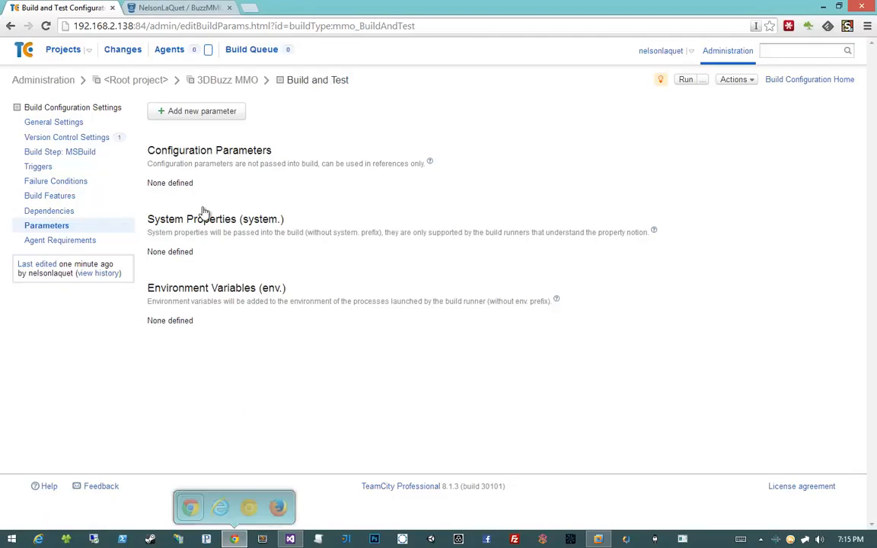
{"action": "left_click", "coordinate": [174, 112]}
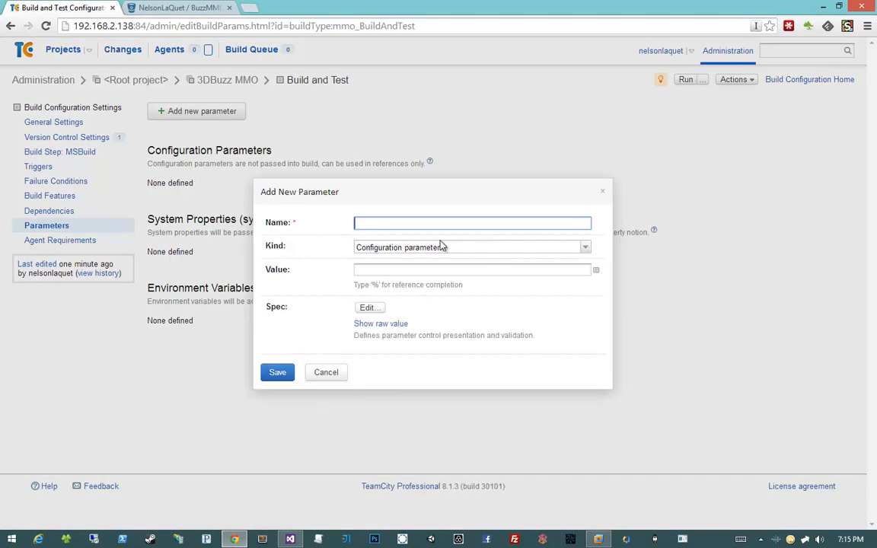
{"action": "type", "text": "env.Env"}
{"action": "left_click", "coordinate": [440, 245]}
{"action": "left_click", "coordinate": [440, 252]}
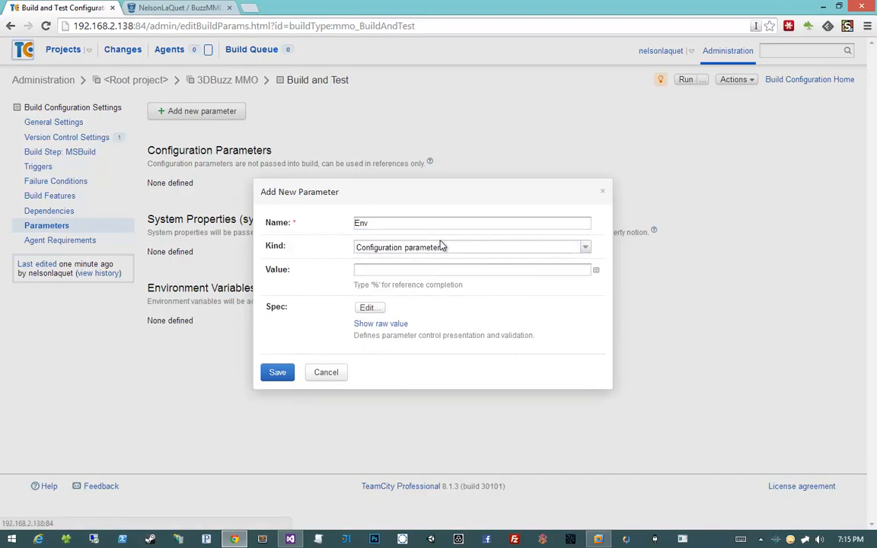
{"action": "left_click", "coordinate": [388, 271]}
{"action": "type", "text": "prod"}
- Make the new parameter an environment variable named env.Env and save it
{"action": "left_click", "coordinate": [395, 248]}
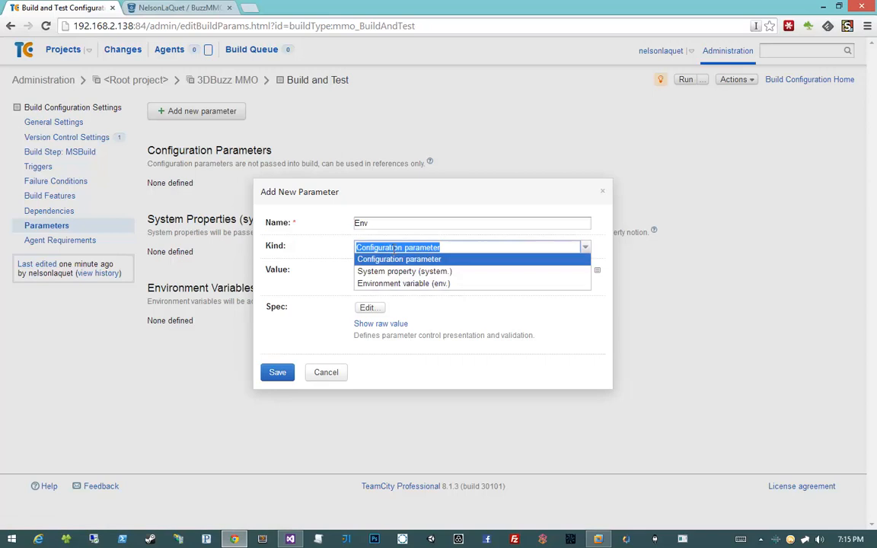
{"action": "left_click", "coordinate": [411, 273]}
{"action": "left_click", "coordinate": [403, 248]}
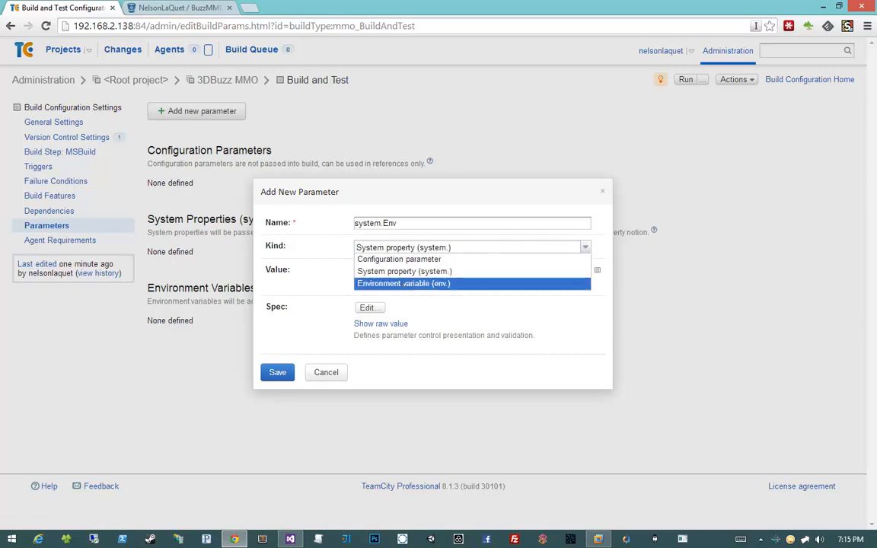
{"action": "left_click", "coordinate": [403, 283]}
{"action": "left_click", "coordinate": [403, 224]}
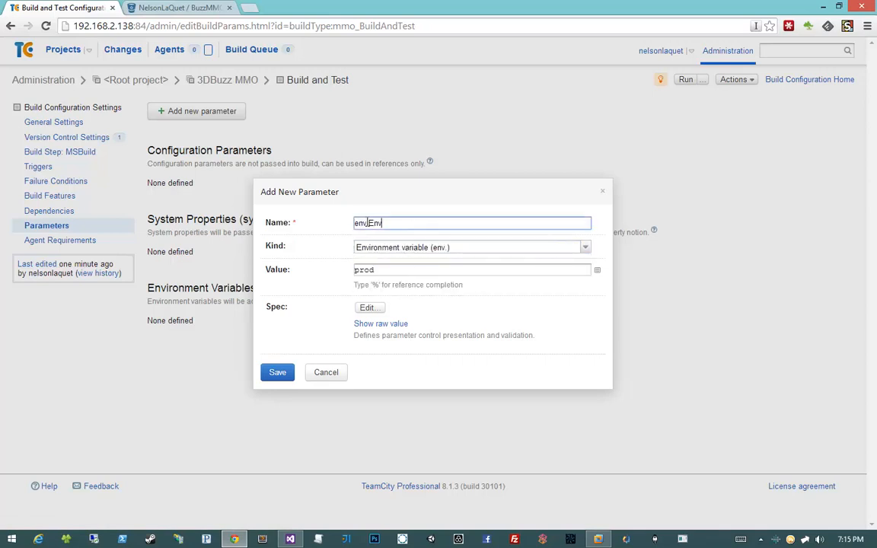
{"action": "left_click_drag", "start_coordinate": [369, 223], "coordinate": [346, 226]}
{"action": "left_click", "coordinate": [394, 223]}
{"action": "left_click_drag", "start_coordinate": [370, 221], "coordinate": [406, 221]}
{"action": "left_click", "coordinate": [279, 372]}
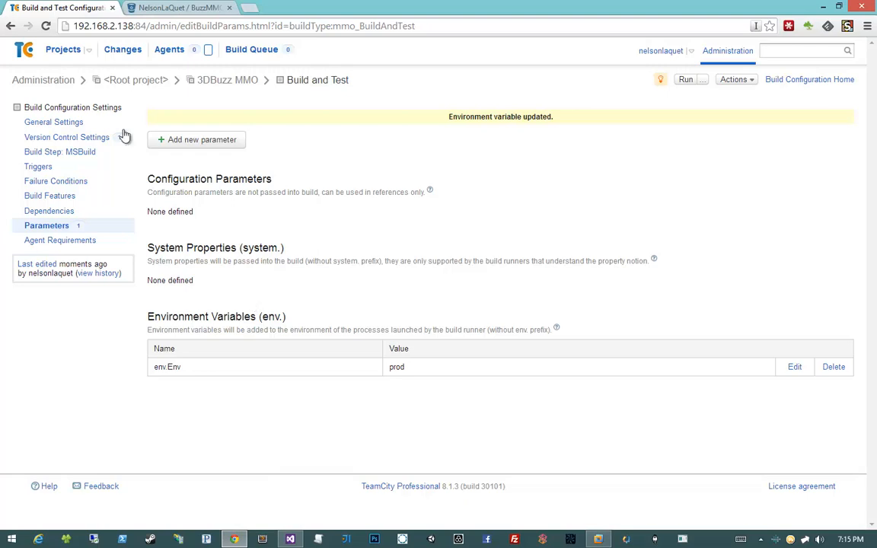
- Go to the projects overview and run the Build and Test configuration of 3DBuzz MMO
{"action": "left_click", "coordinate": [70, 53]}
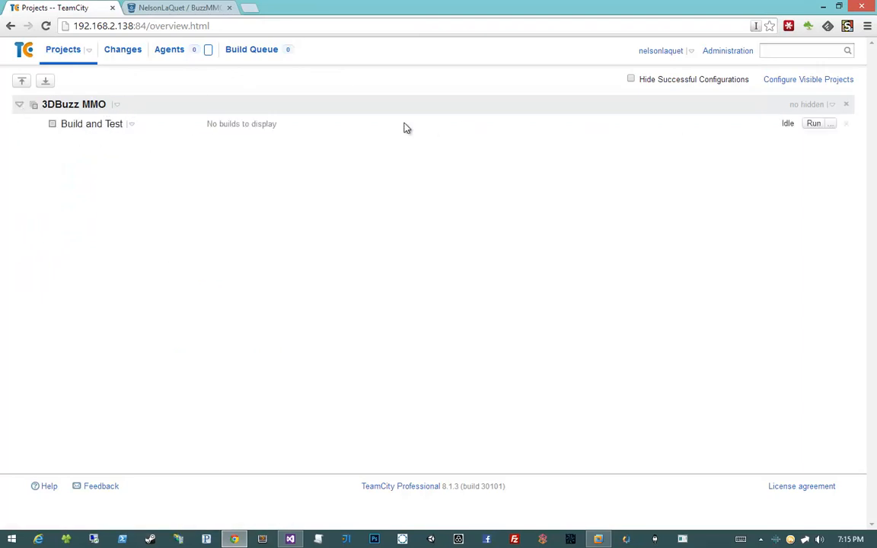
{"action": "left_click_drag", "start_coordinate": [278, 123], "coordinate": [107, 129]}
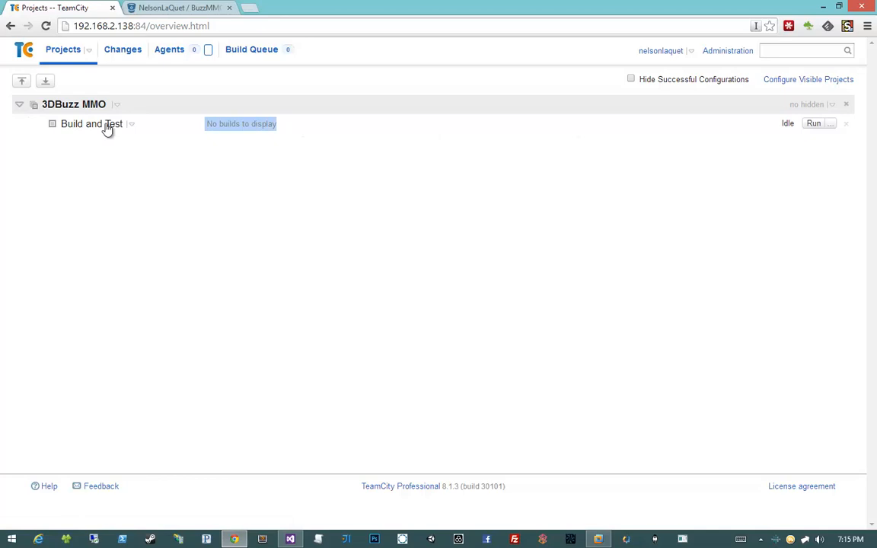
{"action": "left_click", "coordinate": [293, 131]}
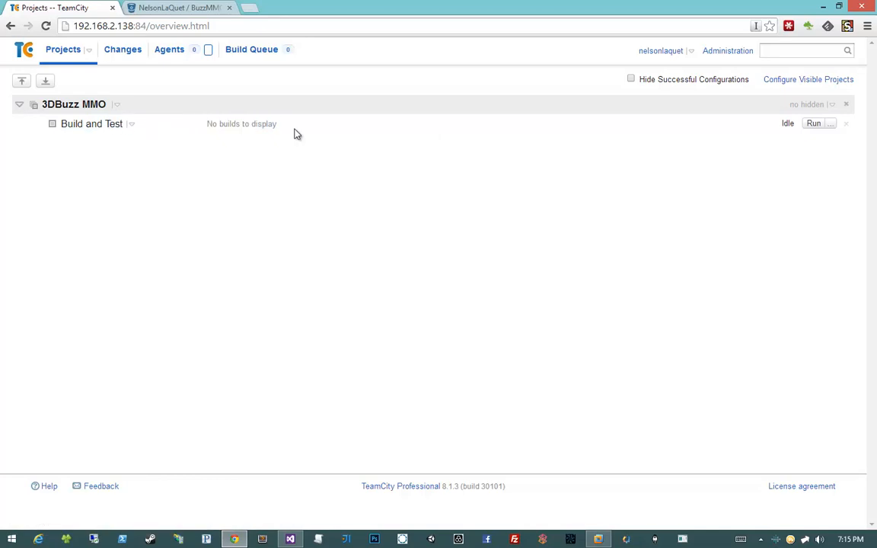
{"action": "left_click", "coordinate": [810, 126]}
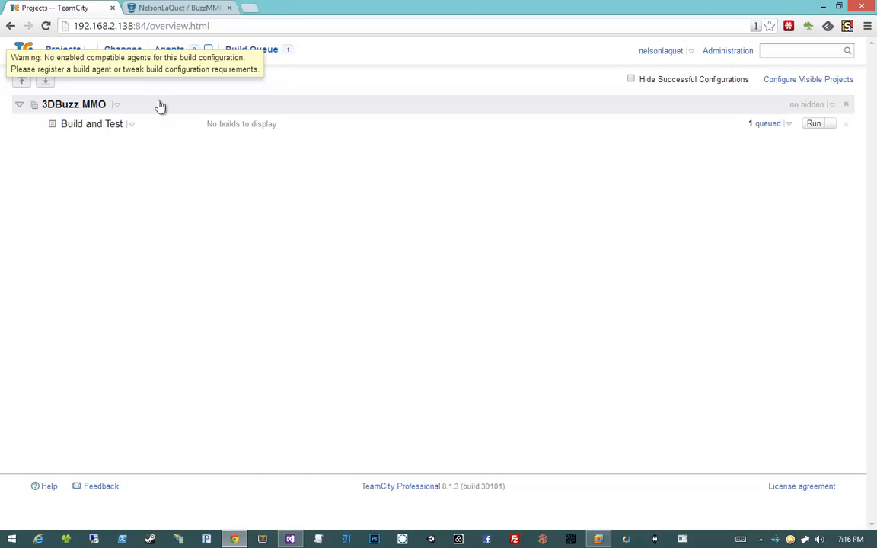
- Inspect the connected and disconnected build agents, including the disconnected agent's inactivity reason
{"action": "left_click", "coordinate": [170, 52]}
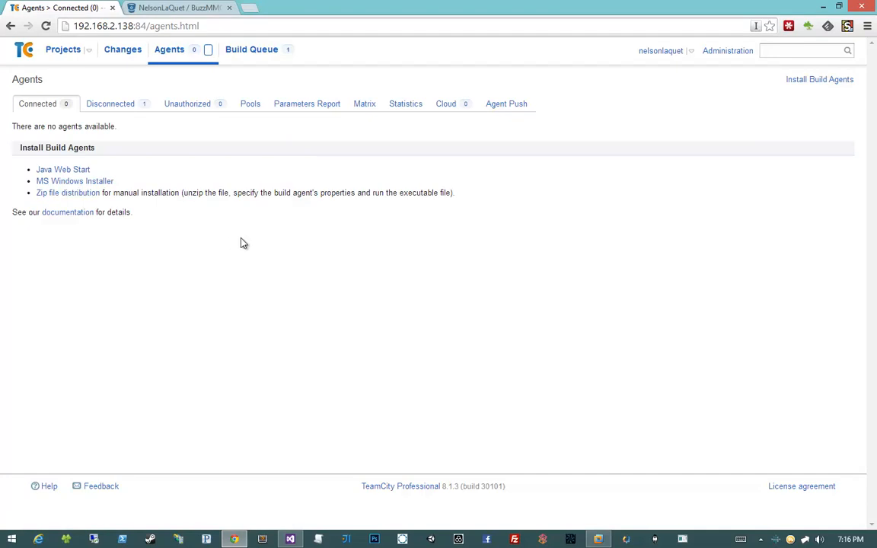
{"action": "left_click_drag", "start_coordinate": [145, 216], "coordinate": [116, 148]}
{"action": "left_click", "coordinate": [117, 150]}
{"action": "left_click", "coordinate": [118, 104]}
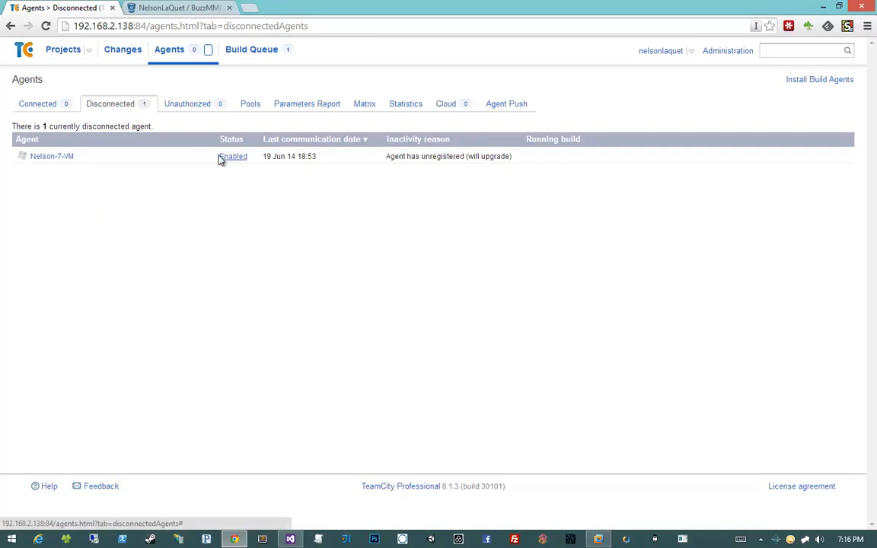
{"action": "left_click_drag", "start_coordinate": [386, 159], "coordinate": [503, 159]}
{"action": "left_click", "coordinate": [503, 159]}
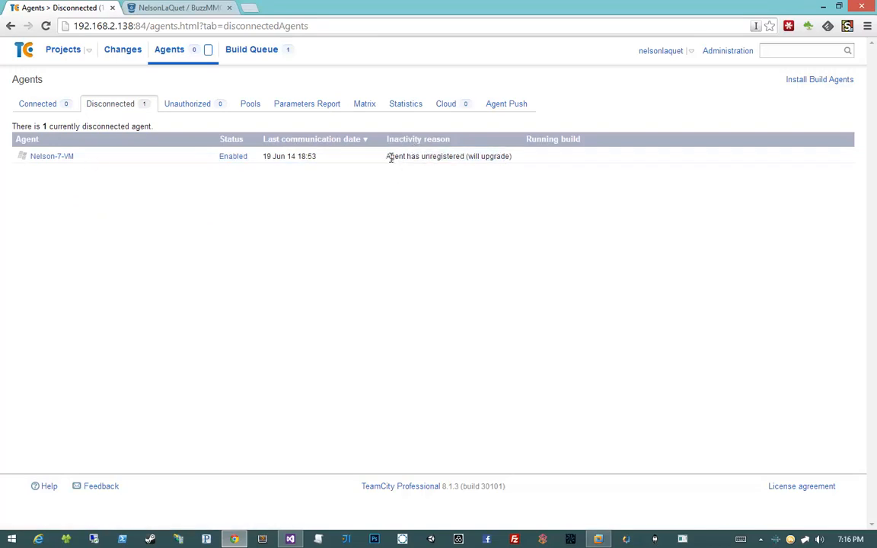
{"action": "left_click_drag", "start_coordinate": [390, 157], "coordinate": [434, 156]}
{"action": "left_click", "coordinate": [434, 157]}
- Open the disconnected agent's details and look through its summary, build history, compatible configurations and build runners
{"action": "left_click", "coordinate": [60, 158]}
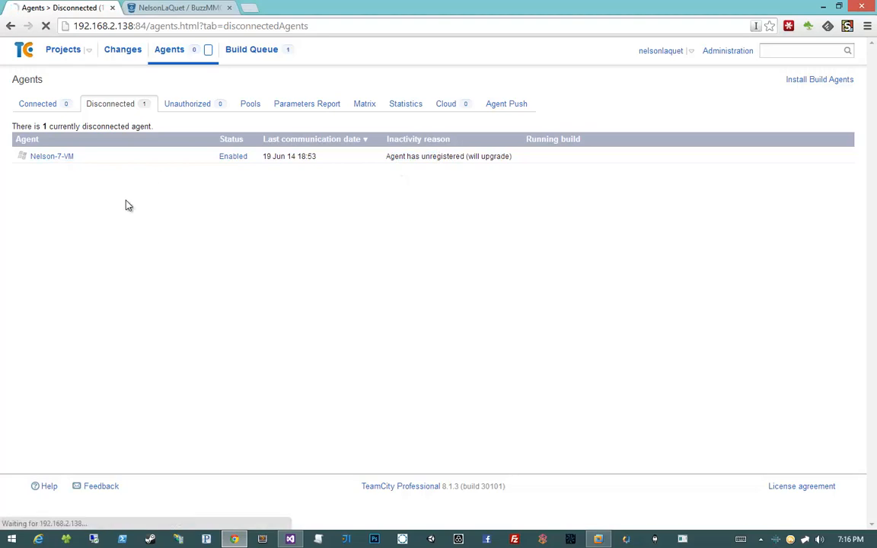
{"action": "right_click", "coordinate": [190, 167]}
{"action": "left_click", "coordinate": [190, 167]}
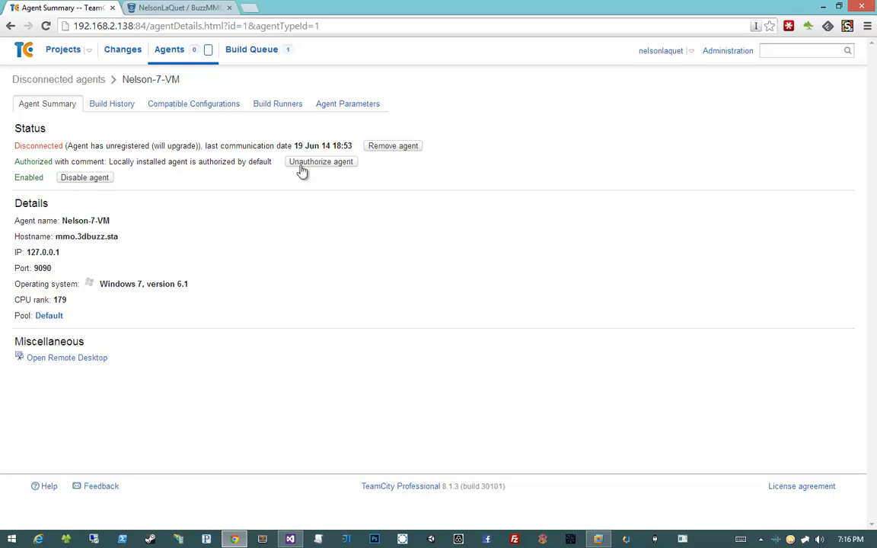
{"action": "left_click", "coordinate": [109, 106]}
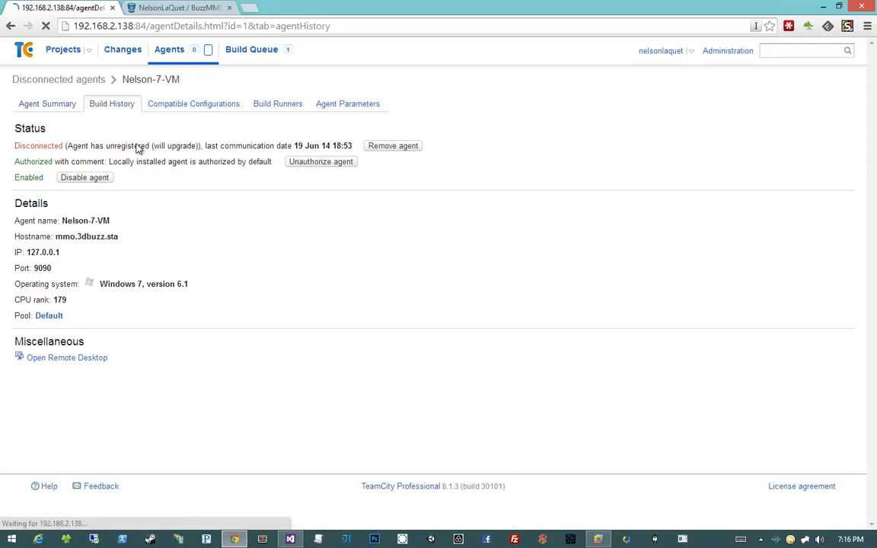
{"action": "left_click", "coordinate": [207, 107]}
{"action": "left_click", "coordinate": [295, 110]}
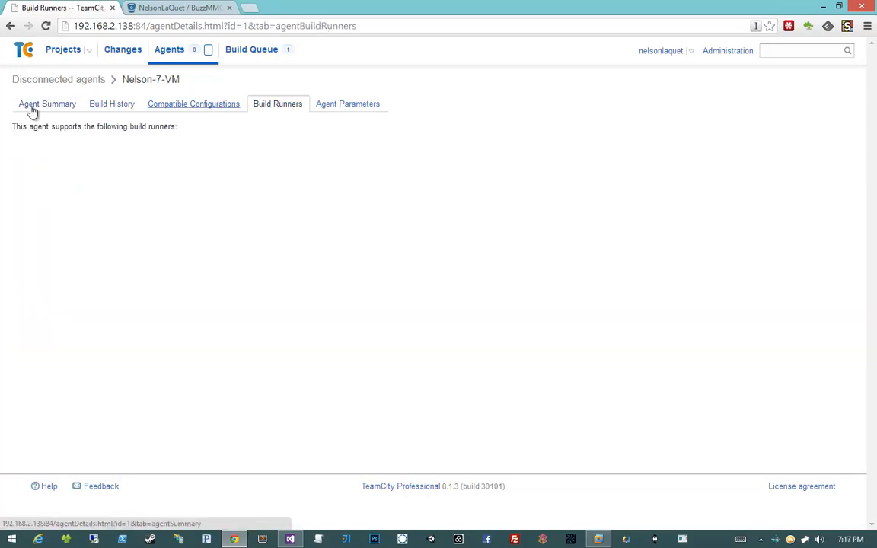
{"action": "left_click", "coordinate": [66, 111]}
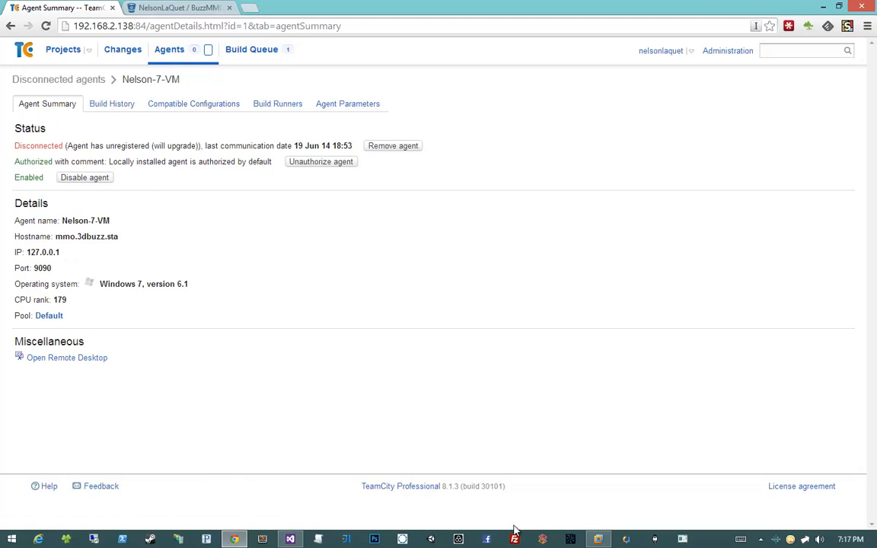
- Switch to the Windows 7 x64 virtual machine in VMware Workstation and list the processes of all users in Task Manager
{"action": "left_click", "coordinate": [597, 539]}
{"action": "left_click", "coordinate": [484, 411]}
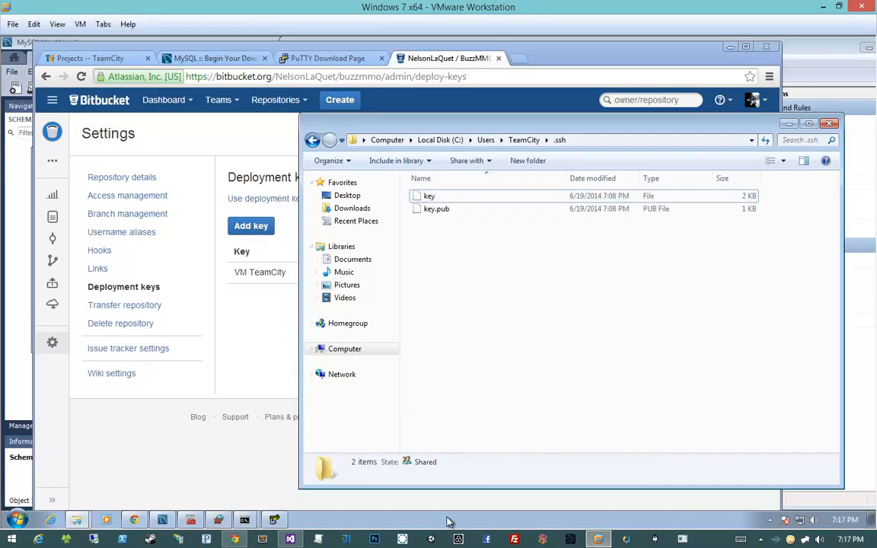
{"action": "right_click", "coordinate": [448, 521]}
{"action": "left_click", "coordinate": [455, 475]}
{"action": "left_click", "coordinate": [415, 123]}
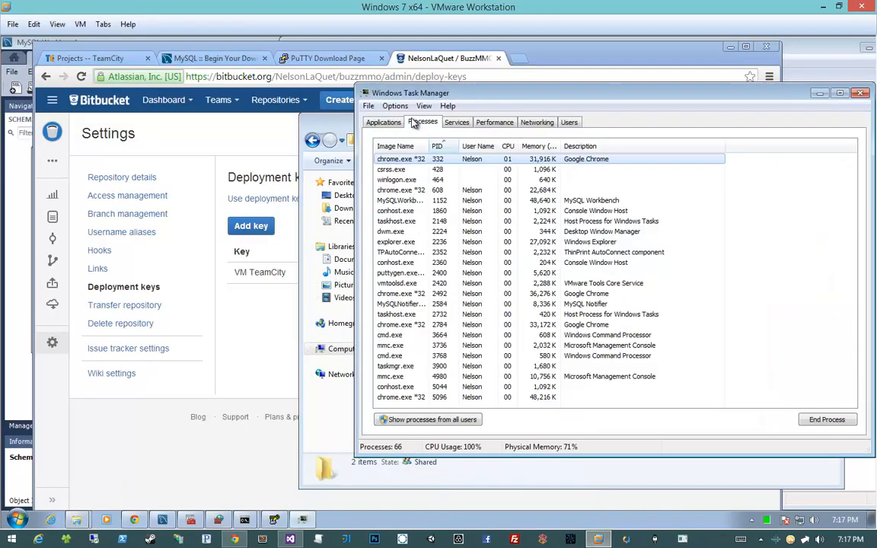
{"action": "left_click", "coordinate": [525, 273]}
{"action": "left_click", "coordinate": [389, 146]}
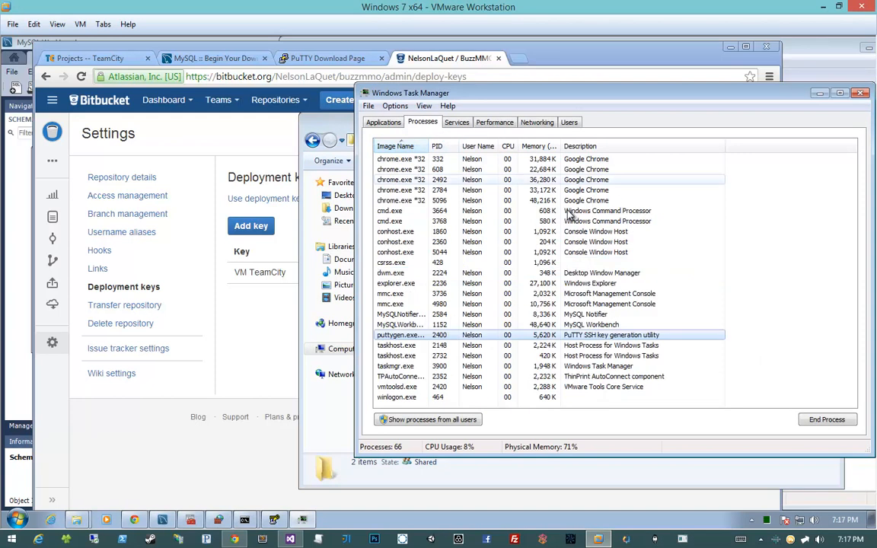
{"action": "left_click", "coordinate": [429, 419]}
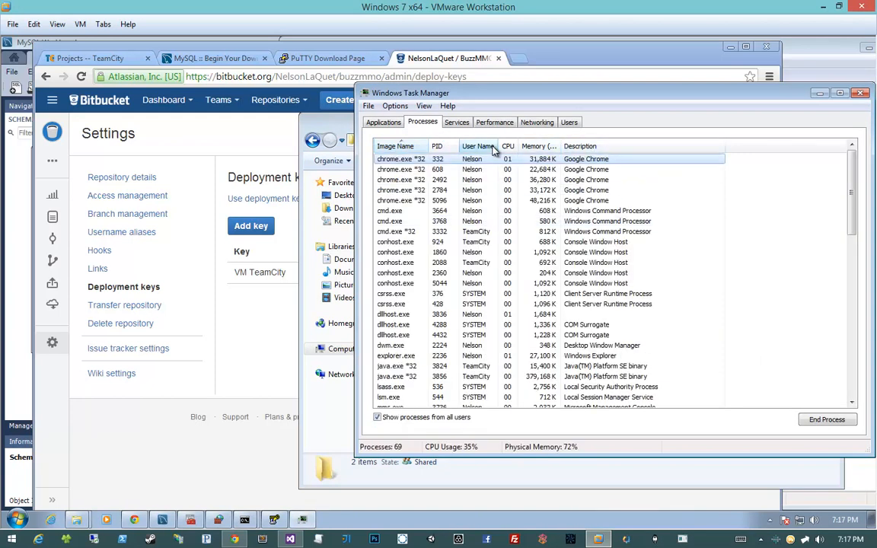
- Sort the processes by user name in descending order and examine those running under the TeamCity account
{"action": "left_click", "coordinate": [494, 146]}
{"action": "scroll", "coordinate": [501, 245], "scroll_direction": "down", "scroll_amount": 14}
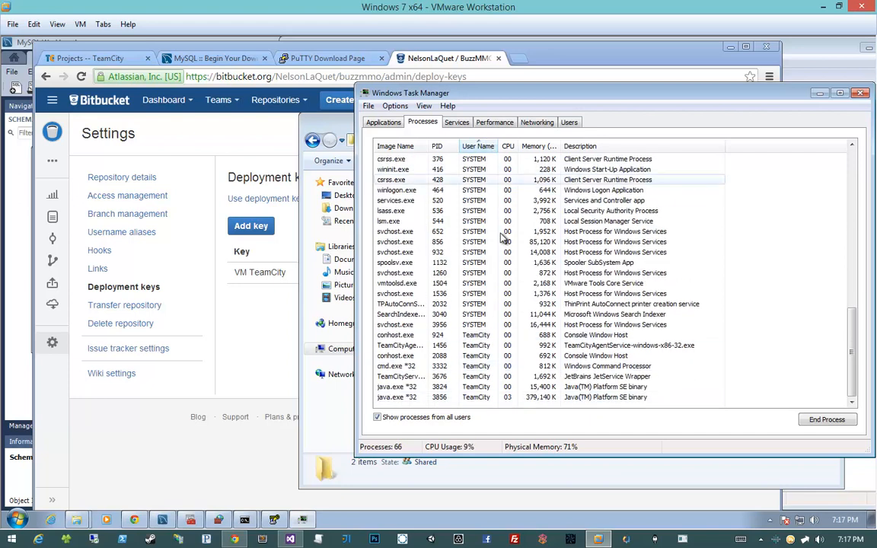
{"action": "left_click", "coordinate": [483, 145]}
{"action": "scroll", "coordinate": [481, 235], "scroll_direction": "up", "scroll_amount": 14}
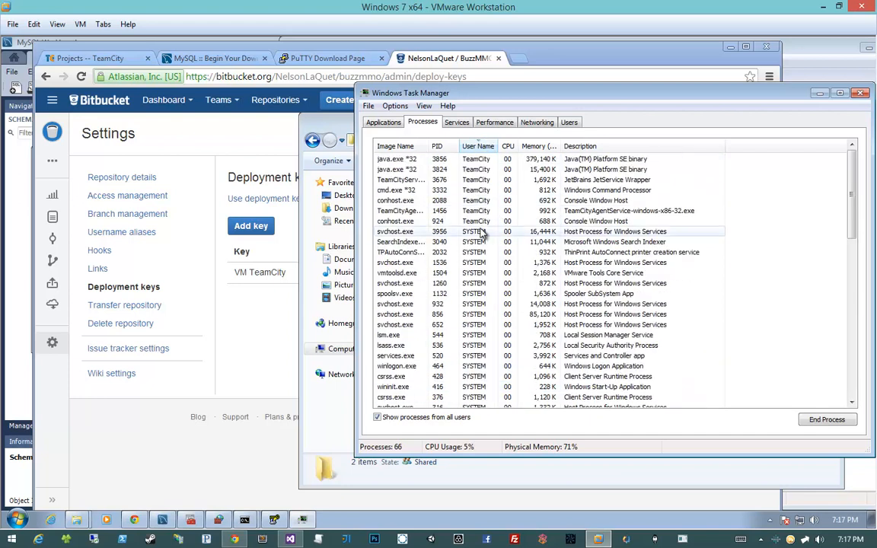
- Widen the Image Name column to fit the full names and examine the TeamCity account's agent, service, console host and command processes
{"action": "left_click", "coordinate": [439, 221]}
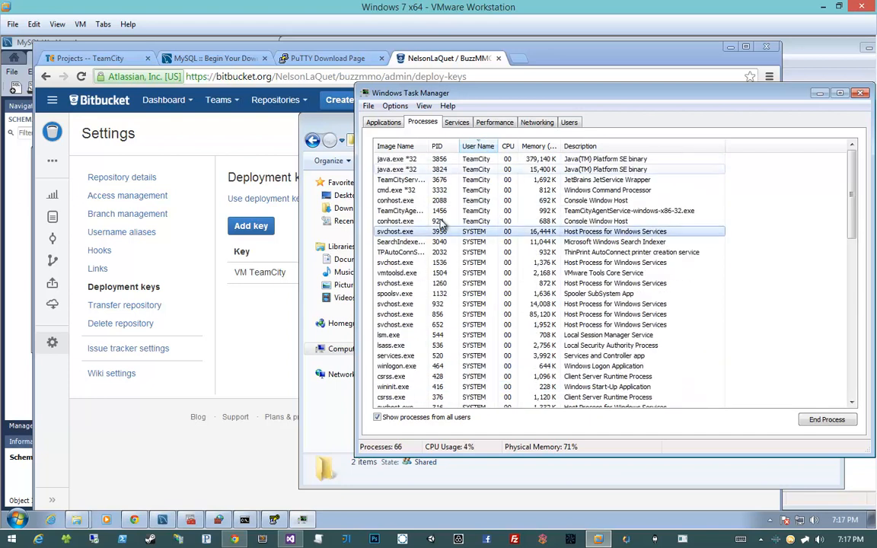
{"action": "double_click", "coordinate": [427, 146]}
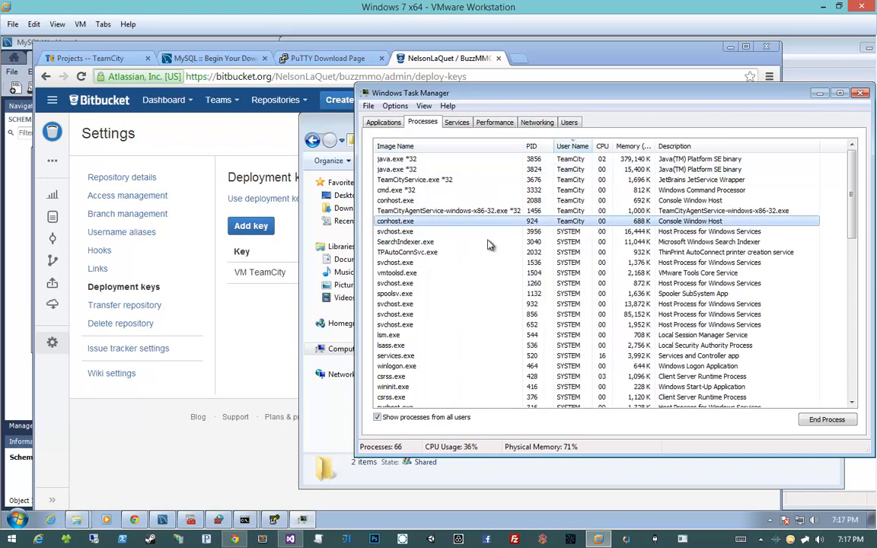
{"action": "left_click", "coordinate": [480, 212]}
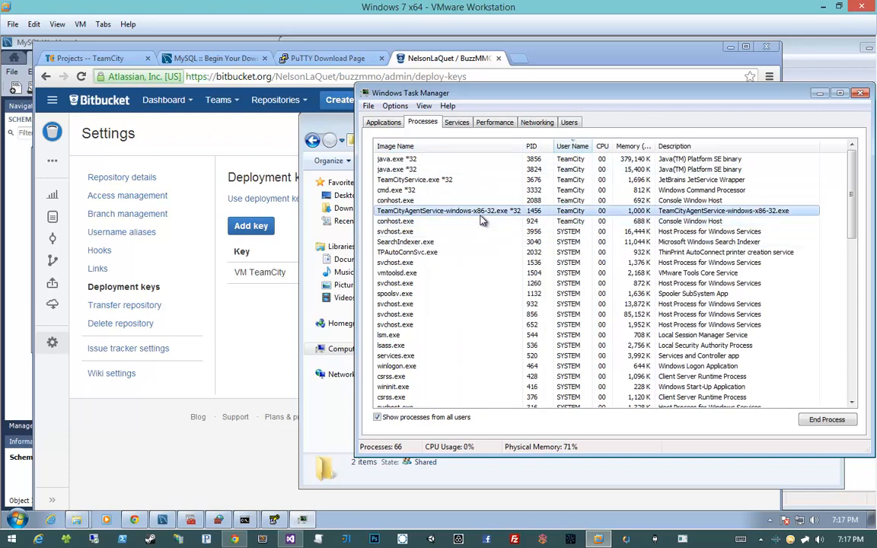
{"action": "left_click", "coordinate": [480, 180]}
{"action": "left_click", "coordinate": [479, 201]}
{"action": "left_click", "coordinate": [484, 191]}
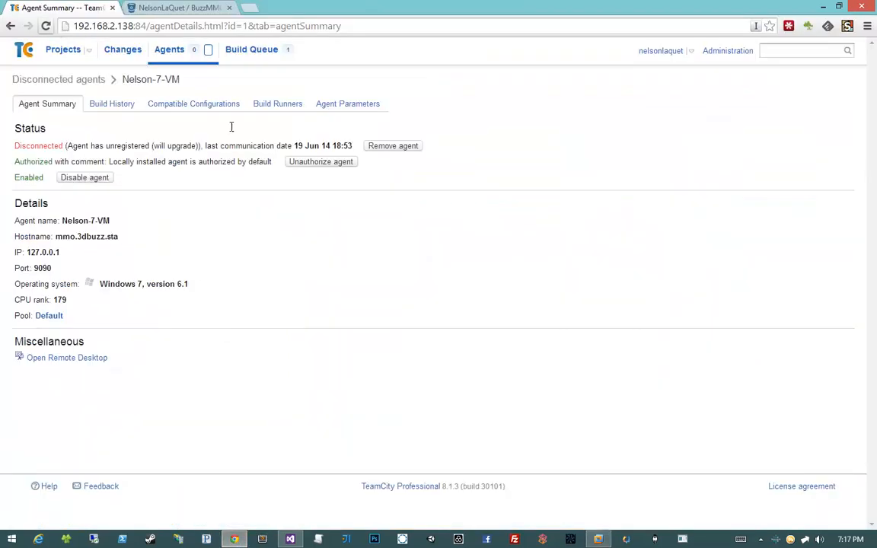
- Switch to the TeamCity page in Chrome and recheck the disconnected agent's upgrade status in its summary
{"action": "left_click_drag", "start_coordinate": [187, 145], "coordinate": [214, 145]}
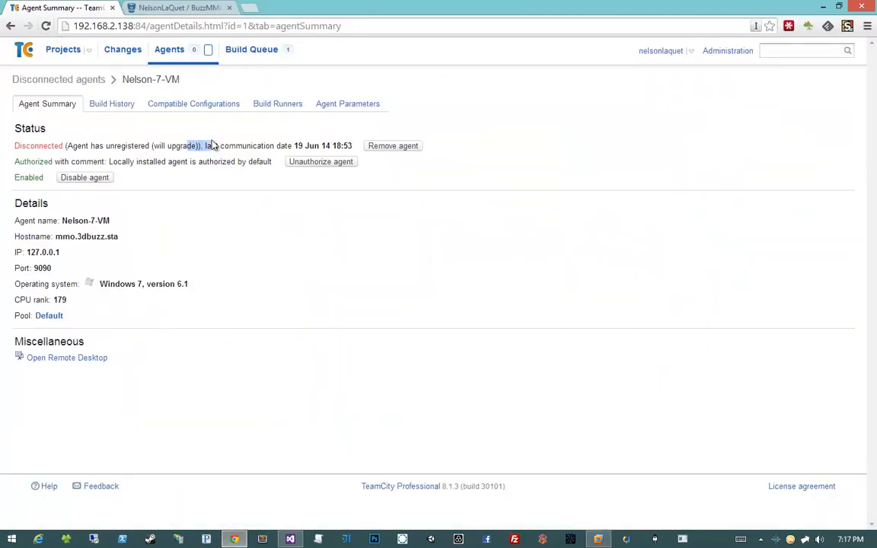
{"action": "left_click", "coordinate": [118, 105]}
{"action": "left_click", "coordinate": [64, 107]}
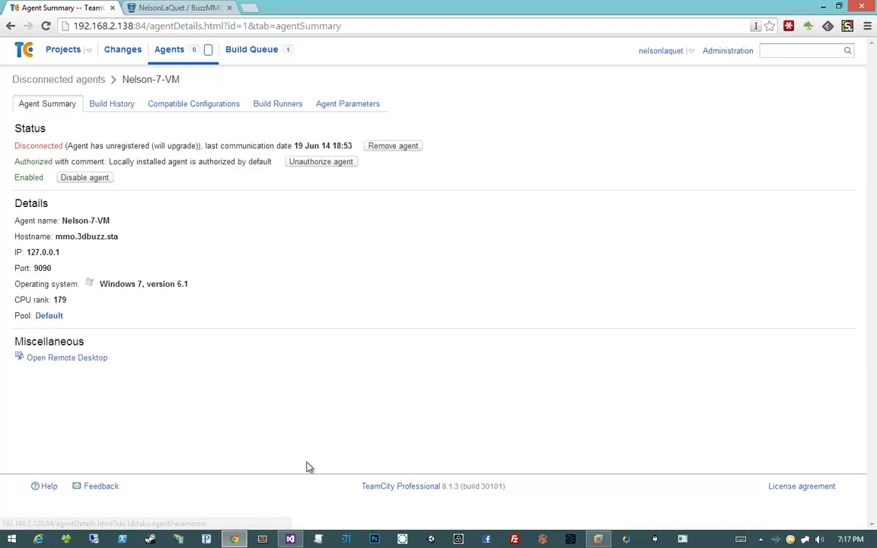
- Switch back to the Windows 7 x64 virtual machine and launch the Services console by searching for "services"
{"action": "left_click", "coordinate": [599, 539]}
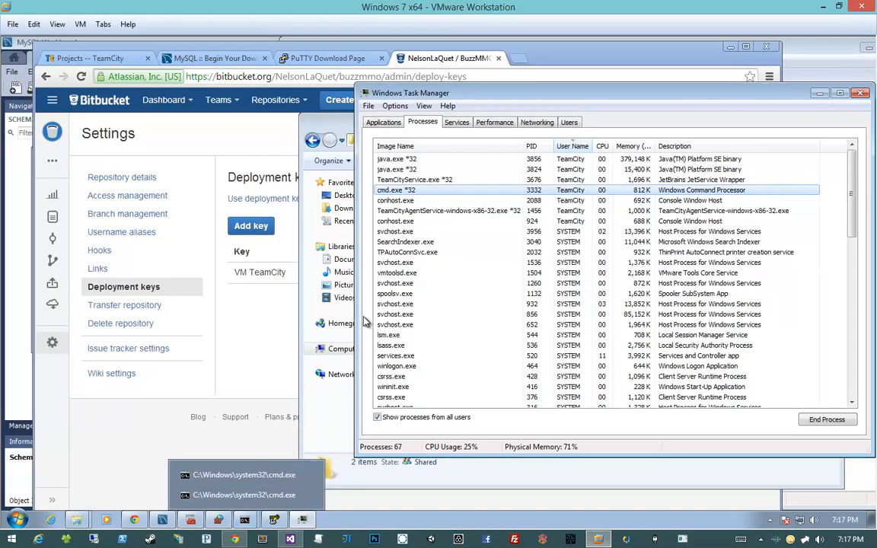
{"action": "left_click", "coordinate": [457, 326]}
{"action": "key", "text": "super"}
{"action": "type", "text": "services"}
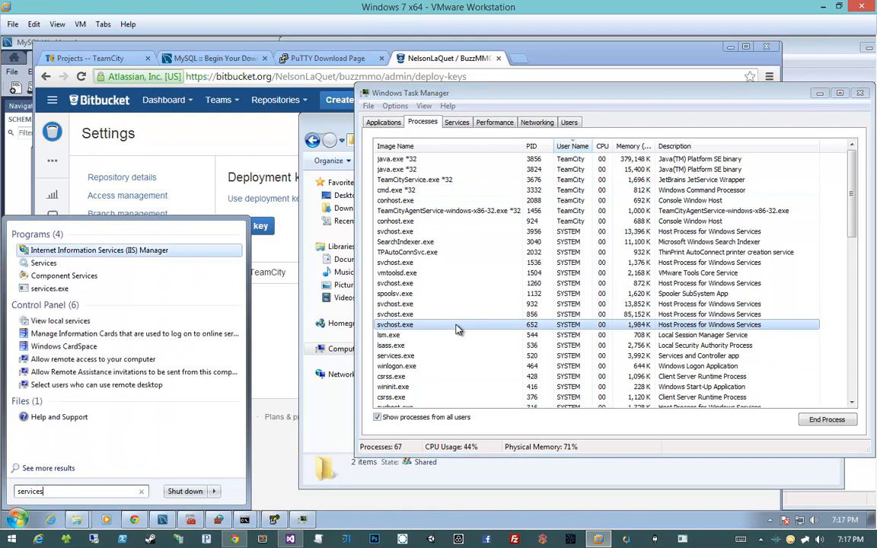
{"action": "key", "text": "Return"}
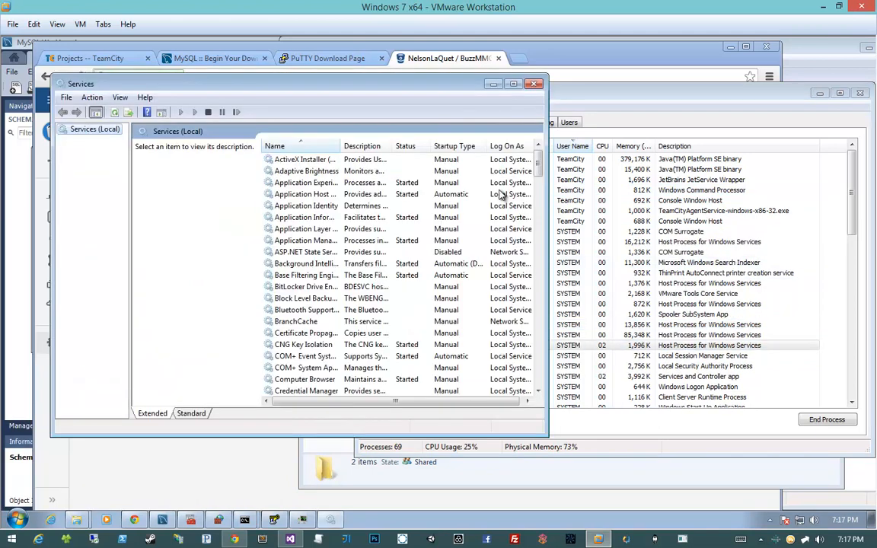
- Find the TeamCity Build Agent service, widen the Name column to fit, and restart the service
{"action": "left_click", "coordinate": [404, 187]}
{"action": "type", "text": "te"}
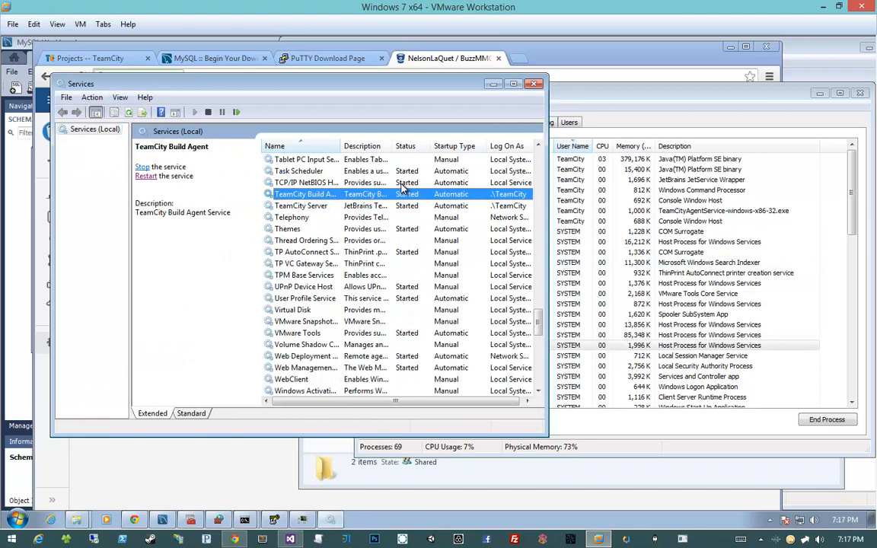
{"action": "double_click", "coordinate": [340, 145]}
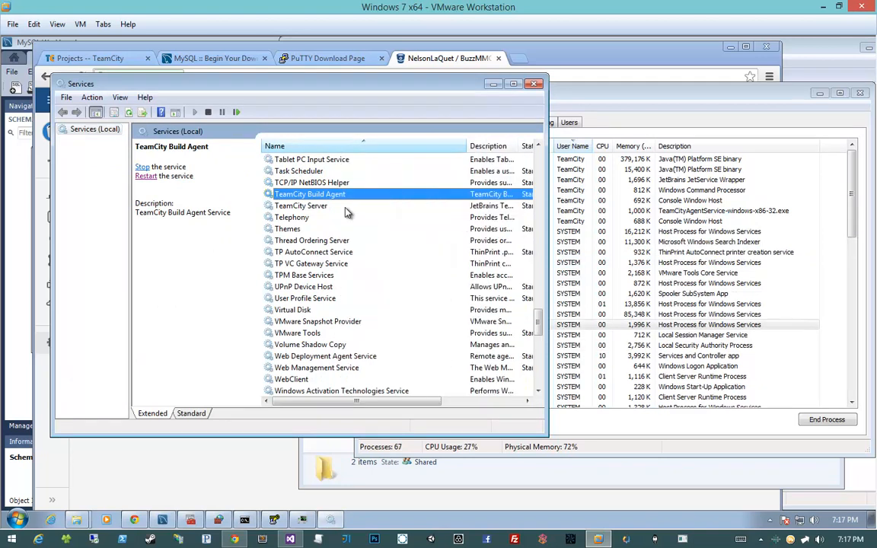
{"action": "left_click", "coordinate": [149, 177]}
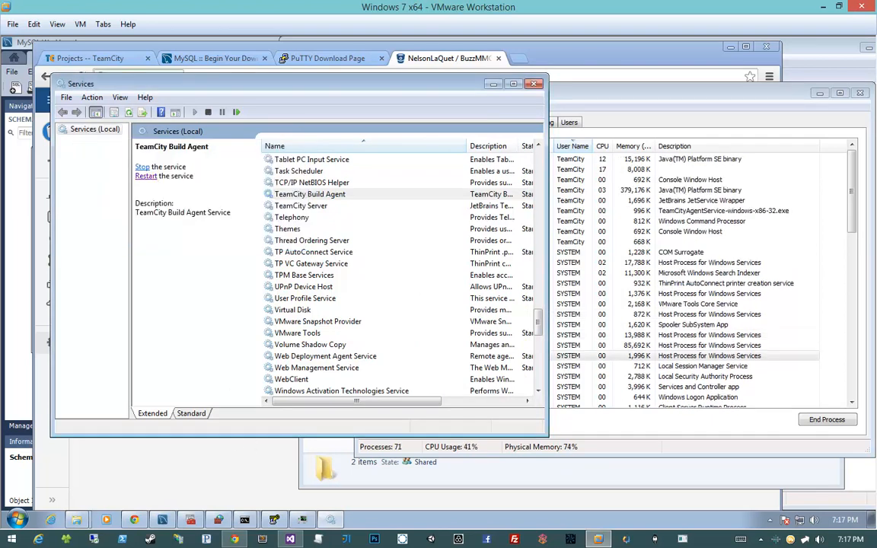
- Switch to the TeamCity page in Chrome and reload the agent summary repeatedly to check the agent's connection status
{"action": "left_click", "coordinate": [235, 540]}
{"action": "left_click", "coordinate": [45, 27]}
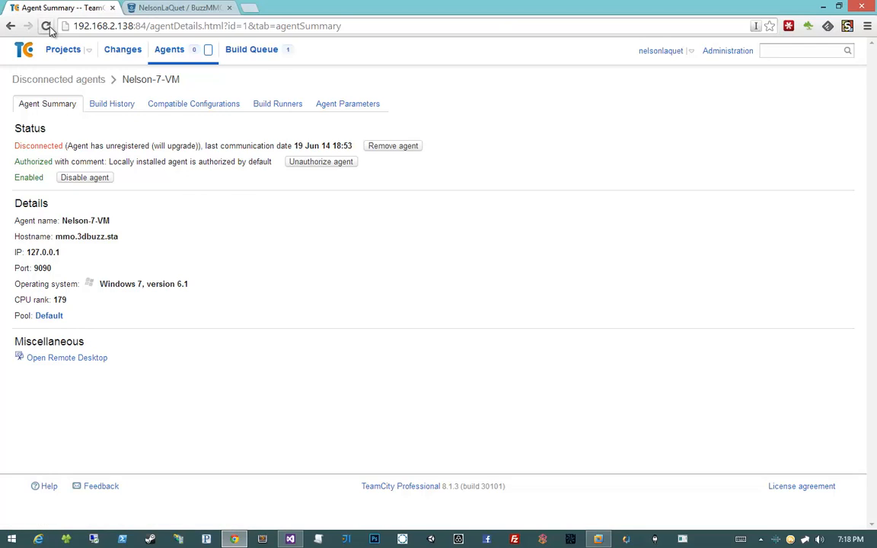
{"action": "left_click", "coordinate": [50, 27]}
{"action": "left_click", "coordinate": [50, 27]}
{"action": "left_click", "coordinate": [51, 28]}
{"action": "left_click", "coordinate": [47, 27]}
{"action": "left_click", "coordinate": [47, 27]}
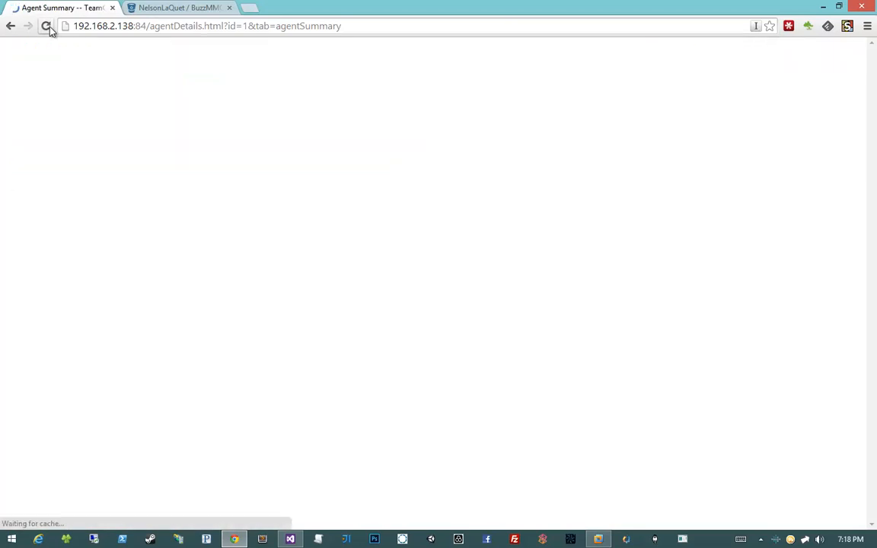
{"action": "left_click", "coordinate": [47, 26]}
{"action": "left_click", "coordinate": [50, 30]}
{"action": "left_click", "coordinate": [50, 30]}
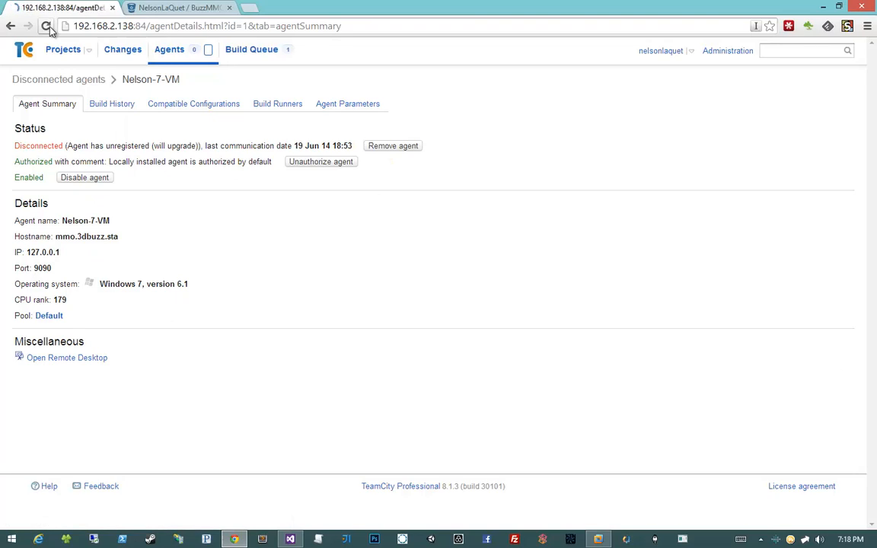
{"action": "left_click", "coordinate": [51, 30]}
{"action": "left_click", "coordinate": [50, 31]}
{"action": "left_click_drag", "start_coordinate": [154, 202], "coordinate": [280, 211]}
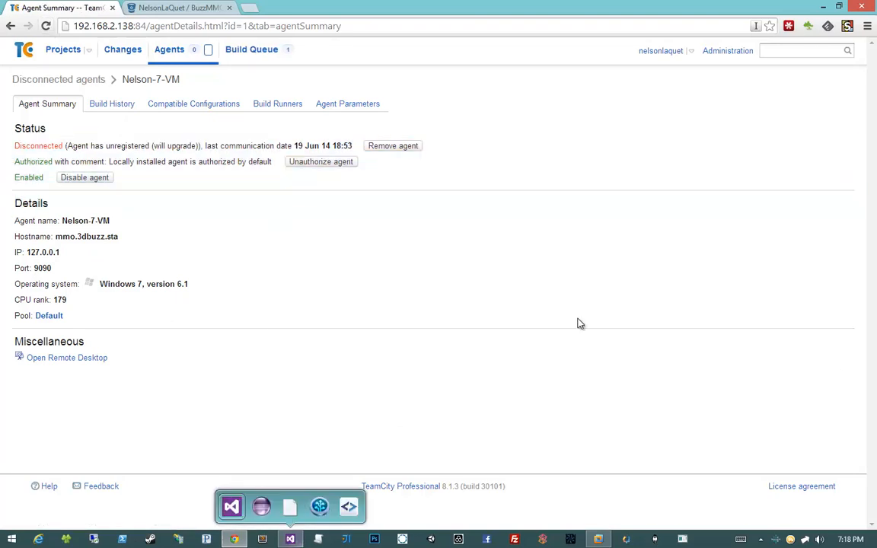
- Return to the virtual machine, move the Services window aside, and bring up the jdbc folder window maximized
{"action": "left_click", "coordinate": [599, 539]}
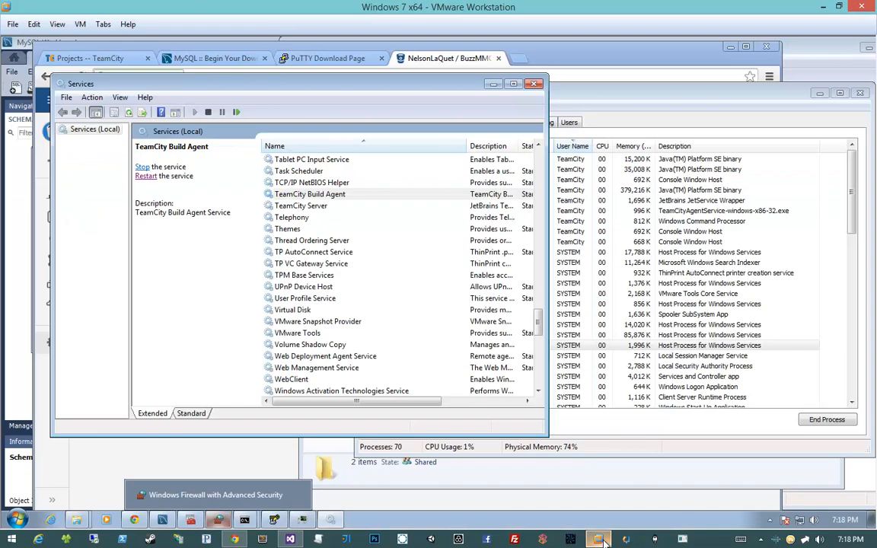
{"action": "left_click_drag", "start_coordinate": [330, 95], "coordinate": [586, 135]}
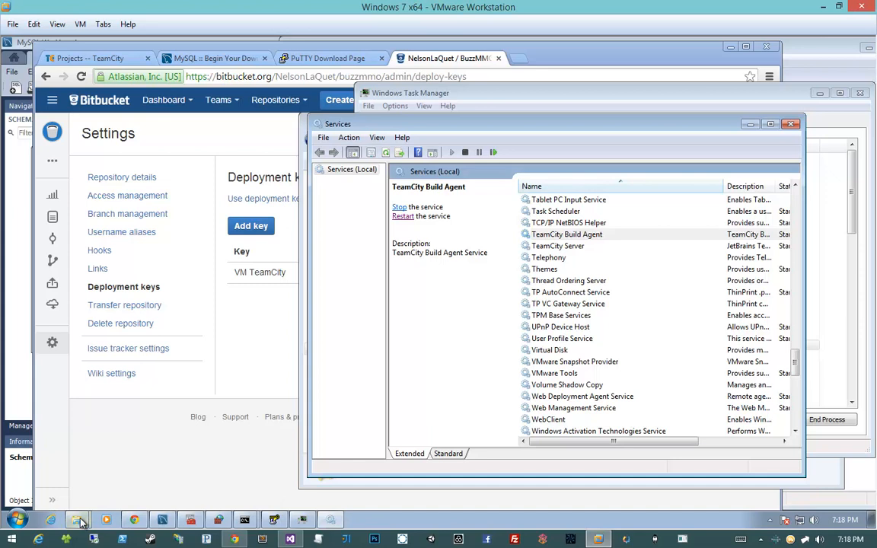
{"action": "mouse_move", "coordinate": [77, 518]}
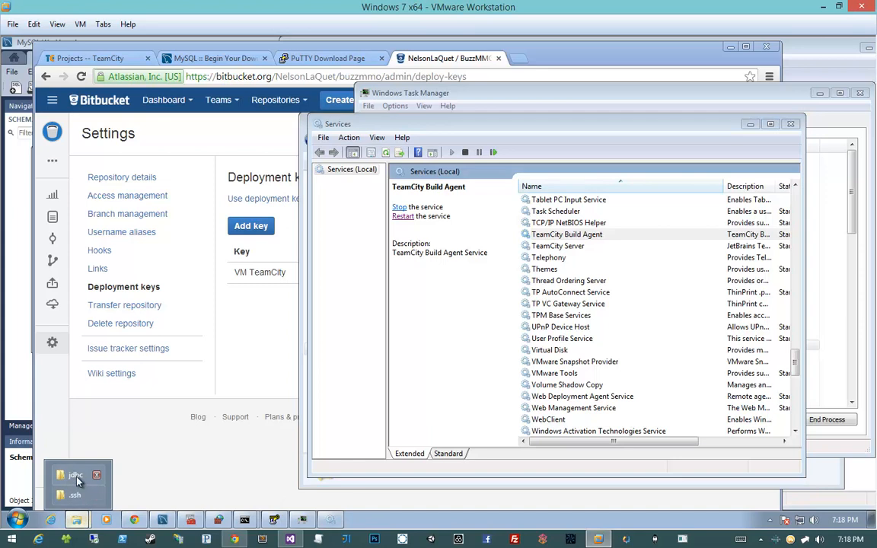
{"action": "left_click", "coordinate": [75, 475]}
{"action": "left_click_drag", "start_coordinate": [671, 52], "coordinate": [322, 37]}
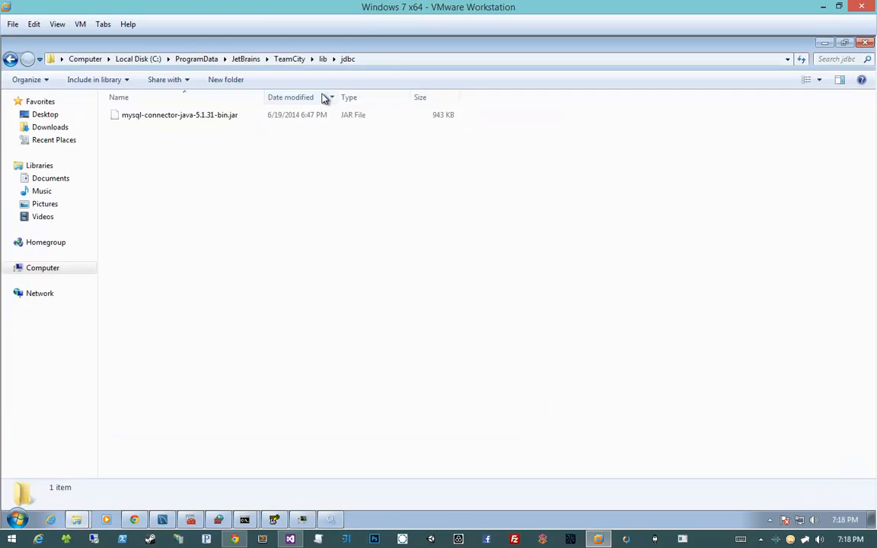
- Look through the config and system folders in C:\ProgramData\JetBrains\TeamCity, and go up to the root of drive C
{"action": "left_click", "coordinate": [245, 62]}
{"action": "double_click", "coordinate": [217, 119]}
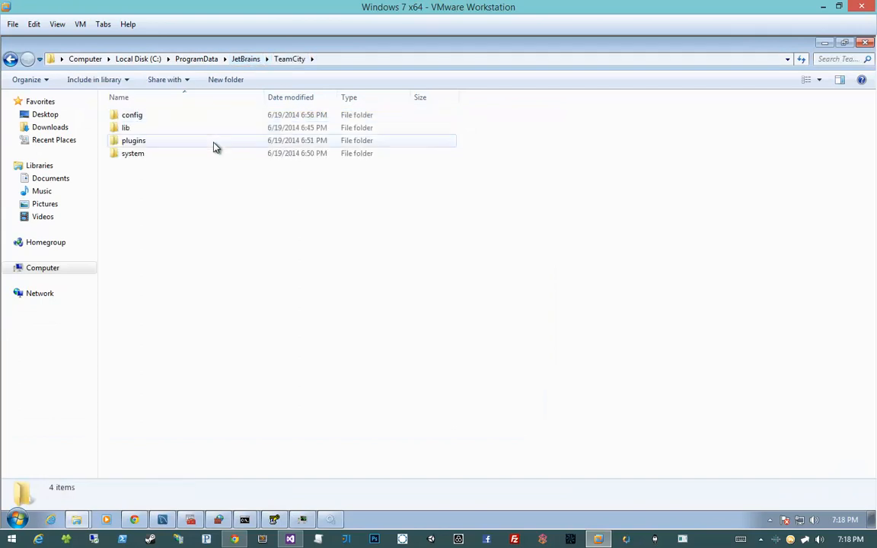
{"action": "double_click", "coordinate": [214, 119]}
{"action": "key", "text": "BackSpace"}
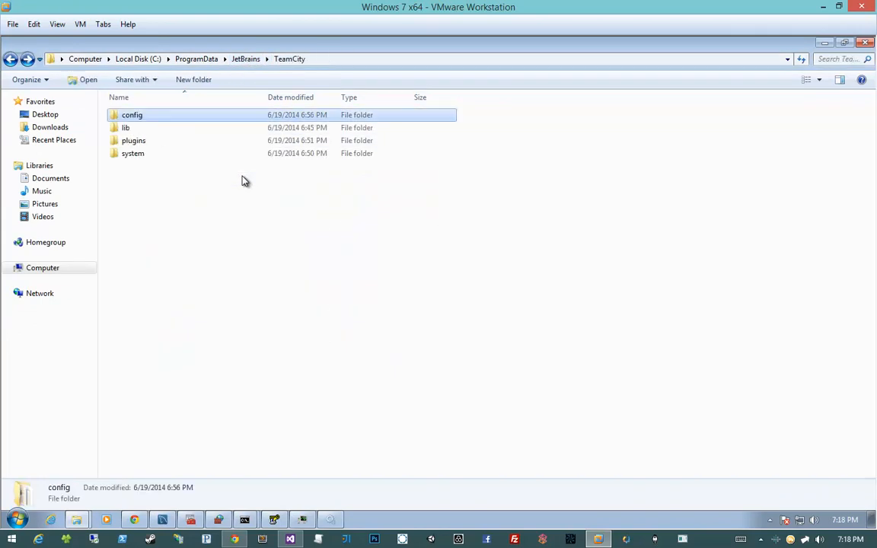
{"action": "double_click", "coordinate": [235, 156]}
{"action": "left_click", "coordinate": [245, 59]}
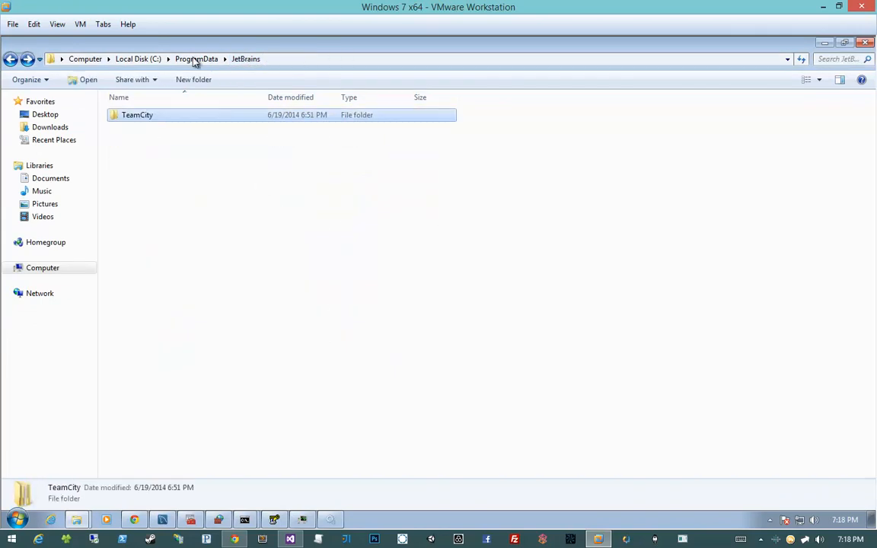
{"action": "left_click", "coordinate": [196, 60]}
{"action": "left_click", "coordinate": [152, 60]}
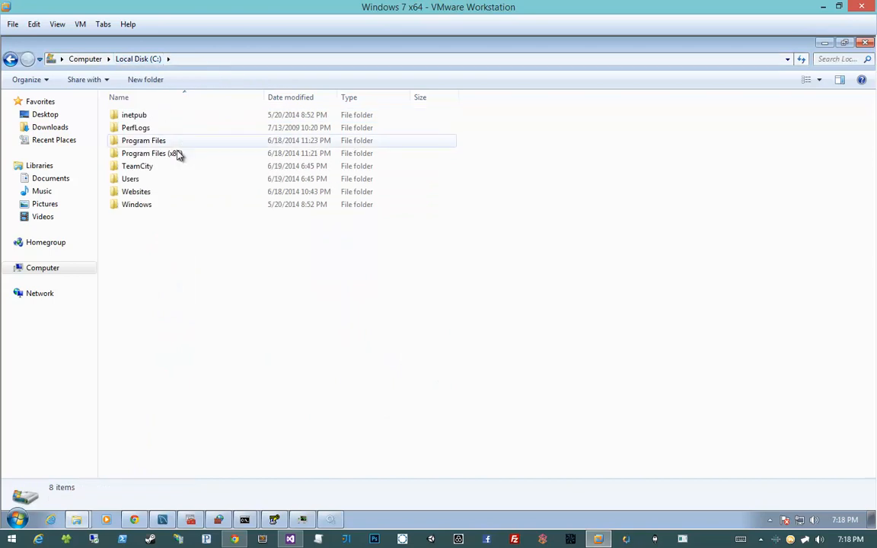
- Open the folder C:\TeamCity\buildAgent\logs and sort the log files by size
{"action": "double_click", "coordinate": [176, 166]}
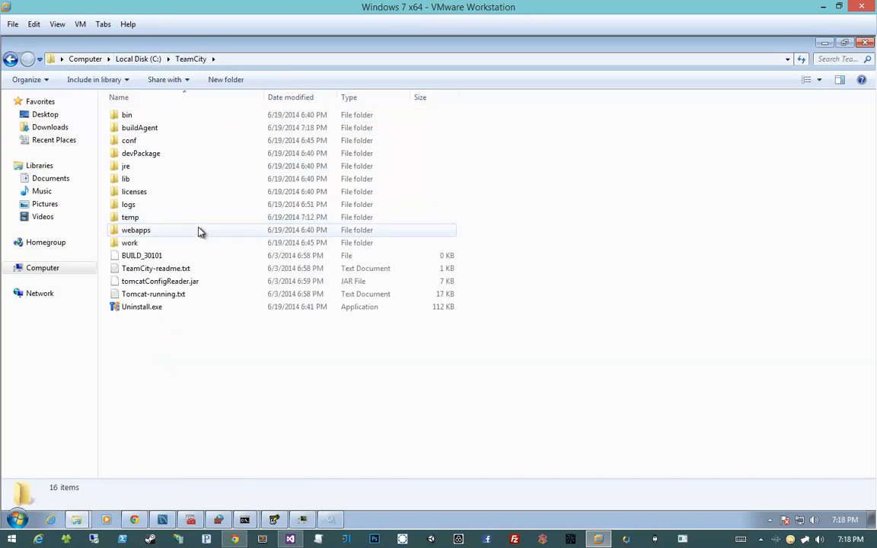
{"action": "double_click", "coordinate": [181, 132]}
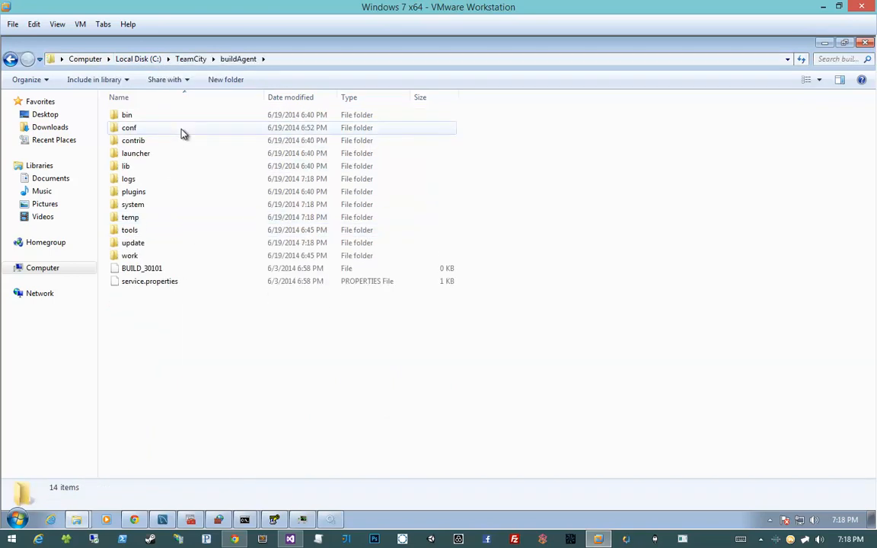
{"action": "double_click", "coordinate": [169, 179]}
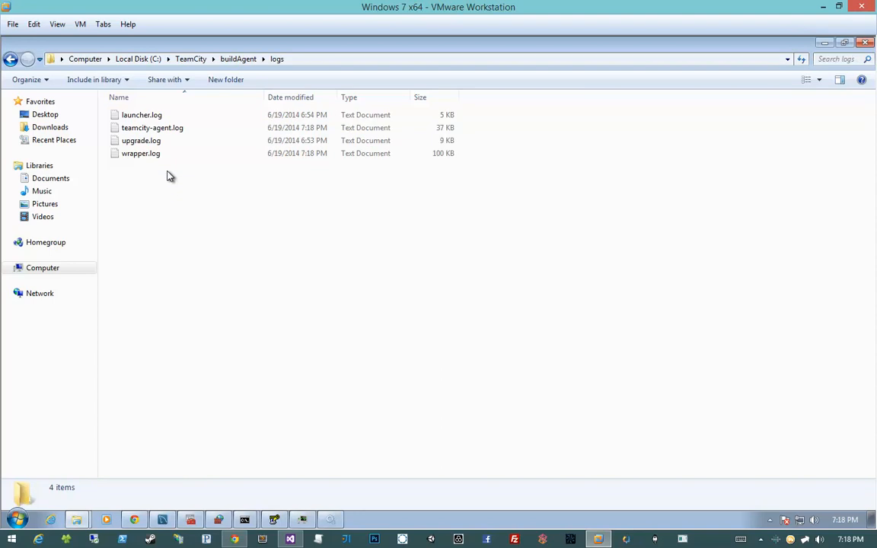
{"action": "left_click", "coordinate": [427, 97]}
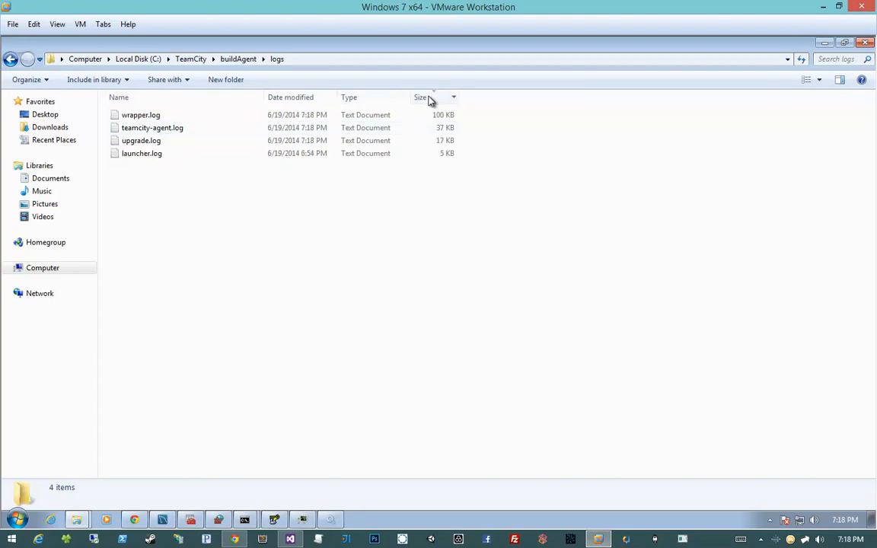
- Open teamcity-agent.log in Notepad, read its most recent entries, and close it
{"action": "double_click", "coordinate": [309, 126]}
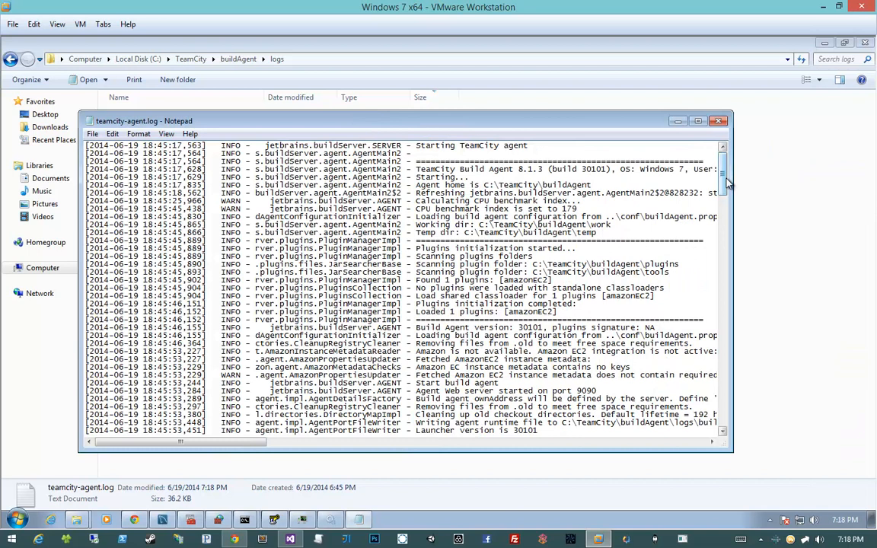
{"action": "left_click_drag", "start_coordinate": [727, 182], "coordinate": [727, 403]}
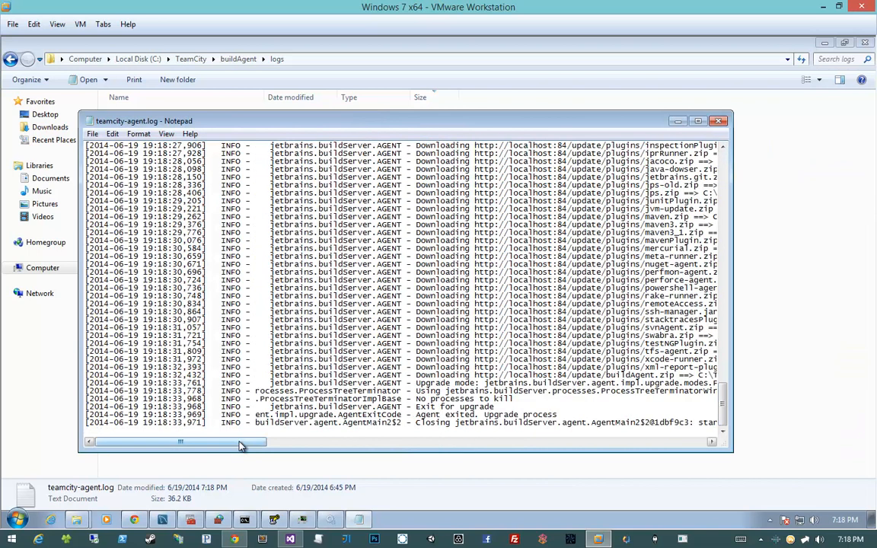
{"action": "left_click_drag", "start_coordinate": [241, 444], "coordinate": [677, 110]}
{"action": "left_click", "coordinate": [718, 122]}
- Reopen teamcity-agent.log, examine the full width of the agent registration and plugin download entries, and close the log
{"action": "double_click", "coordinate": [235, 130]}
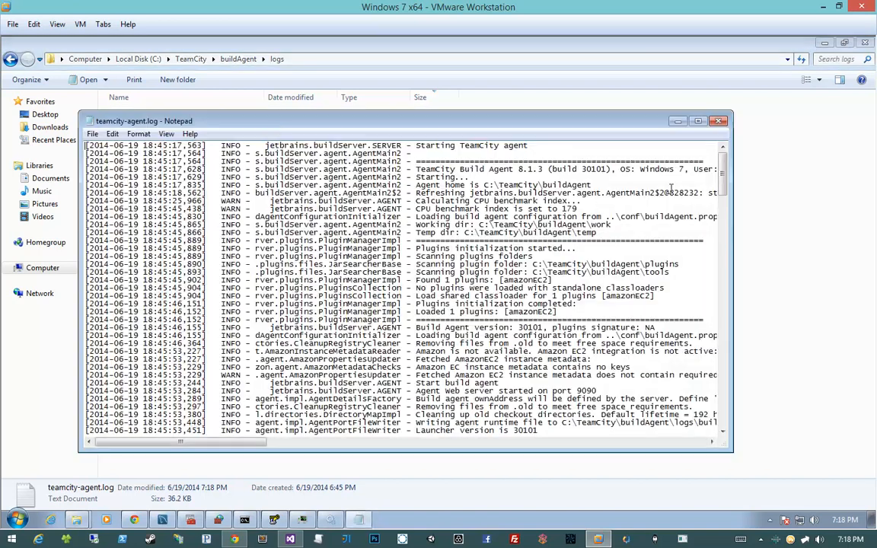
{"action": "left_click_drag", "start_coordinate": [723, 151], "coordinate": [714, 354]}
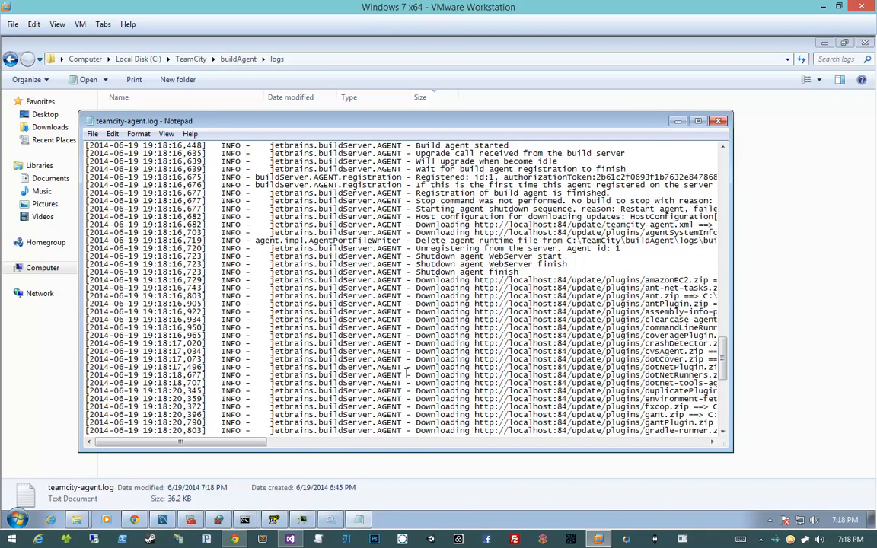
{"action": "left_click_drag", "start_coordinate": [245, 443], "coordinate": [364, 443]}
{"action": "scroll", "coordinate": [356, 417], "scroll_direction": "down", "scroll_amount": 1}
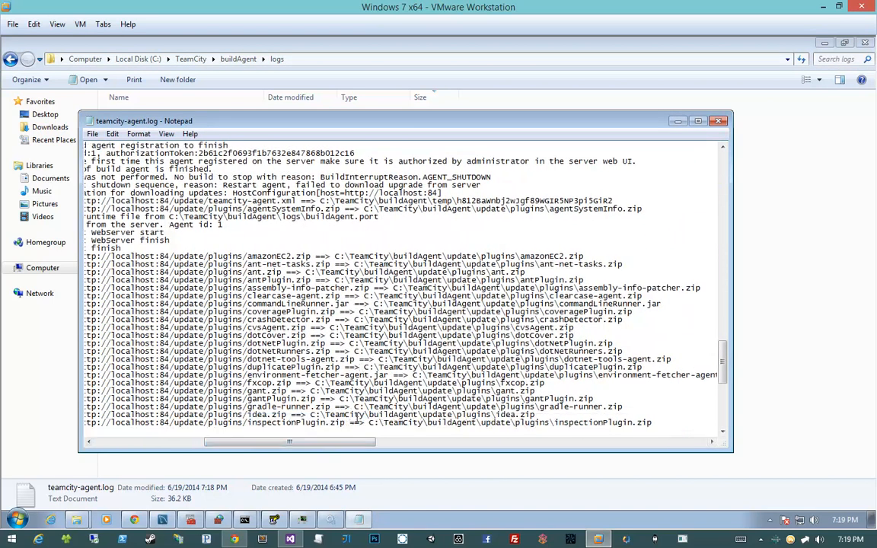
{"action": "scroll", "coordinate": [357, 417], "scroll_direction": "down", "scroll_amount": 10}
{"action": "left_click", "coordinate": [716, 122]}
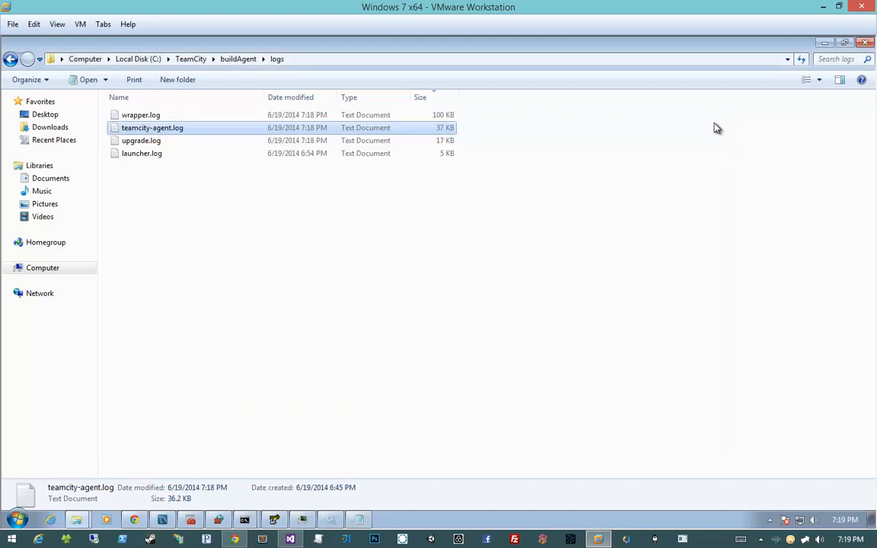
- Open wrapper.log in Notepad, read its most recent entries, and close it
{"action": "double_click", "coordinate": [145, 115]}
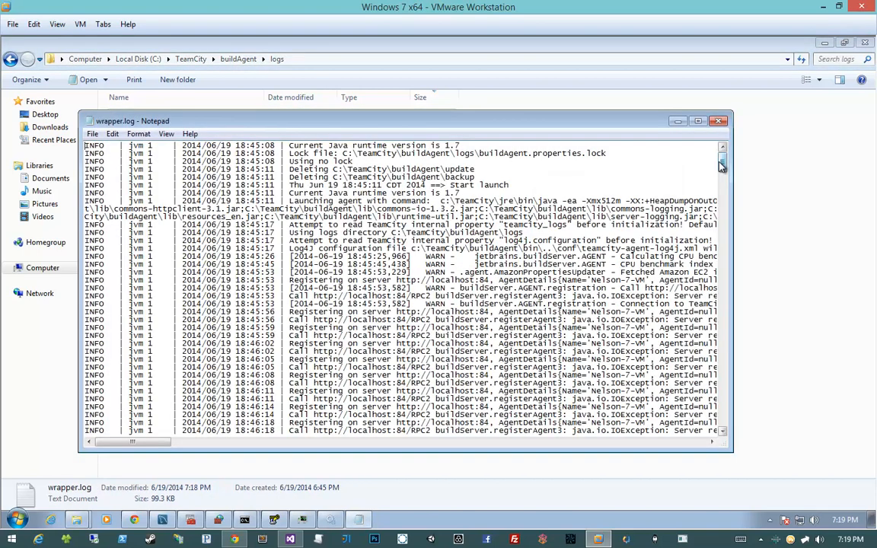
{"action": "left_click_drag", "start_coordinate": [723, 167], "coordinate": [702, 443]}
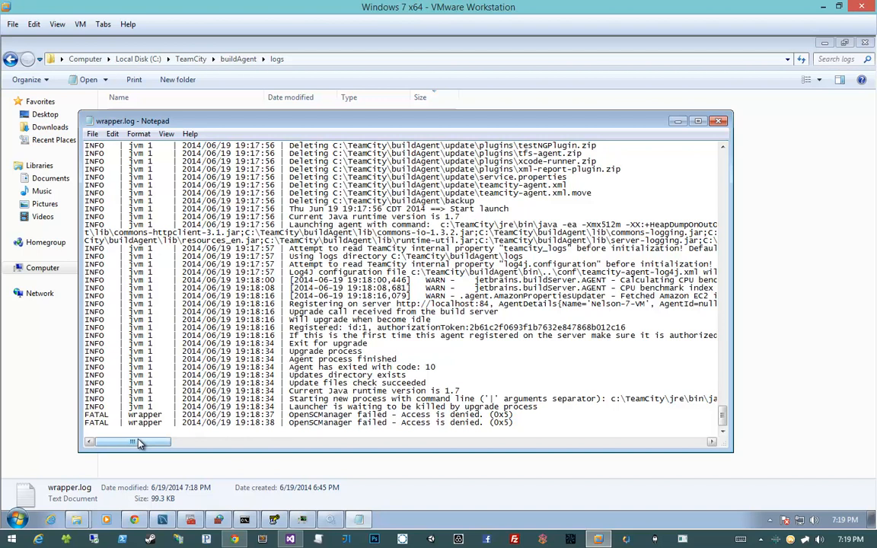
{"action": "left_click_drag", "start_coordinate": [138, 443], "coordinate": [53, 455]}
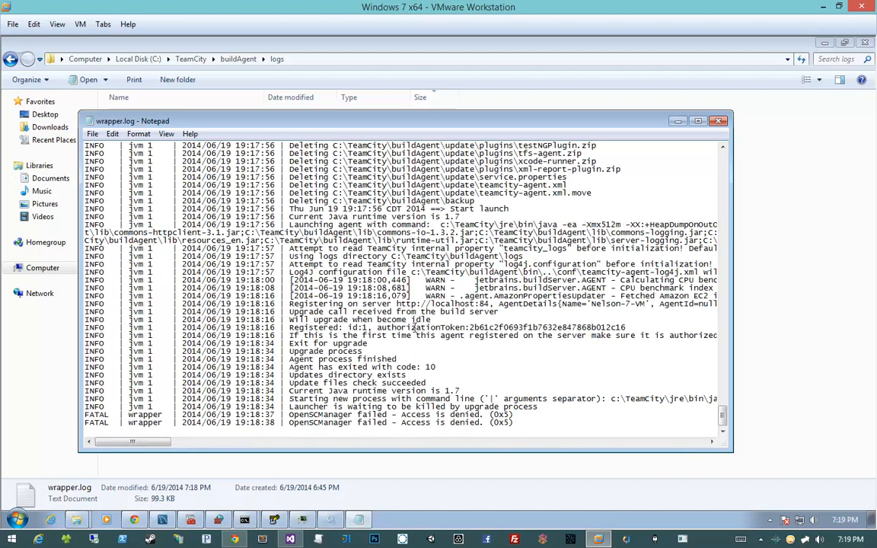
{"action": "left_click", "coordinate": [717, 123]}
- Check the last entries of teamcity-agent.log and launcher.log, closing each log after reading
{"action": "double_click", "coordinate": [260, 127]}
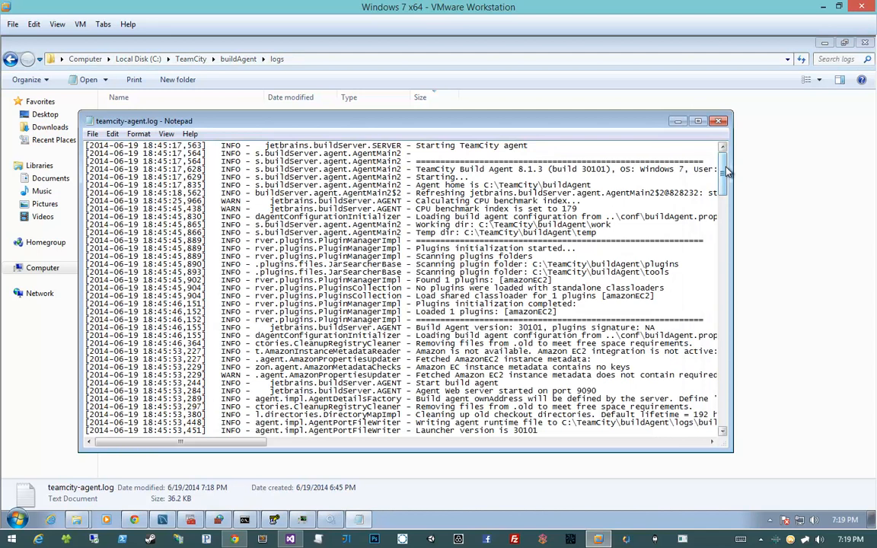
{"action": "left_click_drag", "start_coordinate": [726, 172], "coordinate": [729, 424]}
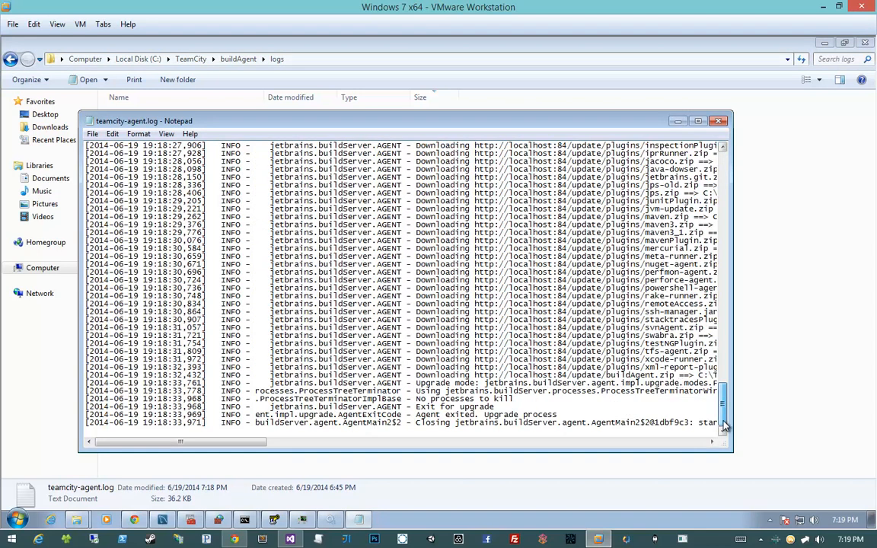
{"action": "left_click", "coordinate": [718, 121]}
{"action": "double_click", "coordinate": [272, 154]}
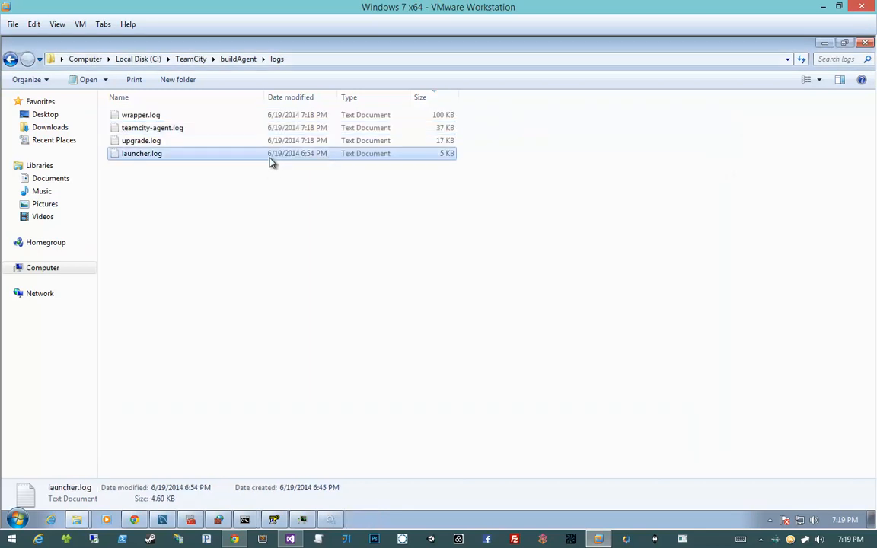
{"action": "left_click_drag", "start_coordinate": [724, 151], "coordinate": [727, 427]}
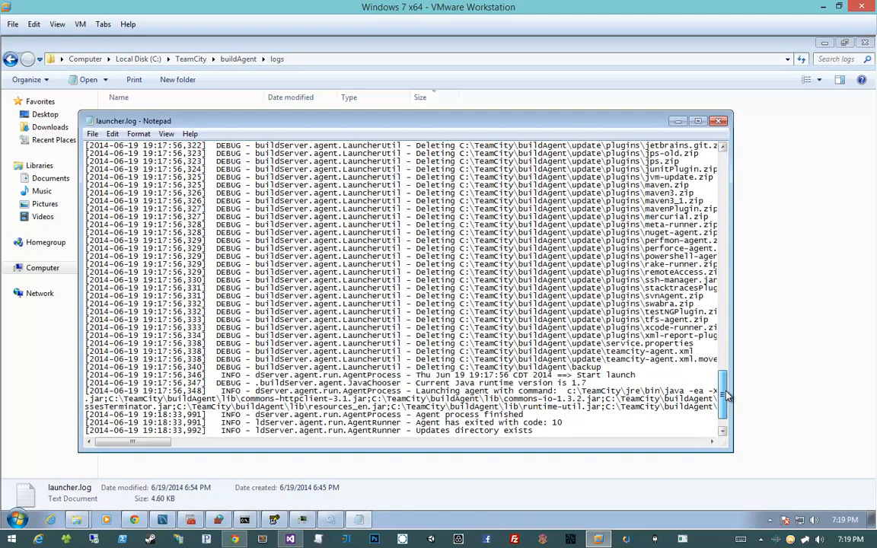
{"action": "left_click", "coordinate": [718, 121]}
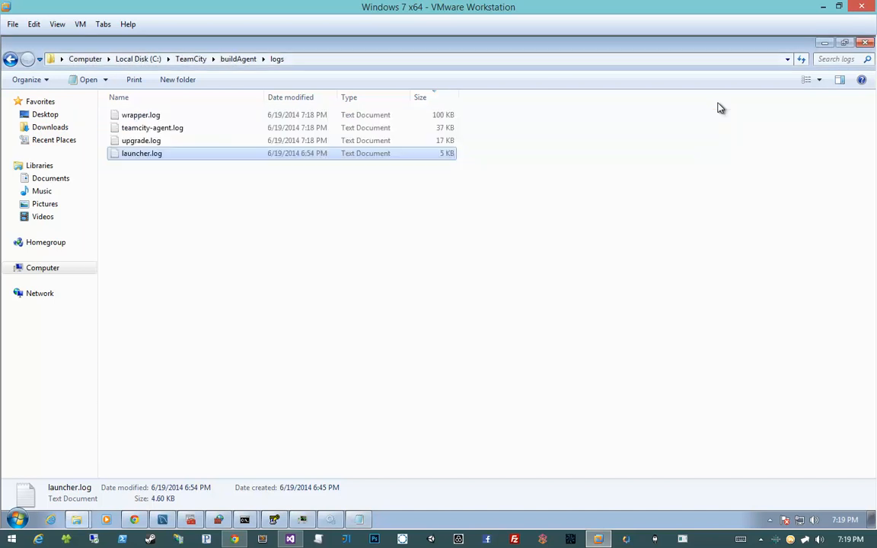
- Switch to Chrome and reload the TeamCity agent summary page to check the agent's connection status
{"action": "left_click", "coordinate": [234, 539]}
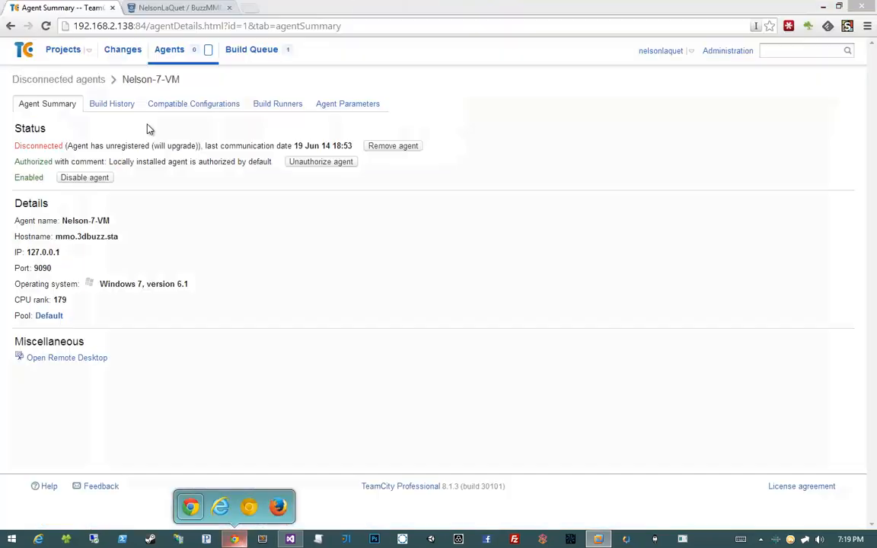
{"action": "left_click", "coordinate": [48, 26]}
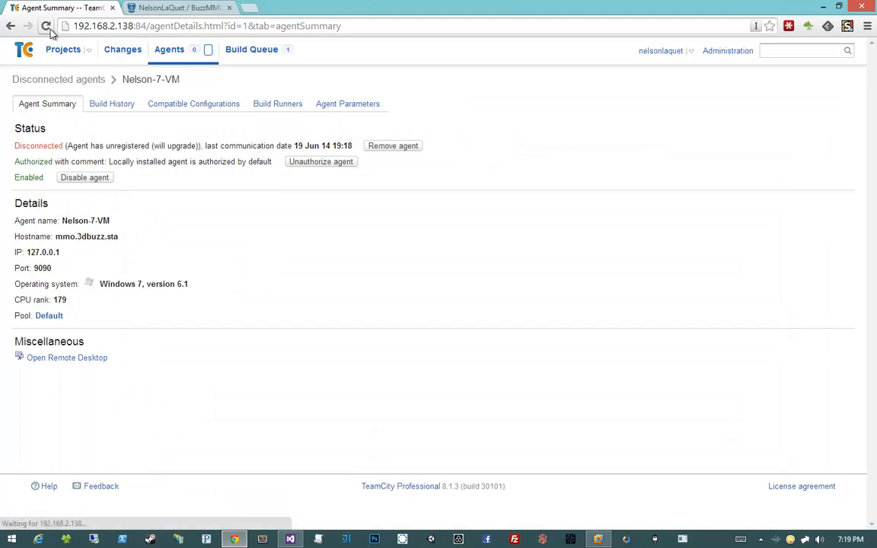
{"action": "left_click", "coordinate": [46, 26]}
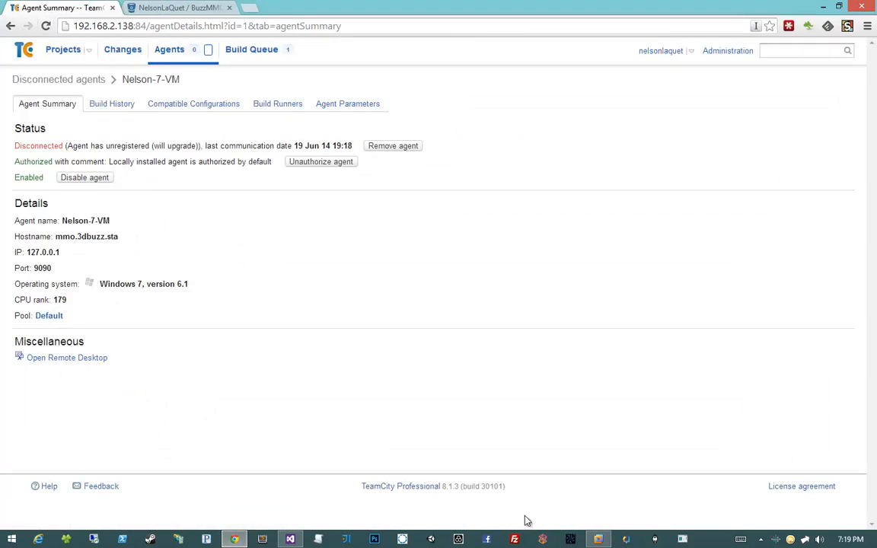
- Return to the virtual machine, sort the agent logs by date modified, and read the final entries of upgrade.log
{"action": "left_click", "coordinate": [596, 538]}
{"action": "left_click", "coordinate": [320, 277]}
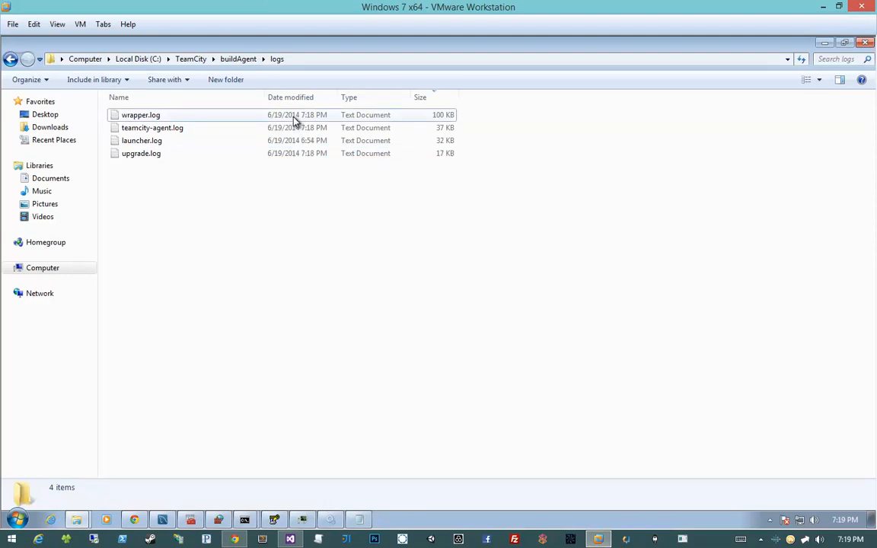
{"action": "left_click", "coordinate": [310, 97]}
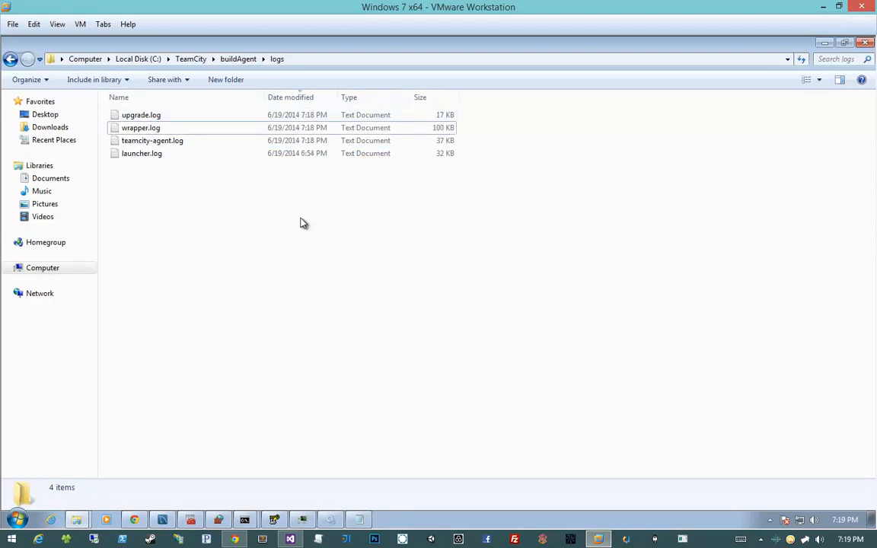
{"action": "double_click", "coordinate": [257, 116]}
{"action": "mouse_move", "coordinate": [721, 296]}
{"action": "left_mouse_down"}
{"action": "mouse_move", "coordinate": [720, 399]}
{"action": "mouse_move", "coordinate": [719, 310]}
{"action": "left_mouse_up"}
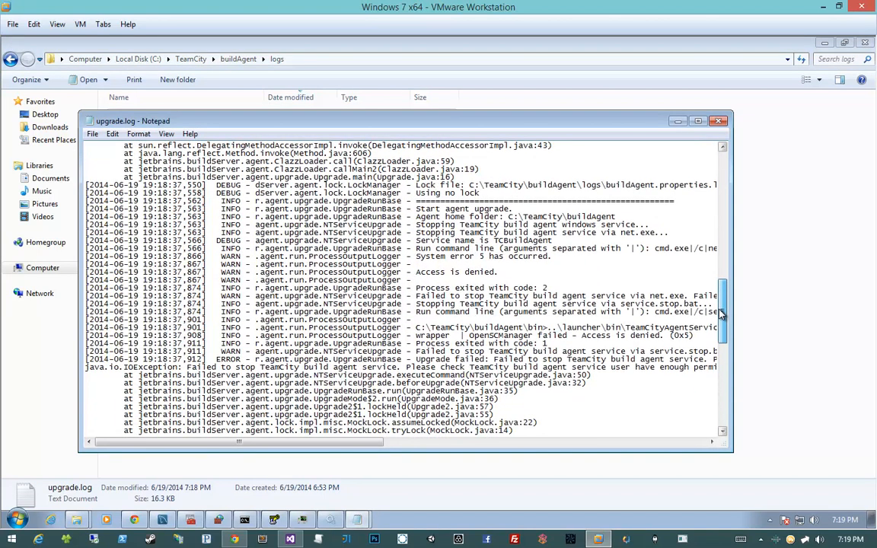
{"action": "scroll", "coordinate": [475, 411], "scroll_direction": "down", "scroll_amount": 15}
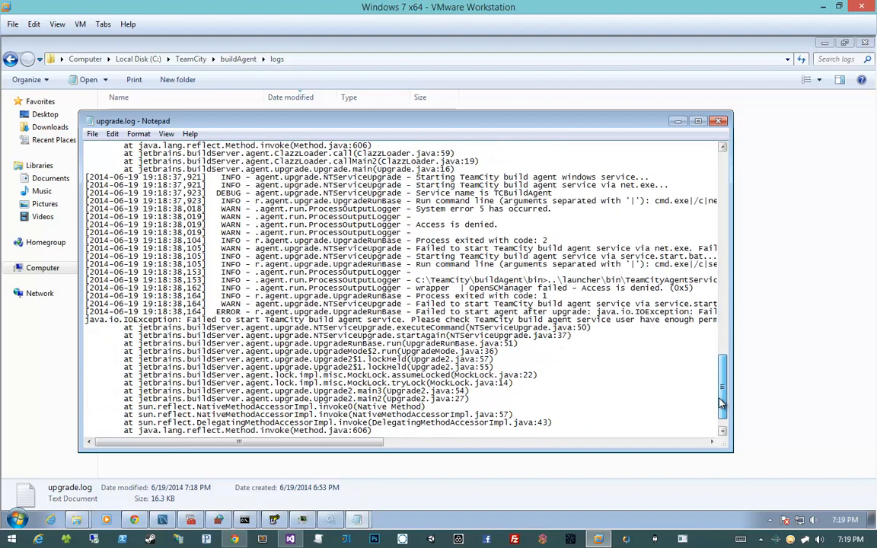
{"action": "left_click_drag", "start_coordinate": [351, 441], "coordinate": [466, 445]}
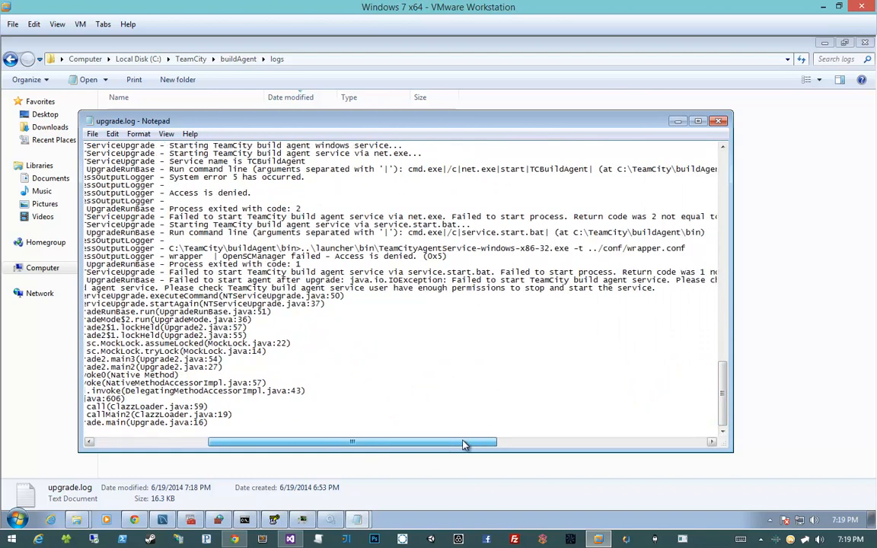
- Highlight the message about the build agent service user's permissions in upgrade.log and examine the service start entries around it
{"action": "left_click_drag", "start_coordinate": [165, 289], "coordinate": [375, 289]}
{"action": "left_click", "coordinate": [375, 289]}
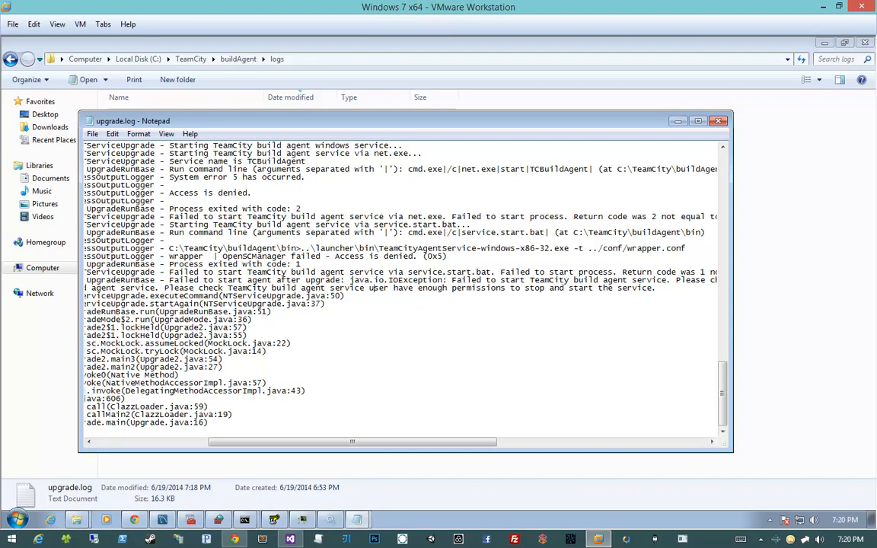
{"action": "left_click_drag", "start_coordinate": [164, 288], "coordinate": [505, 288]}
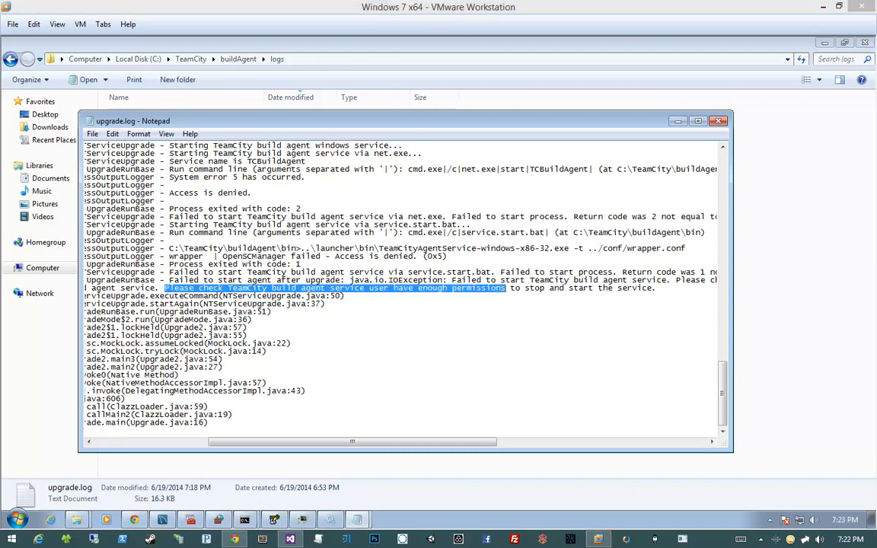
{"action": "left_click", "coordinate": [282, 284]}
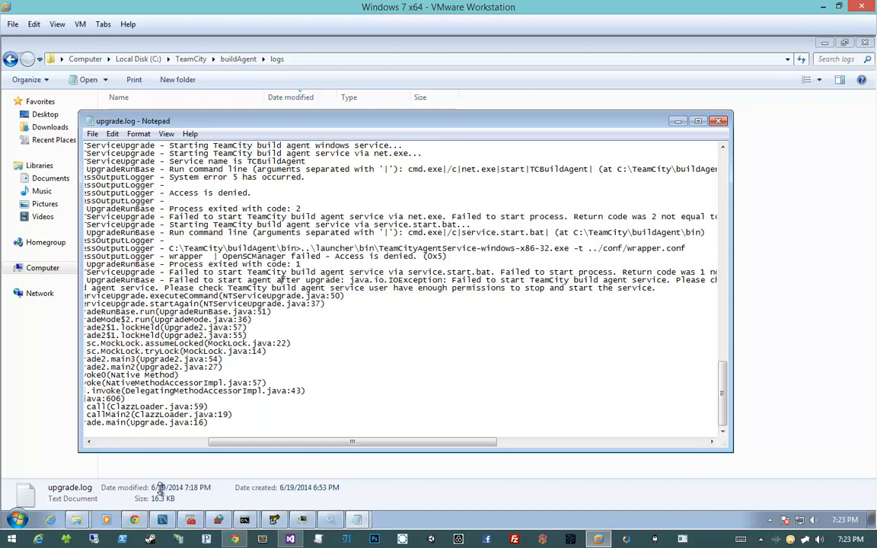
{"action": "left_click_drag", "start_coordinate": [149, 452], "coordinate": [150, 465]}
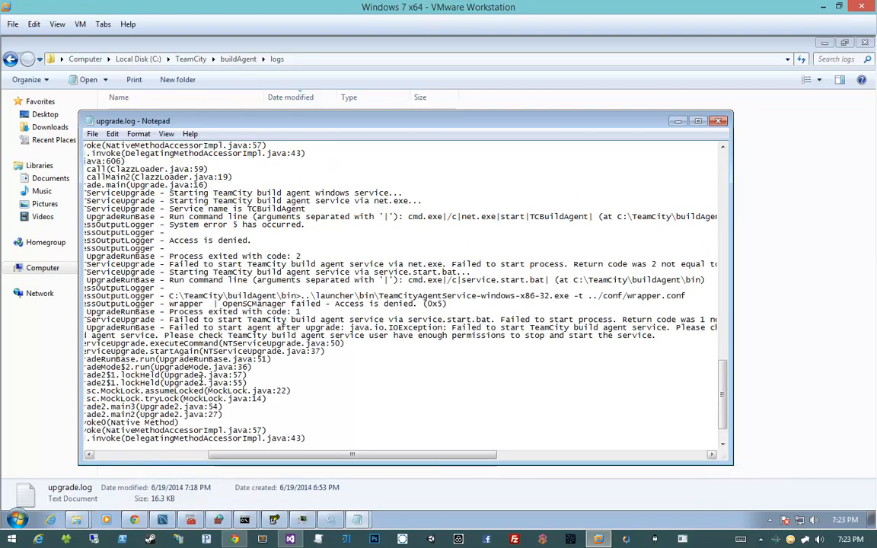
{"action": "double_click", "coordinate": [268, 319]}
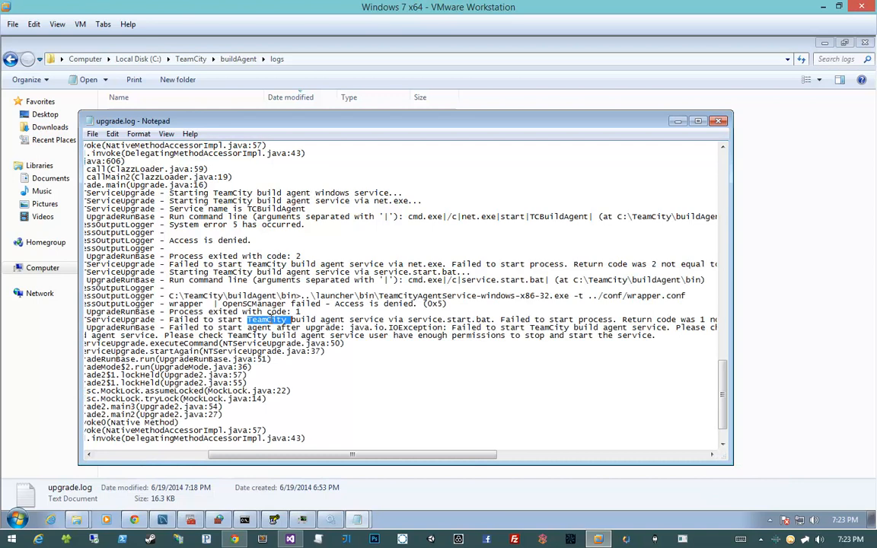
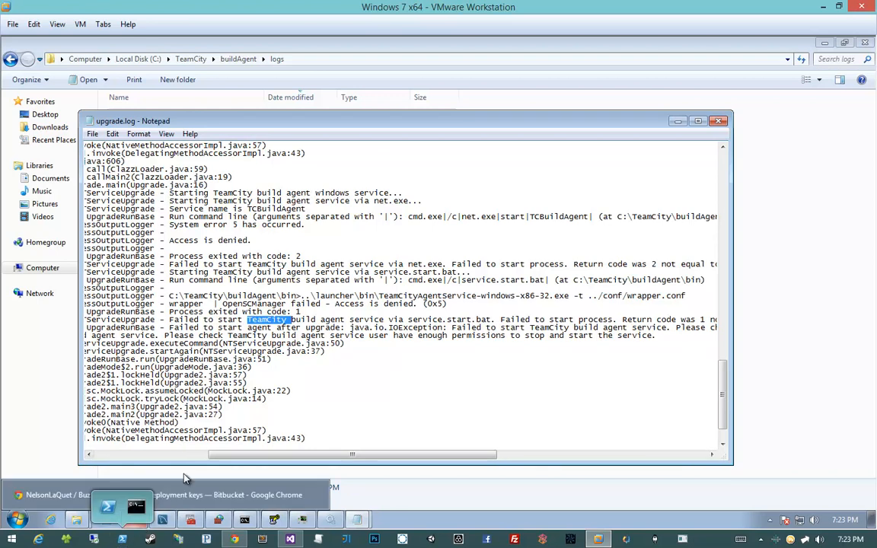
- Switch to Chrome in the virtual machine, search for subinacl in a new tab, and open Microsoft's SubInACL download page
{"action": "left_click", "coordinate": [168, 495]}
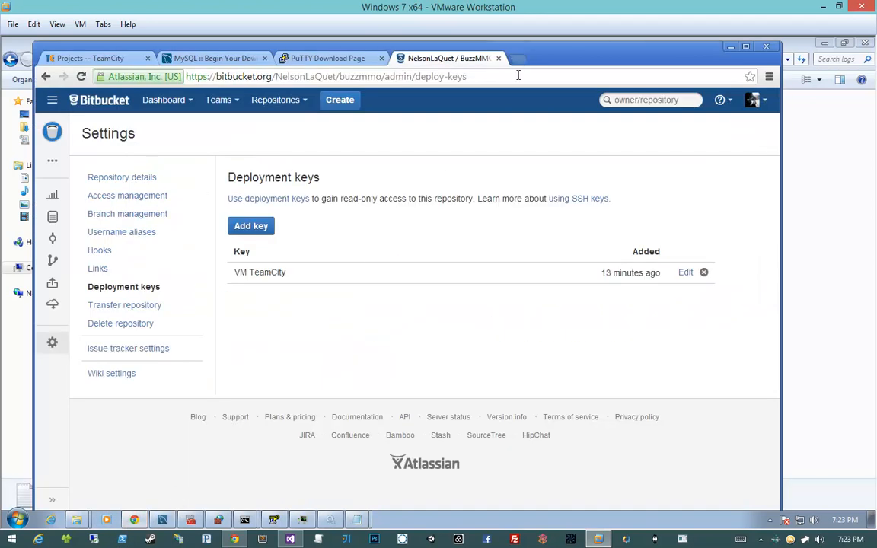
{"action": "key", "text": "ctrl+t"}
{"action": "type", "text": "sub"}
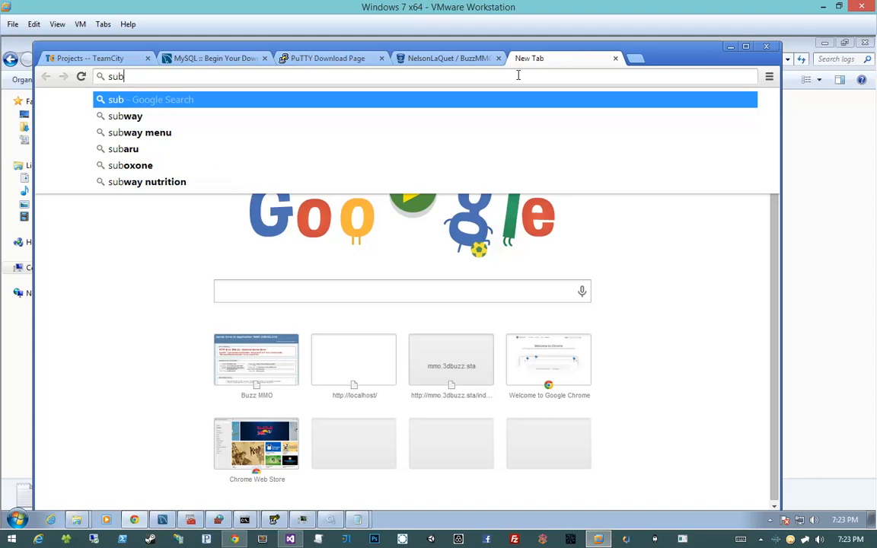
{"action": "type", "text": "inacl"}
{"action": "key", "text": "Return"}
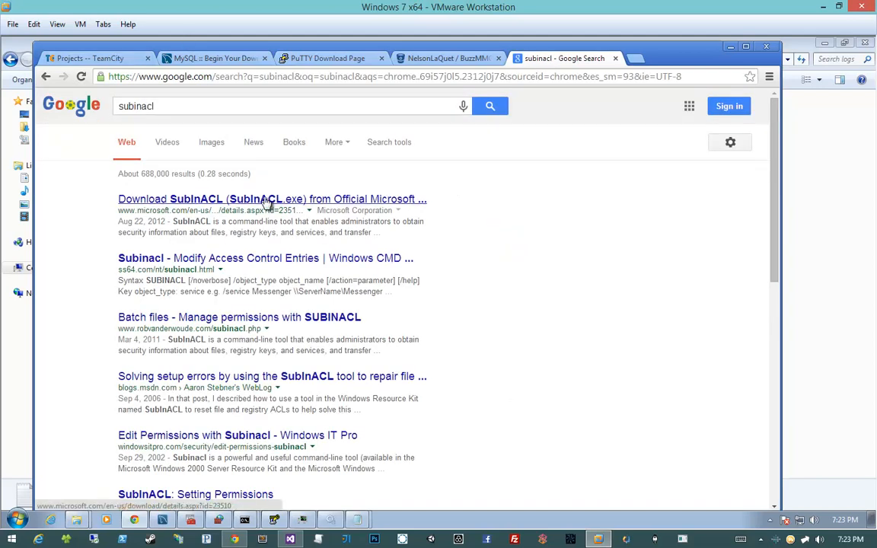
{"action": "left_click", "coordinate": [230, 201]}
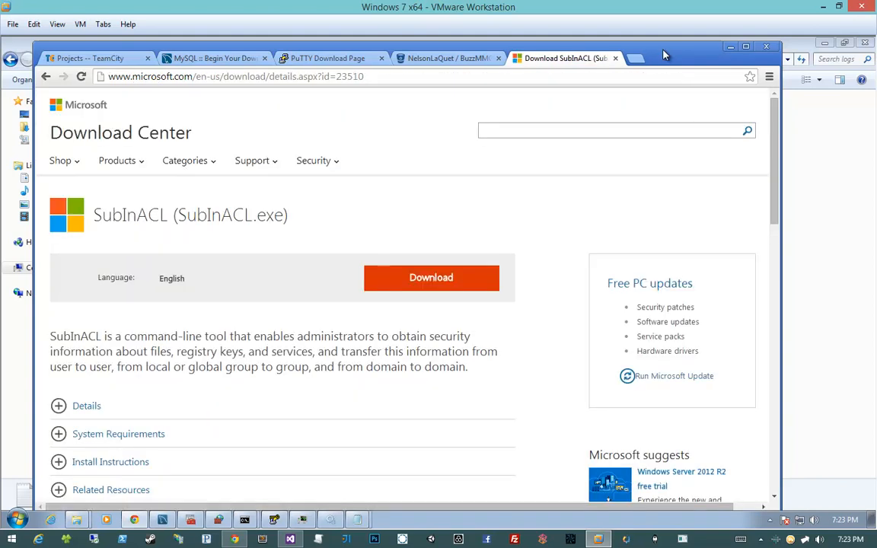
- Maximize the browser window, download subinacl.msi from the Microsoft page, and launch the installer
{"action": "left_click_drag", "start_coordinate": [669, 58], "coordinate": [653, 36]}
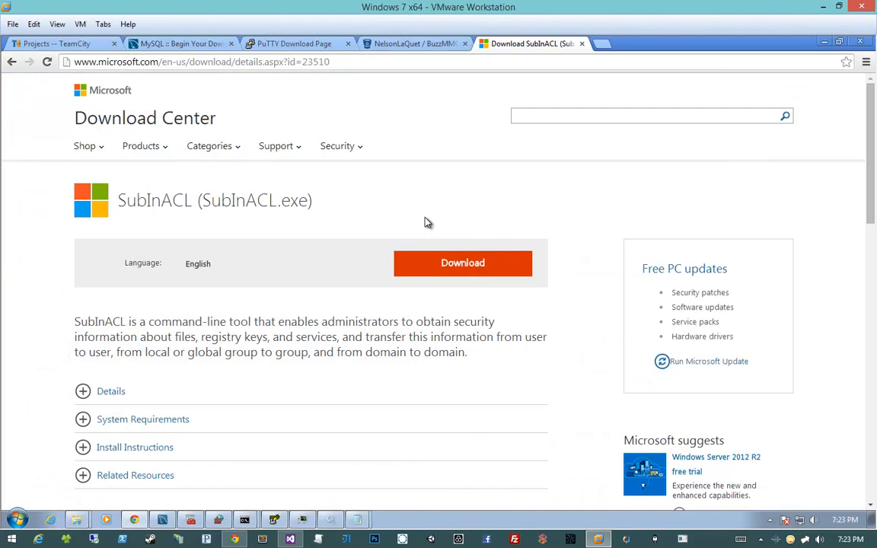
{"action": "left_click", "coordinate": [433, 271]}
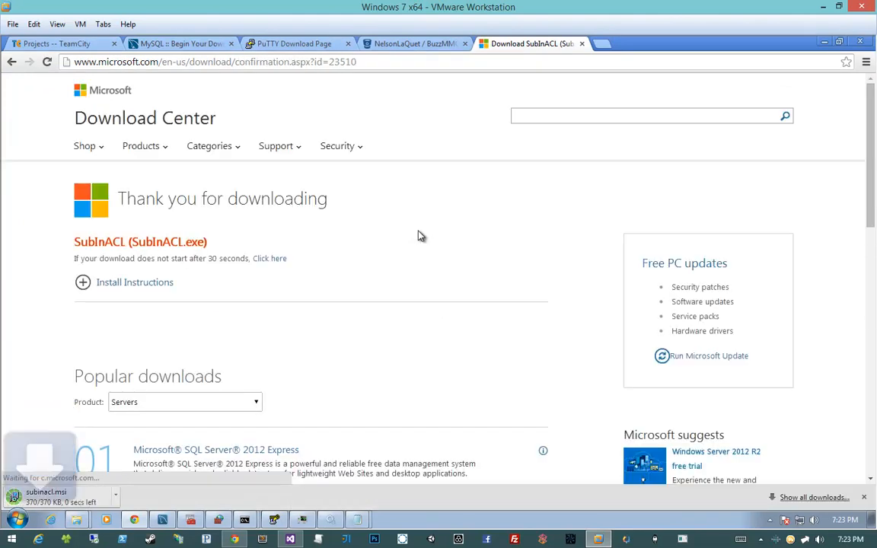
{"action": "left_click", "coordinate": [44, 504]}
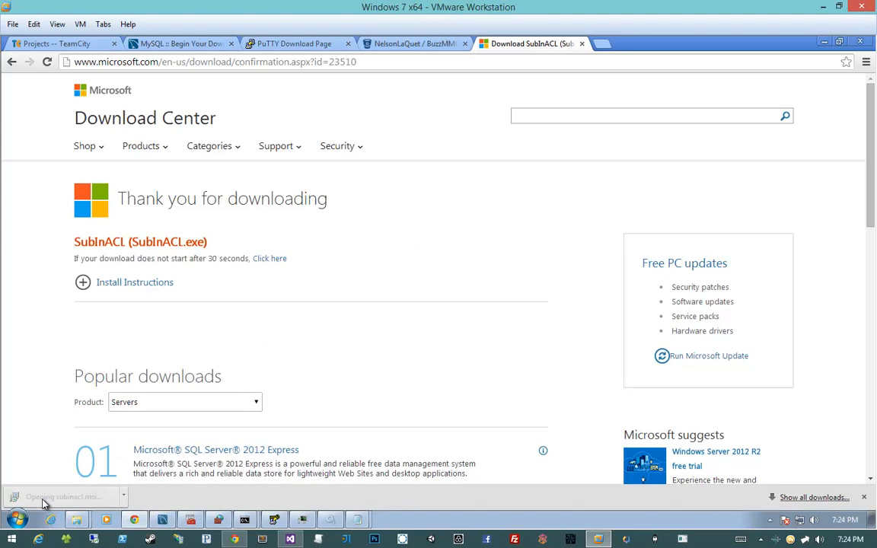
{"action": "left_click", "coordinate": [469, 289]}
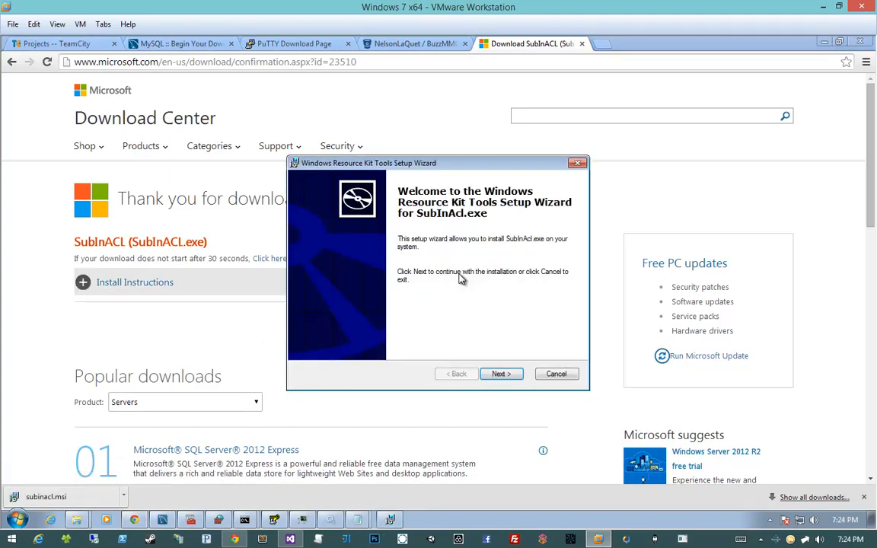
- Accept the license agreement and install SubInAcl.exe, completing the Windows Resource Kit Tools setup wizard
{"action": "left_click", "coordinate": [500, 374]}
{"action": "left_click", "coordinate": [434, 342]}
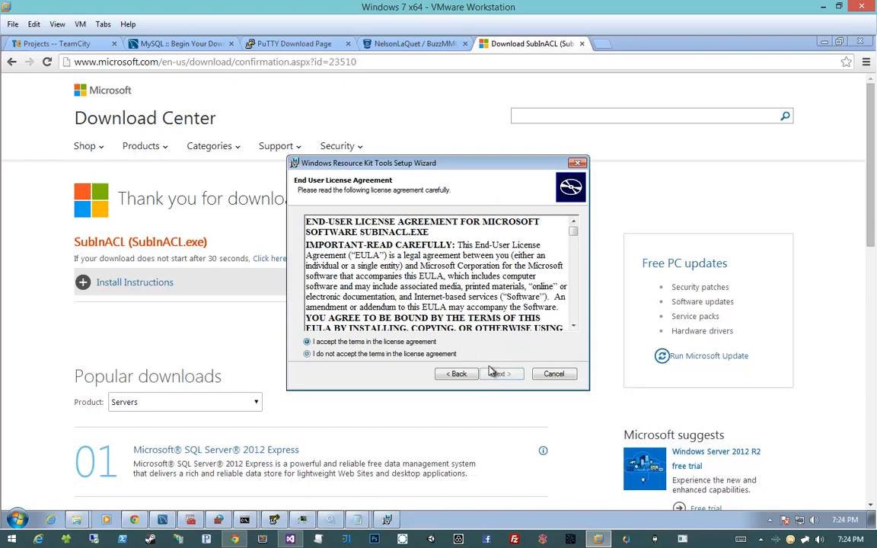
{"action": "left_click", "coordinate": [501, 374]}
{"action": "left_click", "coordinate": [499, 374]}
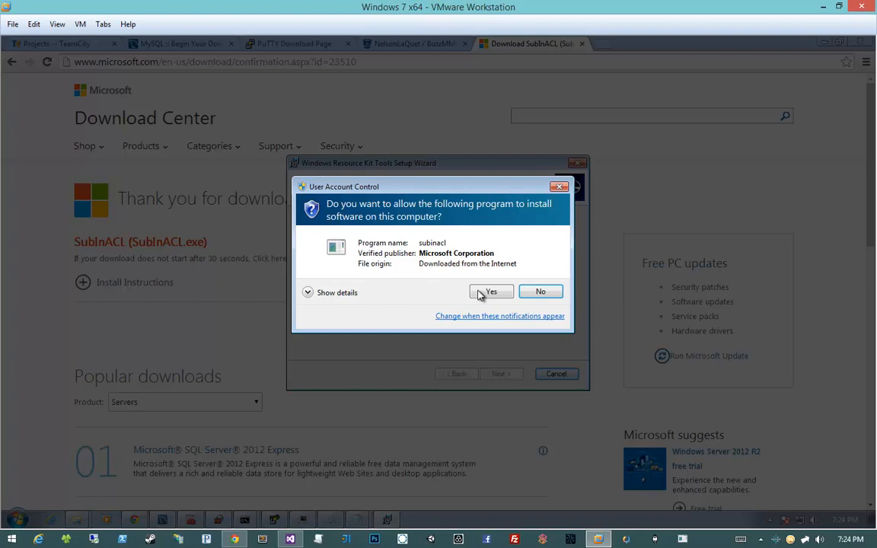
{"action": "left_click", "coordinate": [488, 291]}
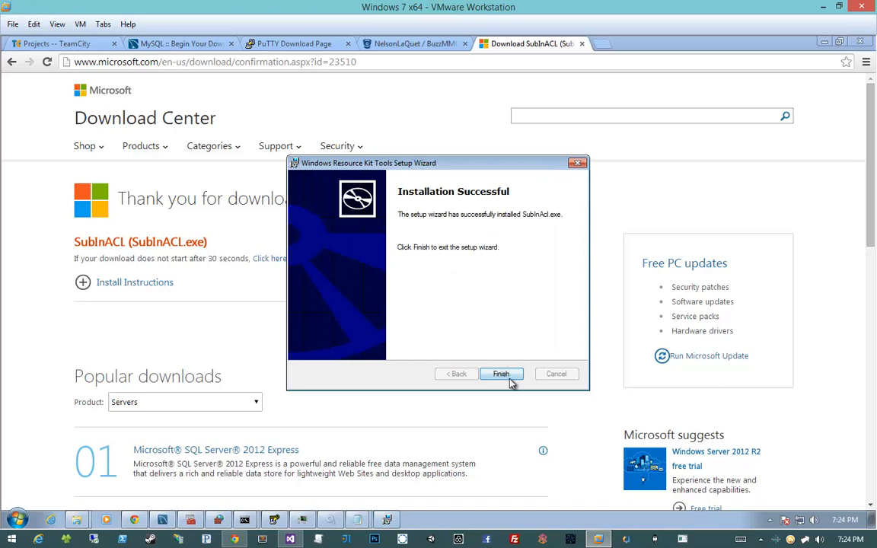
{"action": "left_click", "coordinate": [501, 374]}
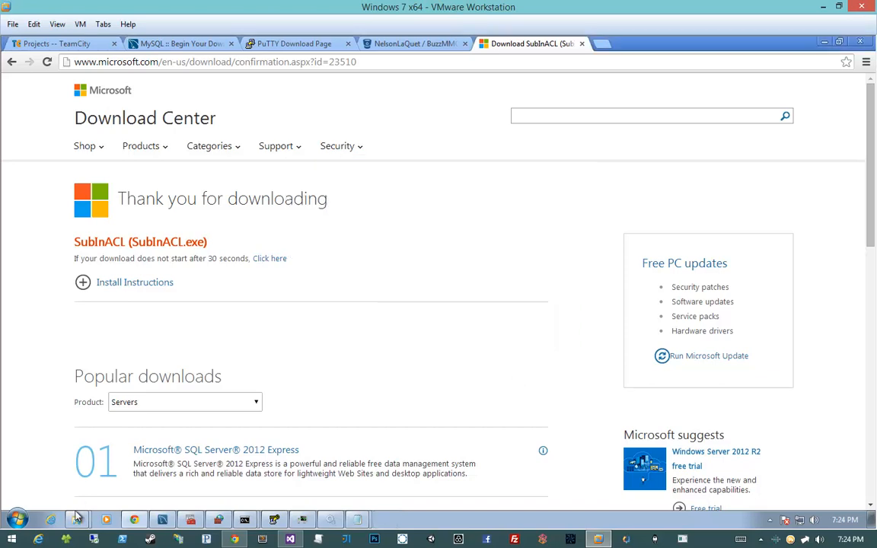
- Switch to the logs folder window and browse to C:\Program Files (x86)\Windows Resource Kits\Tools, sorting Program Files (x86) by date modified
{"action": "mouse_move", "coordinate": [76, 519]}
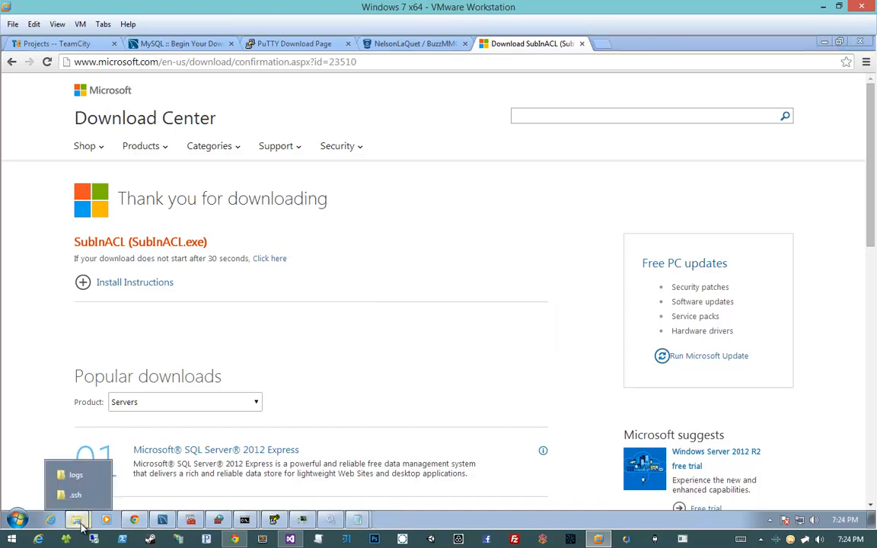
{"action": "left_click", "coordinate": [76, 476]}
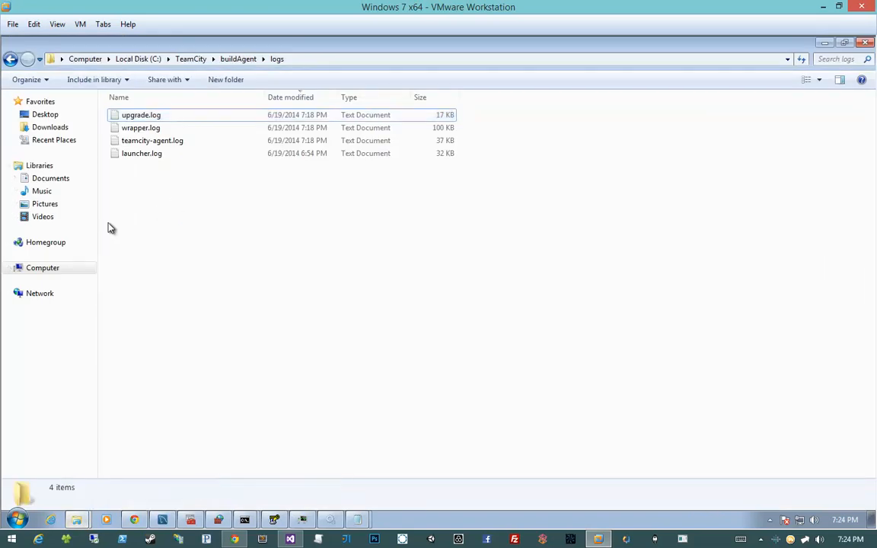
{"action": "left_click", "coordinate": [54, 269]}
{"action": "double_click", "coordinate": [208, 134]}
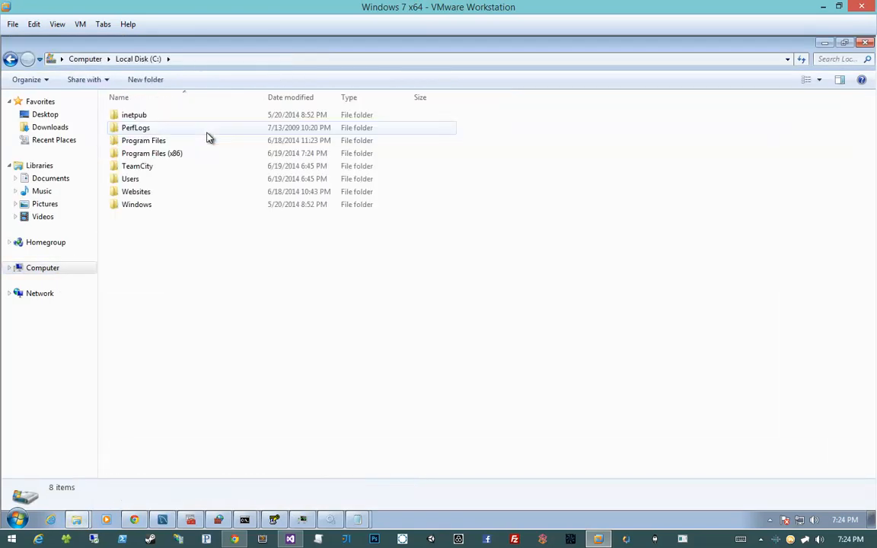
{"action": "double_click", "coordinate": [202, 153]}
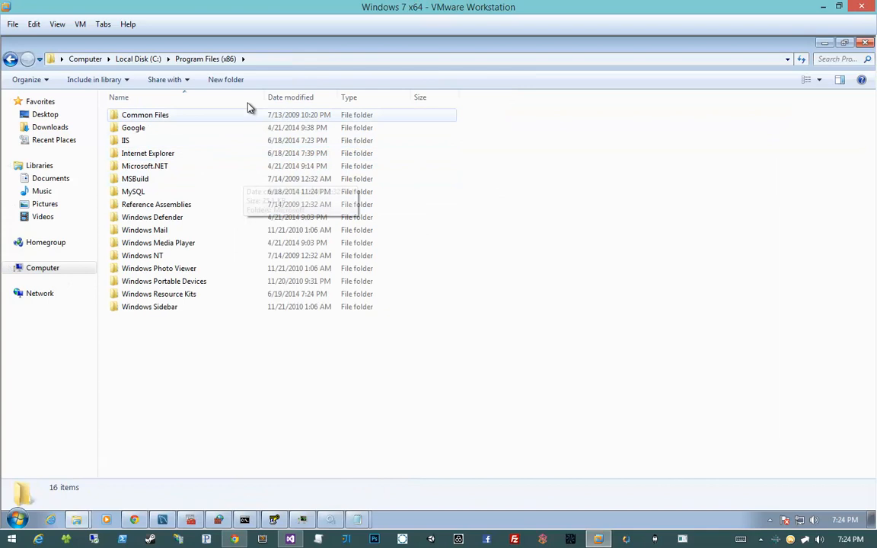
{"action": "left_click", "coordinate": [280, 99]}
{"action": "left_click", "coordinate": [171, 117]}
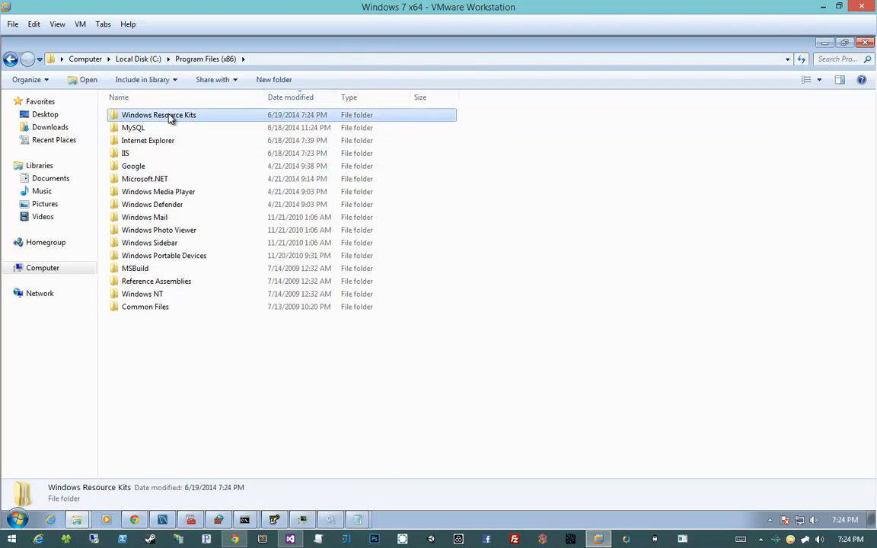
{"action": "double_click", "coordinate": [171, 117]}
{"action": "double_click", "coordinate": [186, 118]}
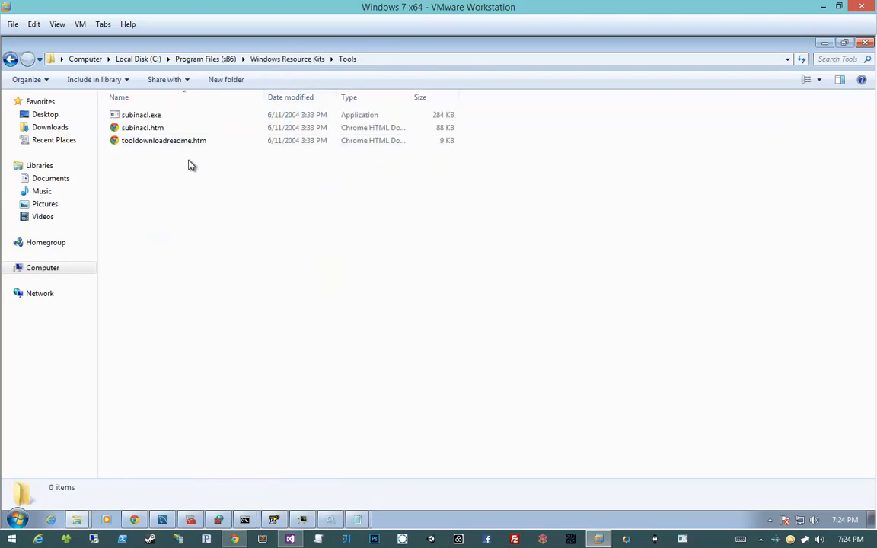
- Copy the full path of the Tools folder that contains subinacl.exe
{"action": "left_click", "coordinate": [186, 116]}
{"action": "left_click", "coordinate": [226, 167]}
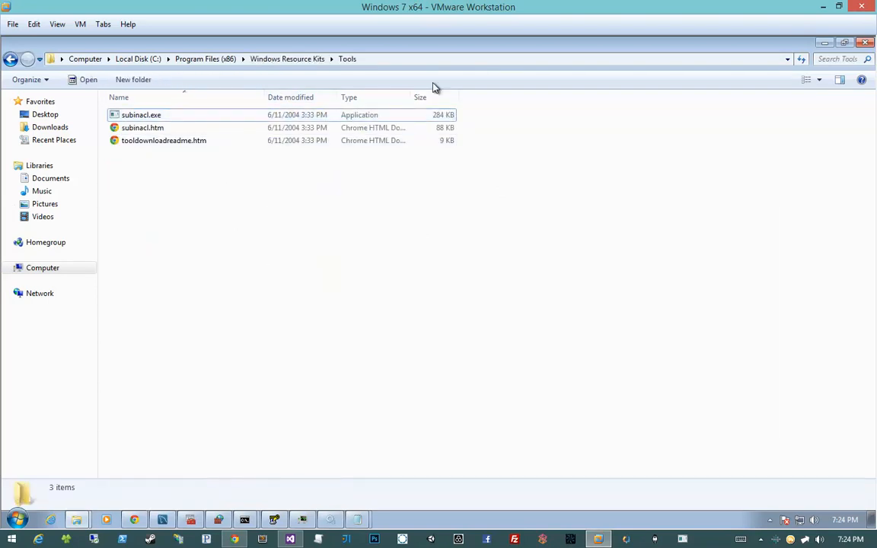
{"action": "left_click", "coordinate": [456, 59]}
{"action": "key", "text": "super+c"}
{"action": "left_click", "coordinate": [259, 286]}
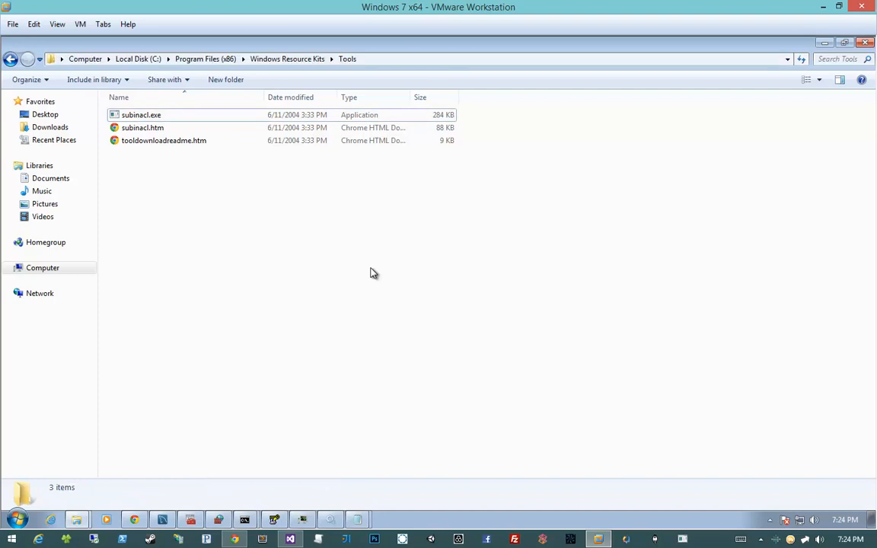
- Open a command prompt (cmd.exe) as administrator and reposition its window over the folder
{"action": "key", "text": "super"}
{"action": "type", "text": "cmd"}
{"action": "right_click", "coordinate": [84, 252]}
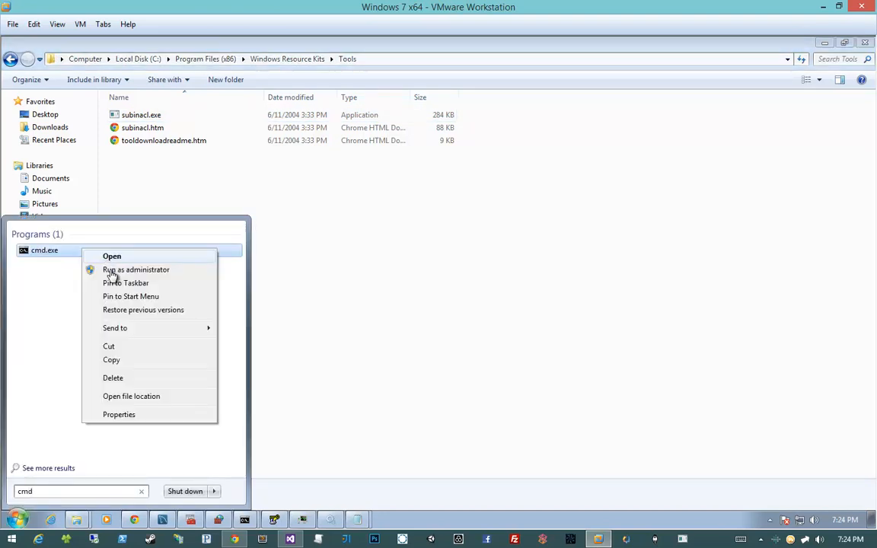
{"action": "left_click", "coordinate": [121, 270]}
{"action": "left_click", "coordinate": [215, 350]}
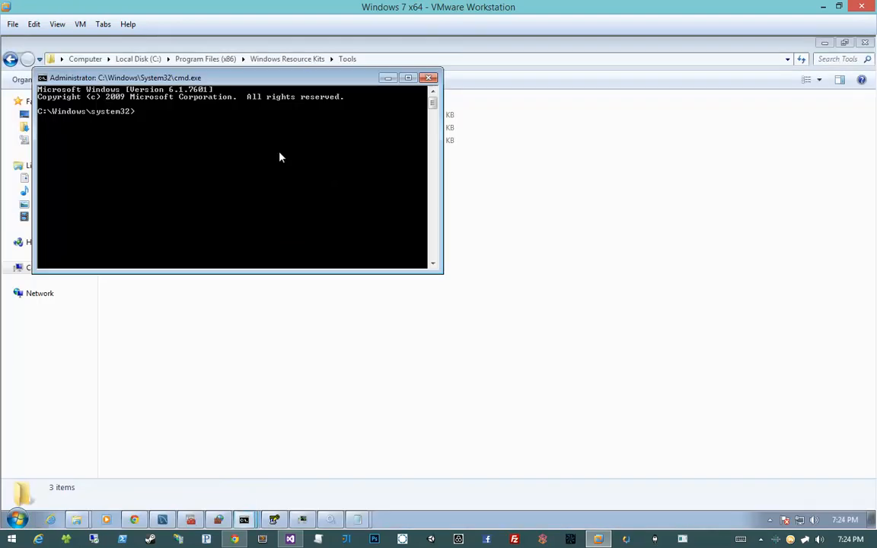
{"action": "left_click_drag", "start_coordinate": [217, 76], "coordinate": [338, 220]}
- Change the command prompt's directory to the copied path, C:\Program Files (x86)\Windows Resource Kits\Tools
{"action": "type", "text": "cd"}
{"action": "right_click", "coordinate": [281, 269]}
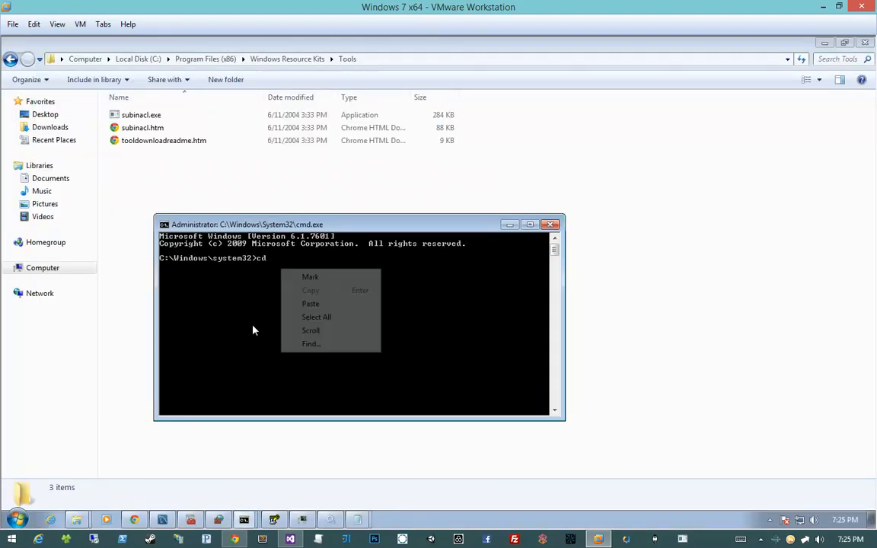
{"action": "left_click", "coordinate": [305, 304]}
{"action": "key", "text": "Return"}
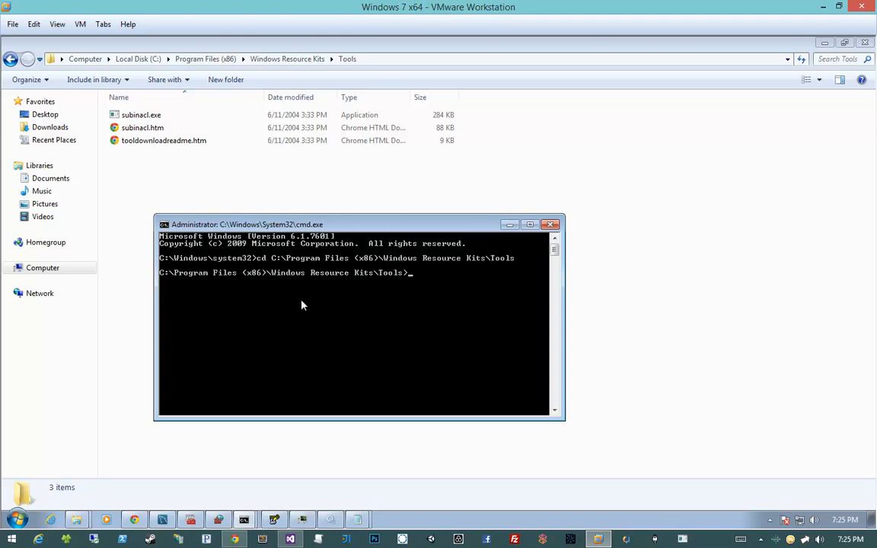
- Enter a subinacl.exe command with the /service option at the prompt
{"action": "type", "text": "subin"}
{"action": "key", "text": "Tab"}
{"action": "type", "text": "/service"}
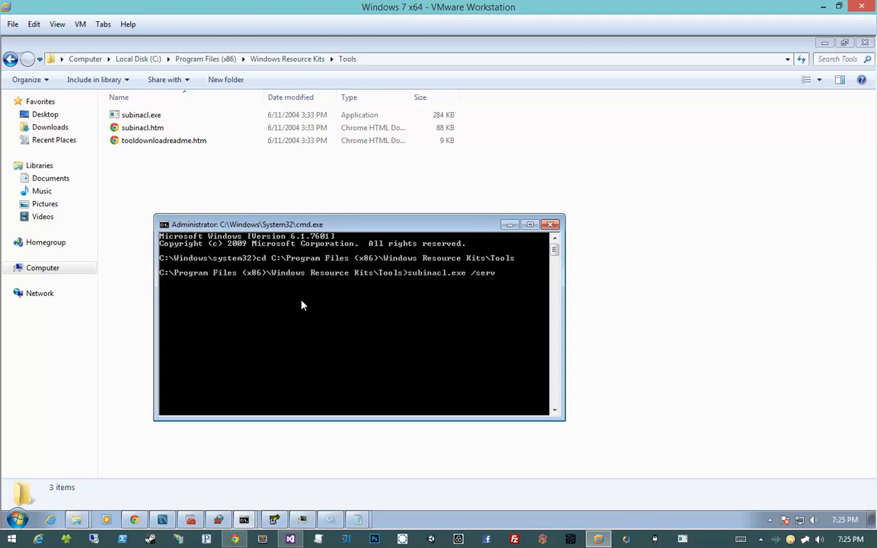
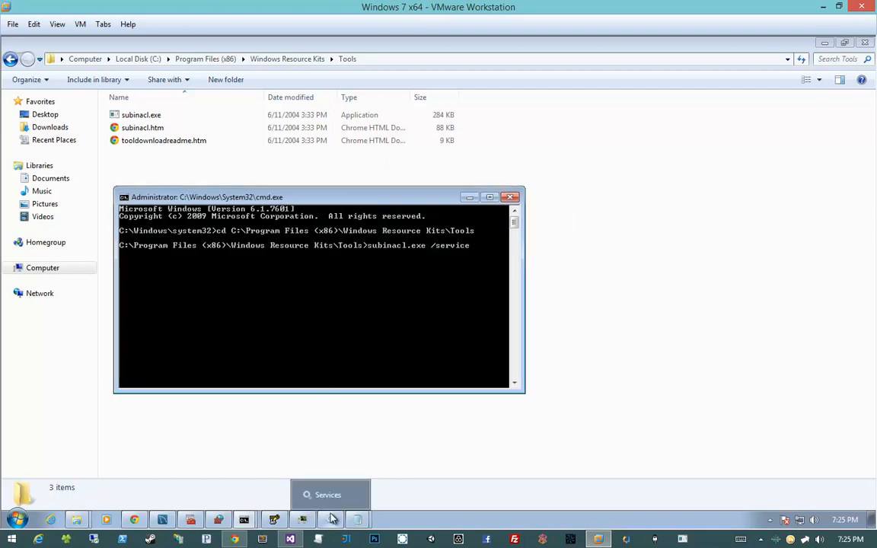
- Look up the TeamCity Build Agent's service name in its Services properties and bring the command prompt in front of them
{"action": "left_click", "coordinate": [330, 520]}
{"action": "double_click", "coordinate": [557, 236]}
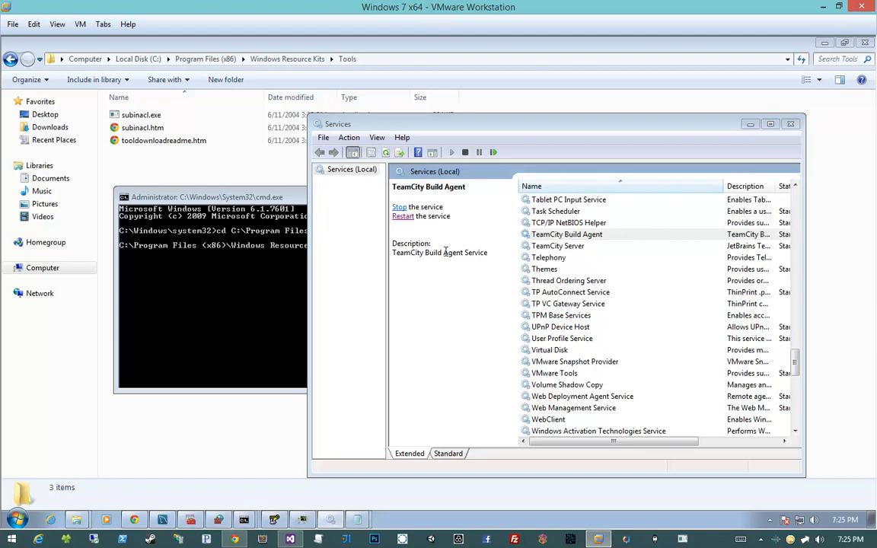
{"action": "left_click", "coordinate": [563, 247]}
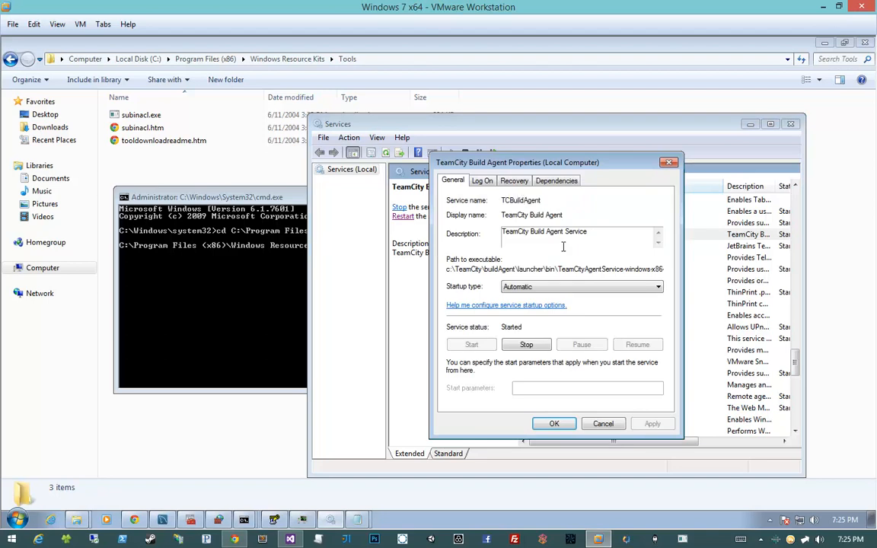
{"action": "double_click", "coordinate": [508, 201]}
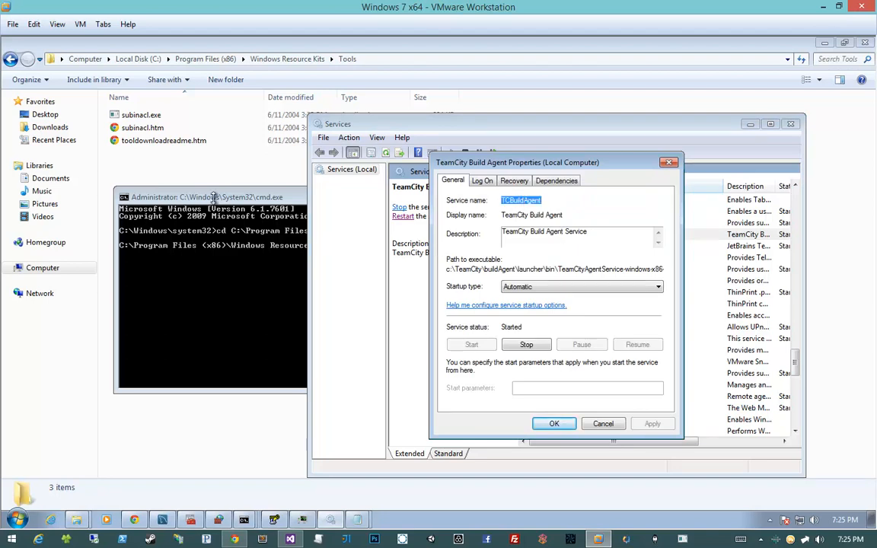
{"action": "left_click_drag", "start_coordinate": [232, 199], "coordinate": [206, 255]}
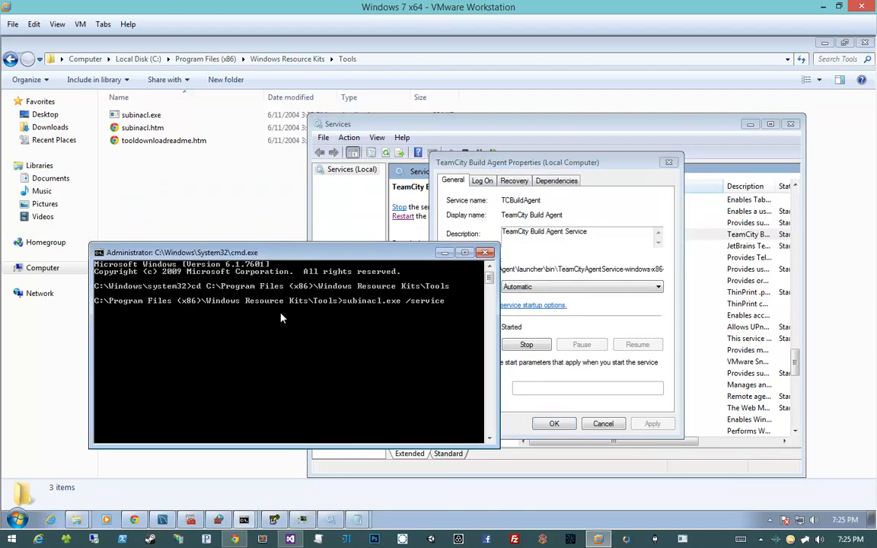
- Complete and run the SubInACL command for service TCBuildAgent with /grant=TeamCity=PTO
{"action": "type", "text": "TCBuildAgent /grant"}
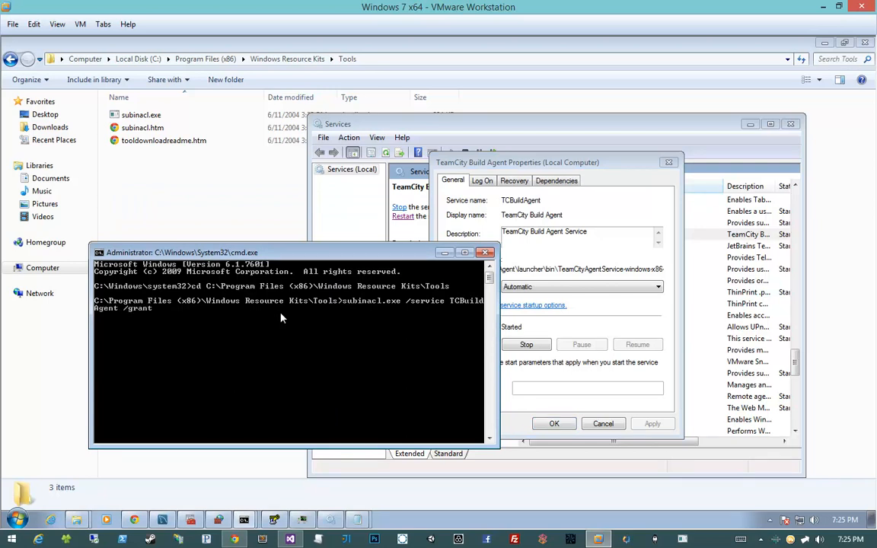
{"action": "type", "text": "=TeamCity=PTO"}
{"action": "key", "text": "Return"}
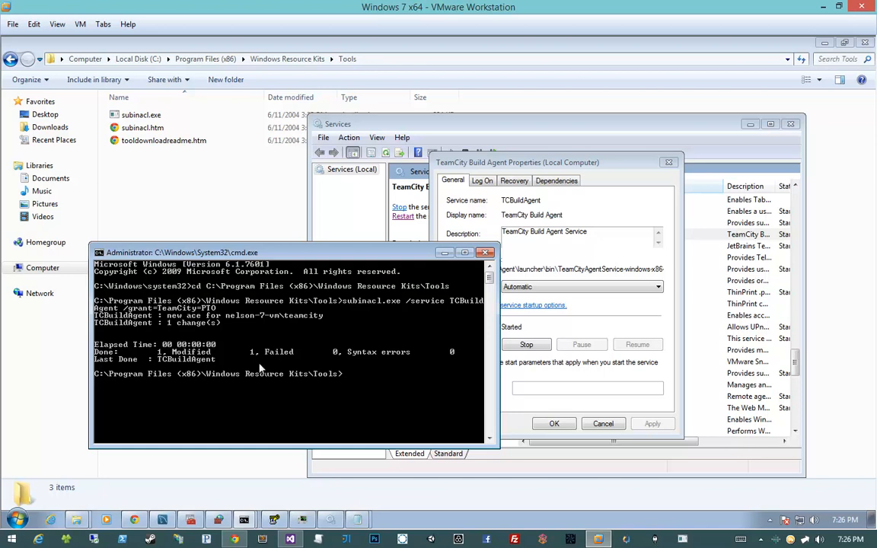
- Dismiss the build agent's properties without changes and restart the TeamCity Build Agent service
{"action": "left_click", "coordinate": [601, 424]}
{"action": "left_click", "coordinate": [489, 213]}
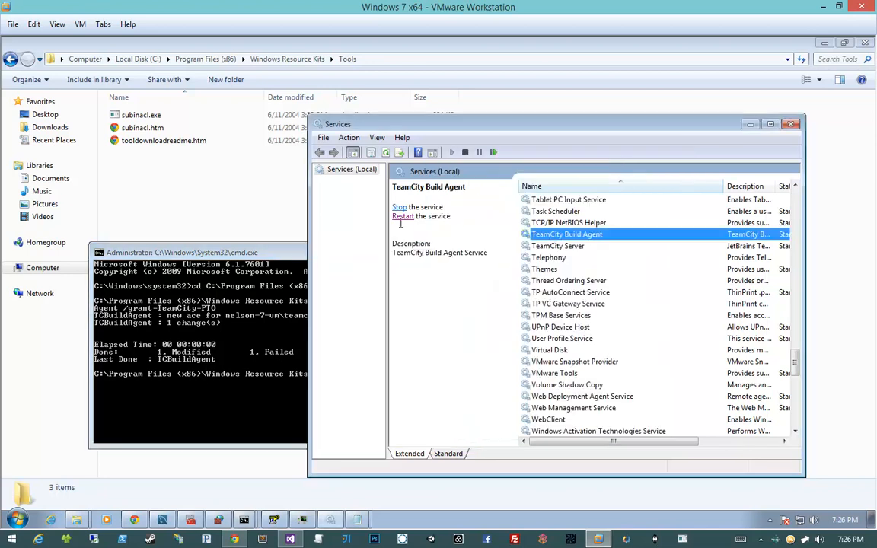
{"action": "left_click", "coordinate": [403, 217]}
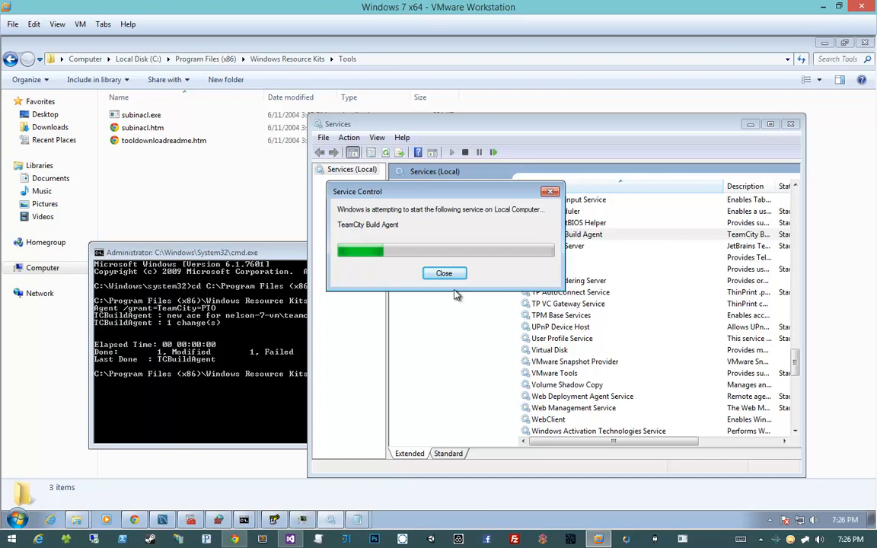
- Bring up the .ssh folder window, reposition it and browse to C:\TeamCity\buildAgent\logs
{"action": "left_click", "coordinate": [77, 520]}
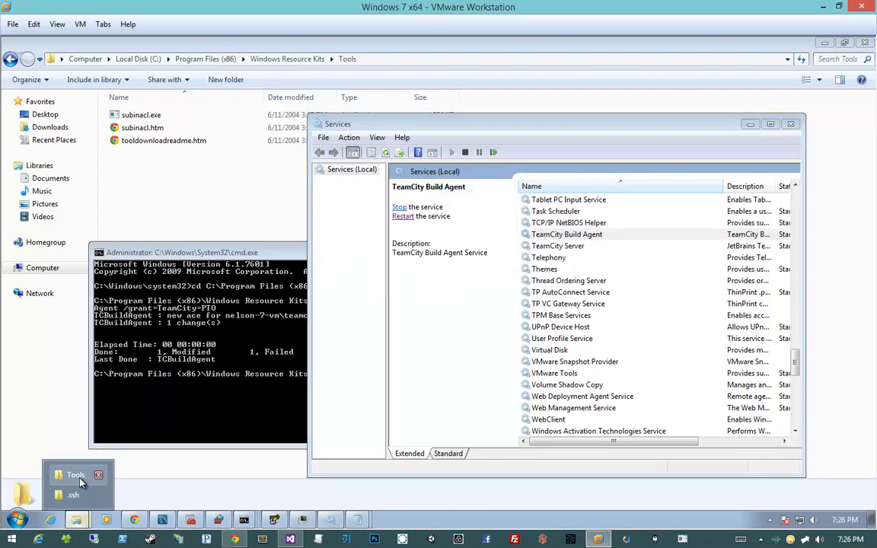
{"action": "left_click", "coordinate": [74, 495]}
{"action": "left_click_drag", "start_coordinate": [472, 130], "coordinate": [647, 196]}
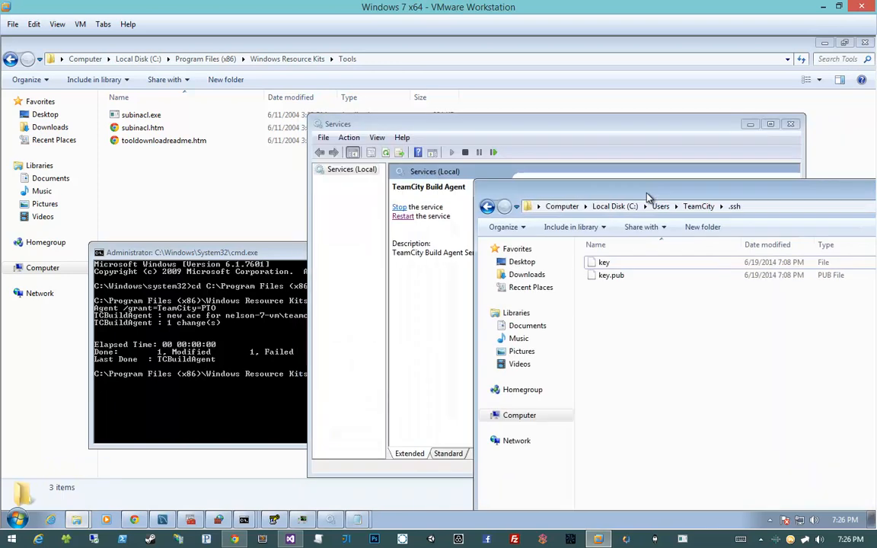
{"action": "left_click_drag", "start_coordinate": [461, 121], "coordinate": [370, 89]}
{"action": "left_click", "coordinate": [232, 318]}
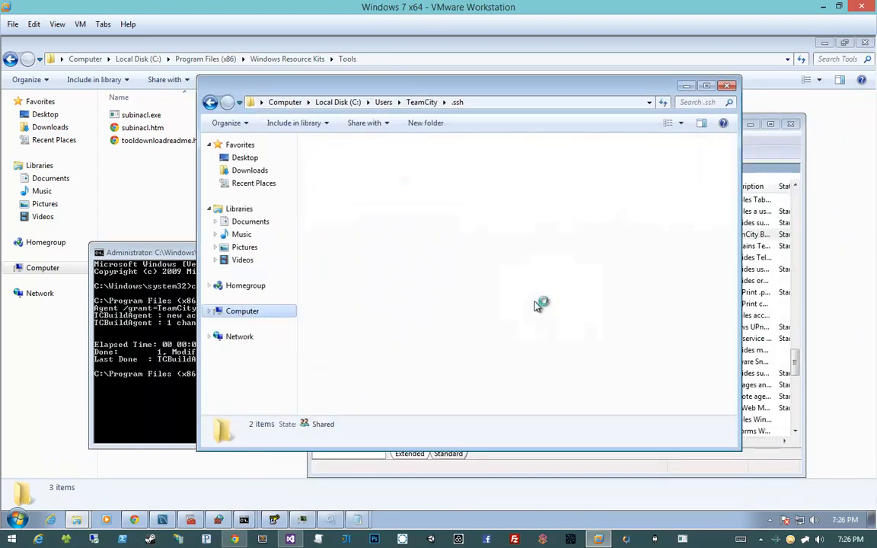
{"action": "double_click", "coordinate": [365, 164]}
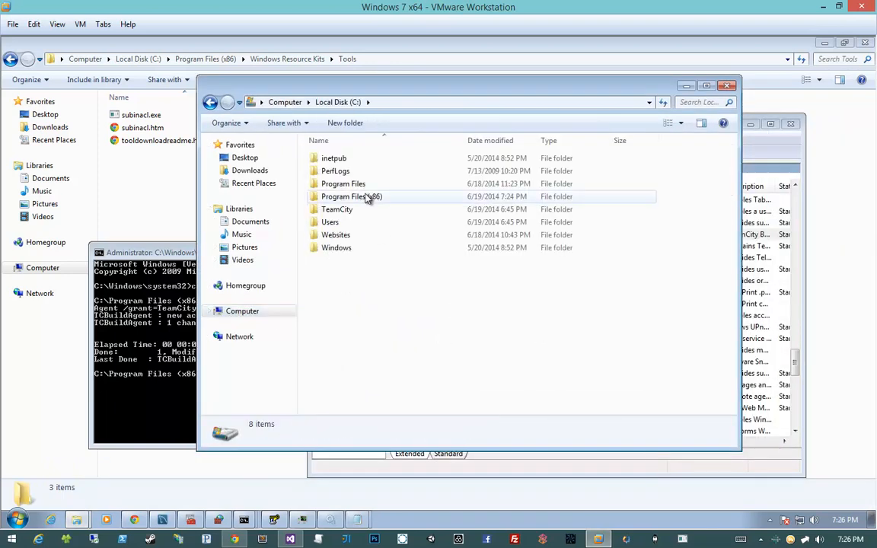
{"action": "double_click", "coordinate": [370, 209]}
{"action": "double_click", "coordinate": [373, 171]}
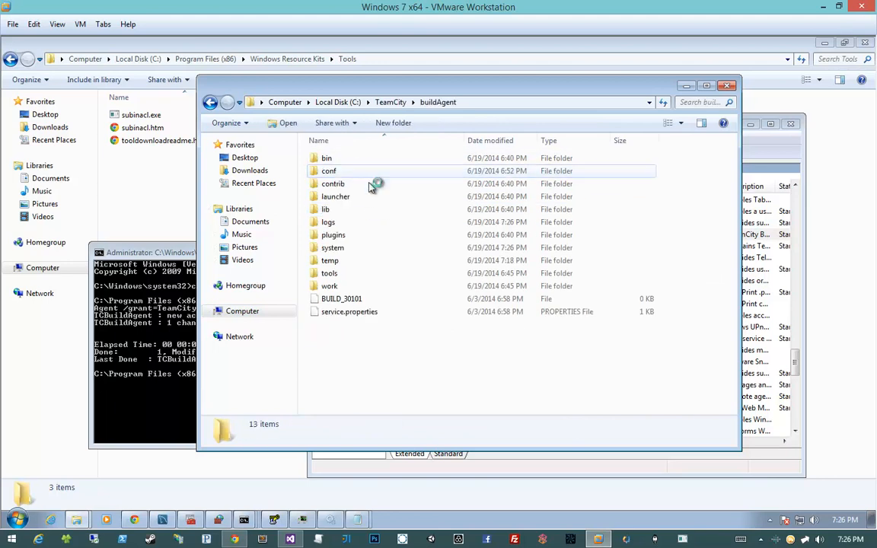
{"action": "left_click", "coordinate": [357, 223]}
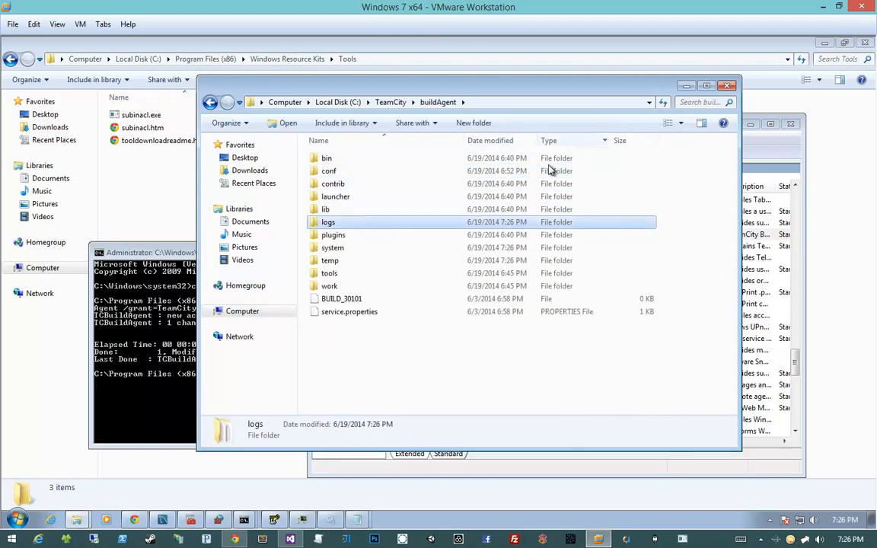
{"action": "double_click", "coordinate": [483, 223]}
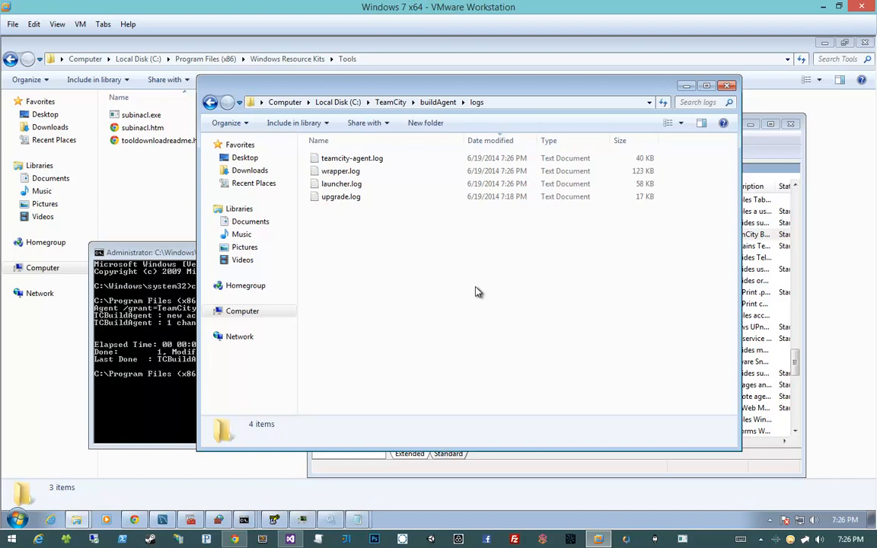
- Review the latest entries at the end of teamcity-agent.log, including their full message text, and close the log
{"action": "left_click", "coordinate": [407, 161]}
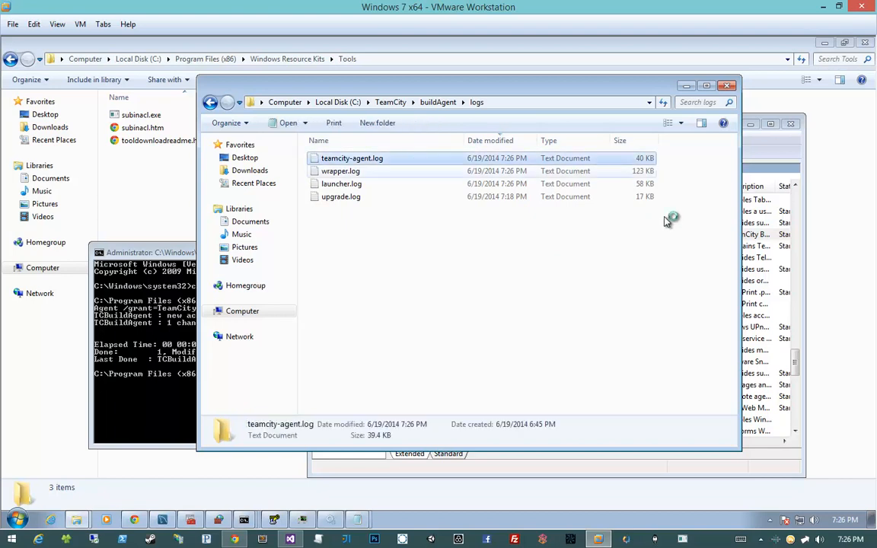
{"action": "left_click_drag", "start_coordinate": [724, 169], "coordinate": [722, 431]}
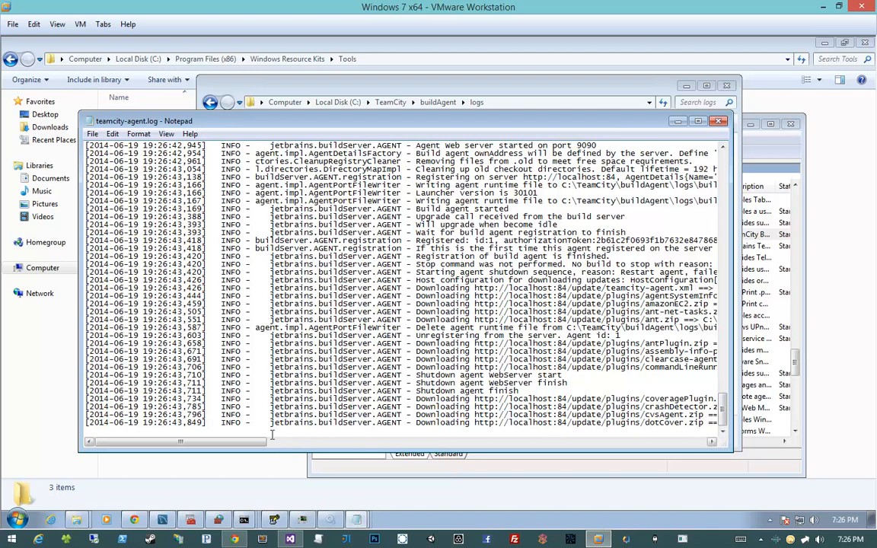
{"action": "left_click", "coordinate": [300, 435]}
{"action": "left_click_drag", "start_coordinate": [259, 442], "coordinate": [298, 448]}
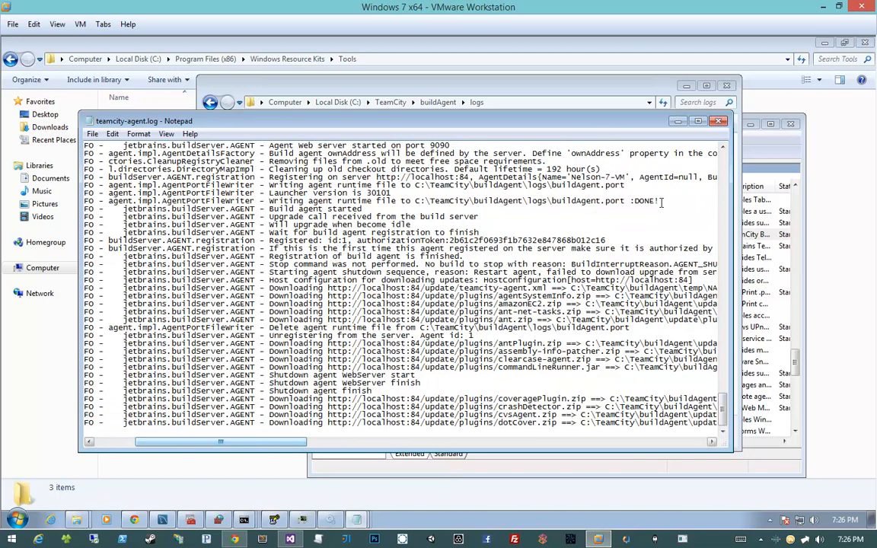
{"action": "left_click", "coordinate": [719, 122]}
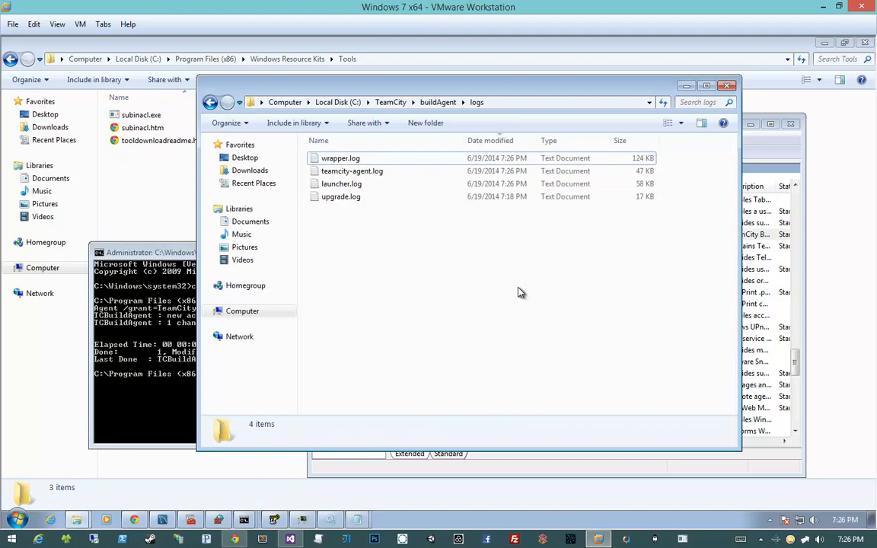
- Reopen teamcity-agent.log twice to check its end for newly added upgrade download entries, closing it each time
{"action": "double_click", "coordinate": [351, 158]}
{"action": "left_click_drag", "start_coordinate": [723, 178], "coordinate": [723, 427]}
{"action": "left_click", "coordinate": [718, 130]}
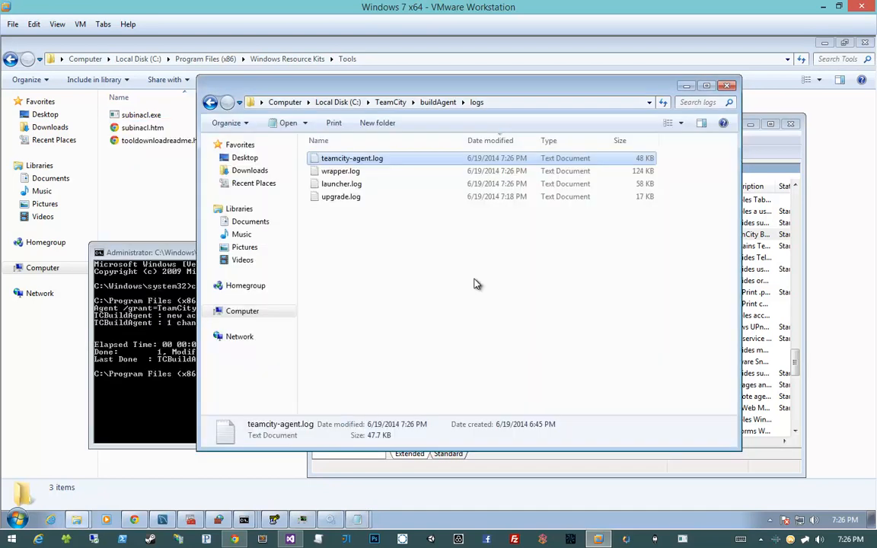
{"action": "double_click", "coordinate": [399, 160]}
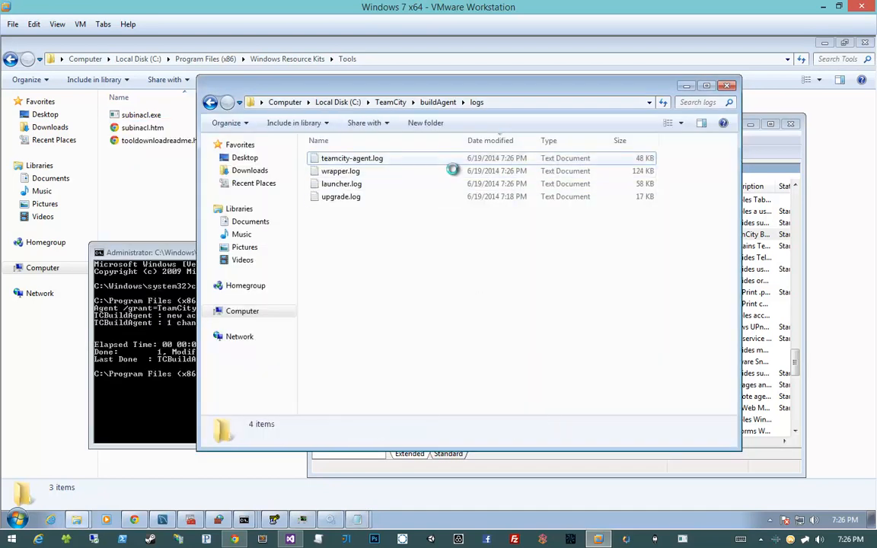
{"action": "left_click_drag", "start_coordinate": [723, 177], "coordinate": [724, 426]}
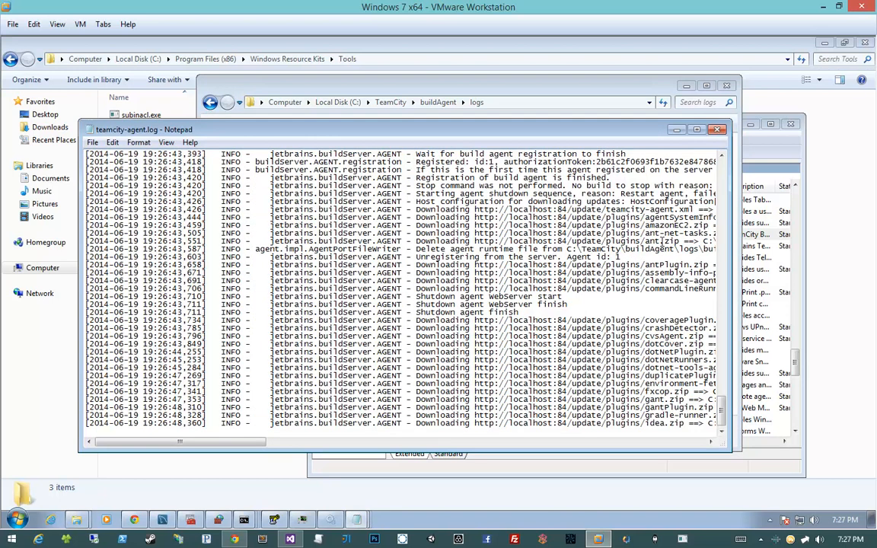
{"action": "left_click_drag", "start_coordinate": [263, 443], "coordinate": [315, 444]}
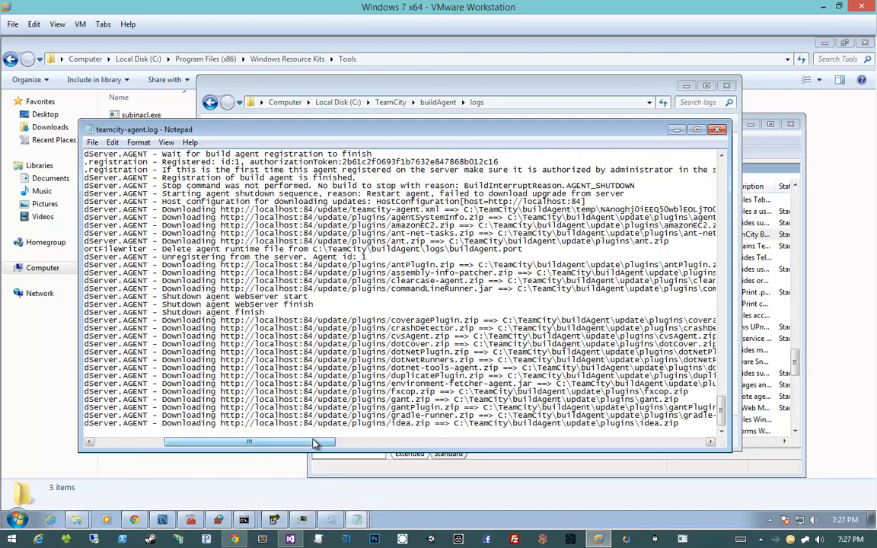
{"action": "left_click", "coordinate": [717, 129]}
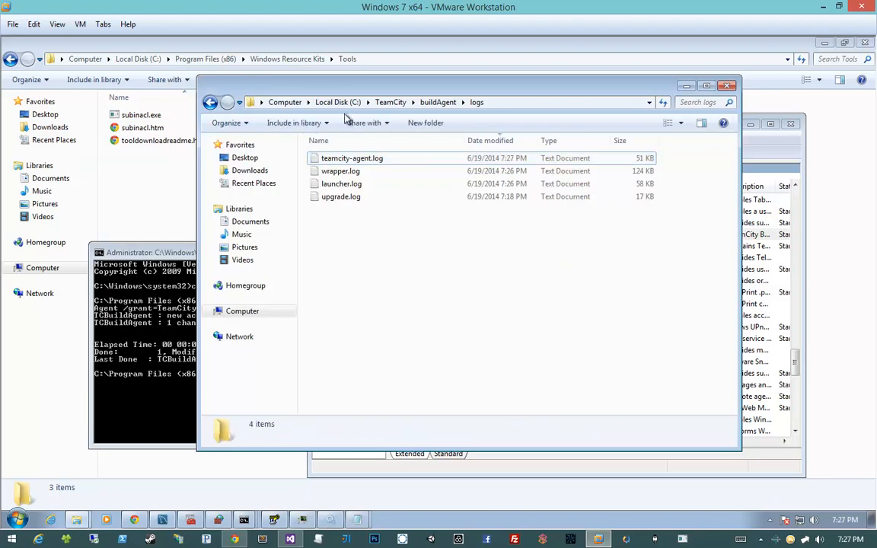
- Check the end of teamcity-agent.log once more for further plugin download progress, and close it
{"action": "left_click", "coordinate": [397, 159]}
{"action": "double_click", "coordinate": [397, 159]}
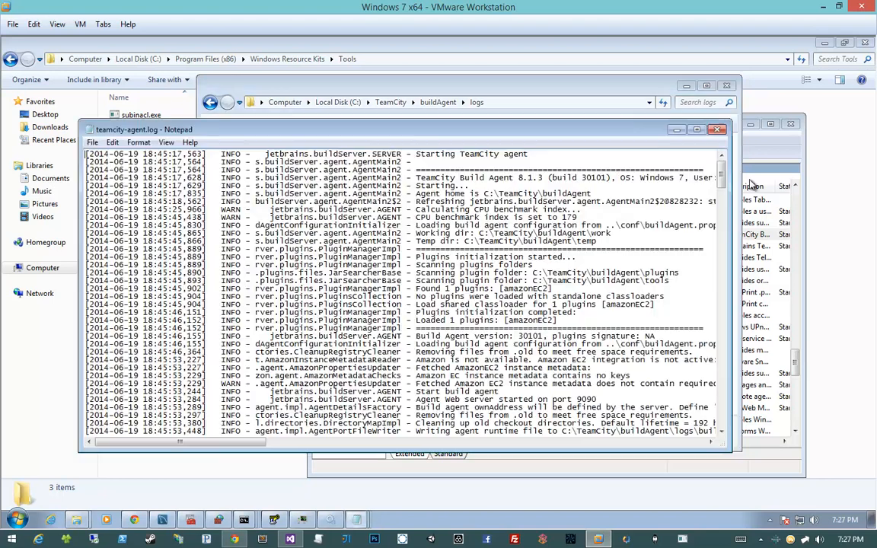
{"action": "scroll", "coordinate": [542, 423], "scroll_direction": "down", "scroll_amount": 20}
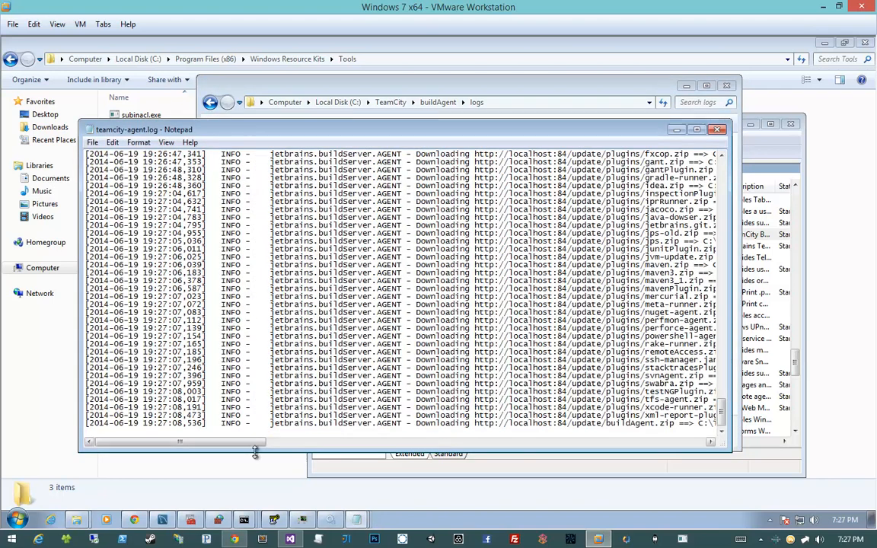
{"action": "left_click_drag", "start_coordinate": [243, 444], "coordinate": [270, 446]}
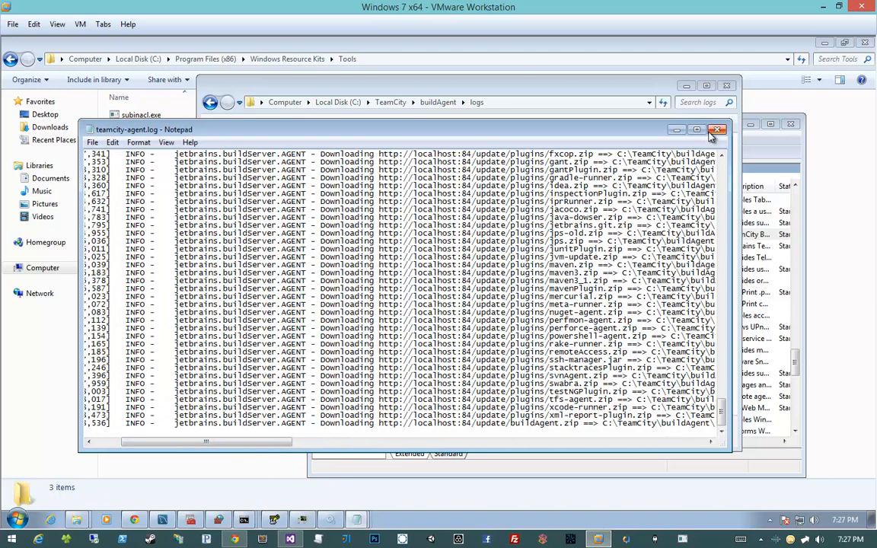
{"action": "left_click", "coordinate": [716, 131]}
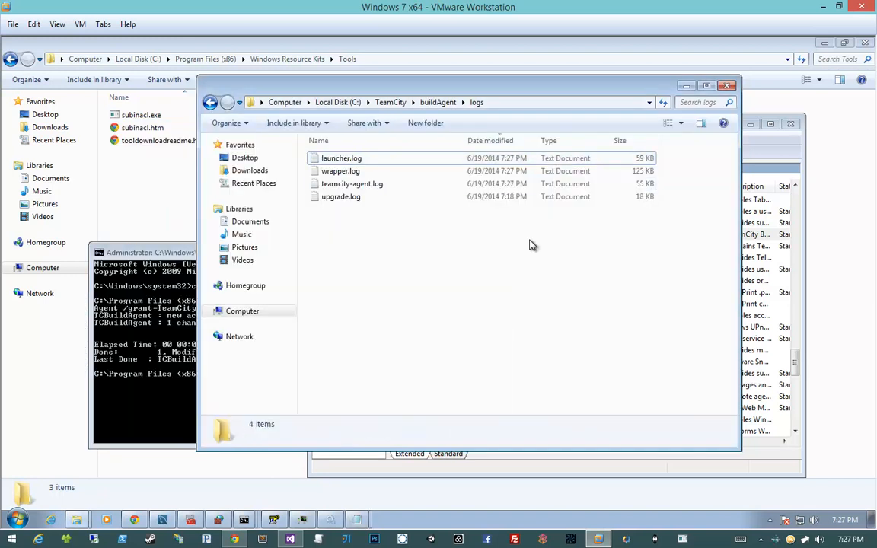
- Examine the end of launcher.log twice for the build agent's upgrade progress, closing it each time
{"action": "double_click", "coordinate": [453, 157]}
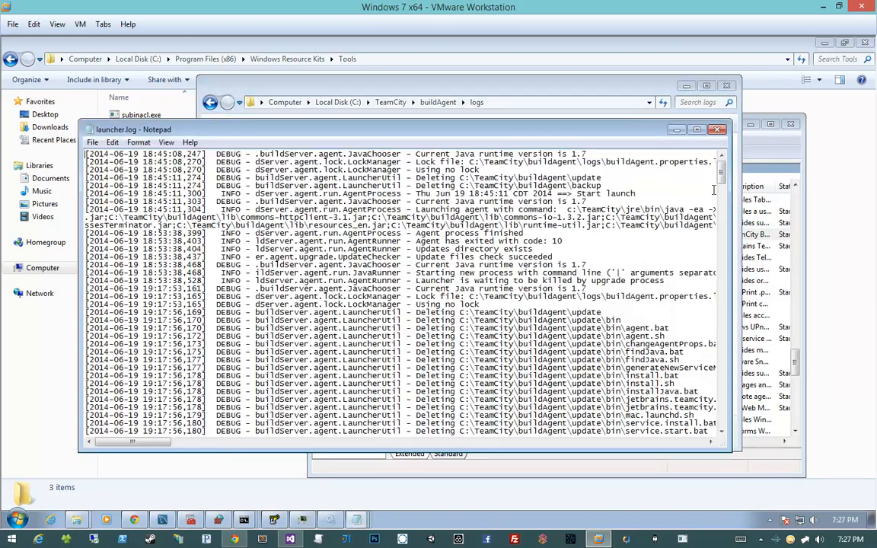
{"action": "left_click_drag", "start_coordinate": [721, 175], "coordinate": [716, 435]}
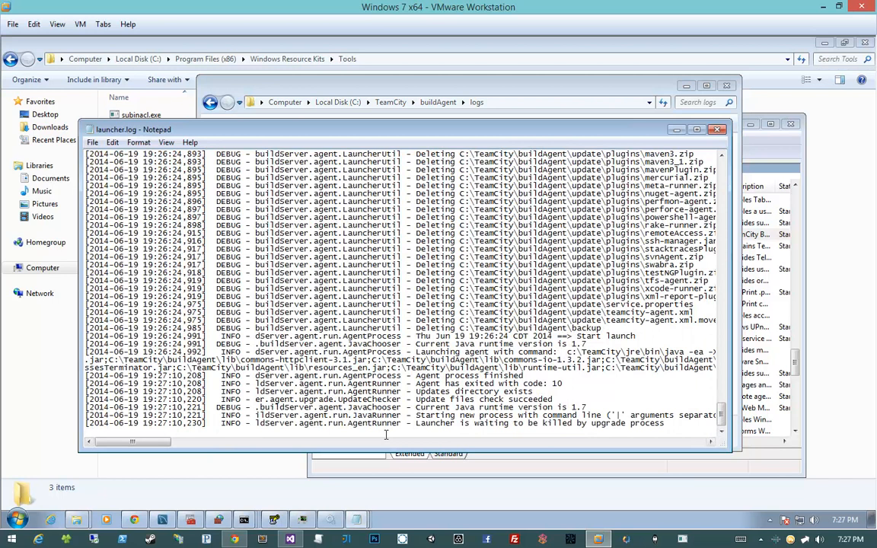
{"action": "left_click", "coordinate": [718, 131]}
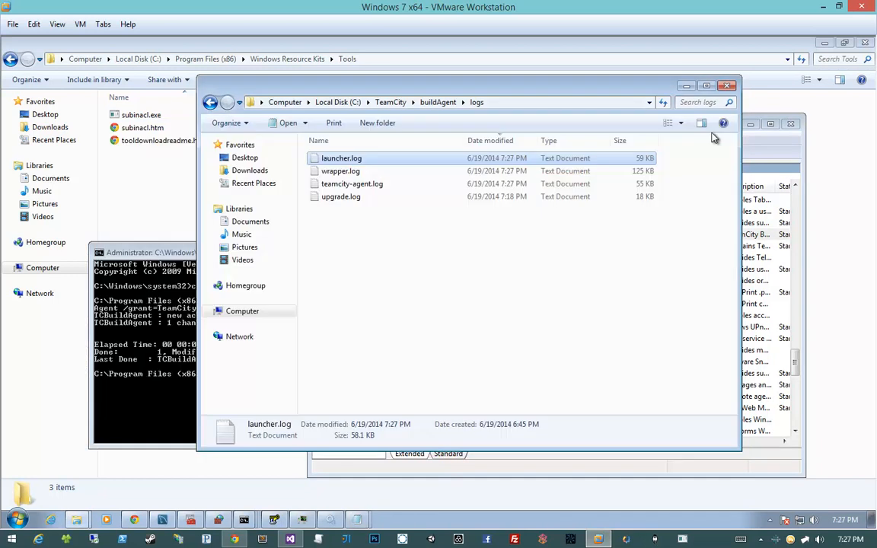
{"action": "double_click", "coordinate": [555, 159]}
{"action": "left_click_drag", "start_coordinate": [723, 178], "coordinate": [724, 434]}
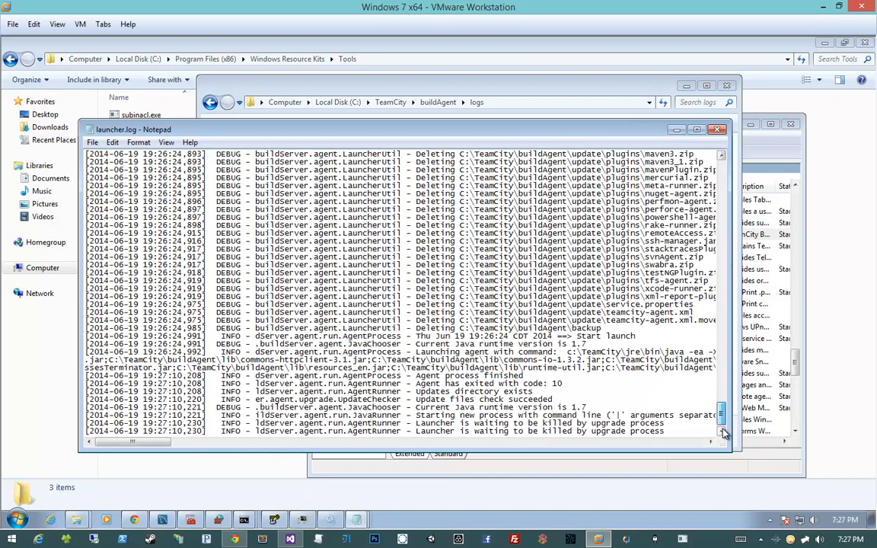
{"action": "left_click", "coordinate": [717, 129]}
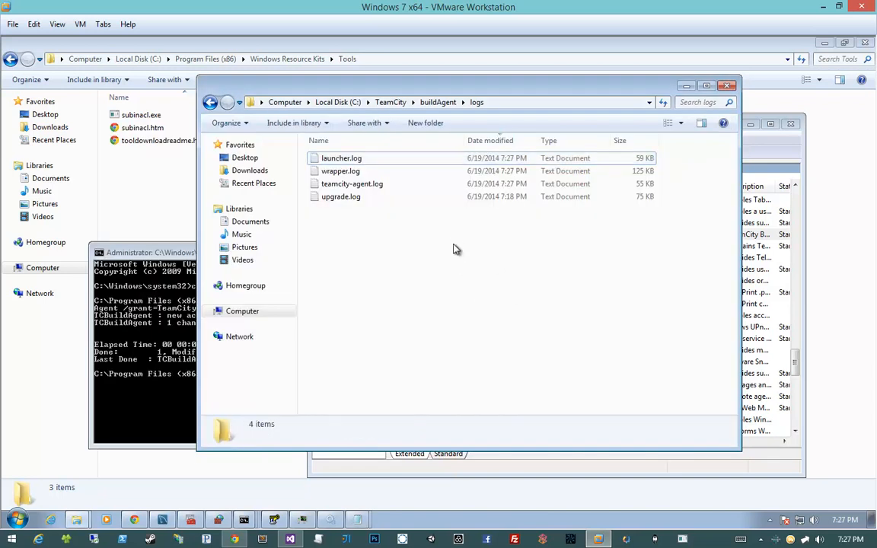
- Inspect the most recent entries and their full message text in upgrade.log, and close the log
{"action": "double_click", "coordinate": [342, 158]}
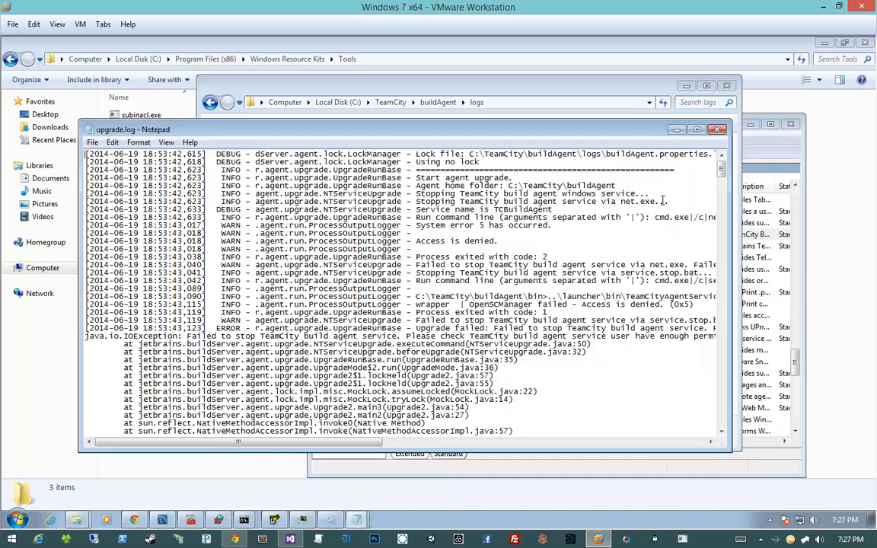
{"action": "left_click_drag", "start_coordinate": [723, 173], "coordinate": [722, 424]}
{"action": "left_click_drag", "start_coordinate": [320, 441], "coordinate": [558, 449]}
{"action": "left_click", "coordinate": [717, 130]}
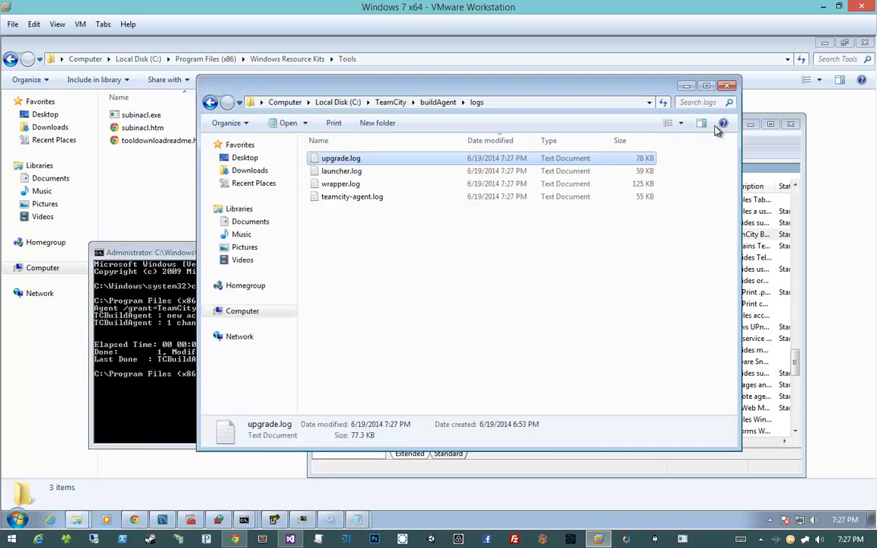
- Check the end of wrapper.log twice for the build agent's restart and upgrade entries, closing it each time
{"action": "left_click", "coordinate": [545, 295]}
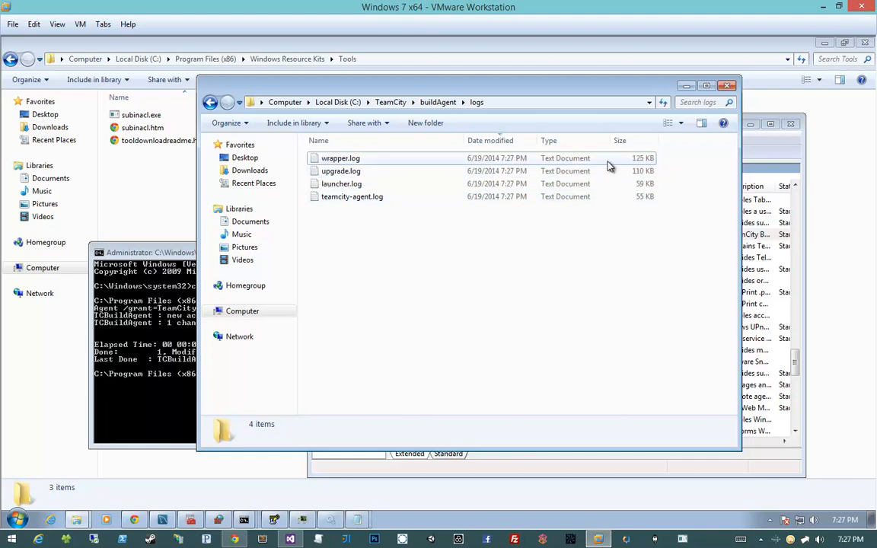
{"action": "double_click", "coordinate": [505, 158]}
{"action": "left_click_drag", "start_coordinate": [724, 172], "coordinate": [721, 422]}
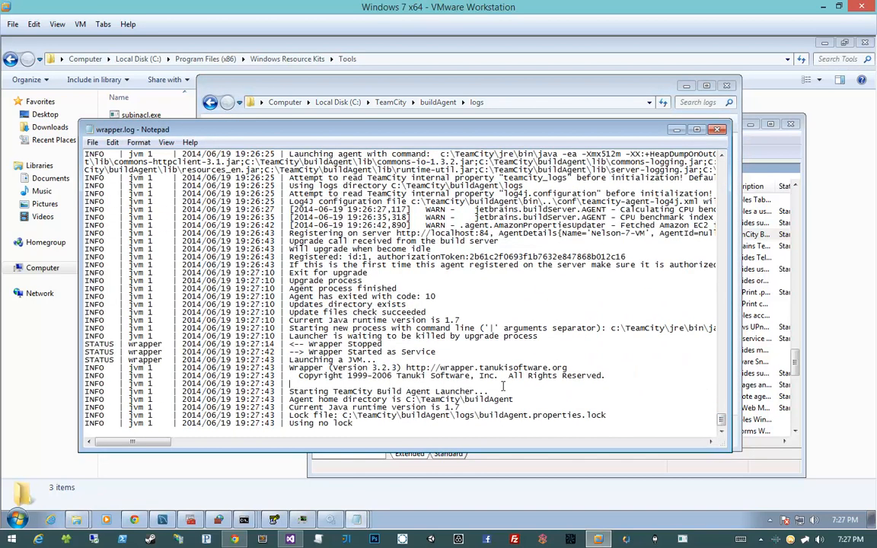
{"action": "left_click", "coordinate": [717, 130]}
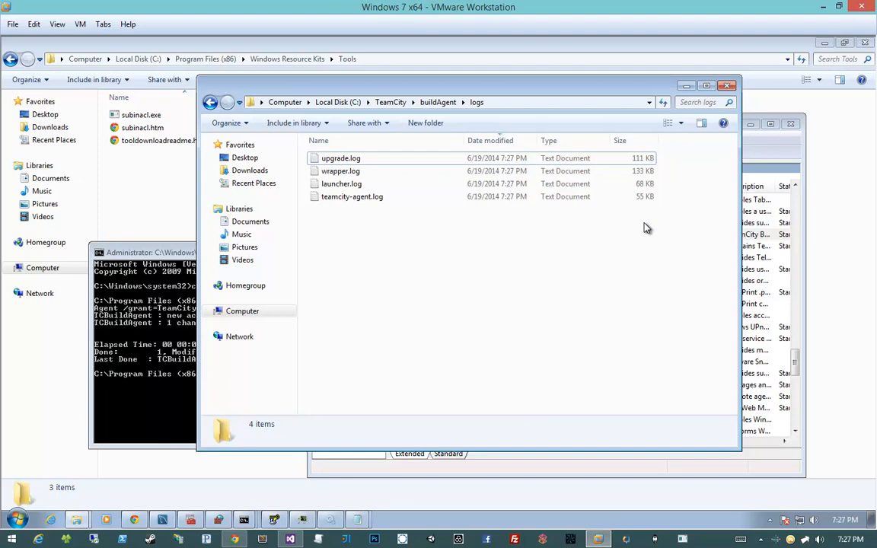
{"action": "double_click", "coordinate": [579, 171]}
{"action": "left_click_drag", "start_coordinate": [722, 168], "coordinate": [727, 448]}
{"action": "left_click", "coordinate": [718, 130]}
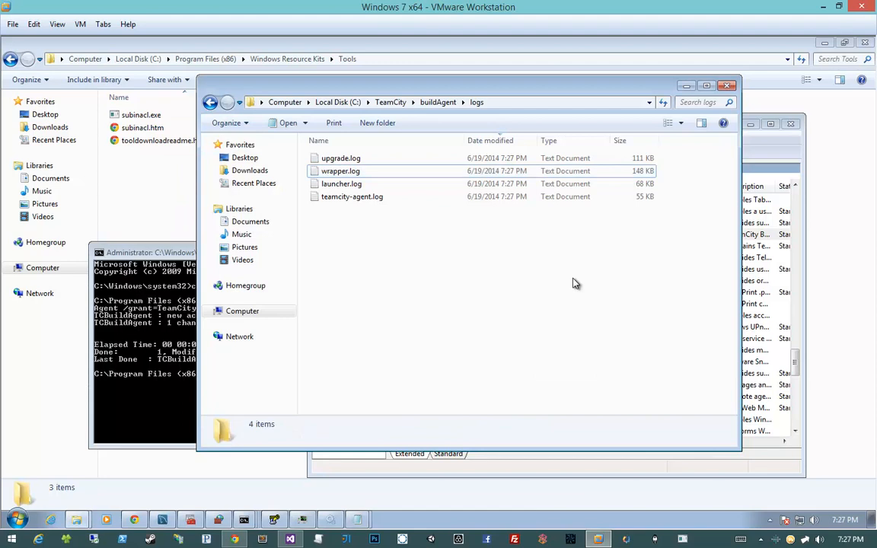
- Reopen wrapper.log two more times to examine the newest agent launch entries and their full message text, closing it each time
{"action": "double_click", "coordinate": [442, 160]}
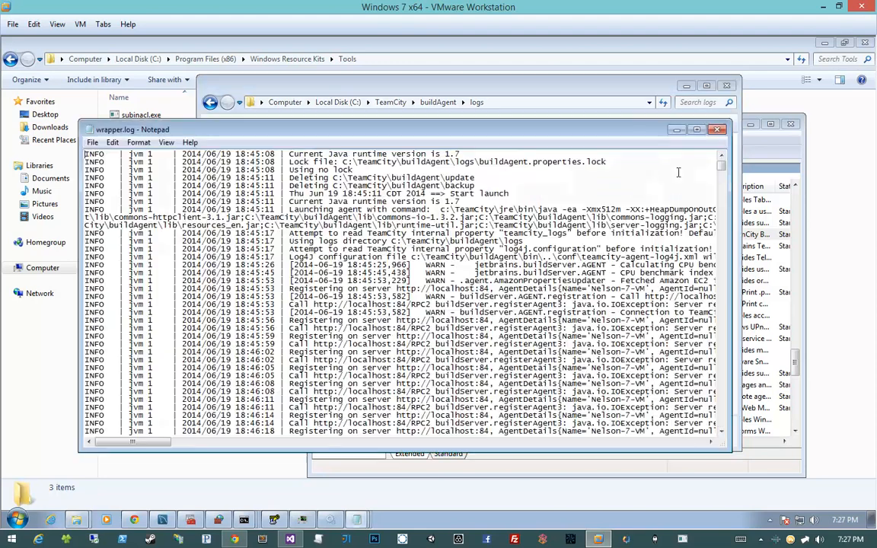
{"action": "left_click_drag", "start_coordinate": [722, 158], "coordinate": [727, 432]}
{"action": "scroll", "coordinate": [728, 432], "scroll_direction": "down", "scroll_amount": 7}
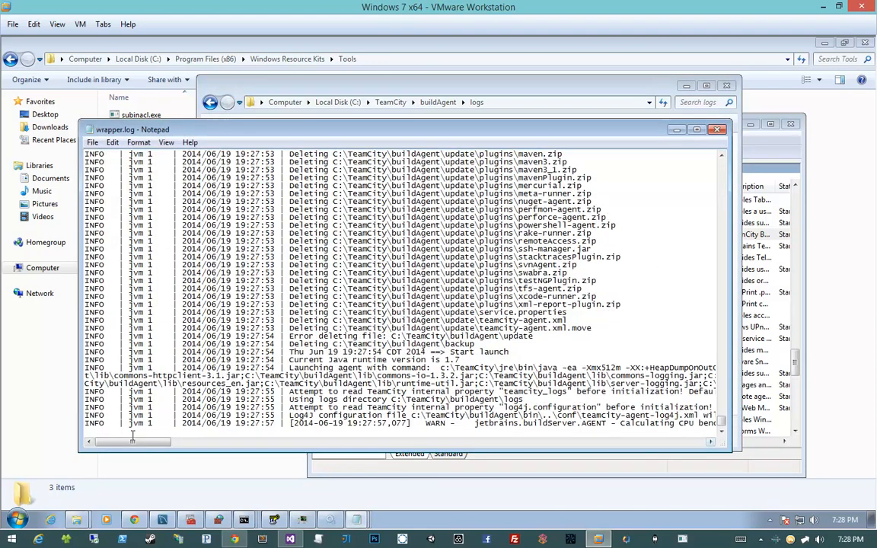
{"action": "mouse_move", "coordinate": [133, 443]}
{"action": "left_mouse_down"}
{"action": "mouse_move", "coordinate": [196, 456]}
{"action": "mouse_move", "coordinate": [122, 454]}
{"action": "left_mouse_up"}
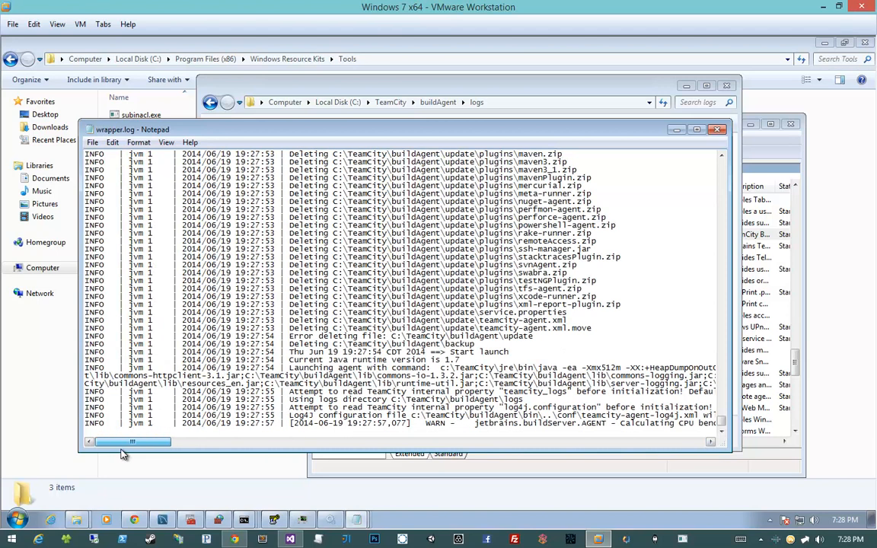
{"action": "left_click", "coordinate": [719, 131]}
{"action": "double_click", "coordinate": [567, 158]}
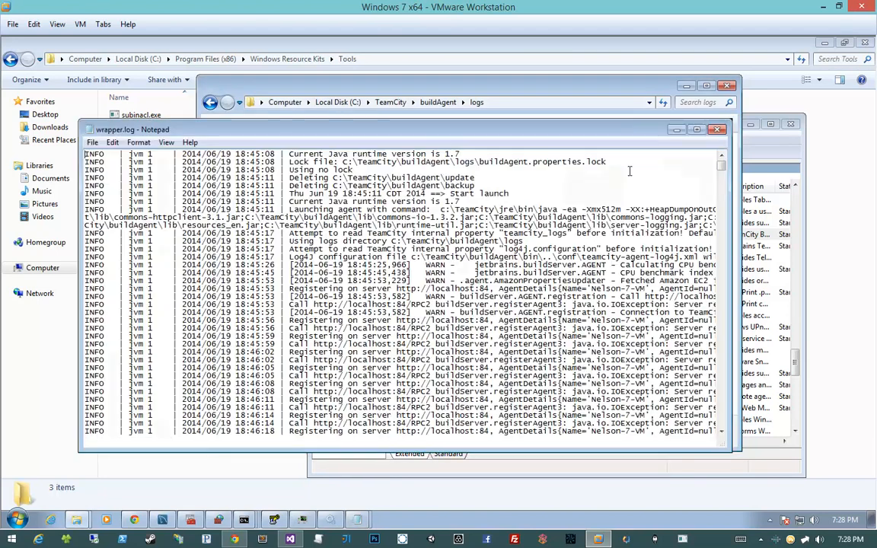
{"action": "left_click_drag", "start_coordinate": [721, 162], "coordinate": [728, 448]}
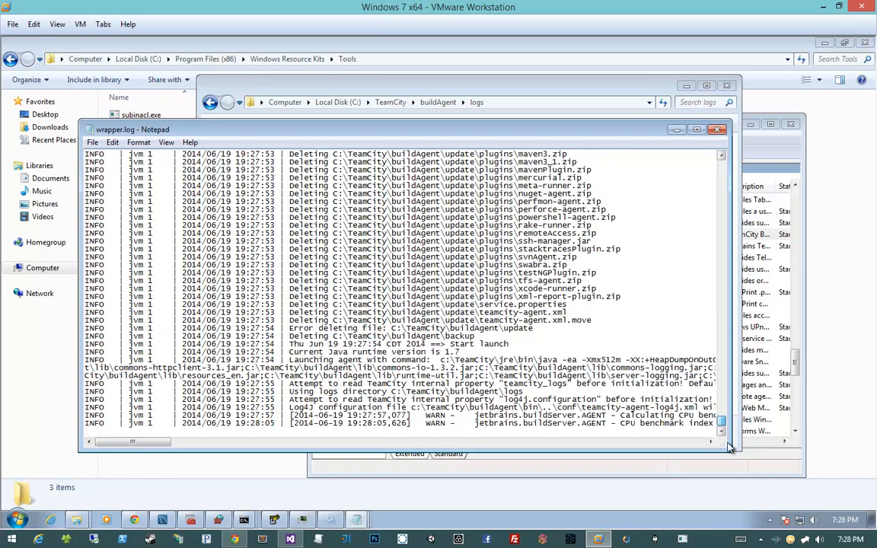
{"action": "left_click_drag", "start_coordinate": [158, 443], "coordinate": [181, 449]}
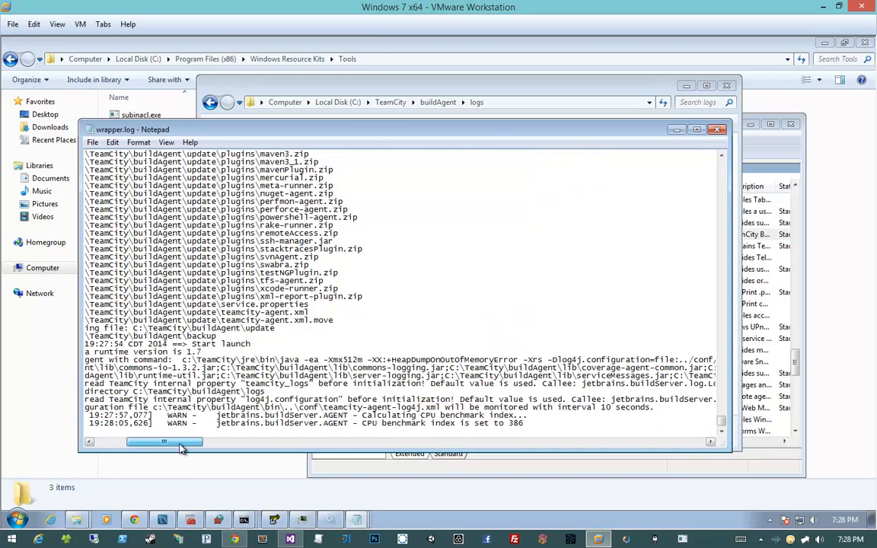
{"action": "left_click", "coordinate": [717, 131]}
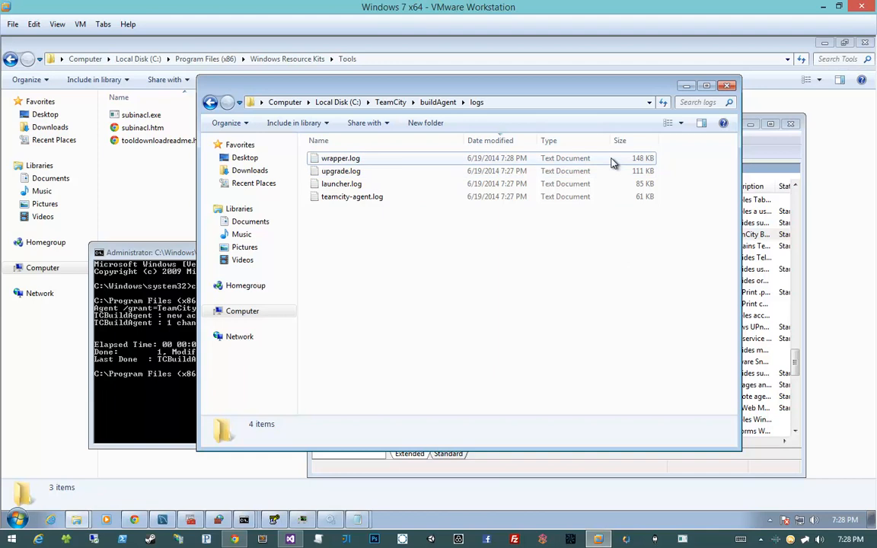
- Check the latest entries at the end of teamcity-agent.log for the relaunched agent's activity, and close the log
{"action": "double_click", "coordinate": [585, 196]}
{"action": "left_click_drag", "start_coordinate": [722, 173], "coordinate": [725, 426]}
{"action": "left_click_drag", "start_coordinate": [260, 446], "coordinate": [293, 443]}
{"action": "left_click", "coordinate": [717, 130]}
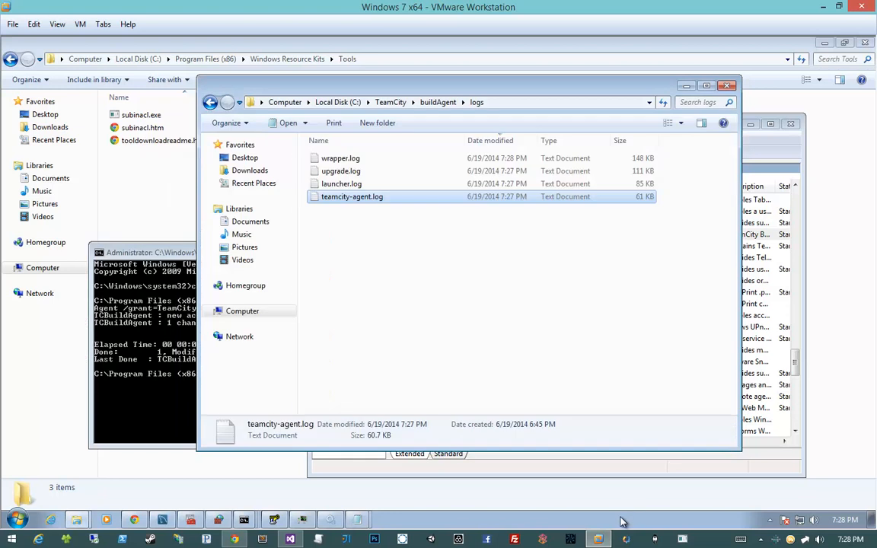
- Open Windows Task Manager and inspect the CPU and memory use of the TeamCity user's java.exe process with PID 2340
{"action": "right_click", "coordinate": [622, 520]}
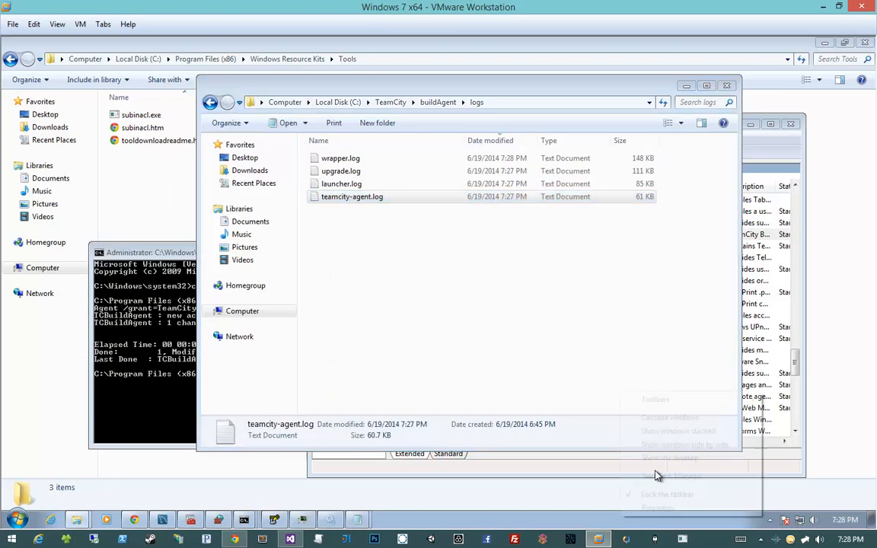
{"action": "left_click", "coordinate": [659, 476]}
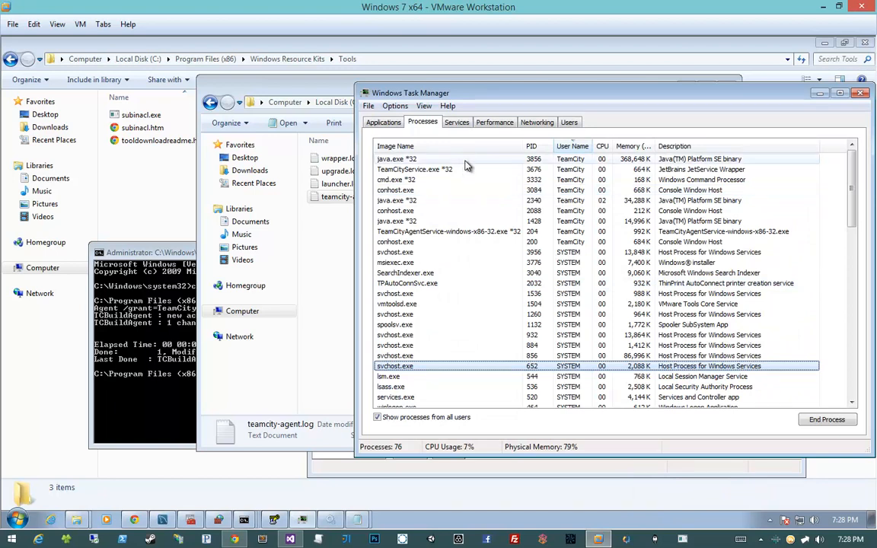
{"action": "left_click", "coordinate": [467, 201]}
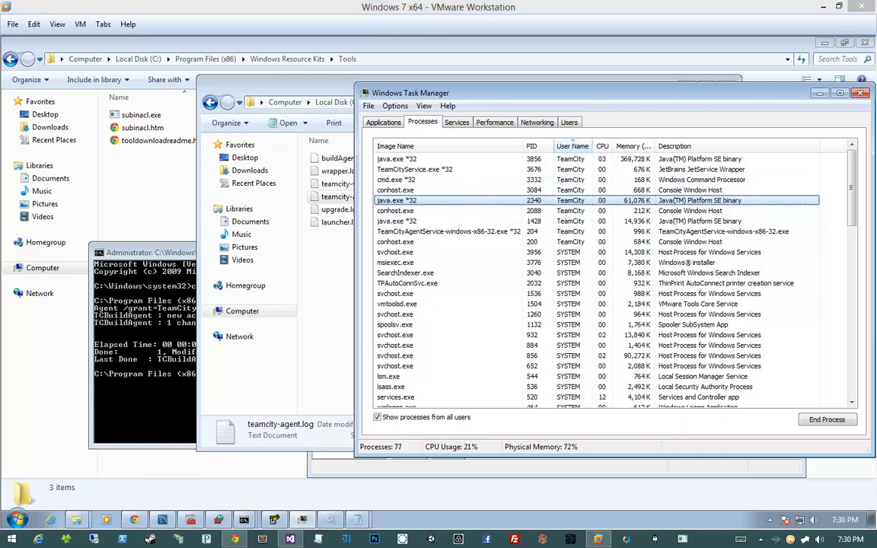
{"action": "left_click", "coordinate": [629, 203]}
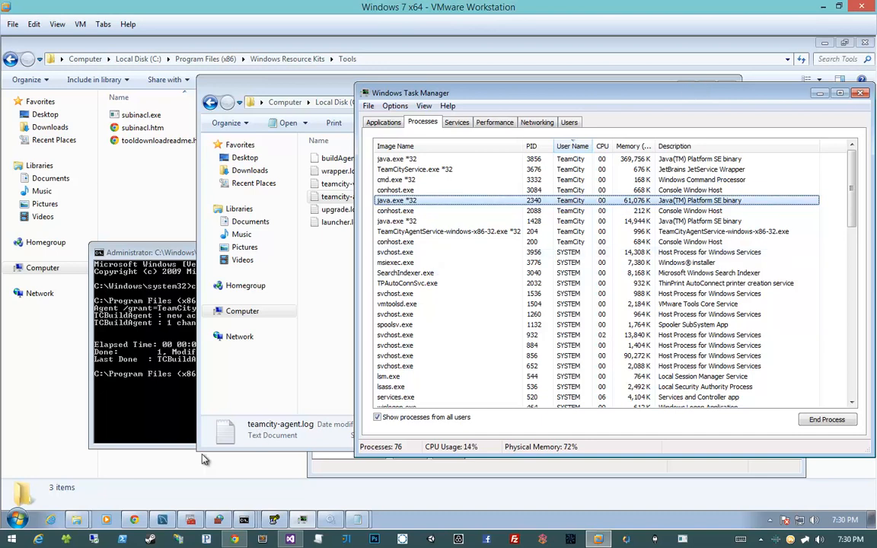
- Return to the buildAgent logs folder, read the registration entries at the end of teamcity-agent.log, and close it
{"action": "left_click", "coordinate": [309, 257]}
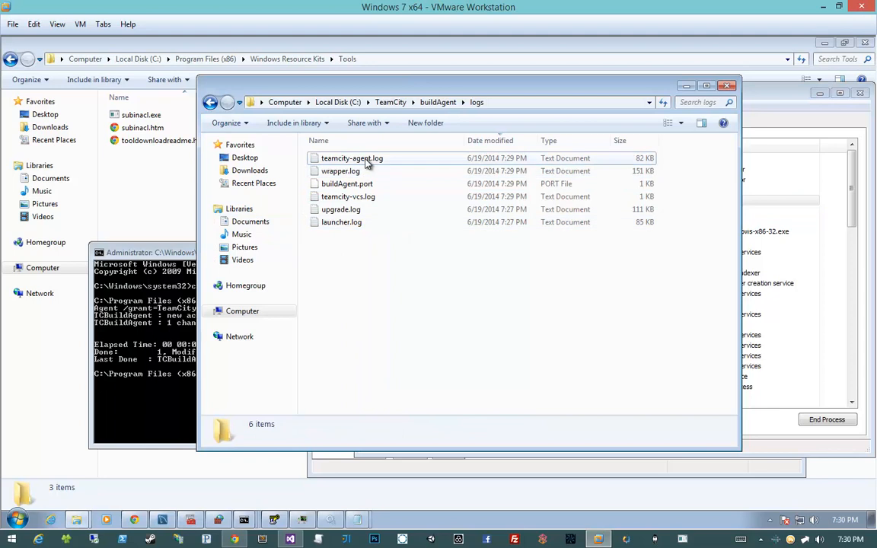
{"action": "left_click", "coordinate": [366, 160]}
{"action": "key", "text": "Return"}
{"action": "scroll", "coordinate": [645, 343], "scroll_direction": "down", "scroll_amount": 20}
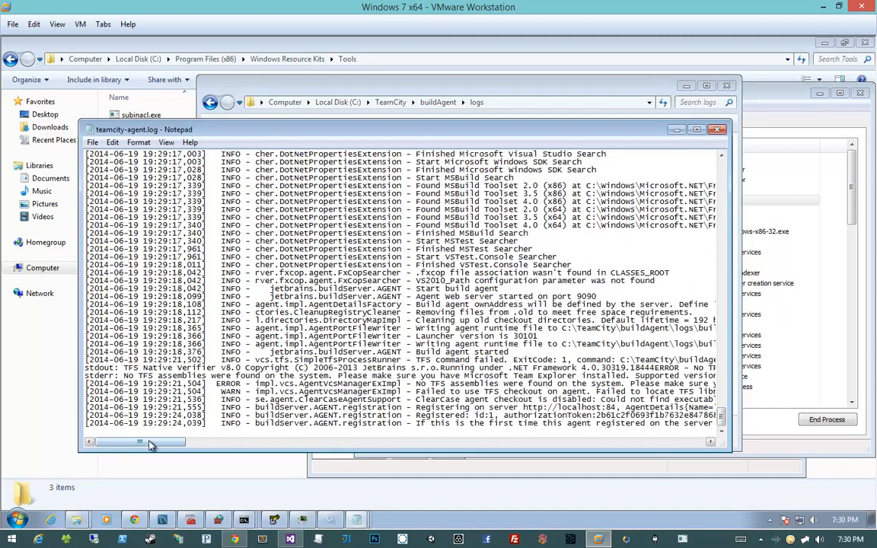
{"action": "left_click_drag", "start_coordinate": [150, 446], "coordinate": [180, 445]}
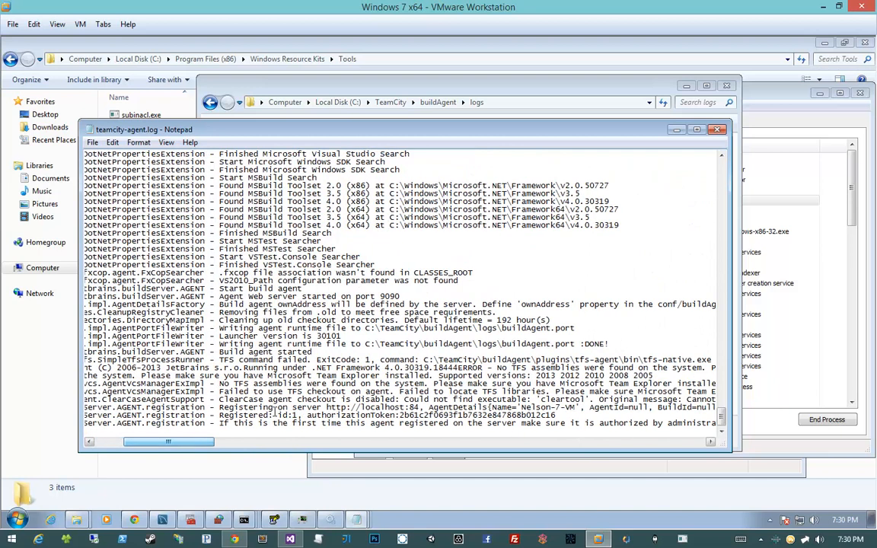
{"action": "left_click_drag", "start_coordinate": [86, 416], "coordinate": [607, 419]}
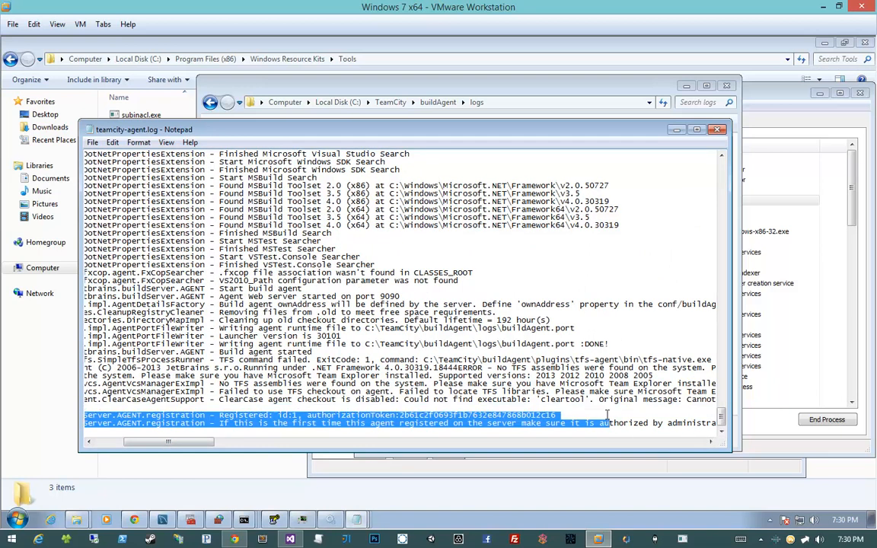
{"action": "left_click", "coordinate": [293, 423]}
{"action": "left_click", "coordinate": [716, 129]}
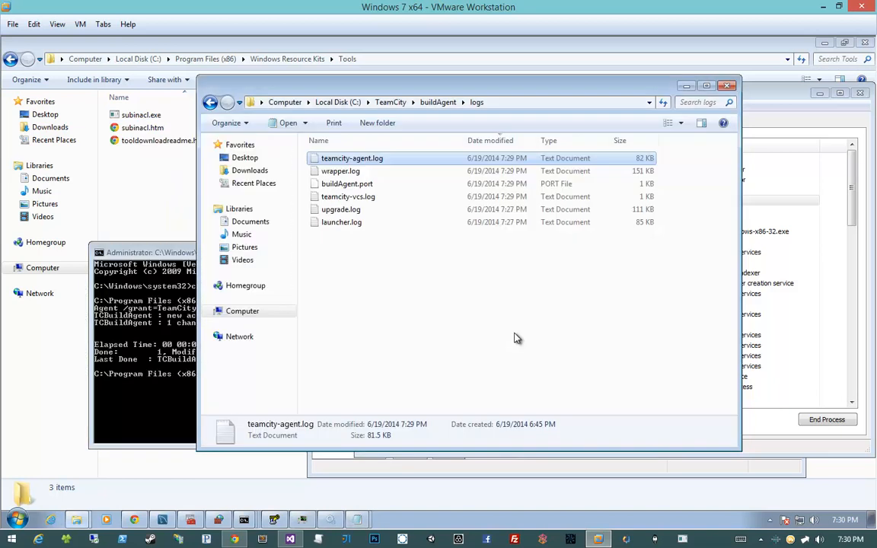
- Switch to TeamCity in Chrome and check the build agent's connection and authorization status in its summary
{"action": "left_click", "coordinate": [240, 541]}
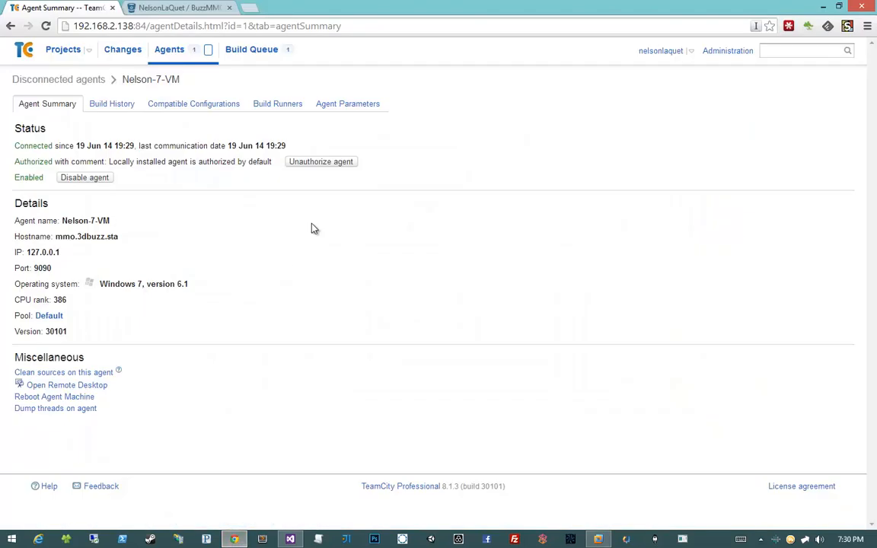
{"action": "left_click_drag", "start_coordinate": [27, 143], "coordinate": [115, 145]}
{"action": "left_click_drag", "start_coordinate": [42, 161], "coordinate": [118, 160]}
{"action": "left_click", "coordinate": [117, 159]}
- Check the projects overview for the queue state of the 3DBuzz MMO Build and Test configuration
{"action": "left_click", "coordinate": [59, 53]}
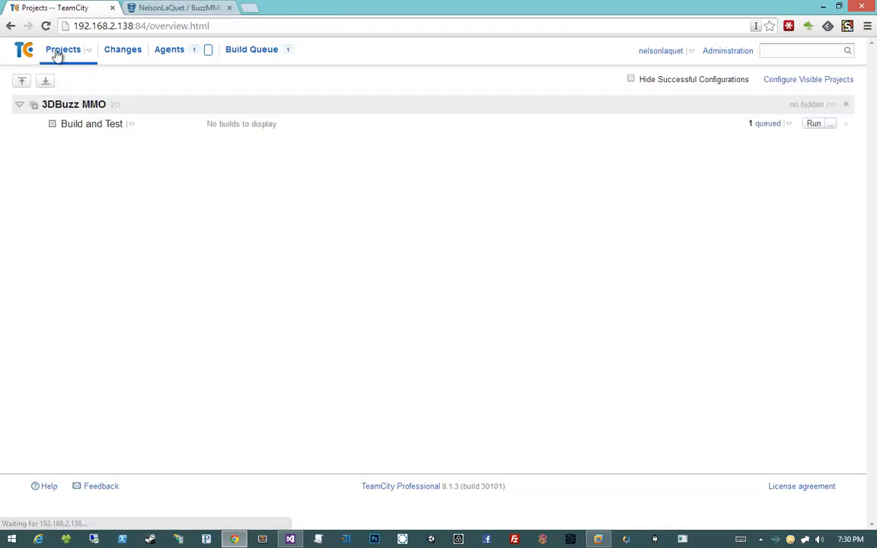
{"action": "right_click", "coordinate": [274, 205]}
{"action": "left_click", "coordinate": [768, 159]}
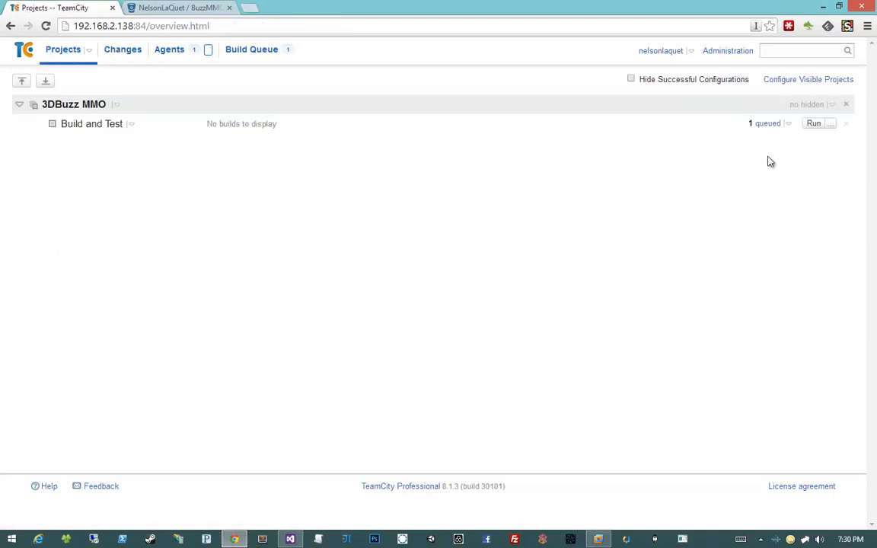
{"action": "mouse_move", "coordinate": [815, 128]}
- Examine the connected agent's compatible configurations and the unmet requirements listed for the 3DBuzz MMO project
{"action": "left_click", "coordinate": [183, 52]}
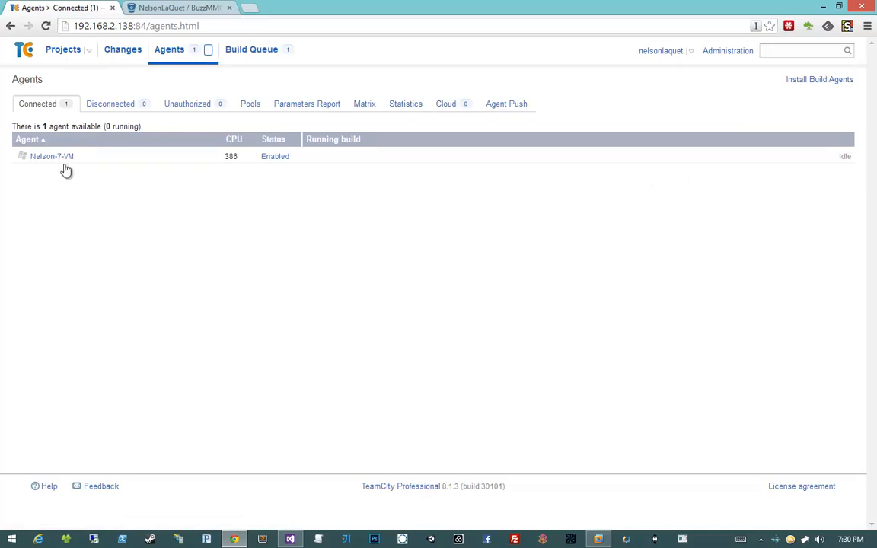
{"action": "left_click", "coordinate": [64, 159]}
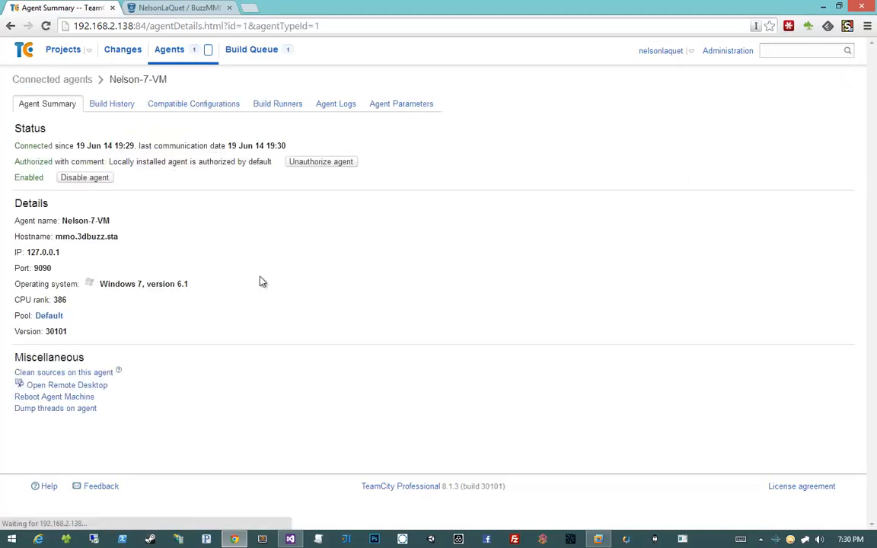
{"action": "left_click", "coordinate": [213, 111]}
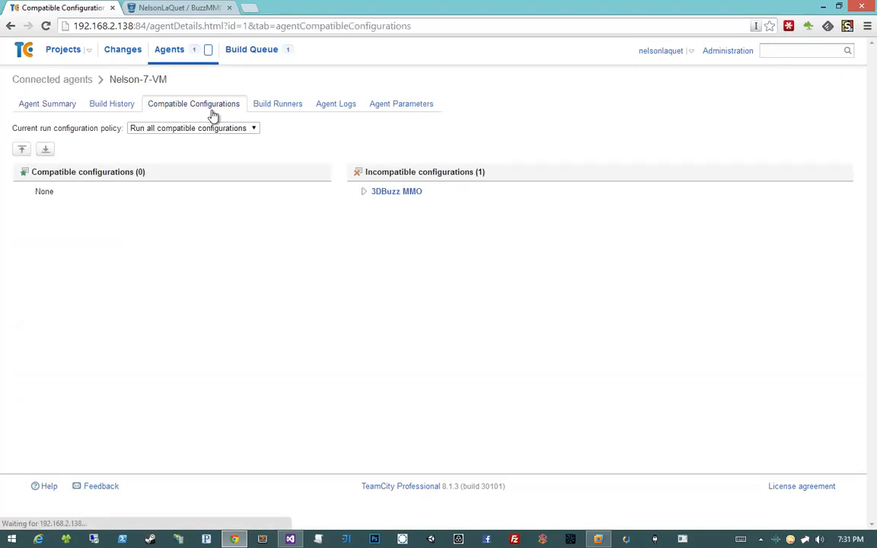
{"action": "left_click", "coordinate": [362, 193]}
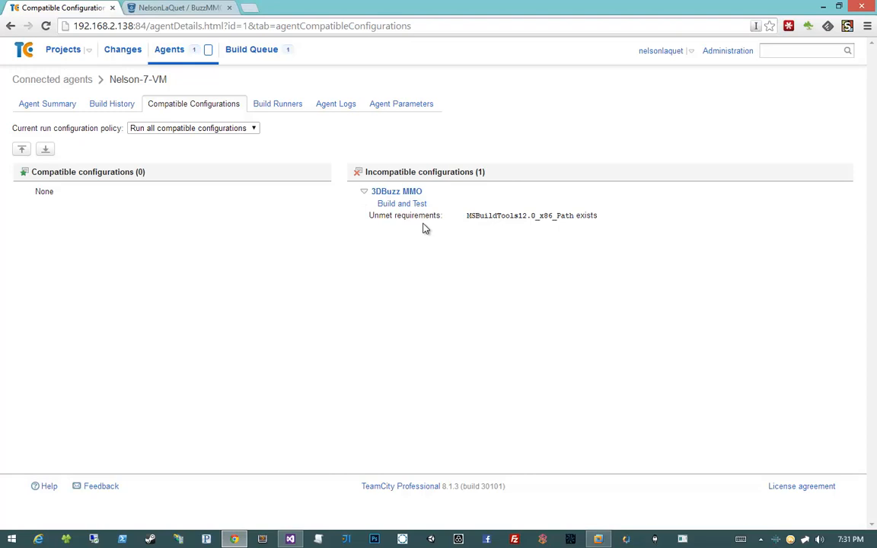
{"action": "left_click_drag", "start_coordinate": [390, 216], "coordinate": [537, 216]}
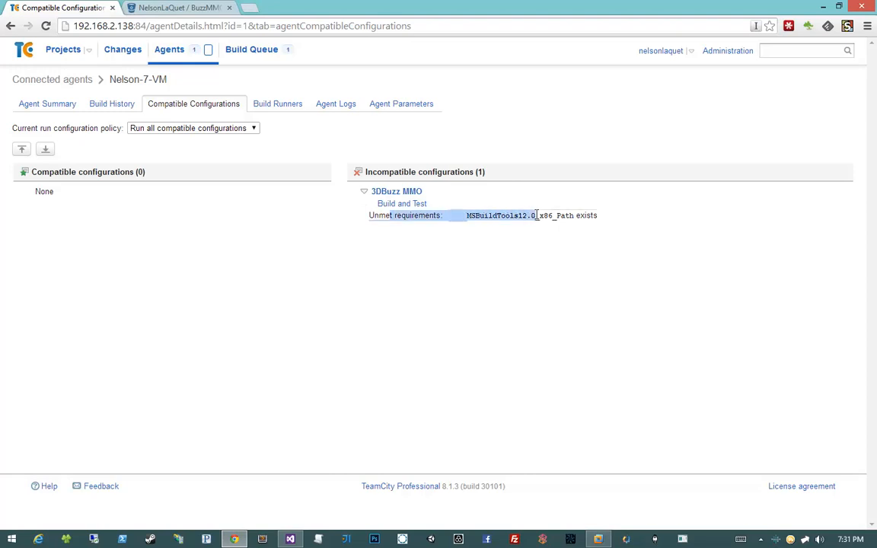
{"action": "left_click", "coordinate": [527, 215]}
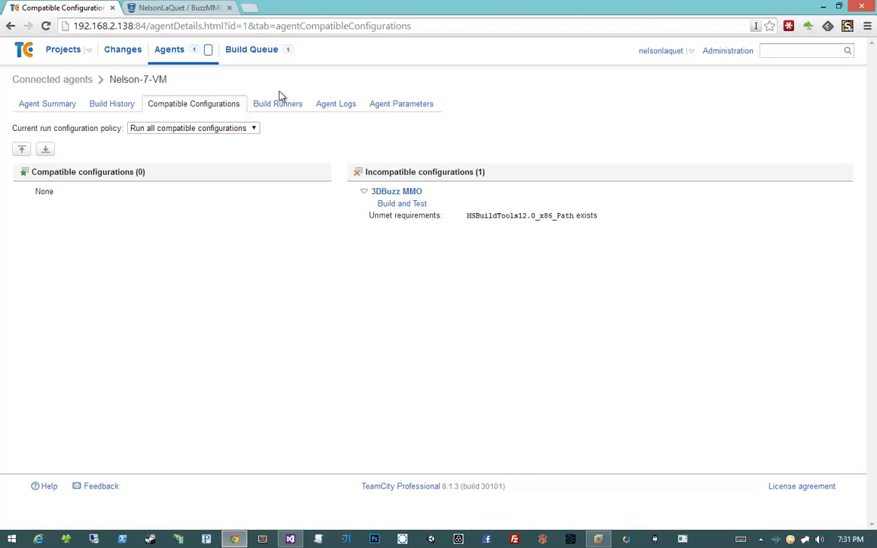
- Open the build steps of the 3DBuzz MMO project's Build and Test configuration in the administration area
{"action": "left_click", "coordinate": [736, 53]}
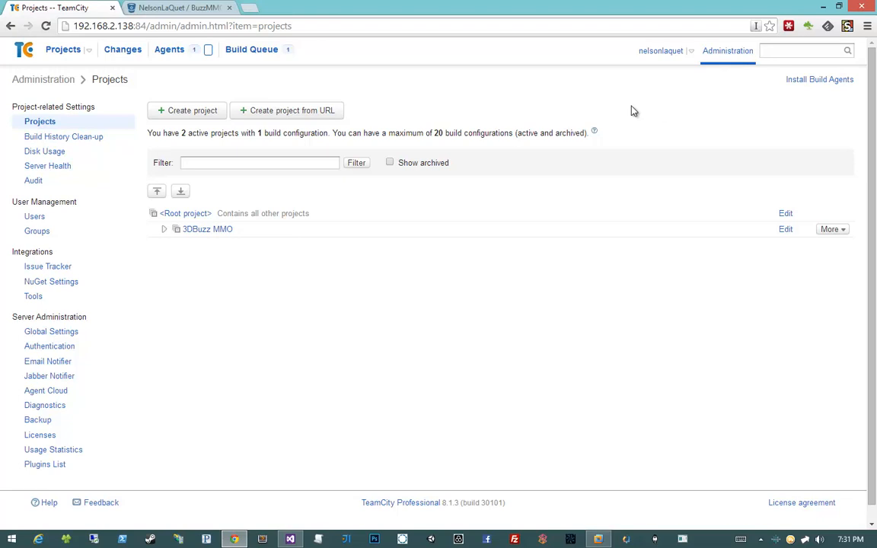
{"action": "left_click", "coordinate": [164, 229]}
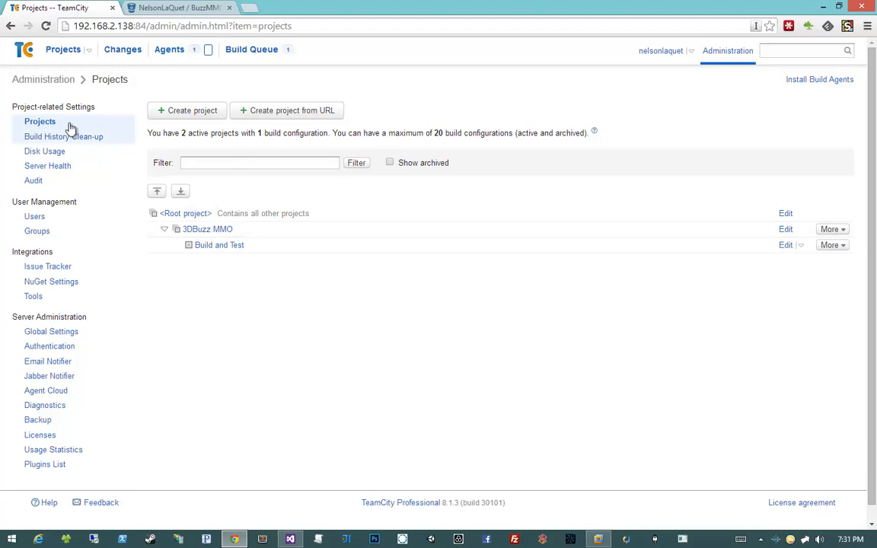
{"action": "left_click", "coordinate": [739, 53]}
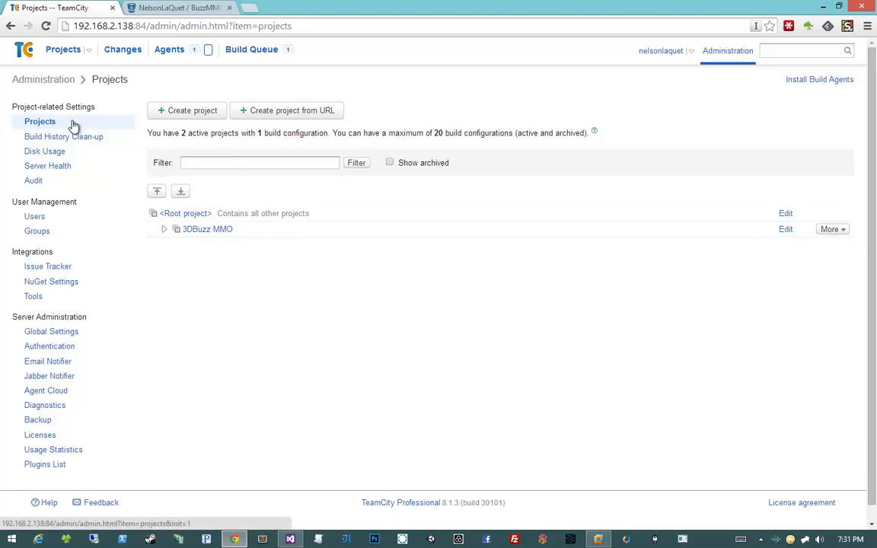
{"action": "left_click", "coordinate": [165, 229]}
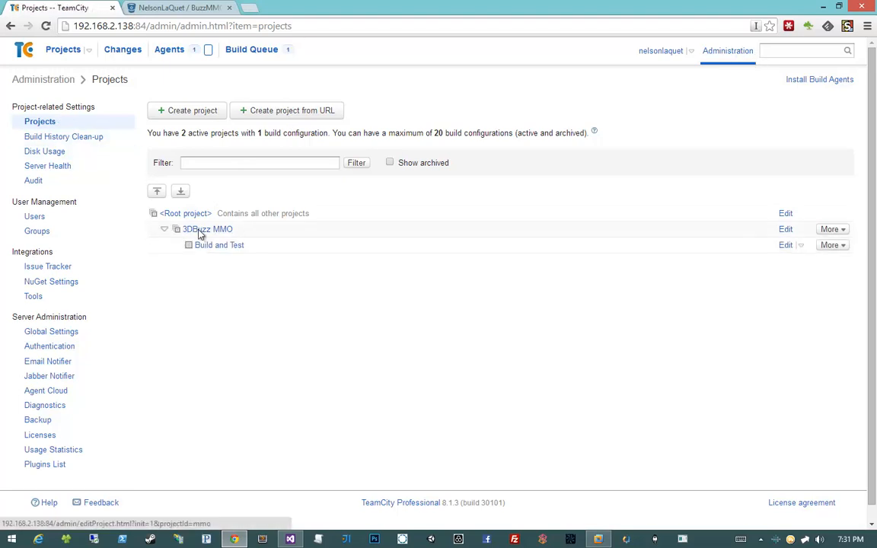
{"action": "left_click", "coordinate": [232, 249]}
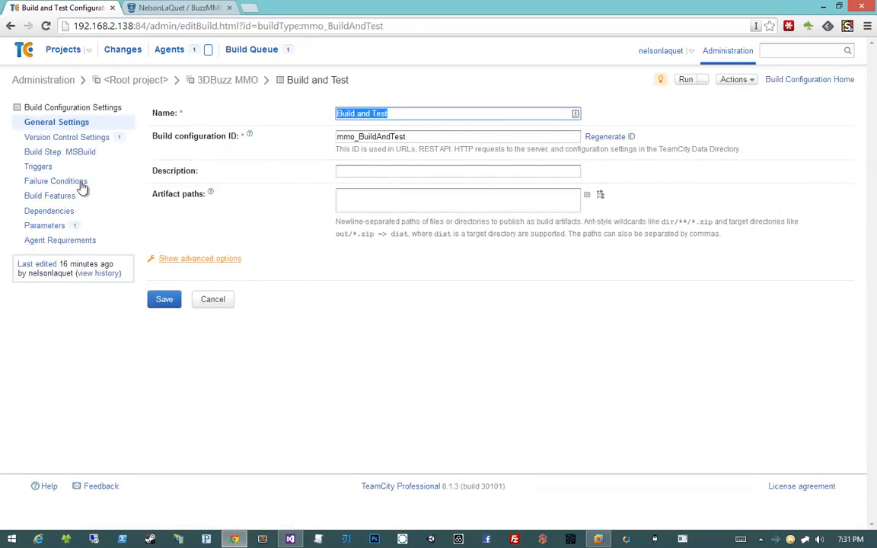
{"action": "left_click", "coordinate": [64, 157]}
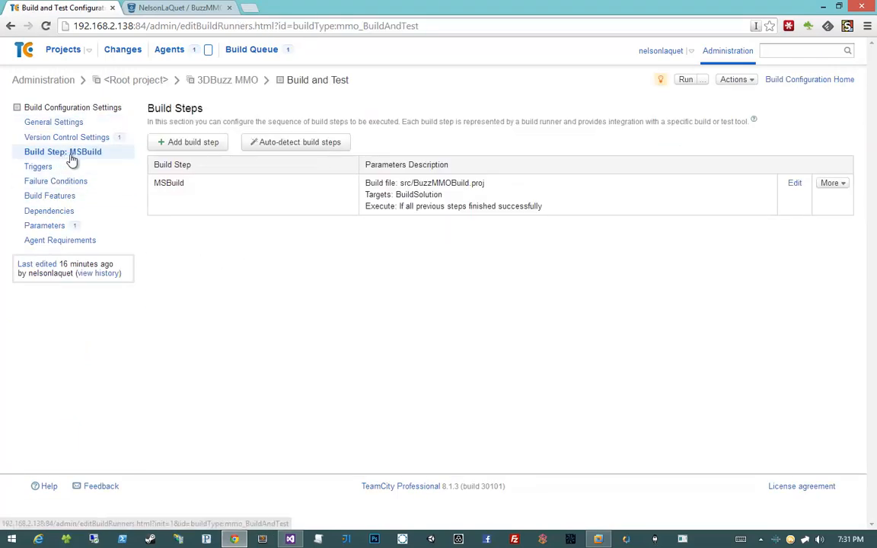
- Set the MSBuild step's MSBuild version to Microsoft .NET Framework 4.5 and save the build step
{"action": "left_click", "coordinate": [357, 200]}
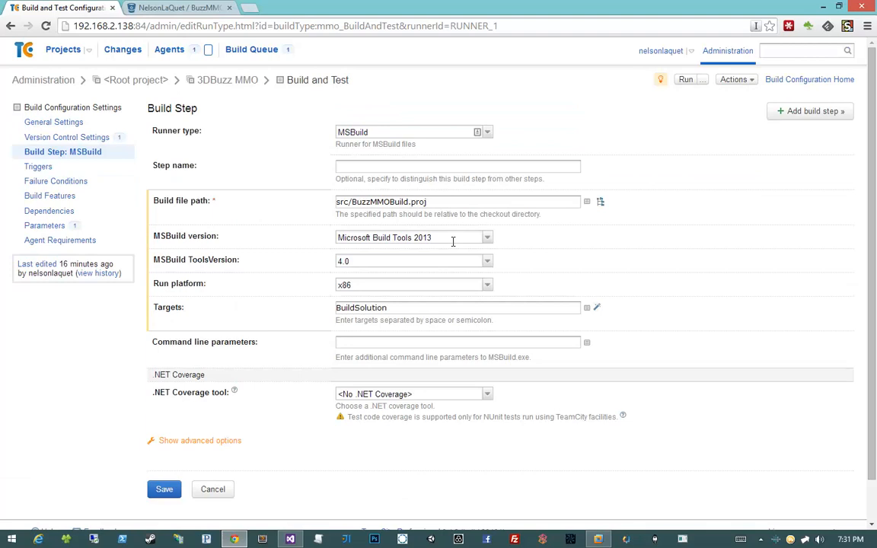
{"action": "left_click", "coordinate": [487, 238]}
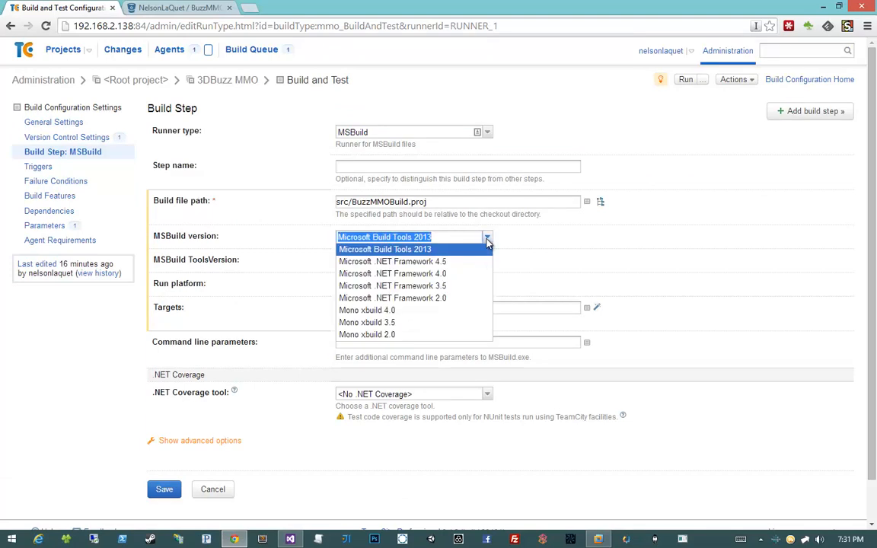
{"action": "left_click", "coordinate": [470, 263]}
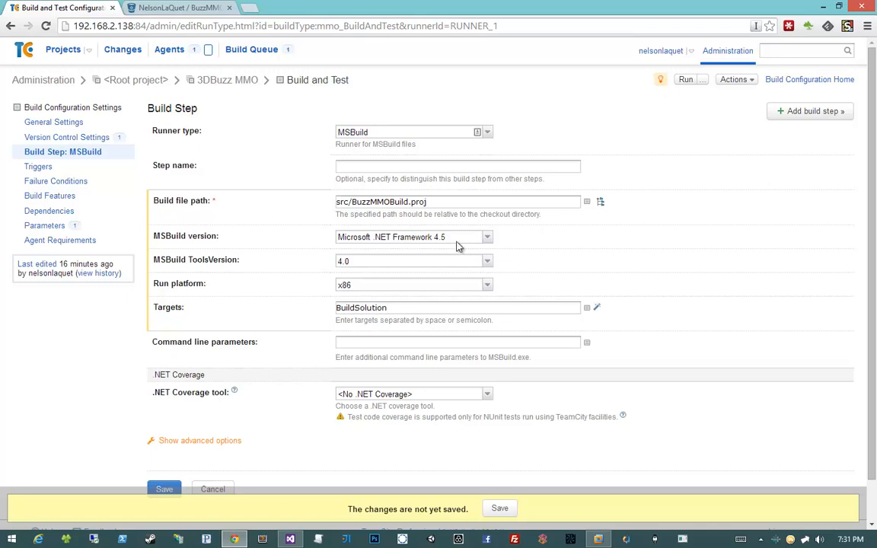
{"action": "left_click", "coordinate": [501, 510]}
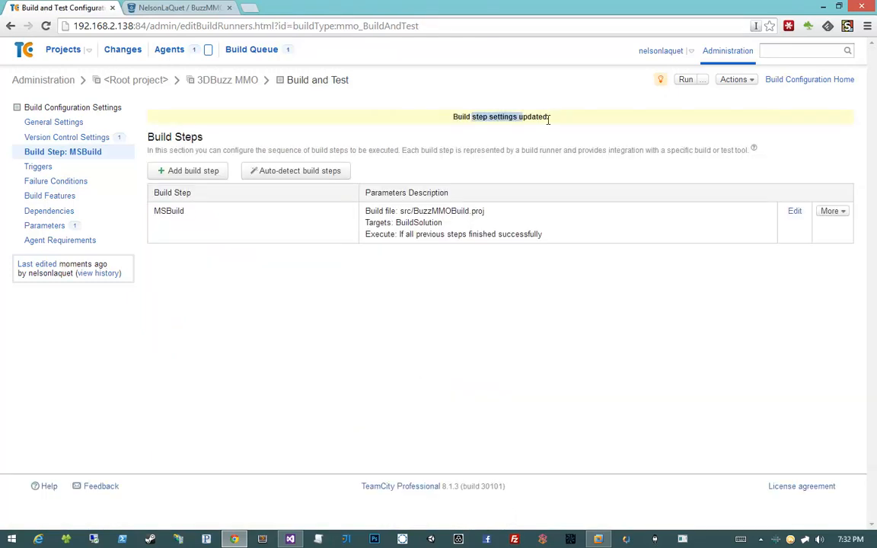
- Check the projects overview and the connected agent's summary for the state of the 3DBuzz MMO build
{"action": "left_click", "coordinate": [67, 50]}
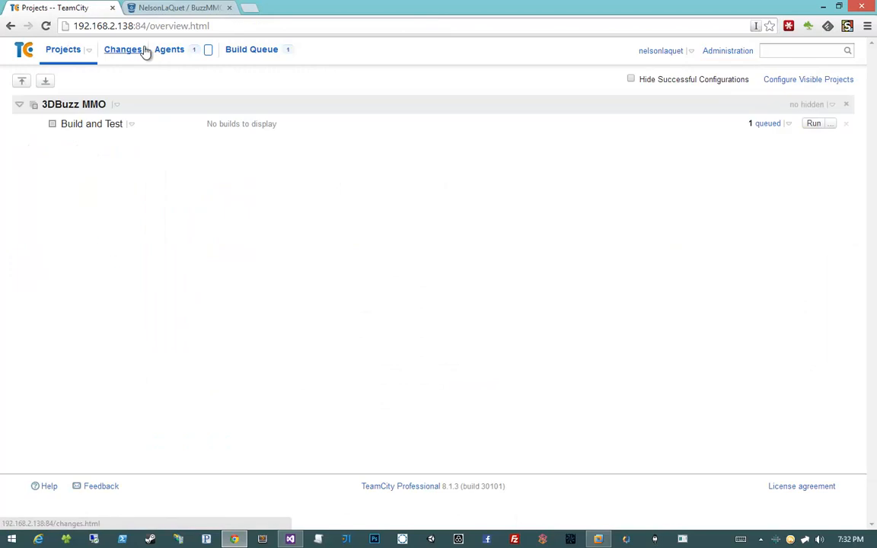
{"action": "left_click", "coordinate": [164, 50]}
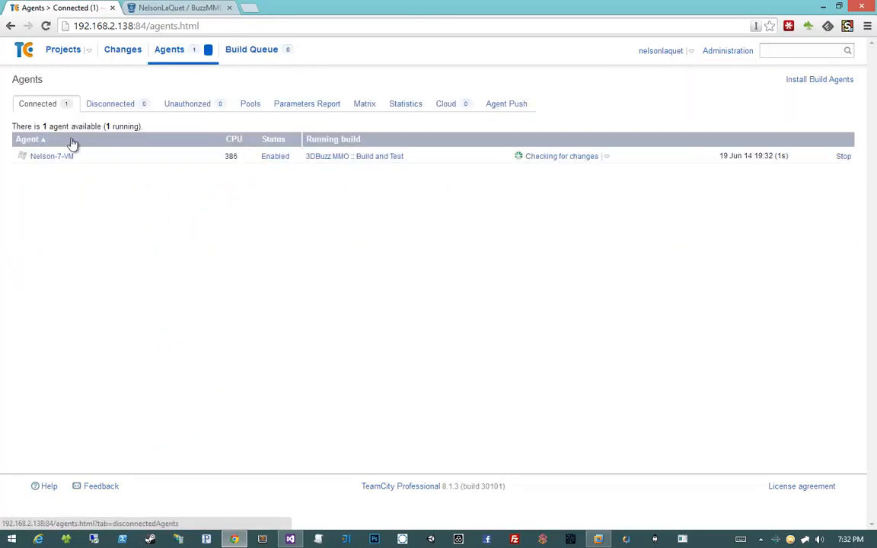
{"action": "left_click", "coordinate": [54, 157]}
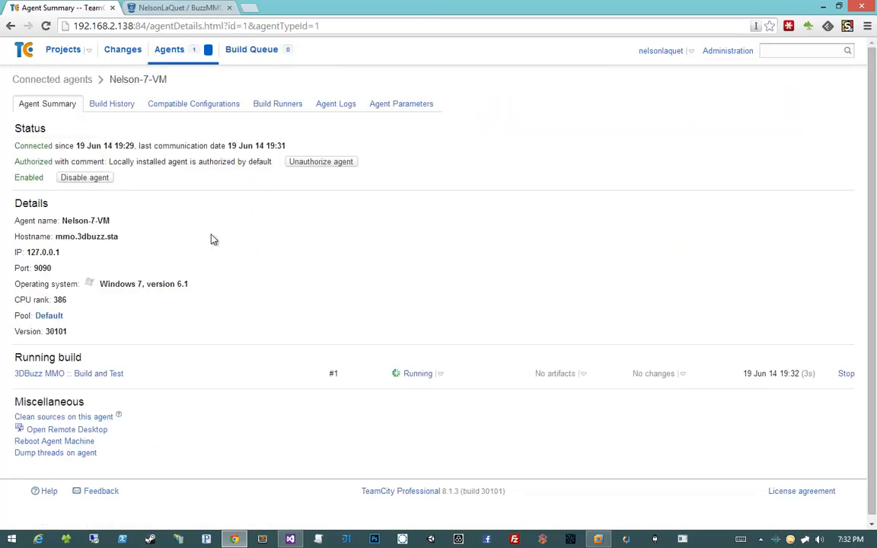
{"action": "left_click", "coordinate": [64, 51]}
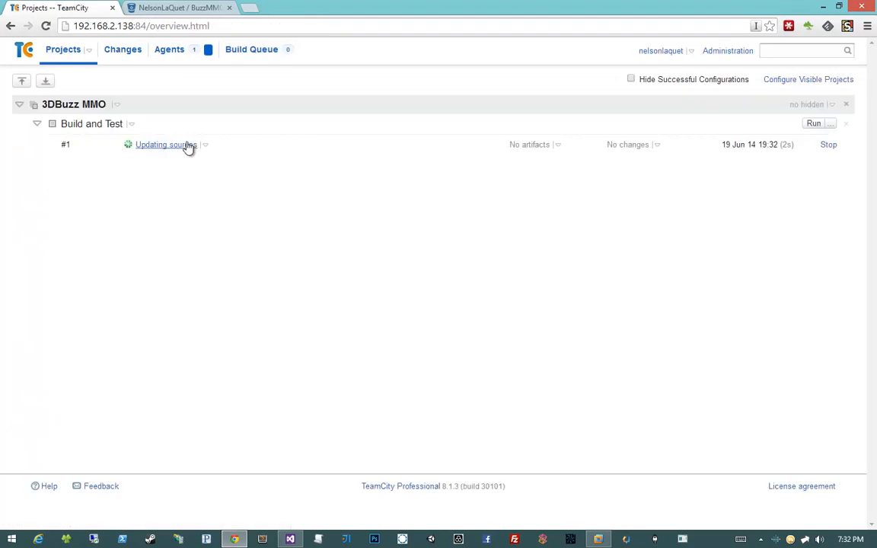
- Open the build log of Build and Test #1 and review its tail and its tree view
{"action": "left_click", "coordinate": [205, 150]}
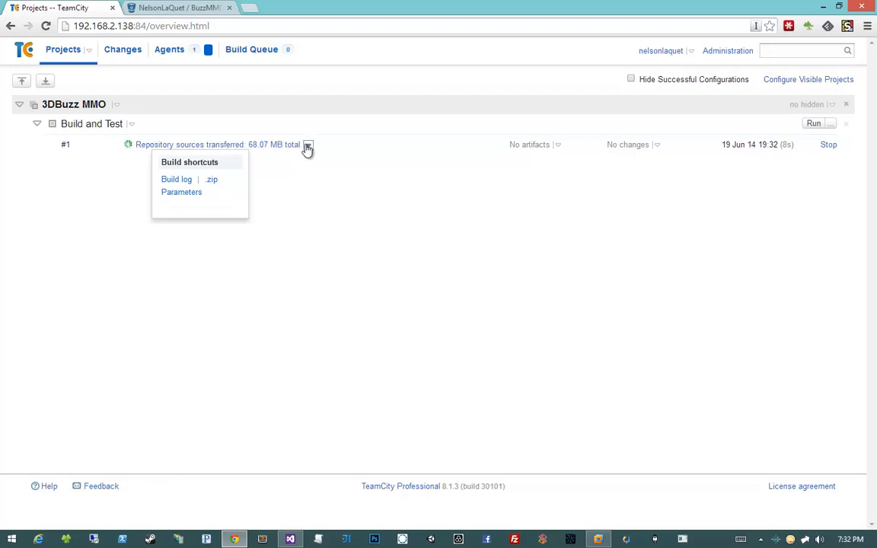
{"action": "left_click", "coordinate": [175, 186]}
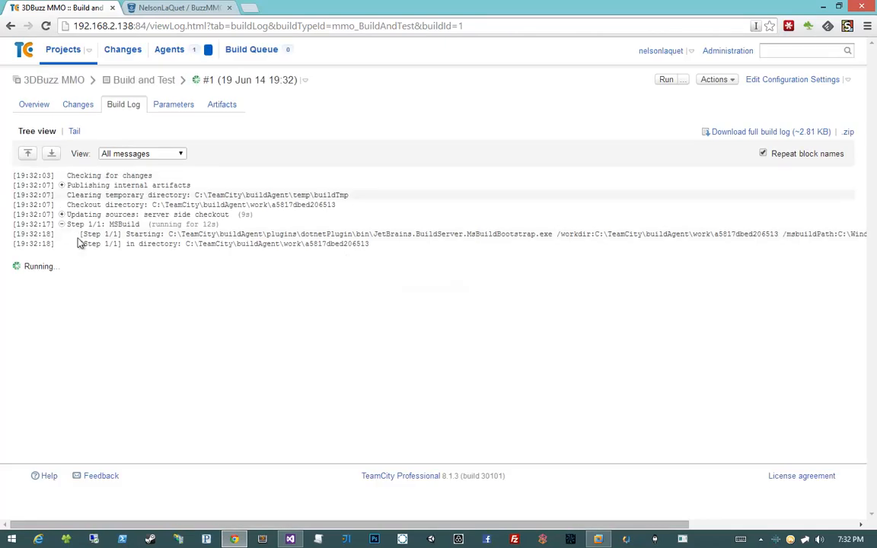
{"action": "left_click", "coordinate": [74, 131]}
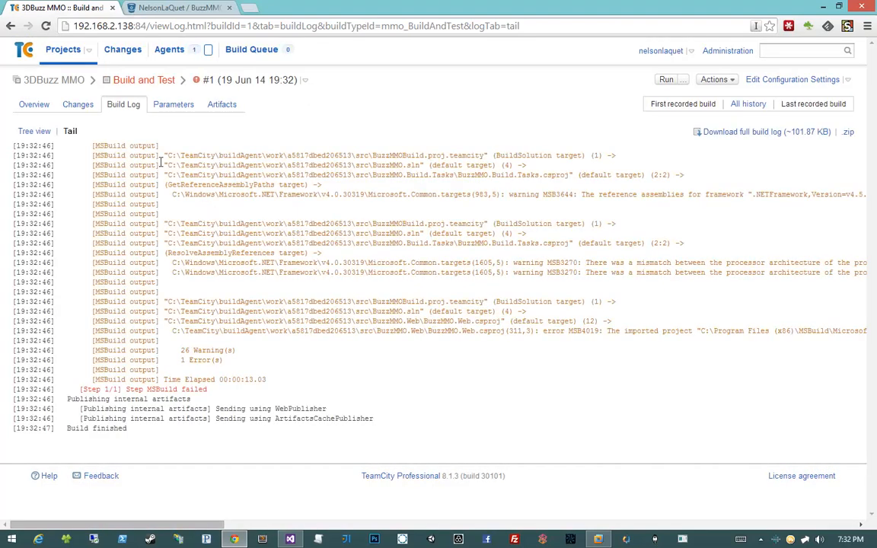
{"action": "left_click", "coordinate": [34, 131]}
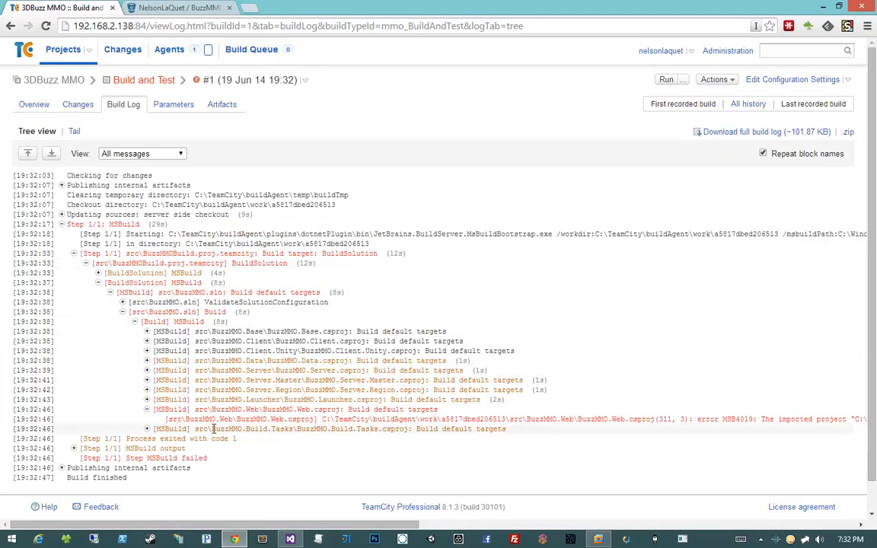
- Examine the full error message logged for BuzzMMO.Web.csproj in the build log tree
{"action": "left_click_drag", "start_coordinate": [219, 409], "coordinate": [408, 409]}
{"action": "left_click", "coordinate": [333, 478]}
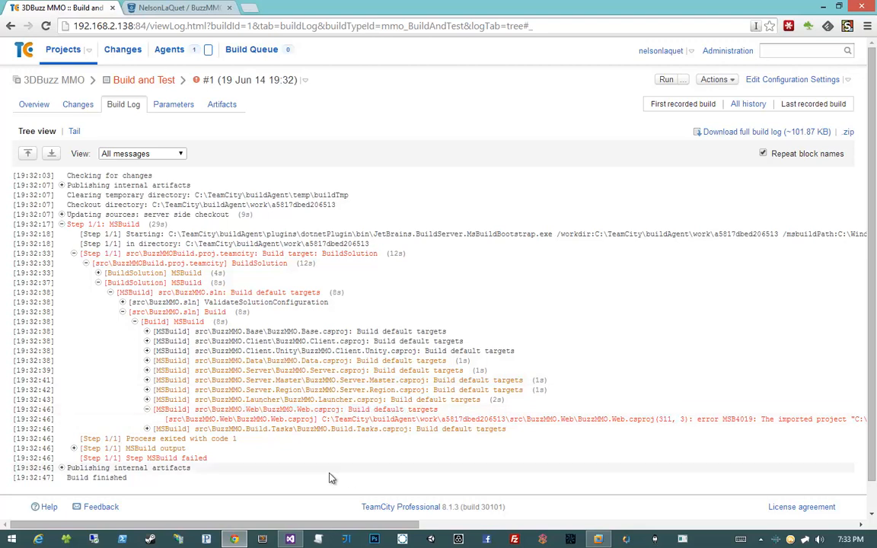
{"action": "left_click_drag", "start_coordinate": [309, 525], "coordinate": [455, 479]}
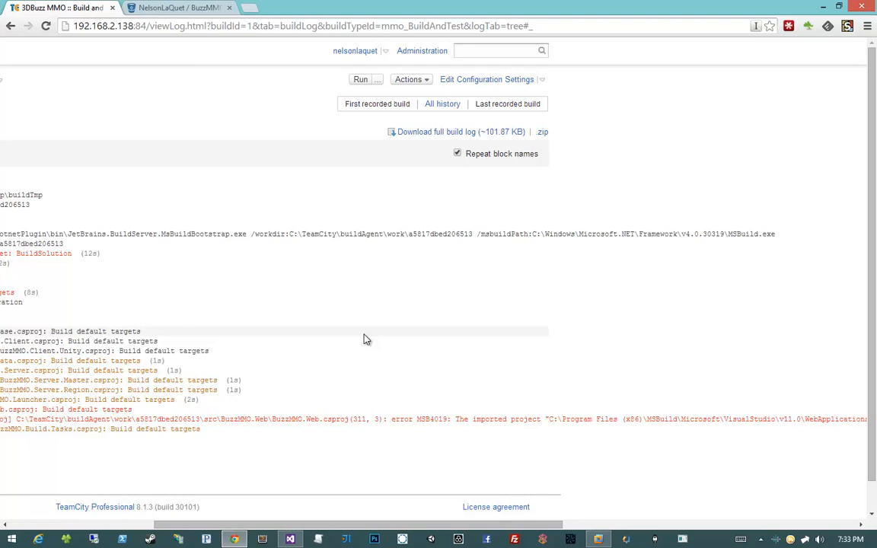
{"action": "left_click_drag", "start_coordinate": [415, 525], "coordinate": [517, 532]}
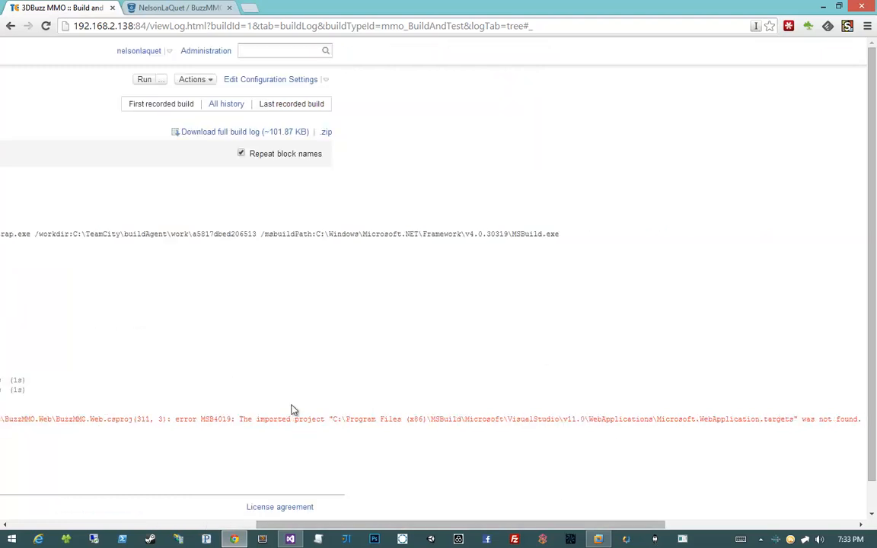
- Copy the path C:\Program Files (x86)\MSBuild\Microsoft\VisualStudio\v11.0\WebApplications from the error and open it in the host's file explorer
{"action": "left_click_drag", "start_coordinate": [331, 419], "coordinate": [653, 421]}
{"action": "key", "text": "ctrl+c"}
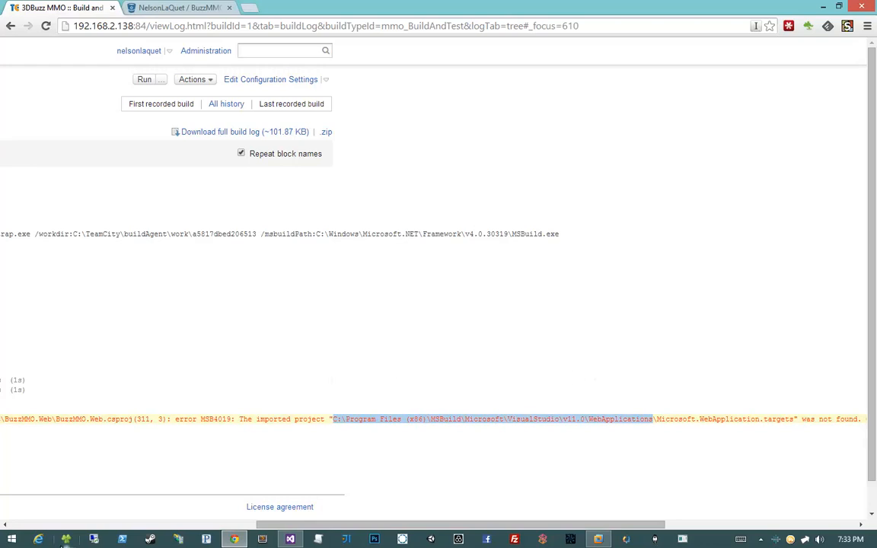
{"action": "left_click", "coordinate": [66, 539]}
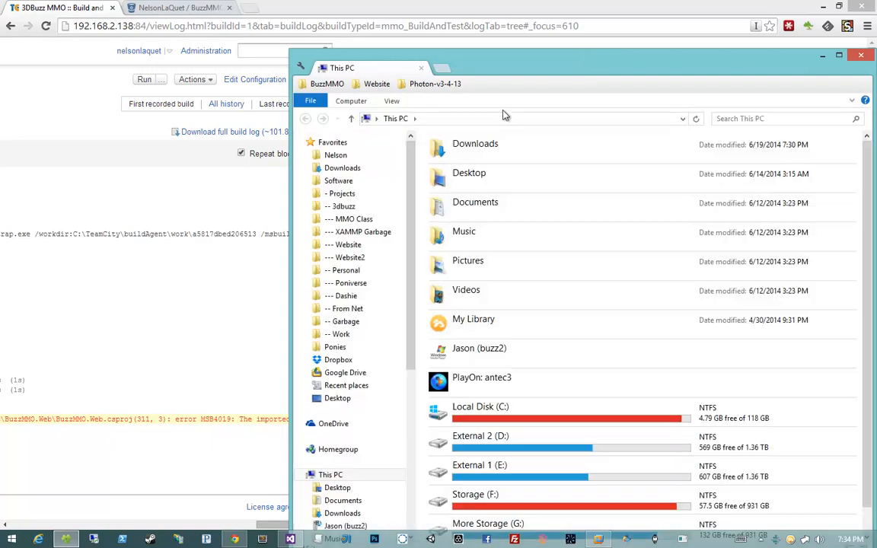
{"action": "left_click", "coordinate": [504, 118]}
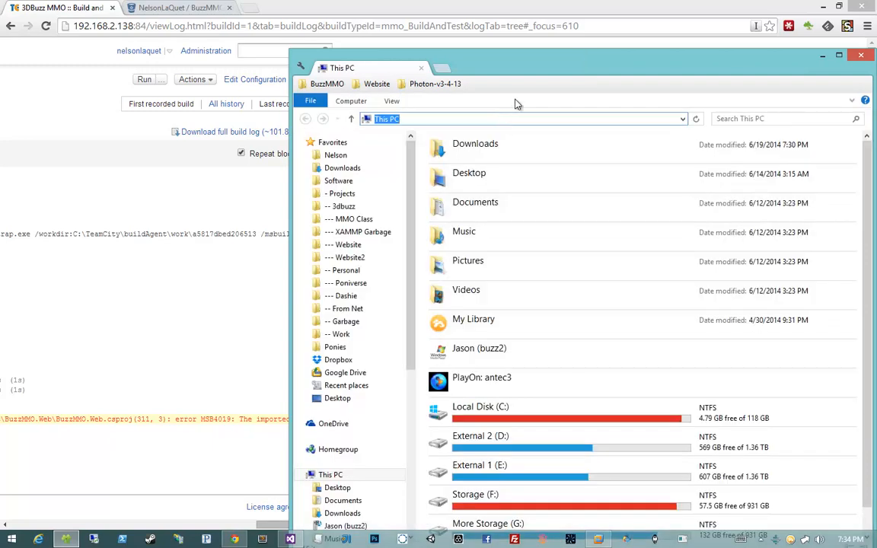
{"action": "key", "text": "ctrl+v"}
{"action": "key", "text": "Return"}
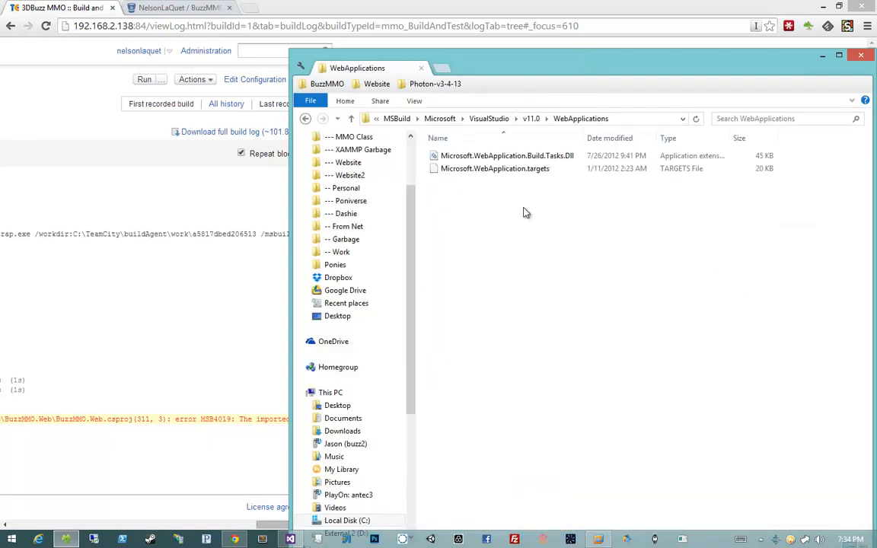
- Examine the WebApplications folder's files and path, then move its window aside and return to the start of the build log lines
{"action": "key", "text": "ctrl+a"}
{"action": "left_click_drag", "start_coordinate": [532, 72], "coordinate": [508, 34]}
{"action": "left_click", "coordinate": [523, 198]}
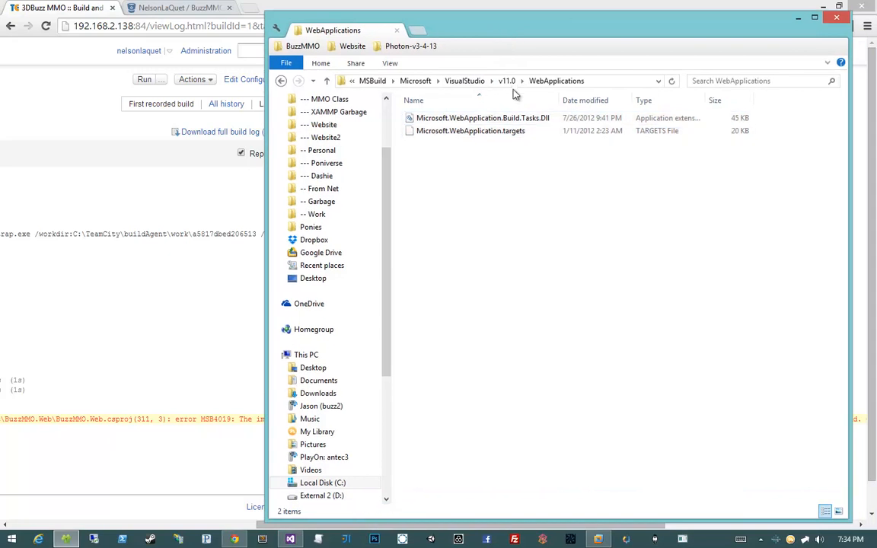
{"action": "left_click", "coordinate": [607, 82]}
{"action": "left_click", "coordinate": [517, 211]}
{"action": "left_click_drag", "start_coordinate": [576, 38], "coordinate": [876, 45]}
{"action": "scroll", "coordinate": [234, 207], "scroll_direction": "left", "scroll_amount": 7}
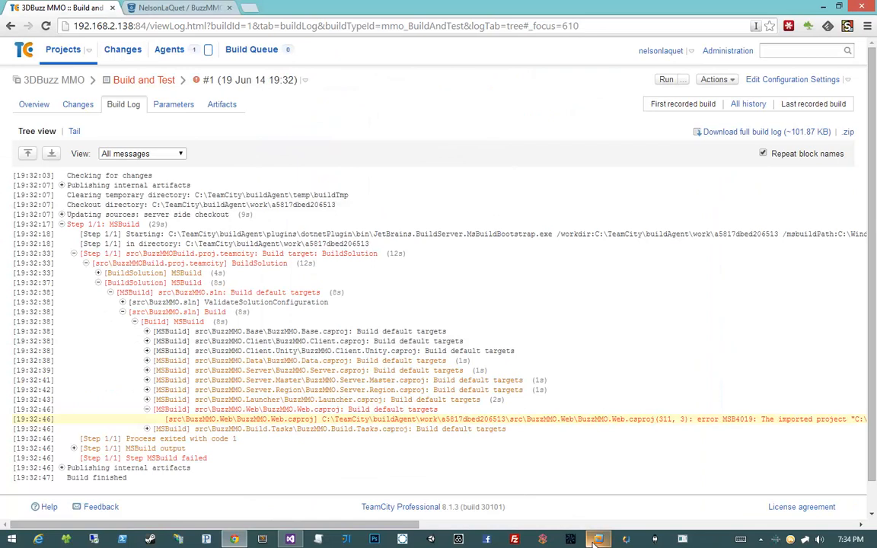
- Switch to the Windows 7 x64 virtual machine in VMware Workstation and open C:\Program Files (x86)\MSBuild\Microsoft
{"action": "key", "text": "alt+Tab"}
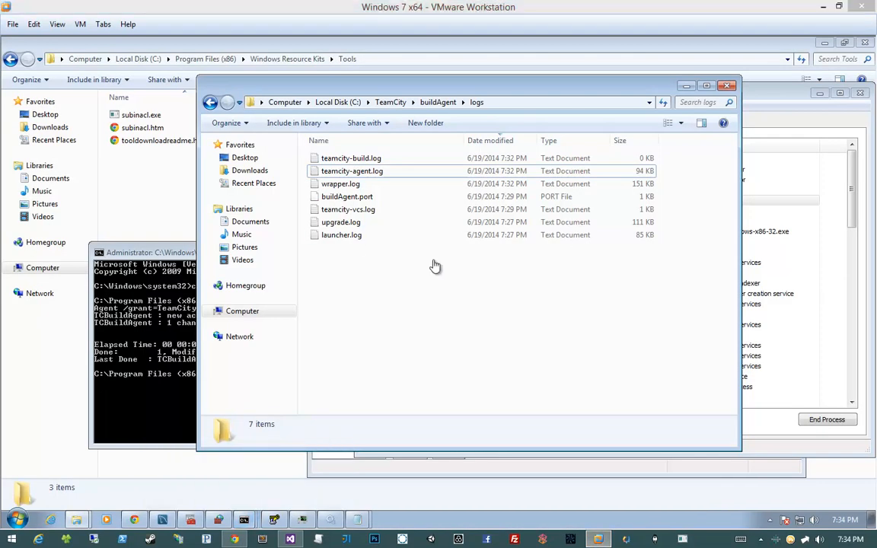
{"action": "left_click", "coordinate": [337, 102]}
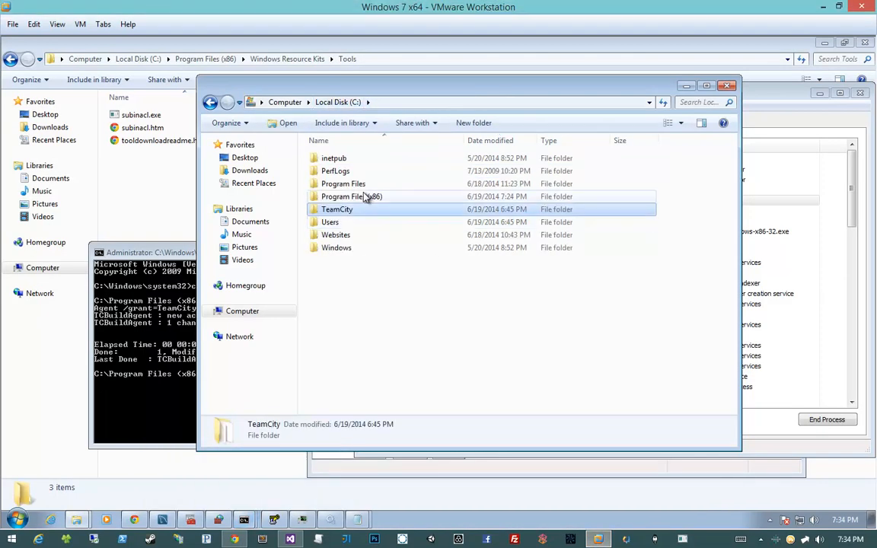
{"action": "double_click", "coordinate": [363, 196]}
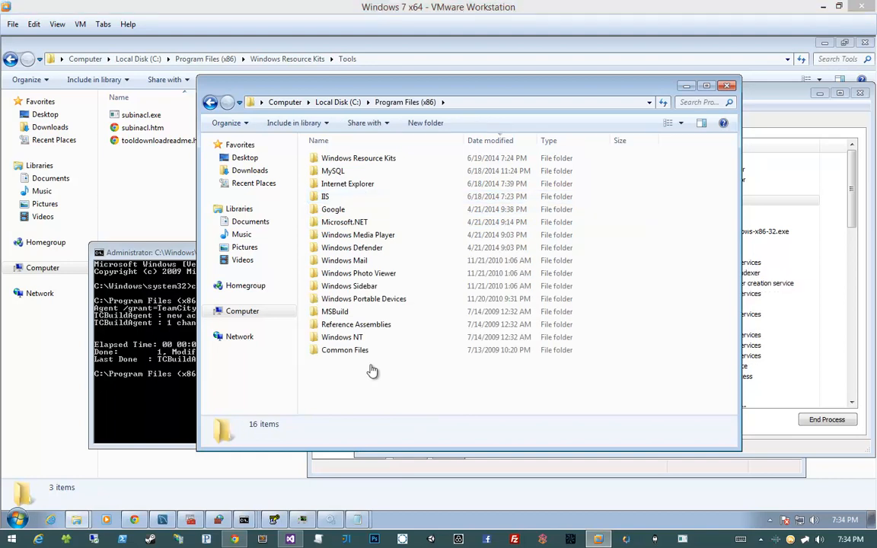
{"action": "left_click", "coordinate": [354, 145]}
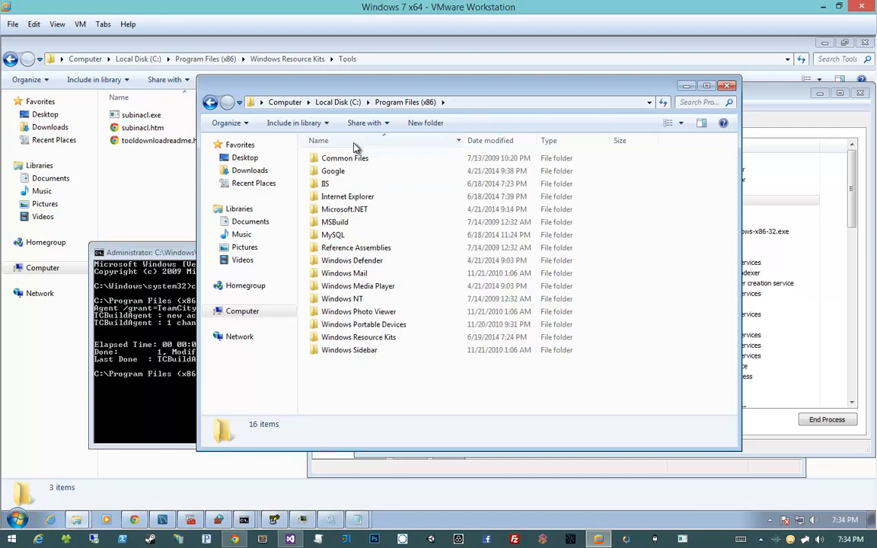
{"action": "double_click", "coordinate": [338, 221]}
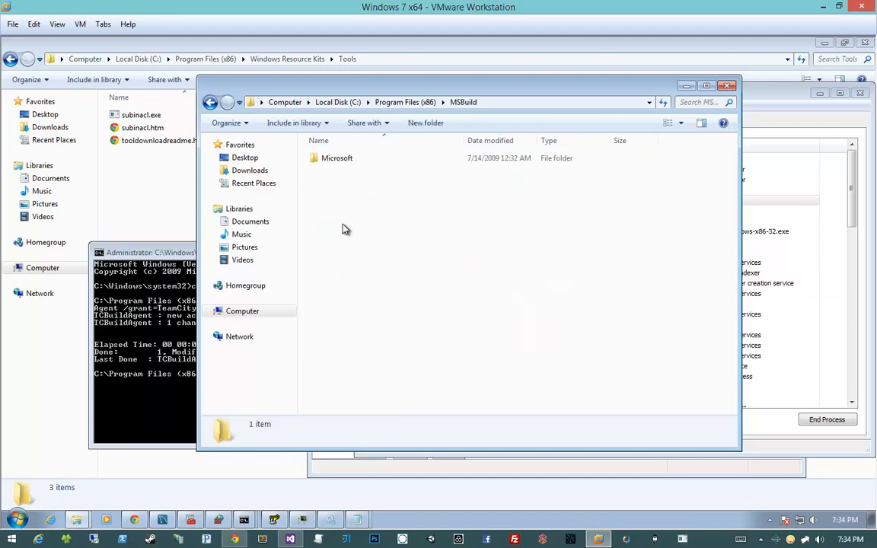
{"action": "double_click", "coordinate": [349, 159]}
- Create a folder named Visual Studio inside MSBuild\Microsoft and open it
{"action": "right_click", "coordinate": [356, 184]}
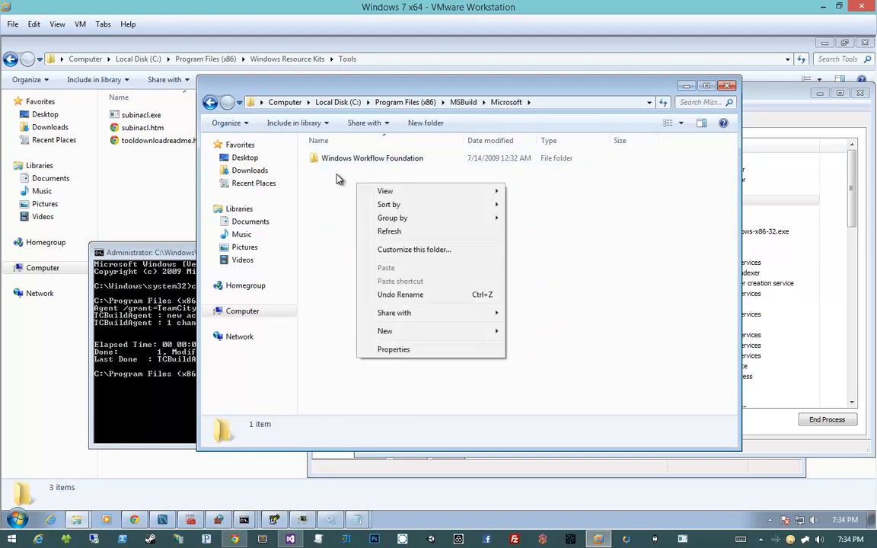
{"action": "left_click", "coordinate": [333, 178]}
{"action": "right_click", "coordinate": [371, 231]}
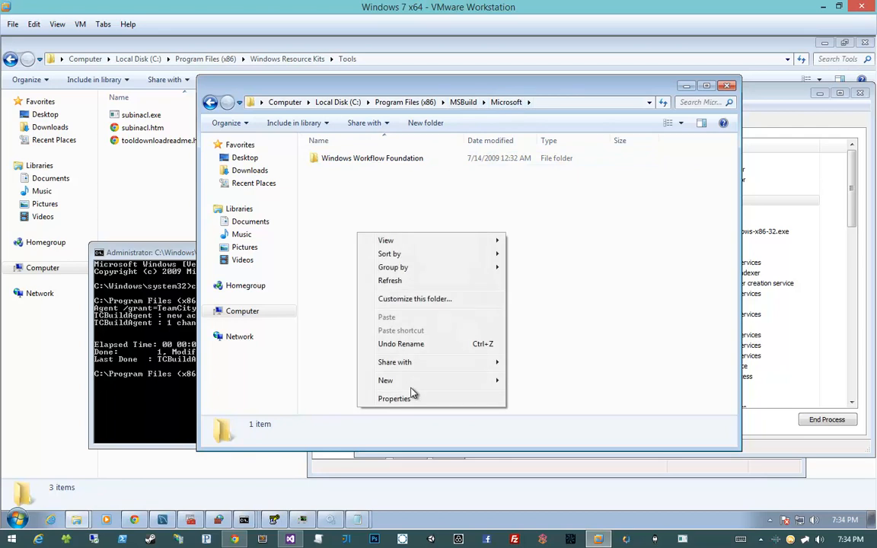
{"action": "mouse_move", "coordinate": [501, 385]}
{"action": "left_click", "coordinate": [532, 383]}
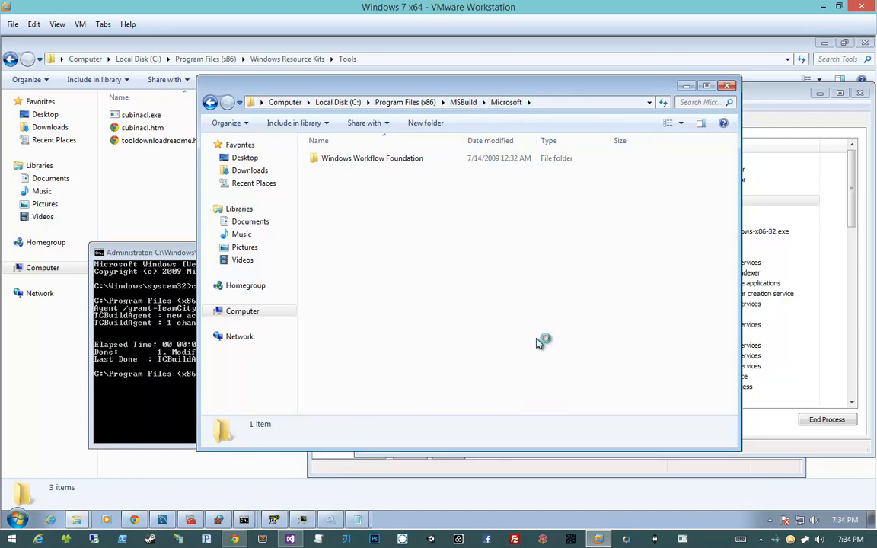
{"action": "type", "text": "Visual Studio"}
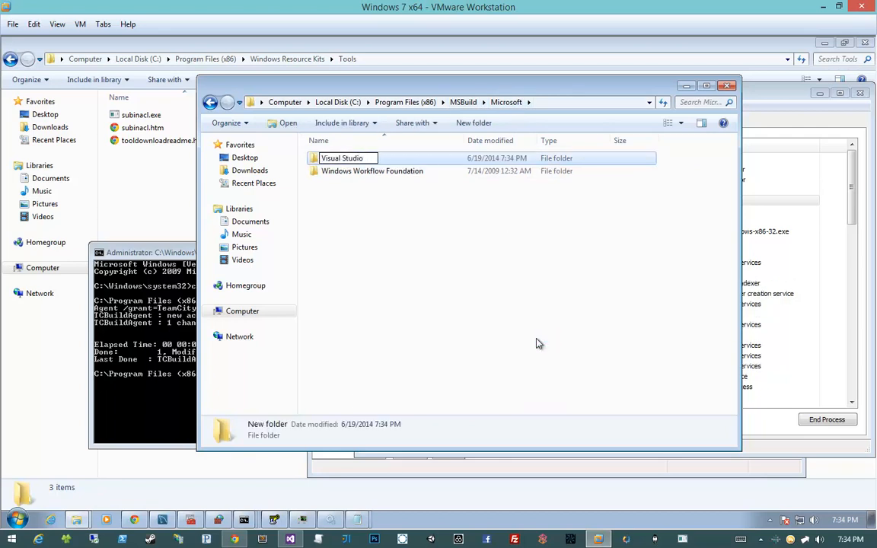
{"action": "key", "text": "Escape"}
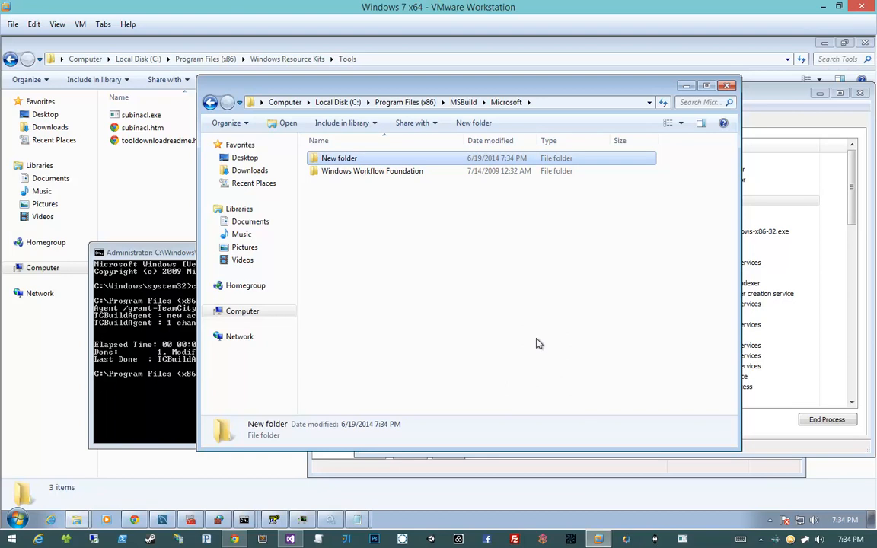
{"action": "key", "text": "Return"}
- Create a folder named v11.0 inside the Visual Studio folder and open it
{"action": "right_click", "coordinate": [441, 308]}
{"action": "mouse_move", "coordinate": [469, 457]}
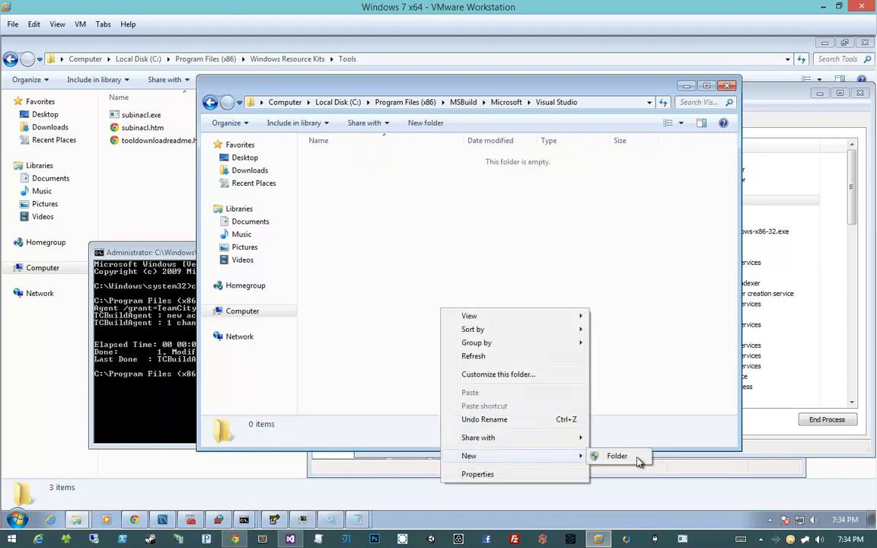
{"action": "left_click", "coordinate": [617, 456]}
{"action": "type", "text": "V"}
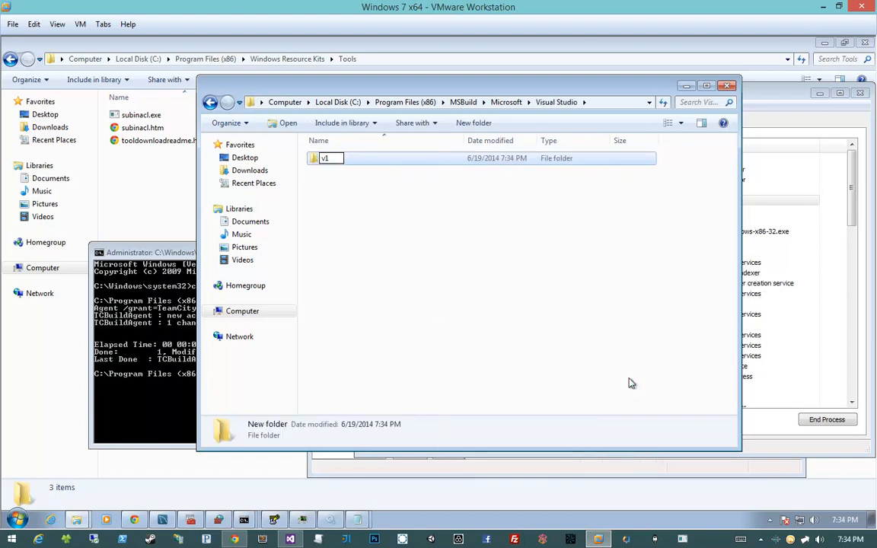
{"action": "key", "text": "Return"}
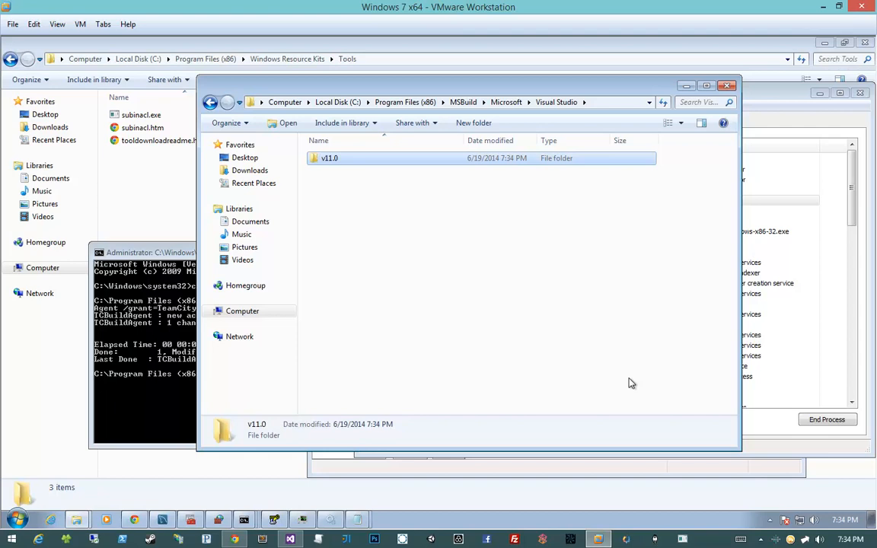
{"action": "key", "text": "Return"}
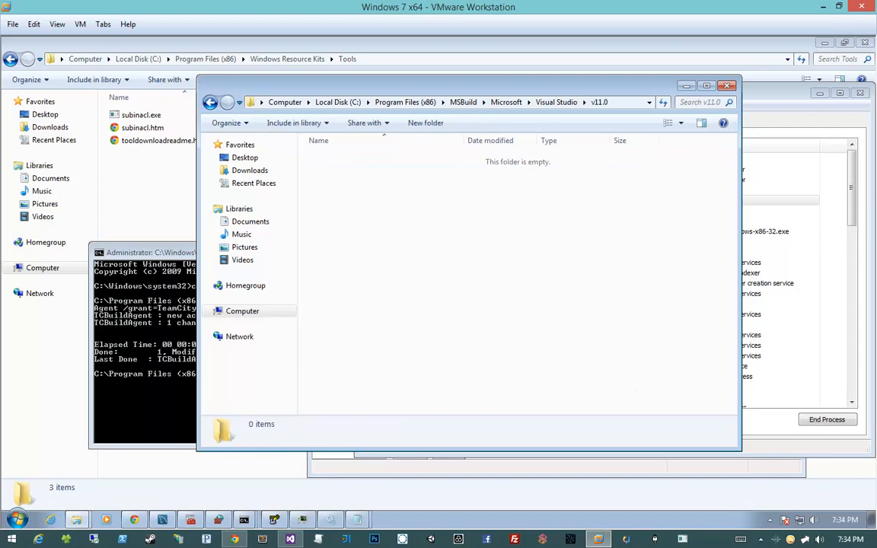
- Copy Microsoft.WebApplication.Build.Tasks.Dll and Microsoft.WebApplication.targets from the host's WebApplications folder into the virtual machine's v11.0 folder, granting administrator permission
{"action": "left_click_drag", "start_coordinate": [876, 114], "coordinate": [724, 82]}
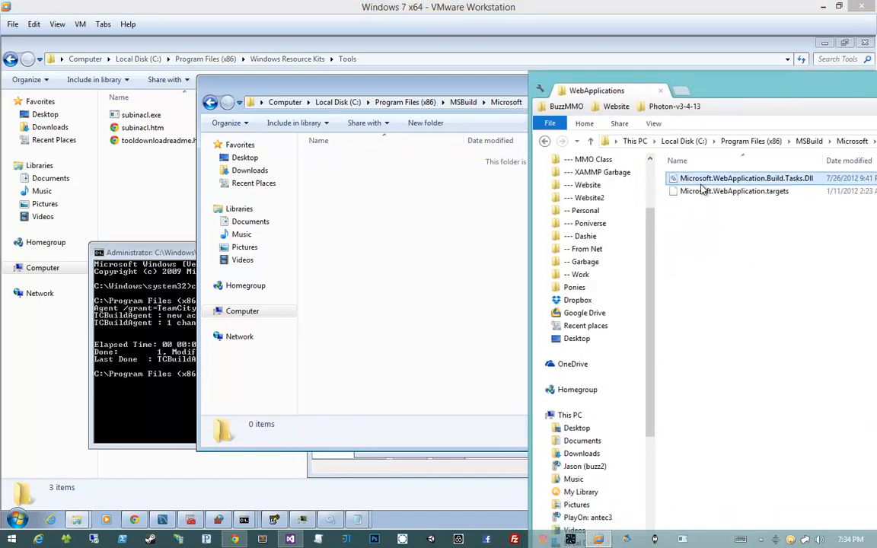
{"action": "key", "text": "ctrl+a"}
{"action": "left_click_drag", "start_coordinate": [695, 181], "coordinate": [456, 231]}
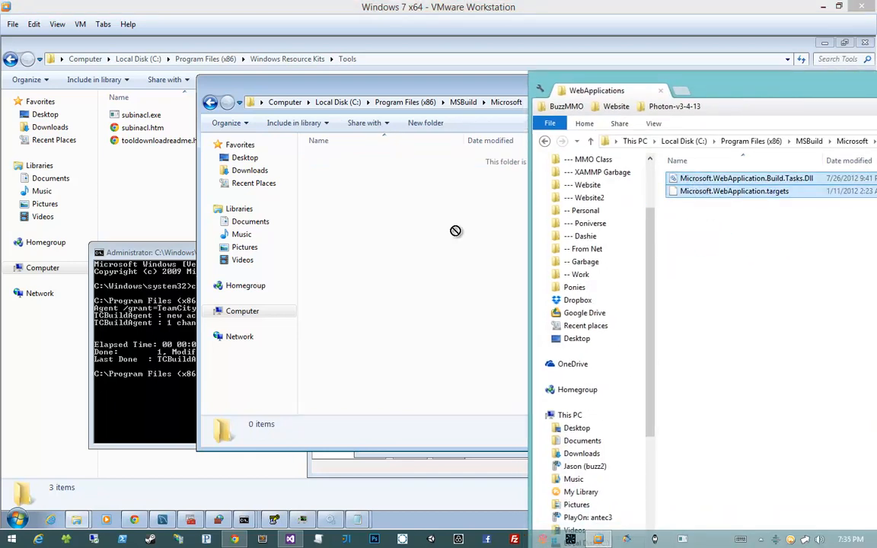
{"action": "left_click_drag", "start_coordinate": [405, 232], "coordinate": [406, 232]}
{"action": "left_click", "coordinate": [407, 233]}
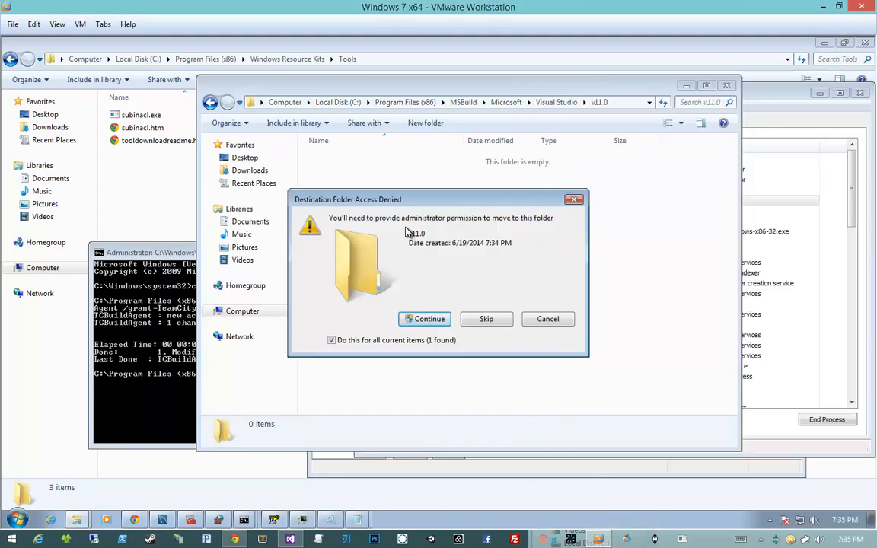
{"action": "left_click", "coordinate": [426, 320]}
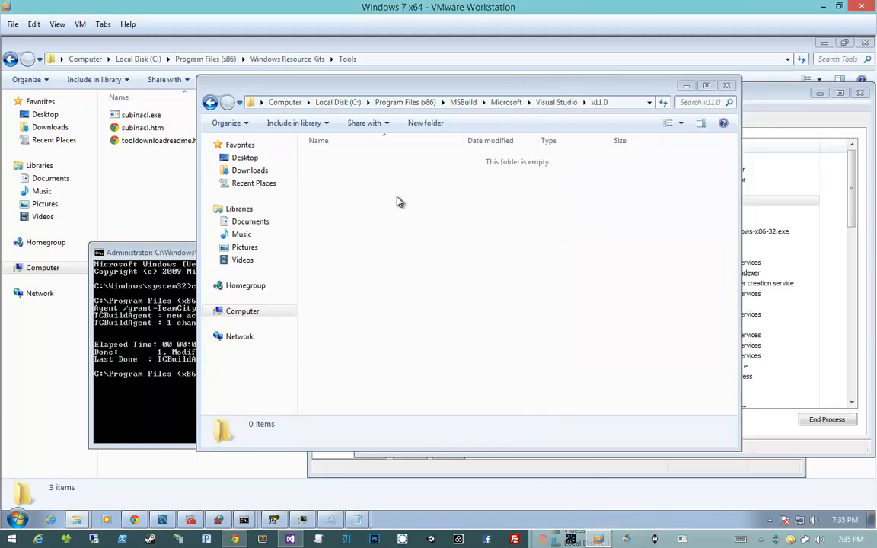
{"action": "left_click", "coordinate": [675, 188]}
{"action": "key", "text": "alt+Tab"}
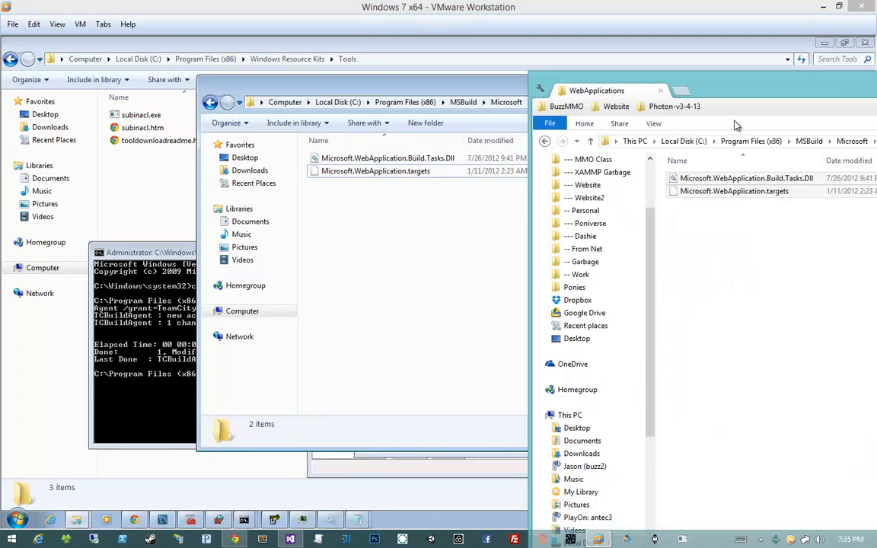
{"action": "left_click", "coordinate": [704, 216]}
{"action": "left_click", "coordinate": [494, 211]}
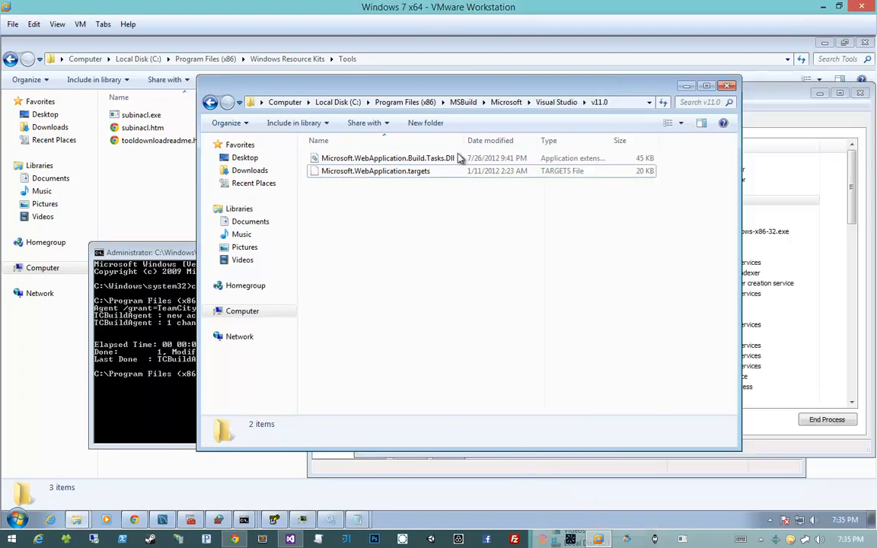
{"action": "mouse_move", "coordinate": [459, 223]}
{"action": "left_mouse_down"}
{"action": "mouse_move", "coordinate": [415, 137]}
{"action": "mouse_move", "coordinate": [454, 240]}
{"action": "left_mouse_up"}
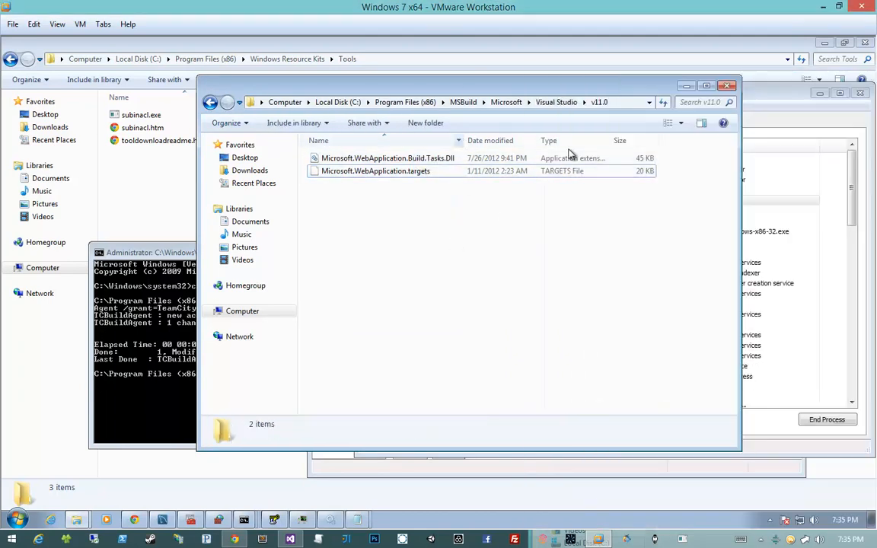
{"action": "key", "text": "alt+Tab"}
{"action": "left_click", "coordinate": [516, 258]}
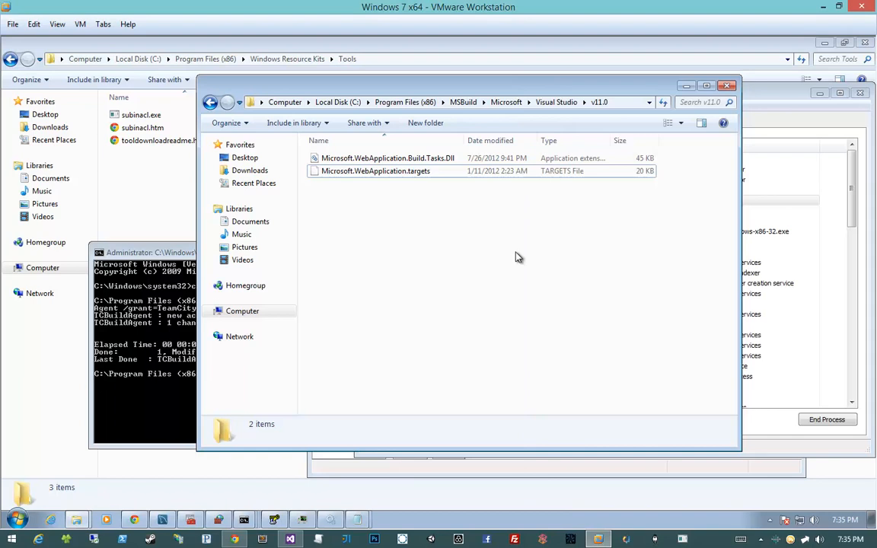
{"action": "right_click", "coordinate": [516, 245]}
{"action": "left_click", "coordinate": [347, 288]}
- Switch to TeamCity in Chrome and run the Build and Test configuration of the 3DBuzz MMO project from the projects overview
{"action": "left_click", "coordinate": [240, 539]}
{"action": "left_click", "coordinate": [62, 50]}
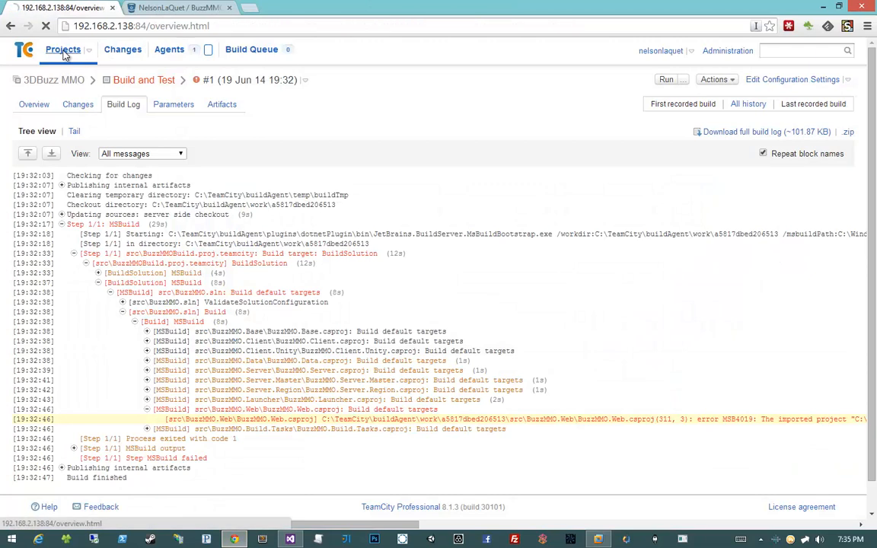
{"action": "left_click", "coordinate": [815, 124]}
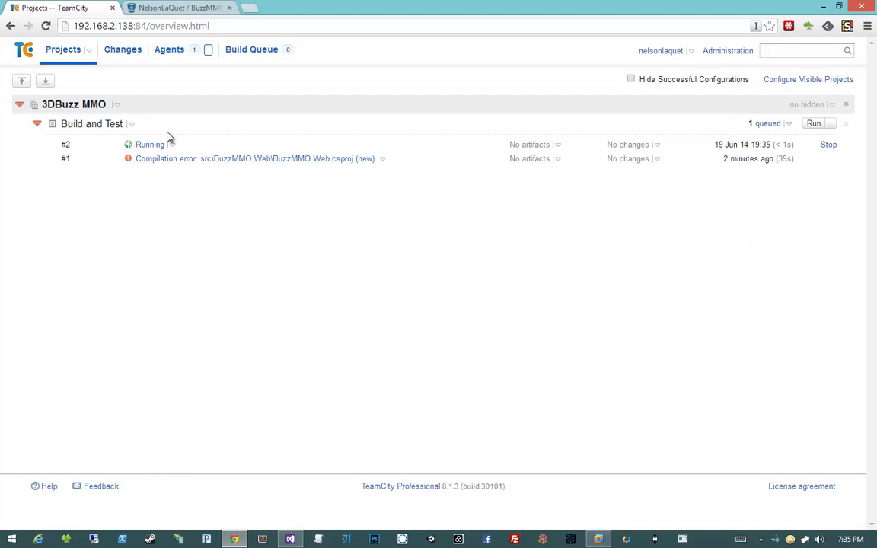
- Open the build log of build #2, check its tail, and return to the tree view
{"action": "left_click", "coordinate": [252, 145]}
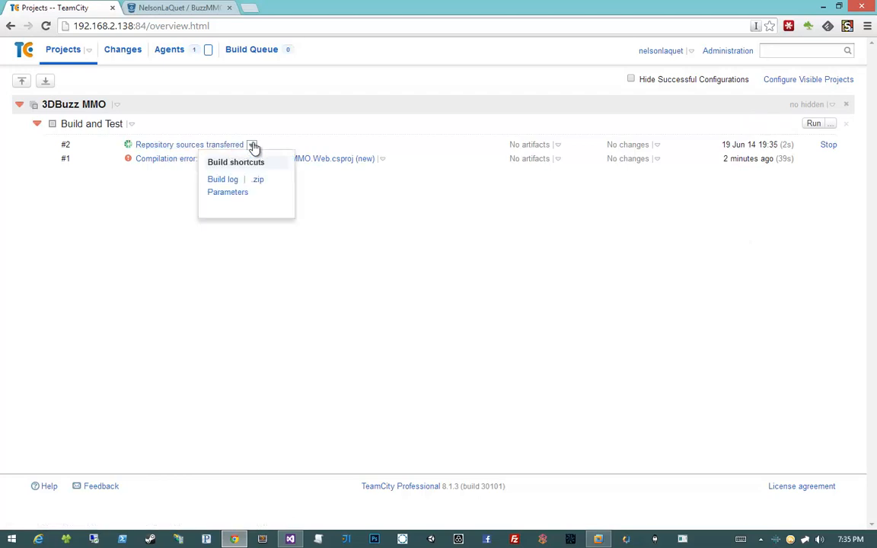
{"action": "left_click", "coordinate": [224, 180]}
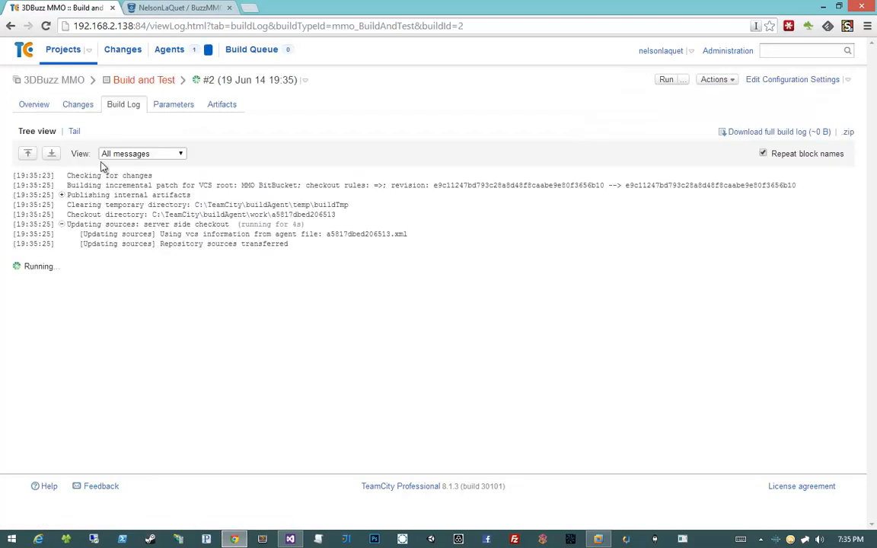
{"action": "left_click", "coordinate": [73, 131]}
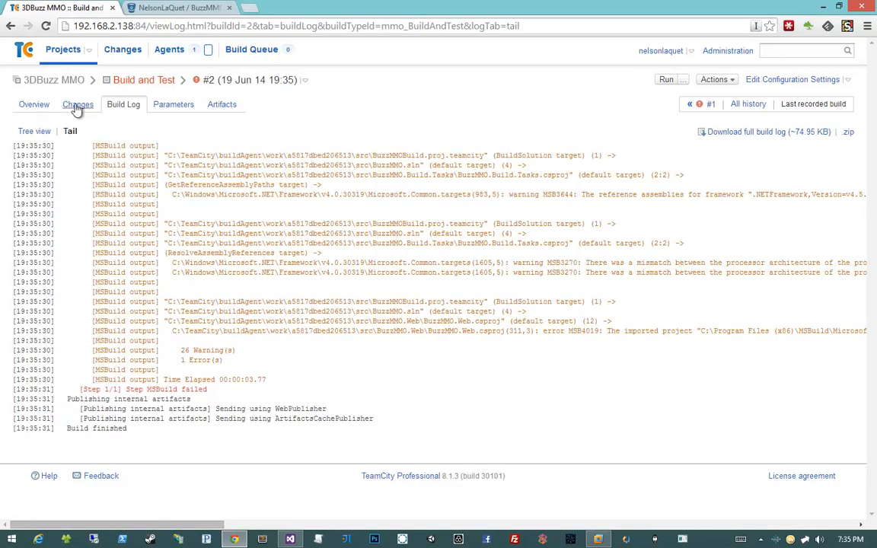
{"action": "left_click", "coordinate": [34, 131]}
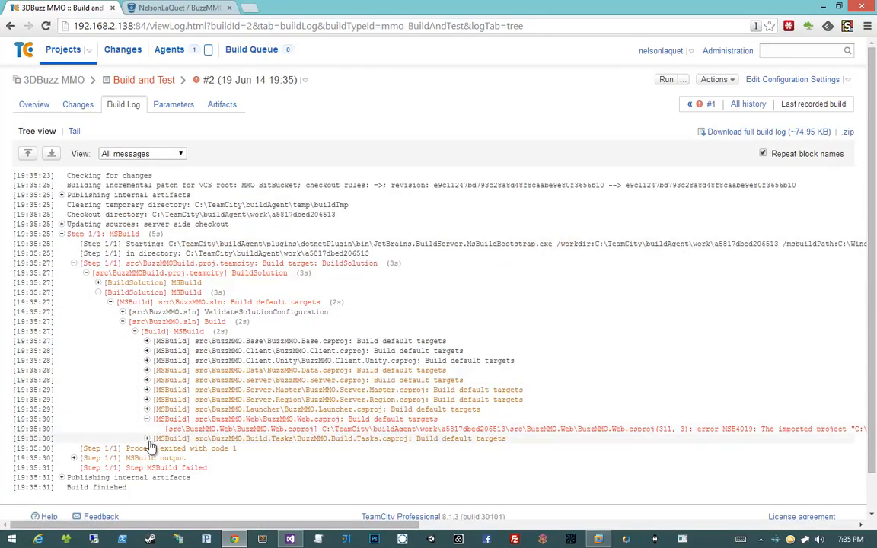
- Examine the full BuzzMMO.Web.csproj error line in the build log and highlight VisualStudio in the imported project's path
{"action": "middle_click", "coordinate": [310, 427]}
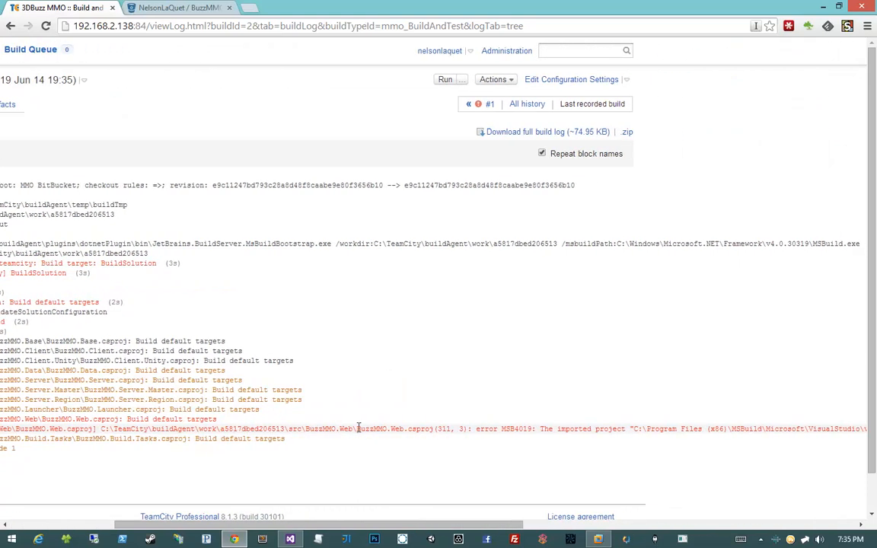
{"action": "middle_click", "coordinate": [406, 427]}
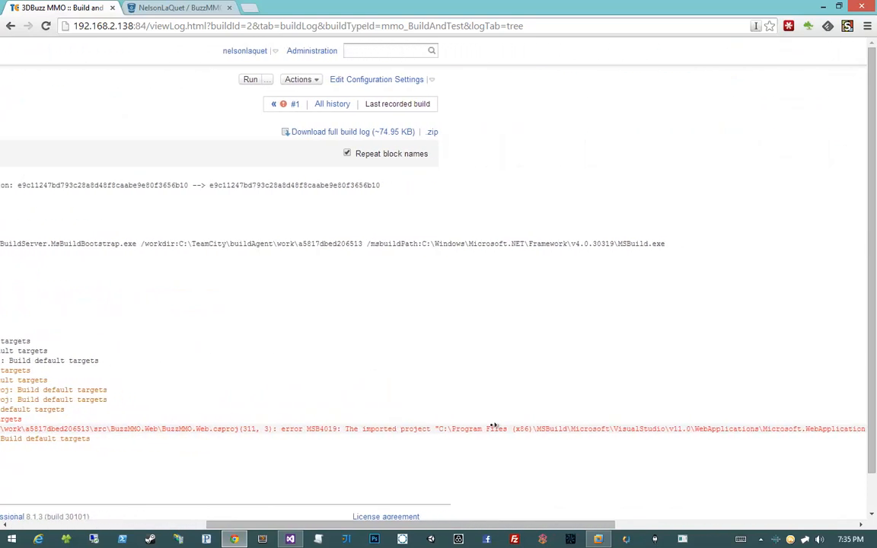
{"action": "middle_click", "coordinate": [459, 427]}
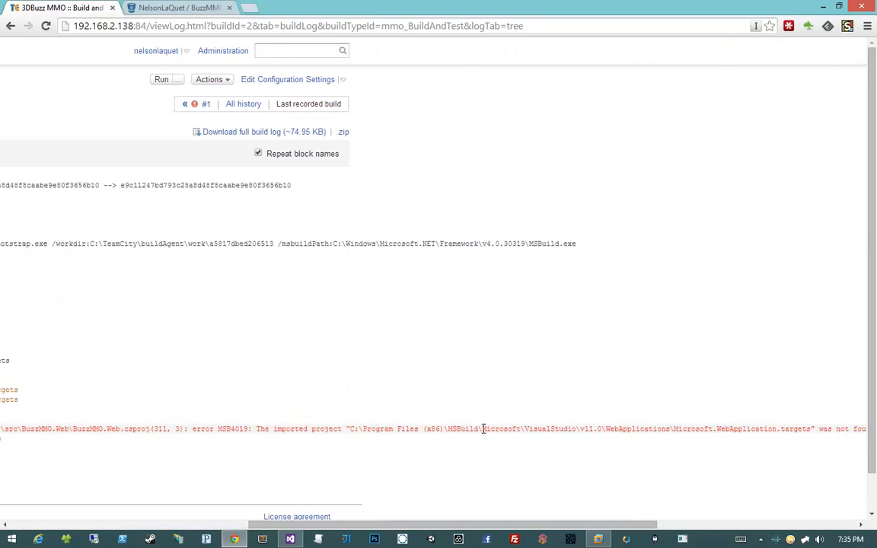
{"action": "middle_click", "coordinate": [628, 428]}
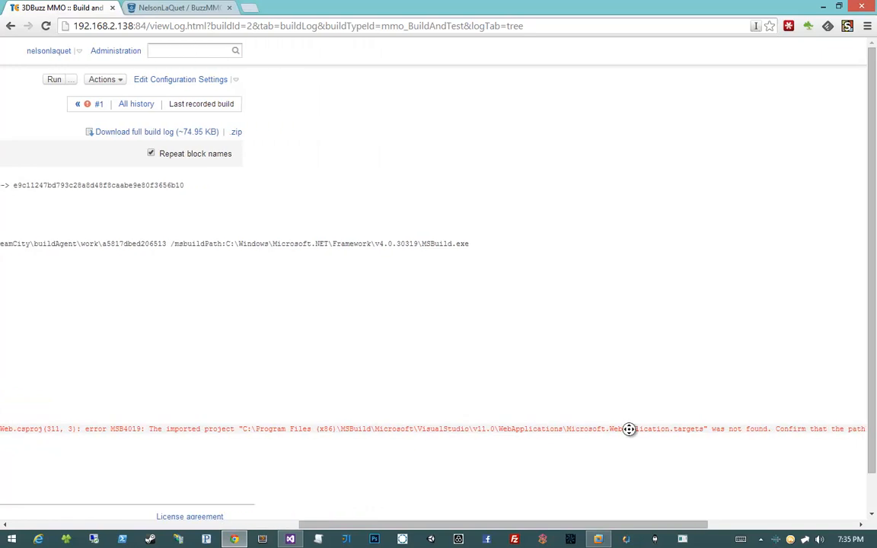
{"action": "middle_click", "coordinate": [656, 427]}
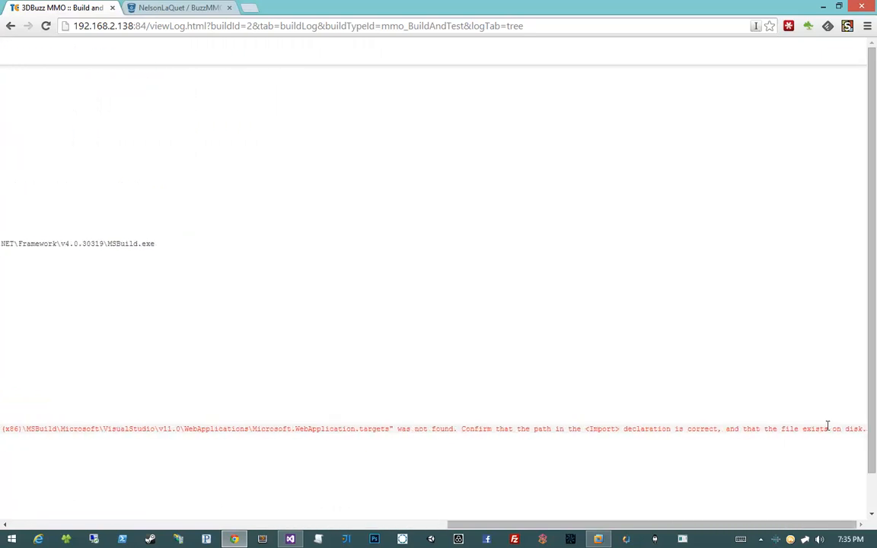
{"action": "scroll", "coordinate": [626, 428], "scroll_direction": "left", "scroll_amount": 8}
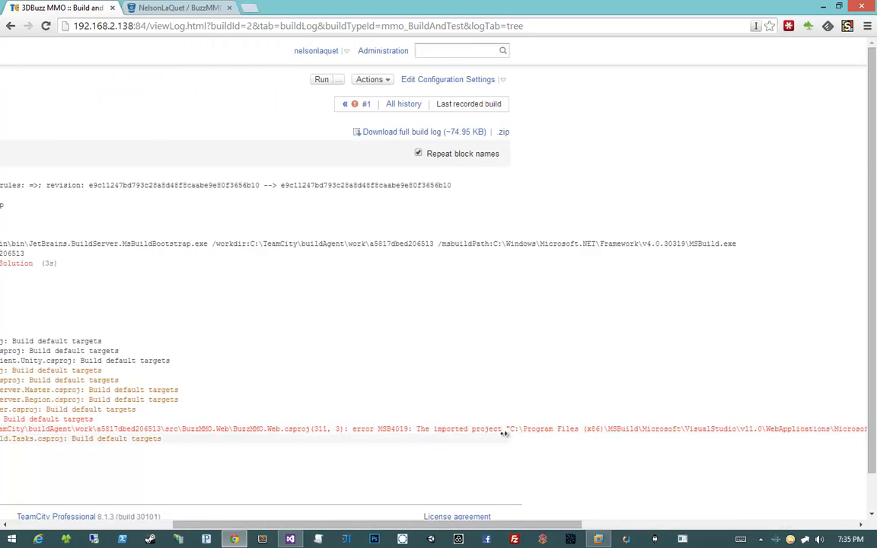
{"action": "middle_click", "coordinate": [472, 447]}
{"action": "middle_click", "coordinate": [471, 448]}
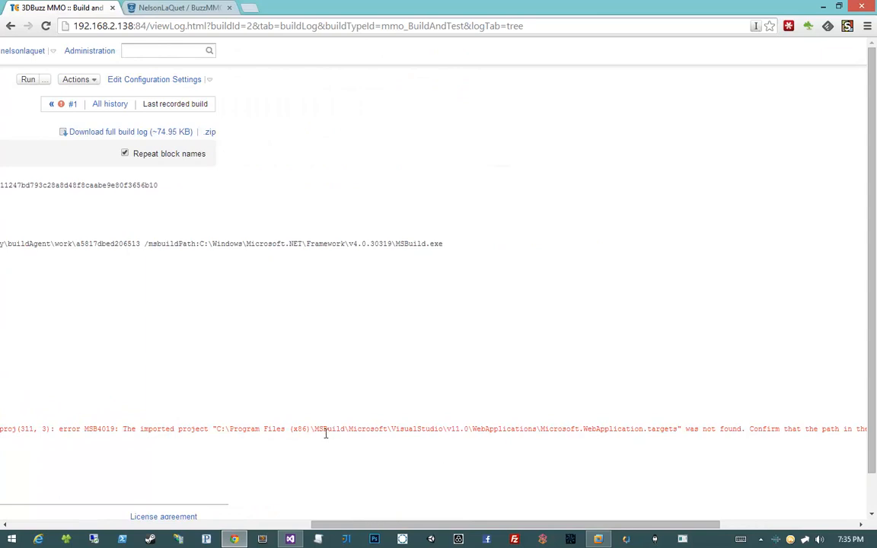
{"action": "left_click_drag", "start_coordinate": [391, 429], "coordinate": [445, 431]}
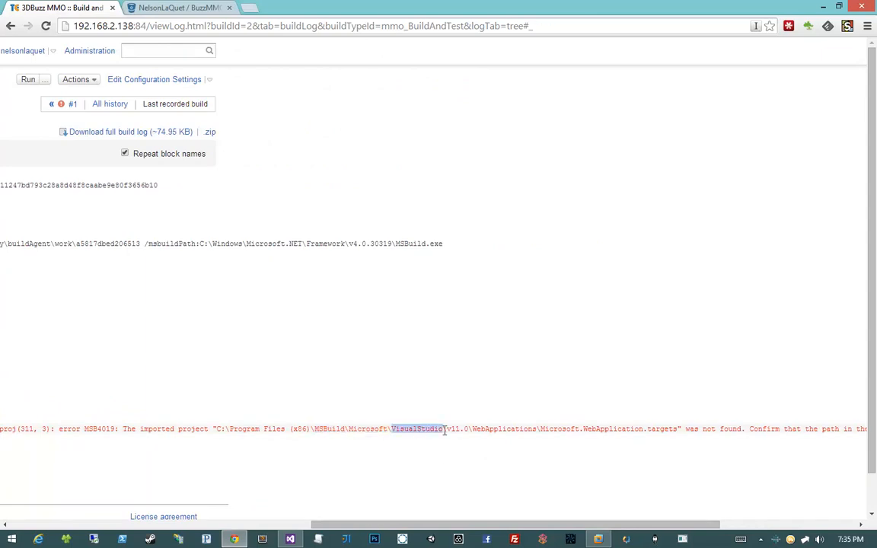
- Switch to the Windows 7 x64 virtual machine and rename MSBuild\Microsoft's Visual Studio folder as VisualStudio, granting administrator permission
{"action": "left_click", "coordinate": [599, 539]}
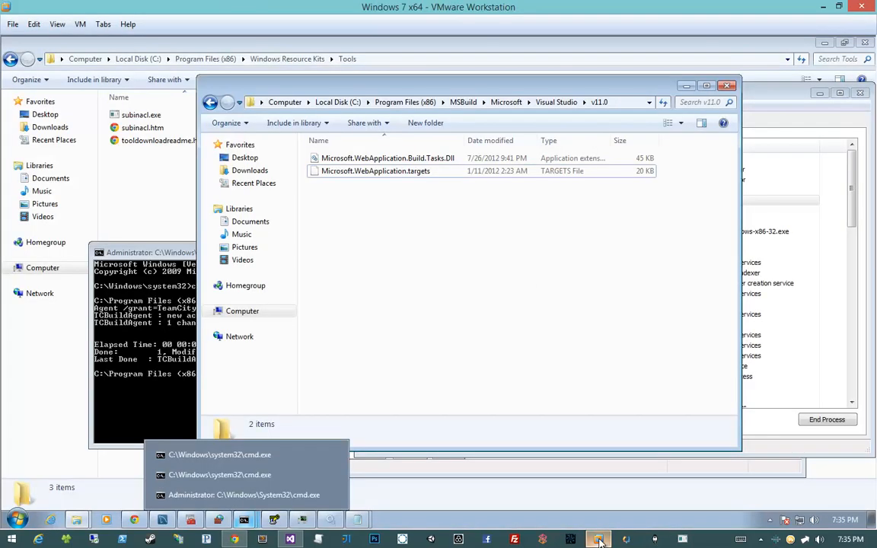
{"action": "left_click", "coordinate": [556, 102]}
{"action": "left_click", "coordinate": [496, 104]}
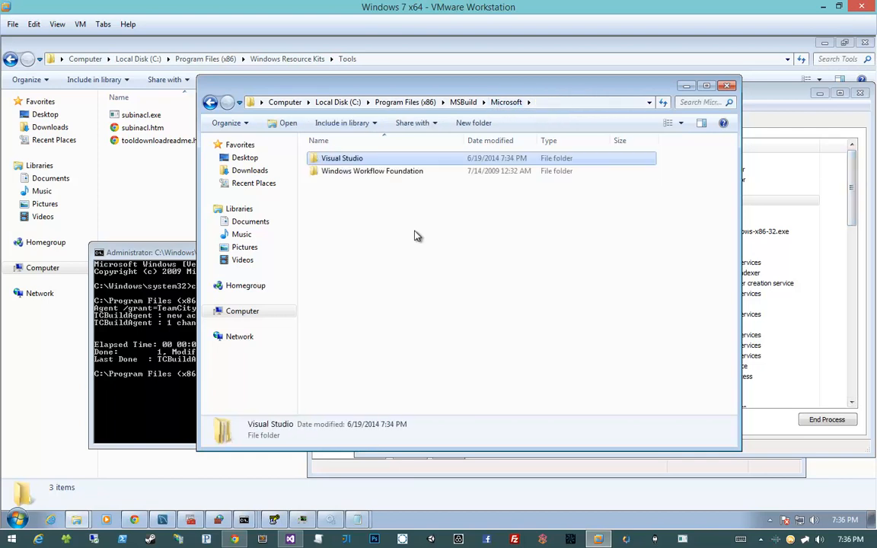
{"action": "key", "text": "F2"}
{"action": "key", "text": "Return"}
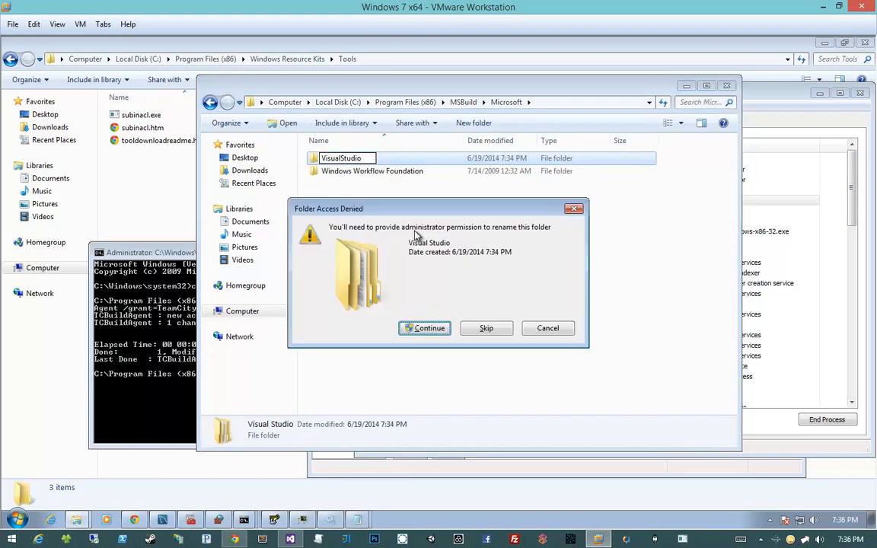
{"action": "key", "text": "Return"}
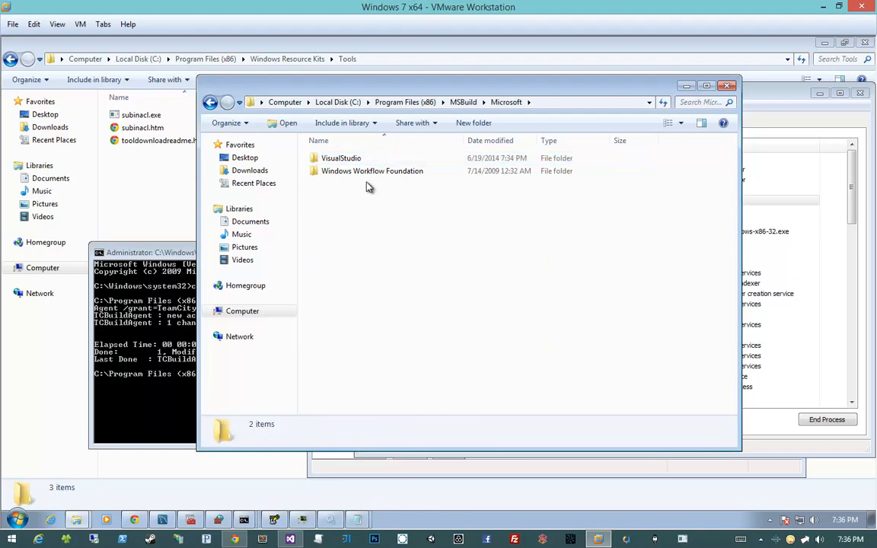
{"action": "left_click", "coordinate": [355, 160]}
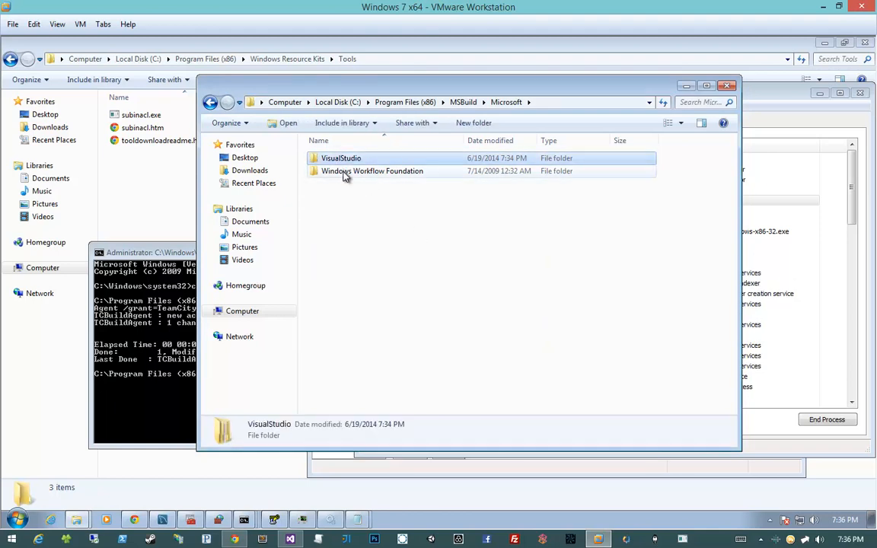
{"action": "left_click", "coordinate": [344, 172]}
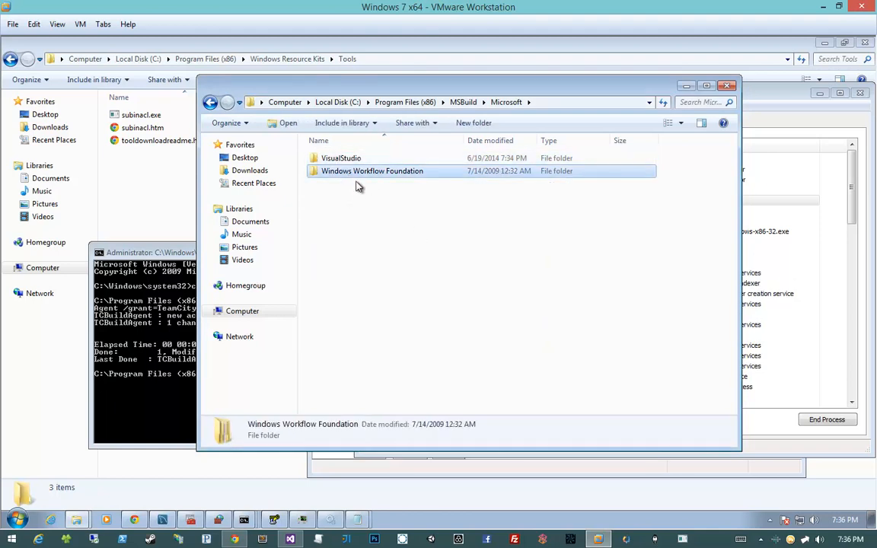
{"action": "left_click", "coordinate": [366, 203]}
{"action": "right_click", "coordinate": [400, 219]}
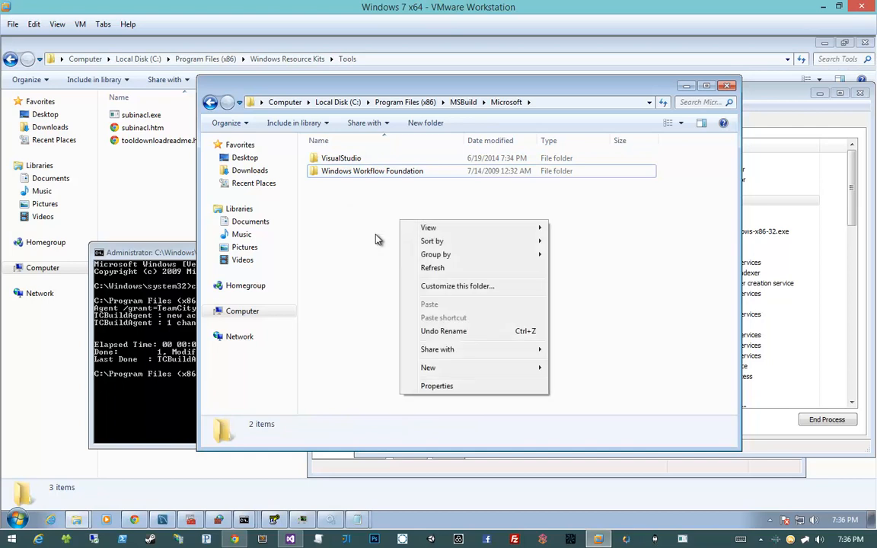
{"action": "left_click", "coordinate": [376, 236]}
- Switch to TeamCity in Chrome, rerun Build and Test, and examine the BuzzMMO.Web.csproj error line in build #3's log
{"action": "left_click", "coordinate": [235, 539]}
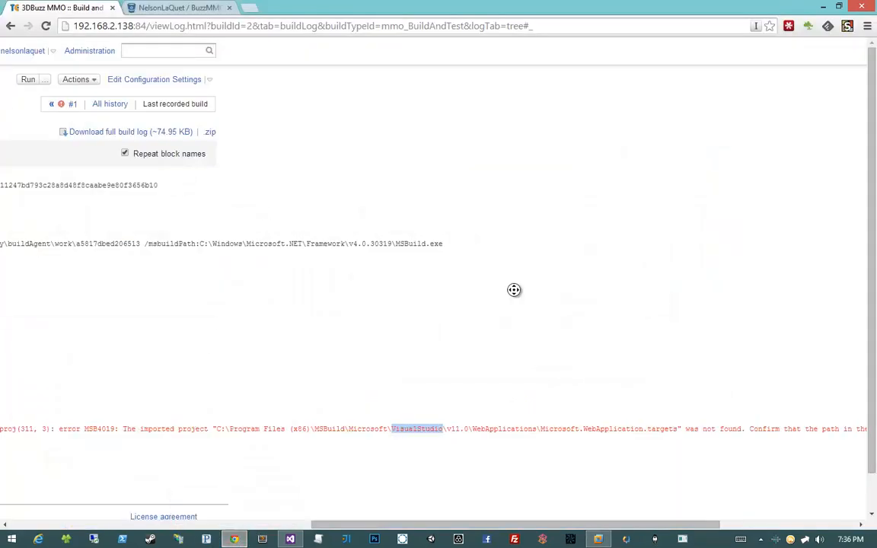
{"action": "left_click", "coordinate": [47, 61]}
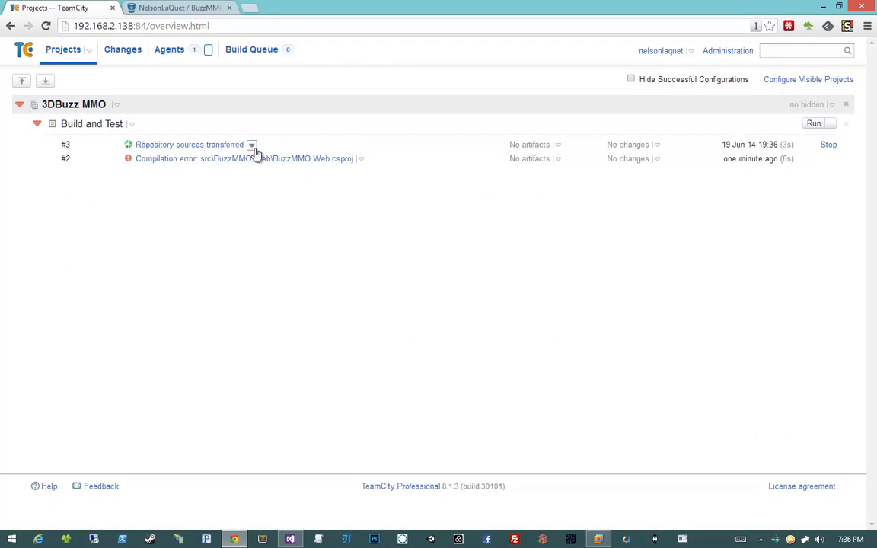
{"action": "mouse_move", "coordinate": [252, 146]}
{"action": "left_click", "coordinate": [223, 180]}
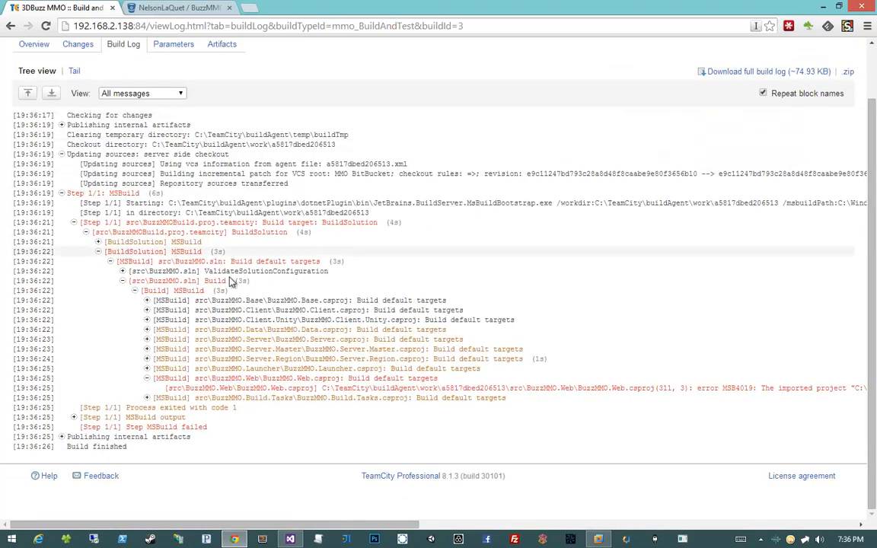
{"action": "scroll", "coordinate": [335, 308], "scroll_direction": "right", "scroll_amount": 8}
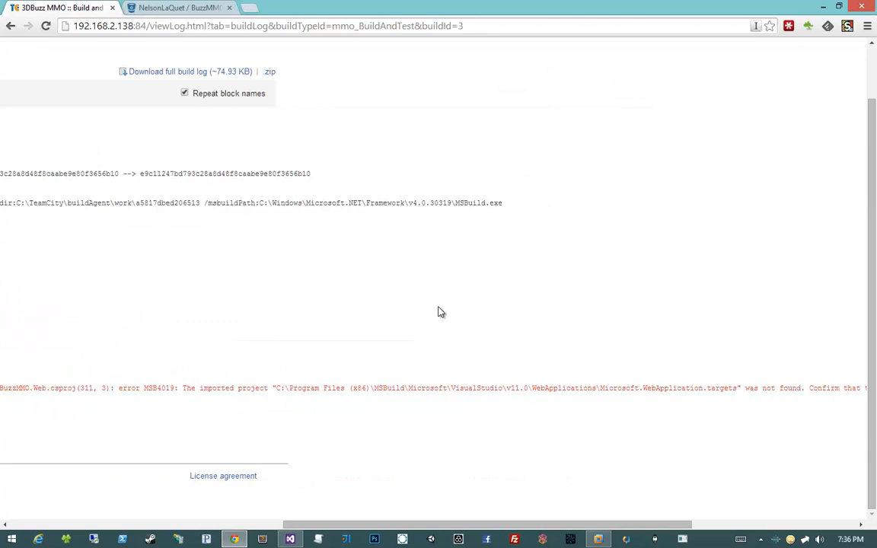
{"action": "scroll", "coordinate": [411, 312], "scroll_direction": "right", "scroll_amount": 1}
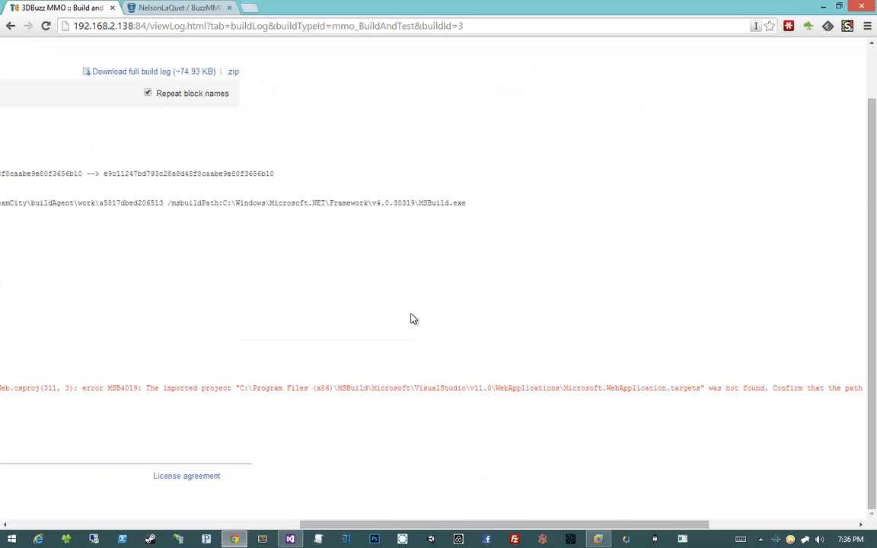
- Switch to the Windows 7 x64 virtual machine and create a WebApplications folder inside MSBuild\Microsoft\VisualStudio\v11.0
{"action": "left_click", "coordinate": [600, 538]}
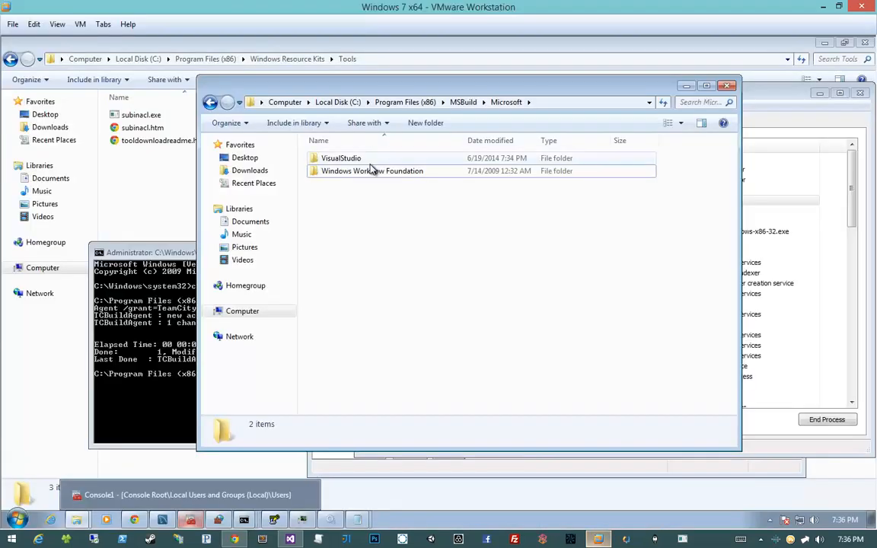
{"action": "double_click", "coordinate": [374, 162]}
{"action": "double_click", "coordinate": [374, 161]}
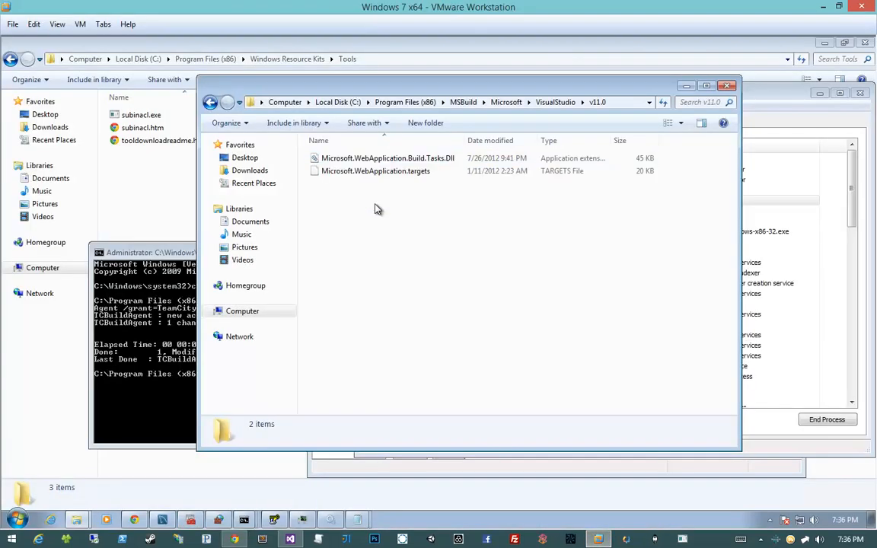
{"action": "right_click", "coordinate": [410, 186]}
{"action": "mouse_move", "coordinate": [452, 333]}
{"action": "left_click", "coordinate": [561, 335]}
{"action": "type", "text": "We"}
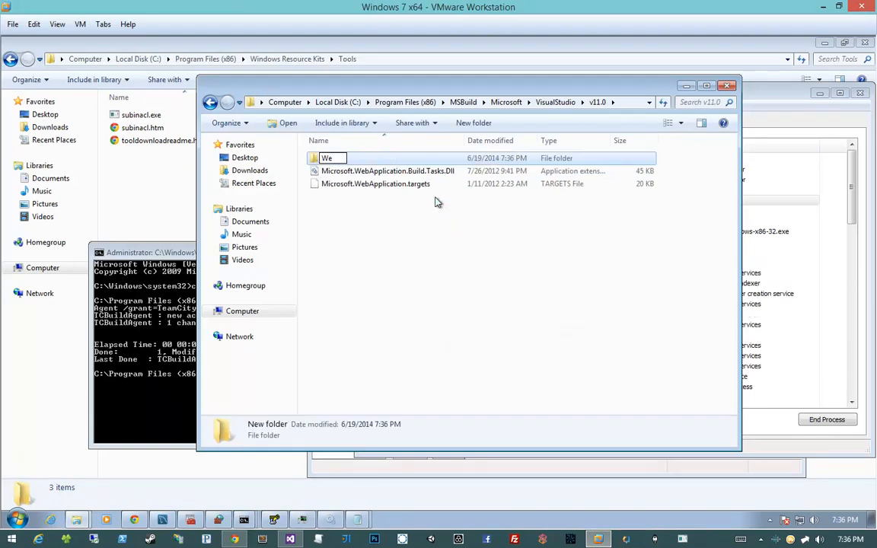
{"action": "type", "text": "bApplications"}
{"action": "key", "text": "Return"}
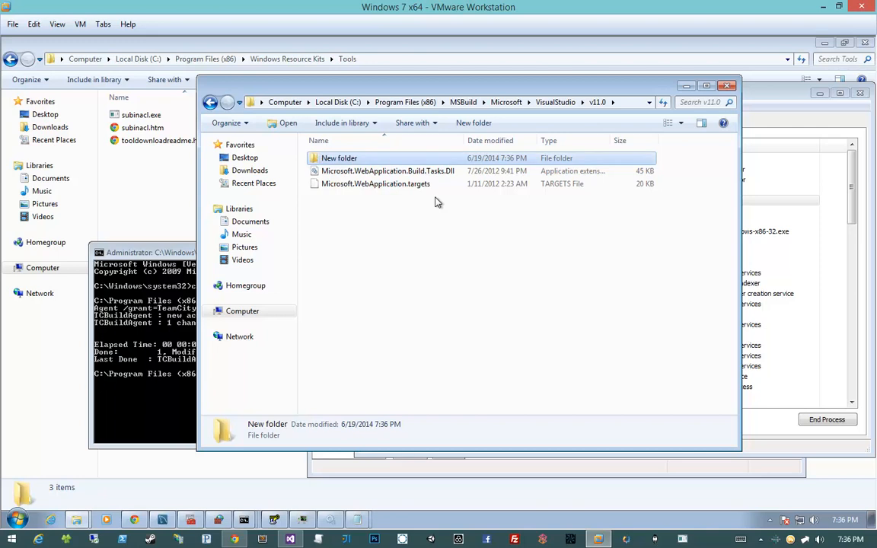
- Move Microsoft.WebApplication.Build.Tasks.Dll and Microsoft.WebApplication.targets from v11.0 into its WebApplications folder
{"action": "key", "text": "Down"}
{"action": "key", "text": "shift+Down"}
{"action": "key", "text": "ctrl+x"}
{"action": "key", "text": "Up"}
{"action": "key", "text": "Up"}
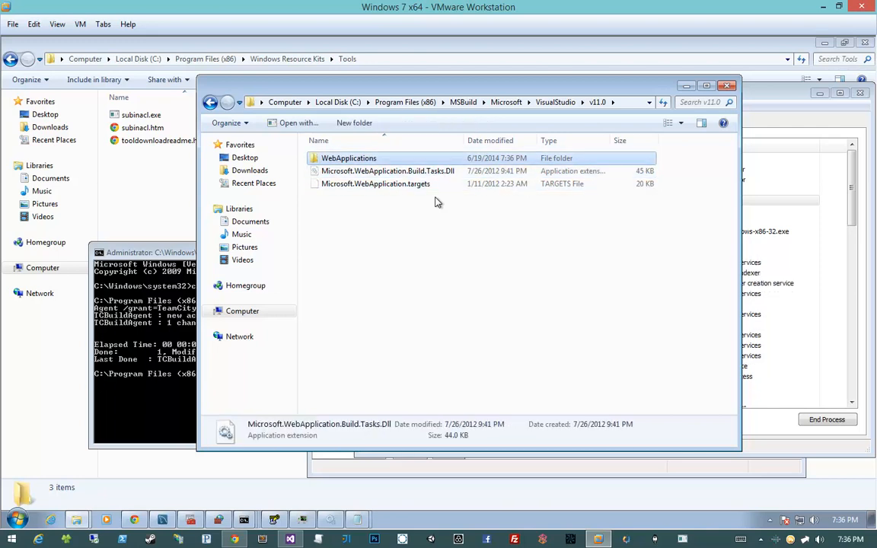
{"action": "key", "text": "Return"}
{"action": "key", "text": "ctrl+v"}
{"action": "key", "text": "Return"}
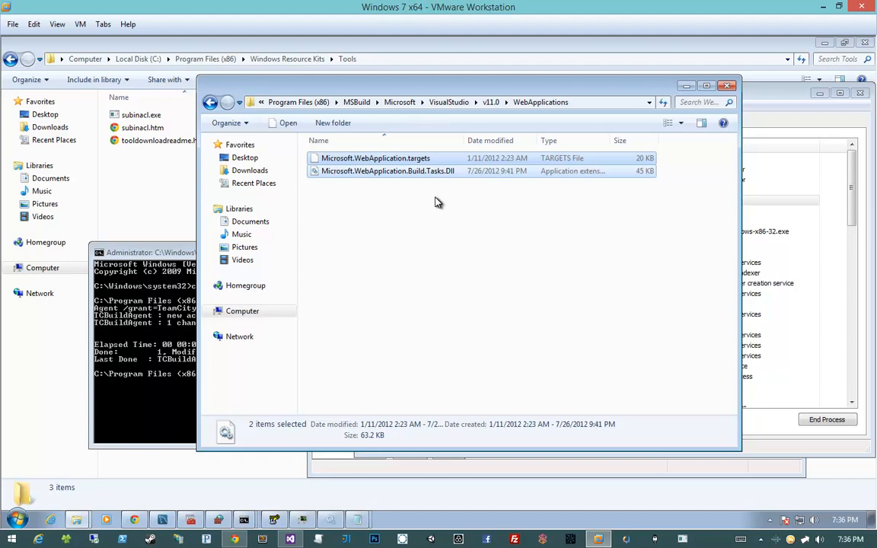
{"action": "left_click", "coordinate": [438, 202]}
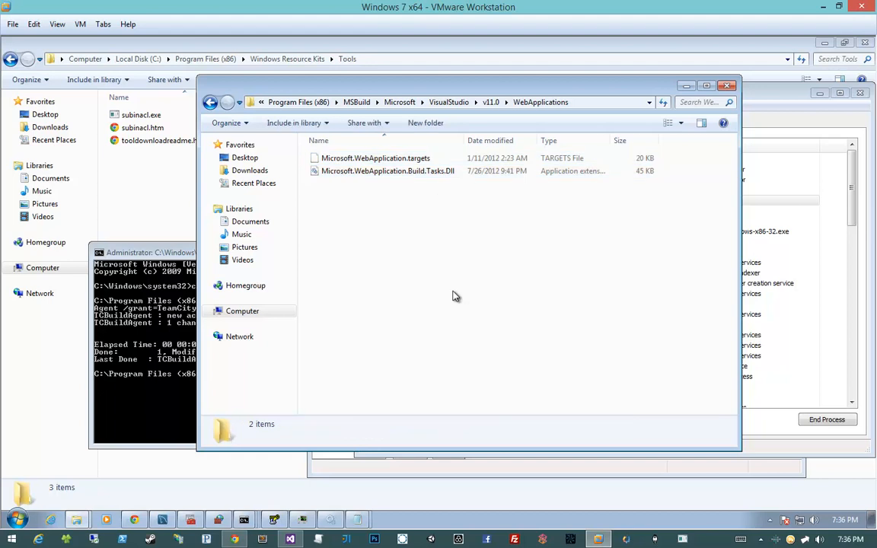
- Switch to TeamCity in Chrome and rerun Build and Test from the projects overview
{"action": "left_click", "coordinate": [235, 539]}
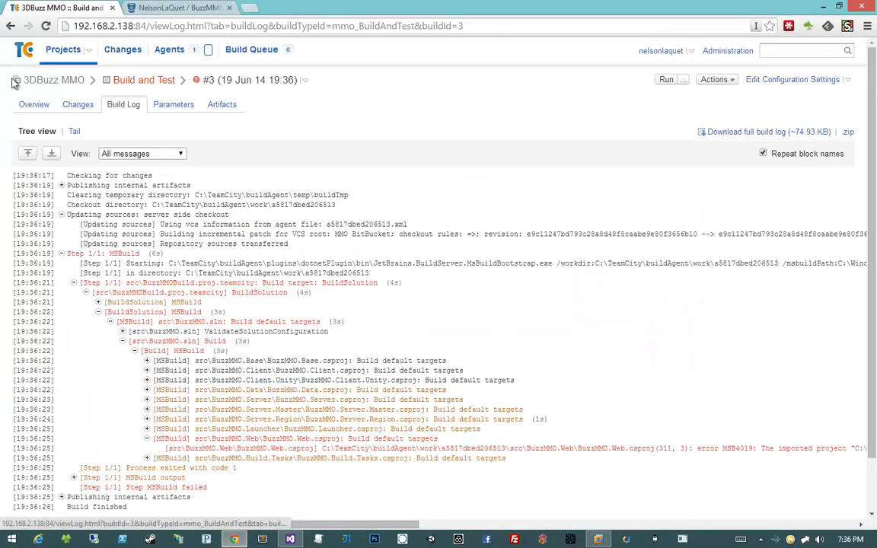
{"action": "left_click", "coordinate": [57, 48]}
{"action": "left_click", "coordinate": [810, 125]}
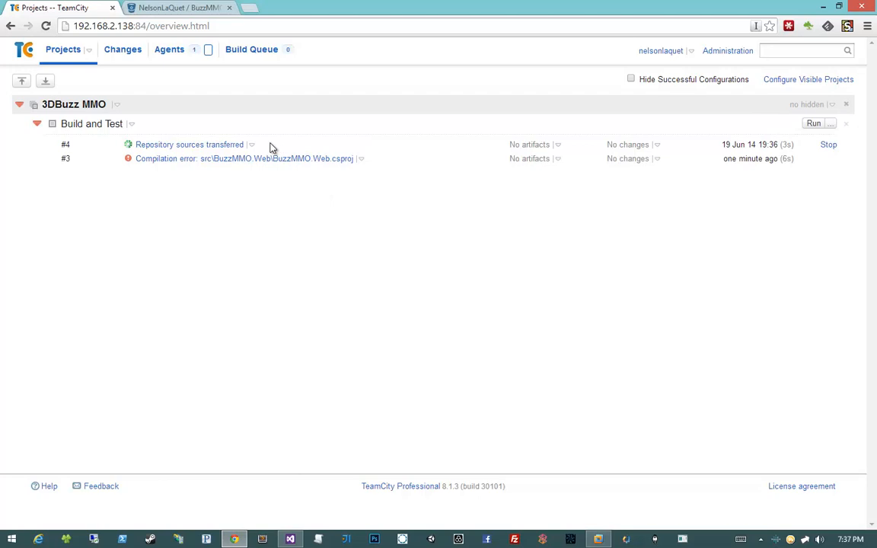
- Examine the progress of build #4 in its build log and return to the projects overview
{"action": "left_click", "coordinate": [252, 145]}
{"action": "left_click", "coordinate": [217, 181]}
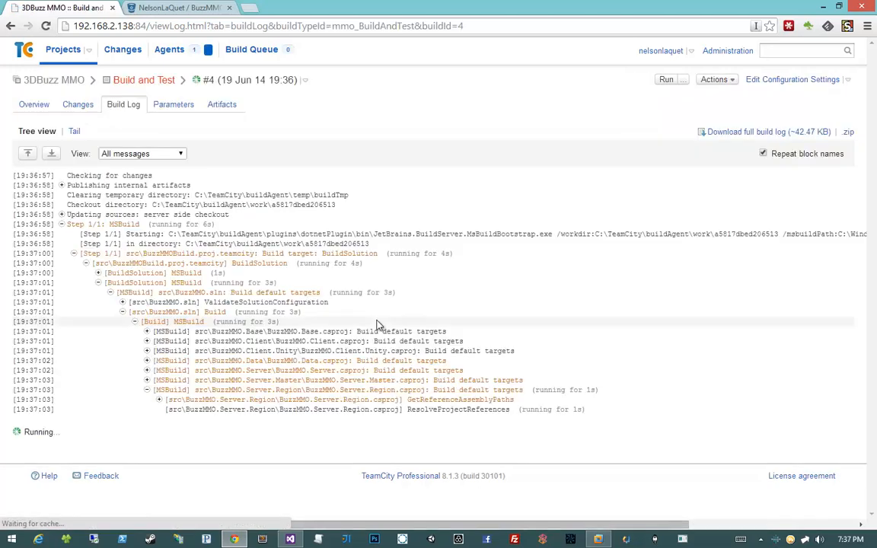
{"action": "scroll", "coordinate": [78, 131], "scroll_direction": "down", "scroll_amount": 3}
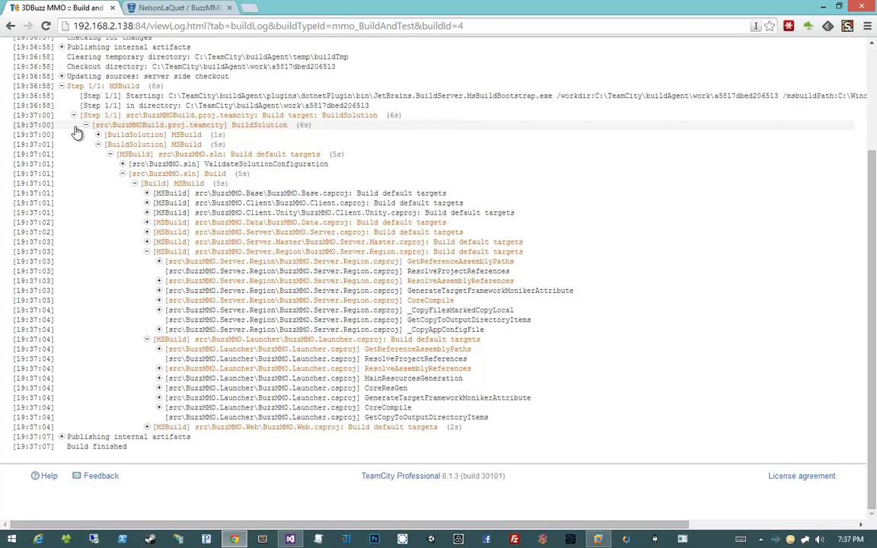
{"action": "scroll", "coordinate": [76, 133], "scroll_direction": "up", "scroll_amount": 2}
{"action": "left_click", "coordinate": [62, 51]}
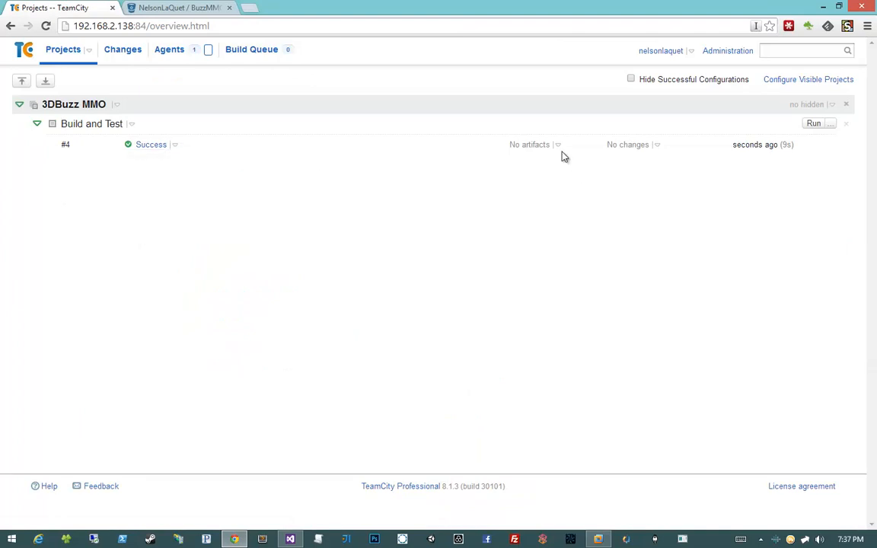
{"action": "mouse_move", "coordinate": [655, 149]}
- Switch to Visual Studio, close BuzzMMOBuild.proj, and open Index.cshtml from BuzzMMO.Web's Views/Home folder
{"action": "left_click", "coordinate": [291, 536]}
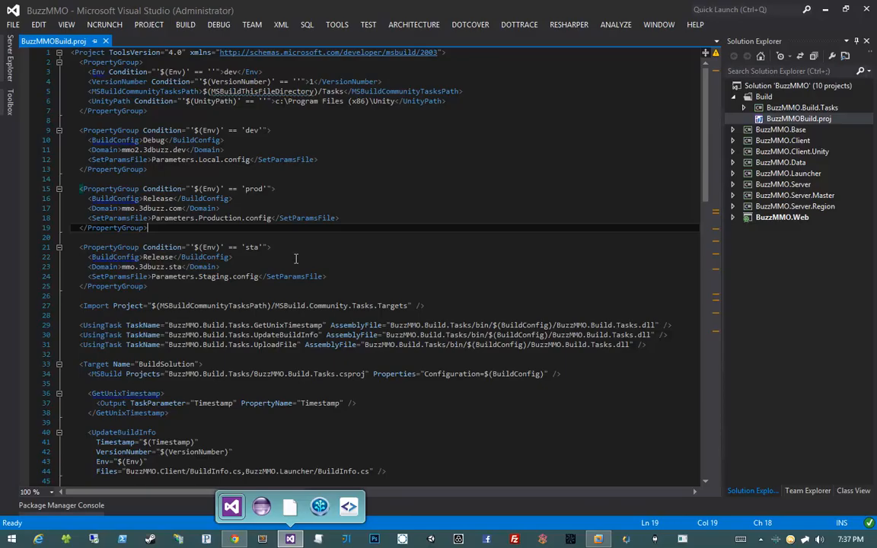
{"action": "left_click", "coordinate": [295, 258]}
{"action": "middle_click", "coordinate": [58, 44]}
{"action": "left_click", "coordinate": [733, 218]}
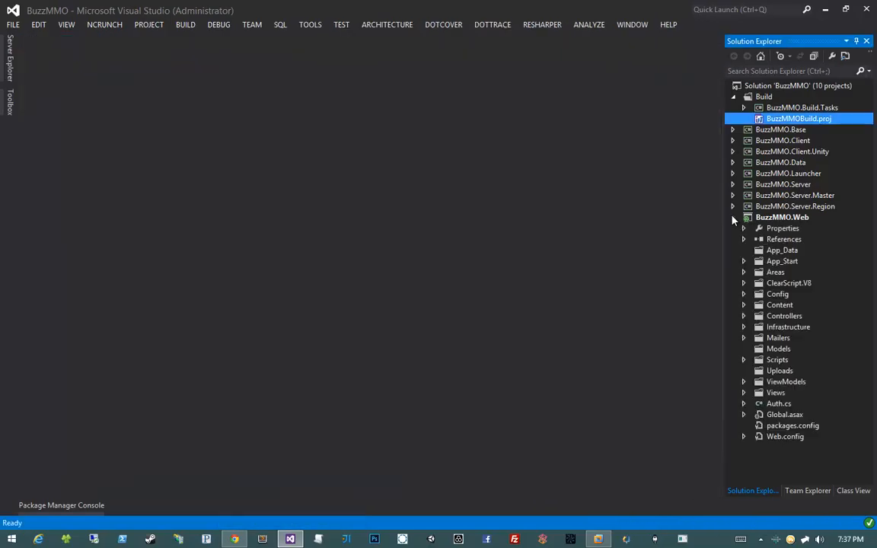
{"action": "left_click", "coordinate": [743, 393]}
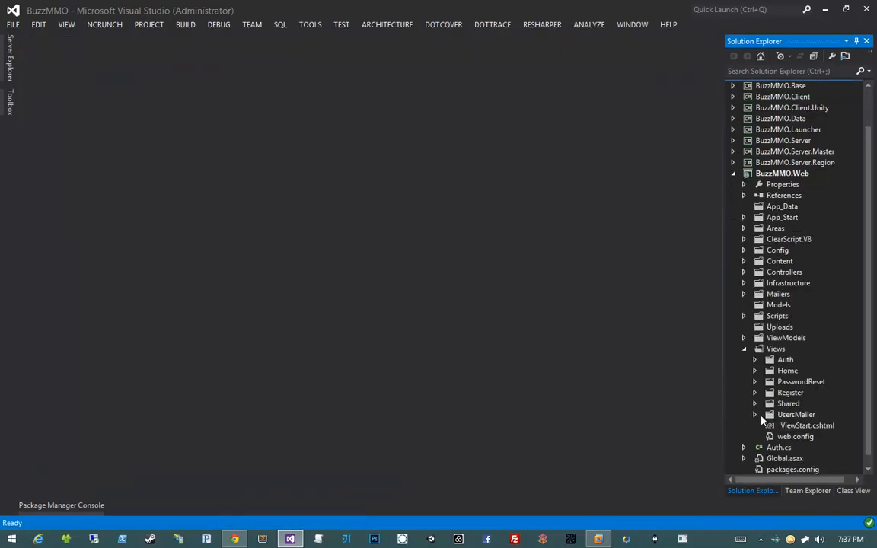
{"action": "left_click", "coordinate": [755, 371]}
{"action": "left_click", "coordinate": [793, 382]}
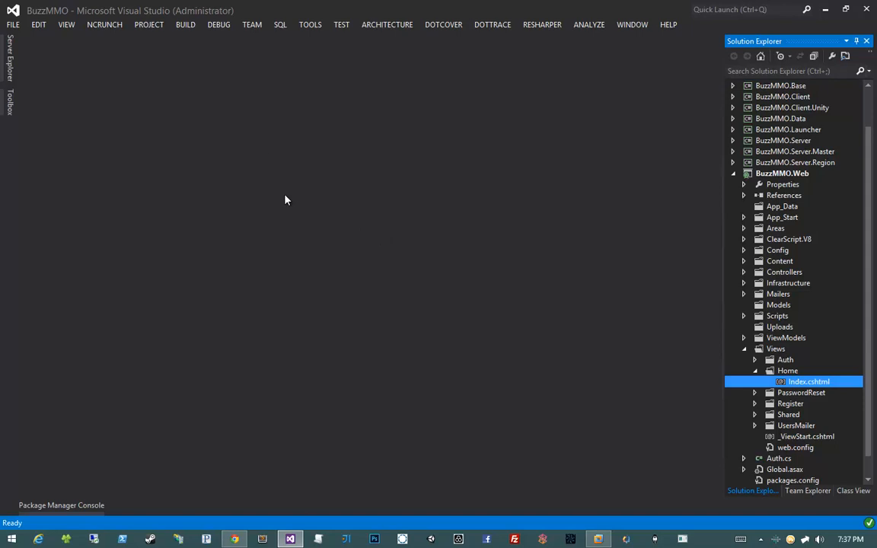
{"action": "key", "text": "ctrl+v"}
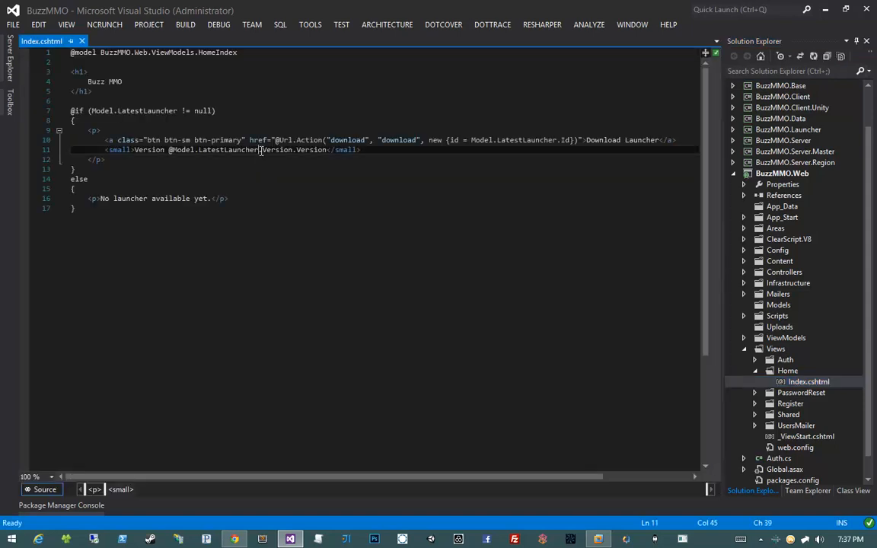
- Add "Check back soon!" after "No launcher available yet." in Index.cshtml and save the file
{"action": "left_click", "coordinate": [215, 160]}
{"action": "left_click", "coordinate": [192, 88]}
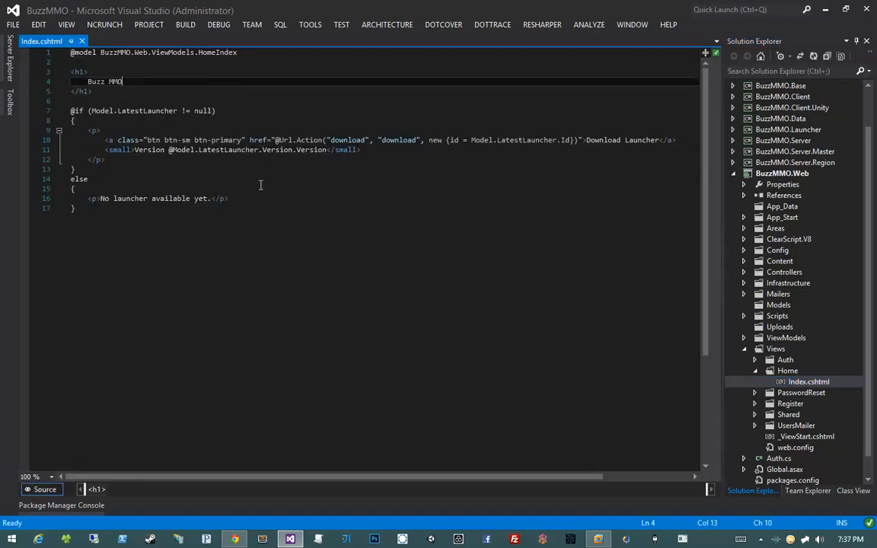
{"action": "left_click", "coordinate": [209, 199]}
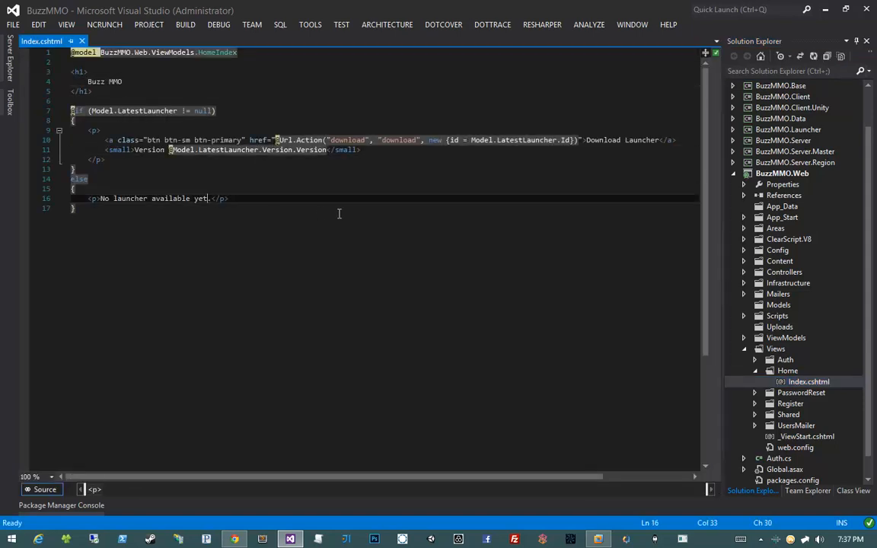
{"action": "key", "text": "Right"}
{"action": "type", "text": "Check back soon!"}
{"action": "key", "text": "ctrl+s"}
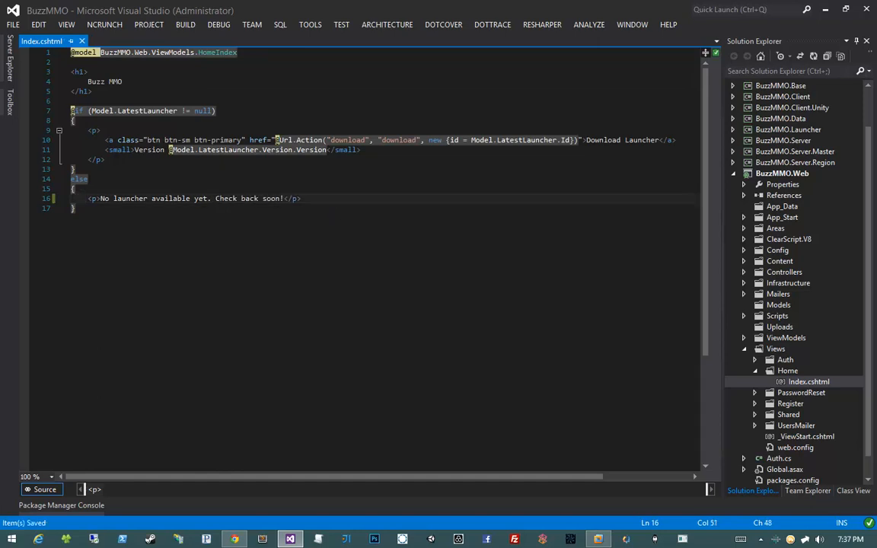
- Switch to SourceTree, commit the Index.cshtml change with the message "Some CHANGE!", and push it to the remote
{"action": "left_click_drag", "start_coordinate": [389, 0], "coordinate": [447, 103]}
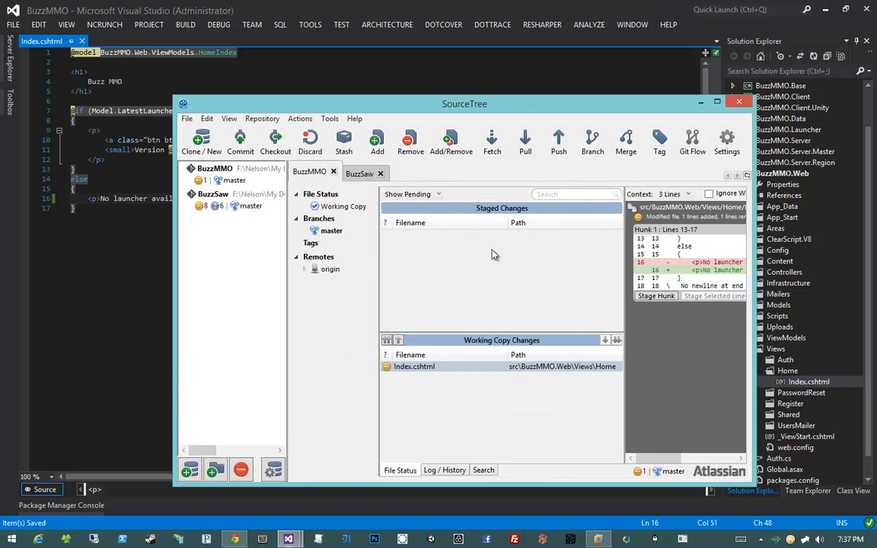
{"action": "left_click", "coordinate": [387, 341]}
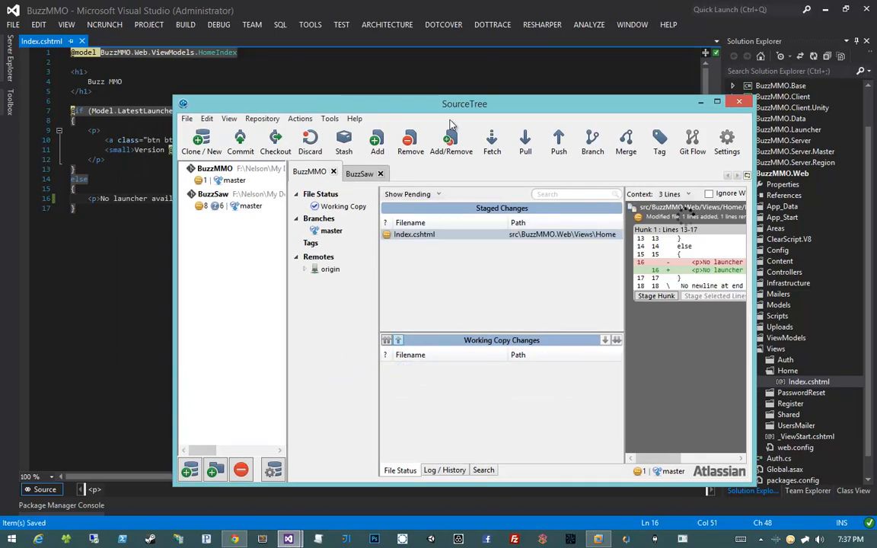
{"action": "left_click", "coordinate": [240, 144]}
{"action": "type", "text": "Some "}
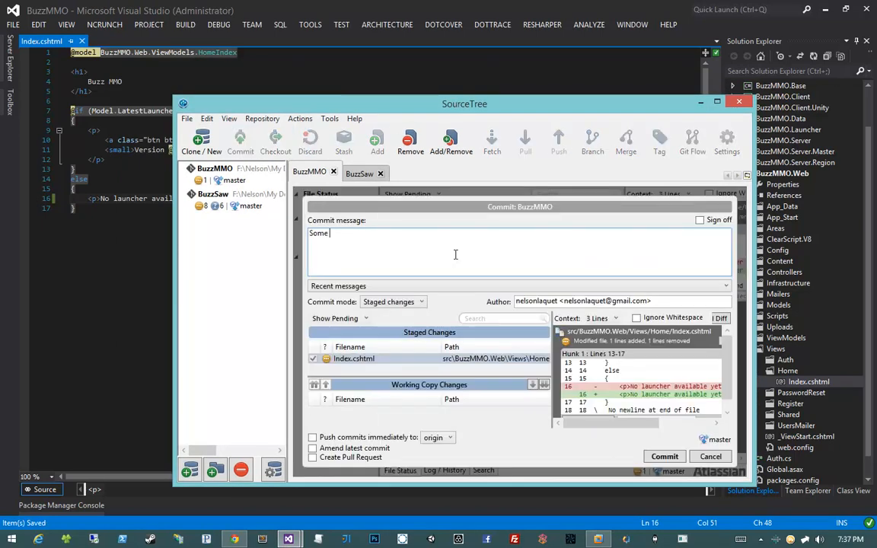
{"action": "type", "text": "CHANGE!"}
{"action": "left_click", "coordinate": [664, 456]}
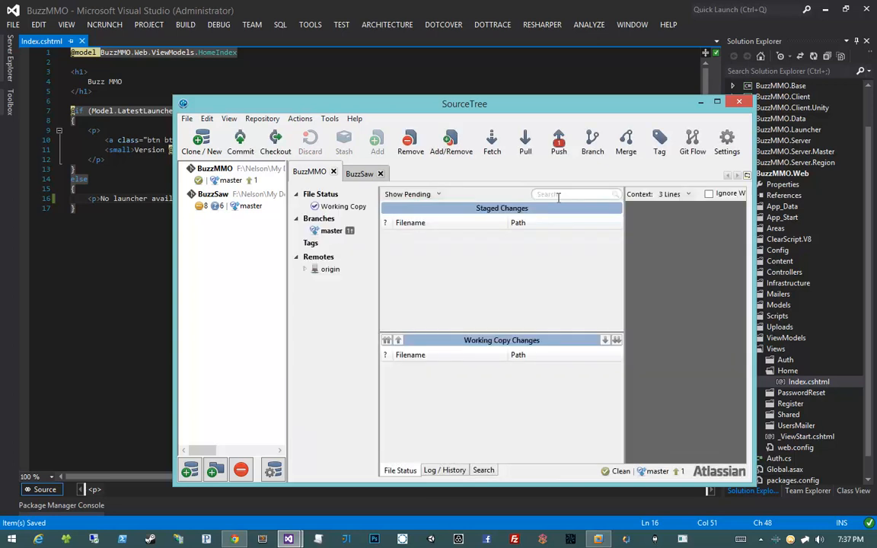
{"action": "left_click", "coordinate": [558, 140]}
{"action": "left_click", "coordinate": [629, 456]}
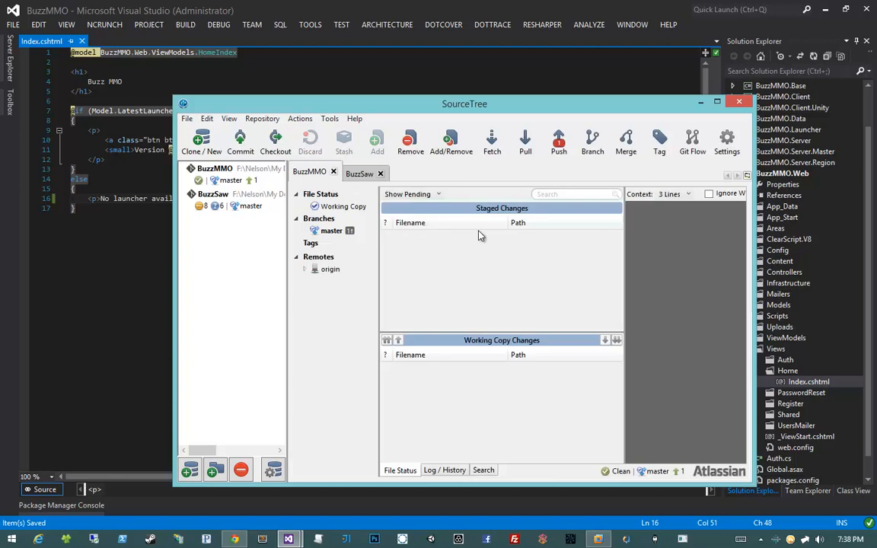
- Switch to TeamCity in Chrome, run Build and Test again, and check the changes included in build #5
{"action": "left_click", "coordinate": [242, 538]}
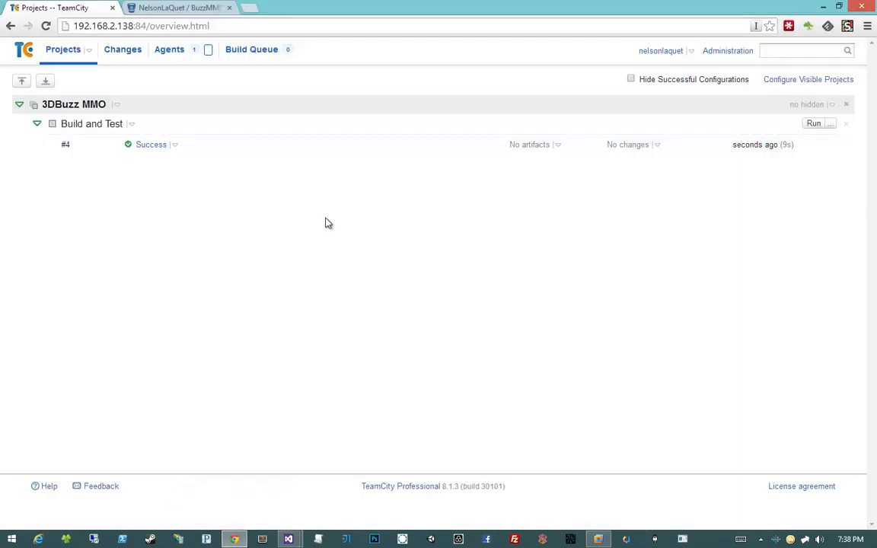
{"action": "left_click", "coordinate": [812, 126]}
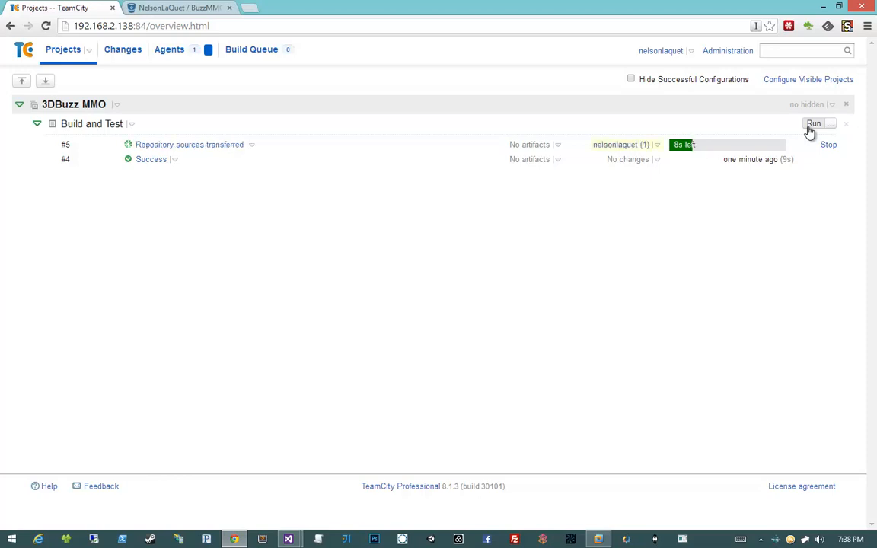
{"action": "left_click", "coordinate": [656, 146]}
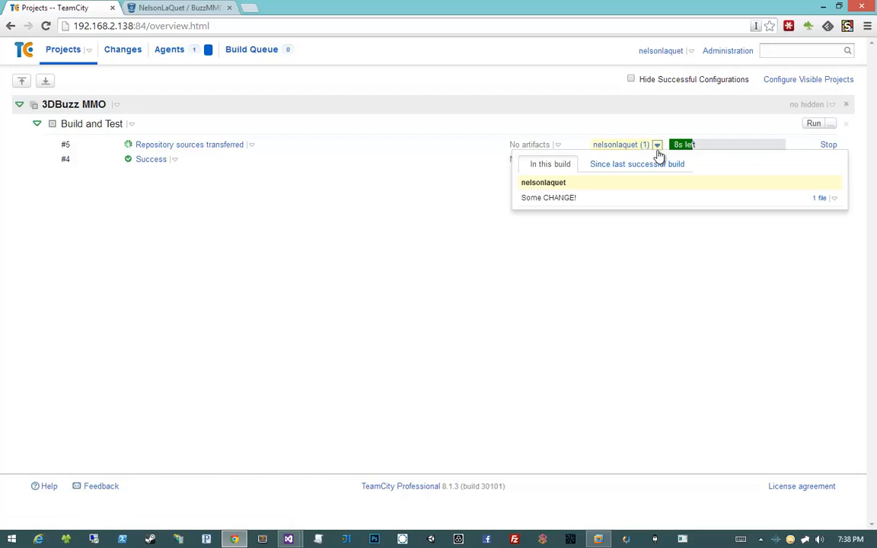
{"action": "left_click", "coordinate": [835, 199]}
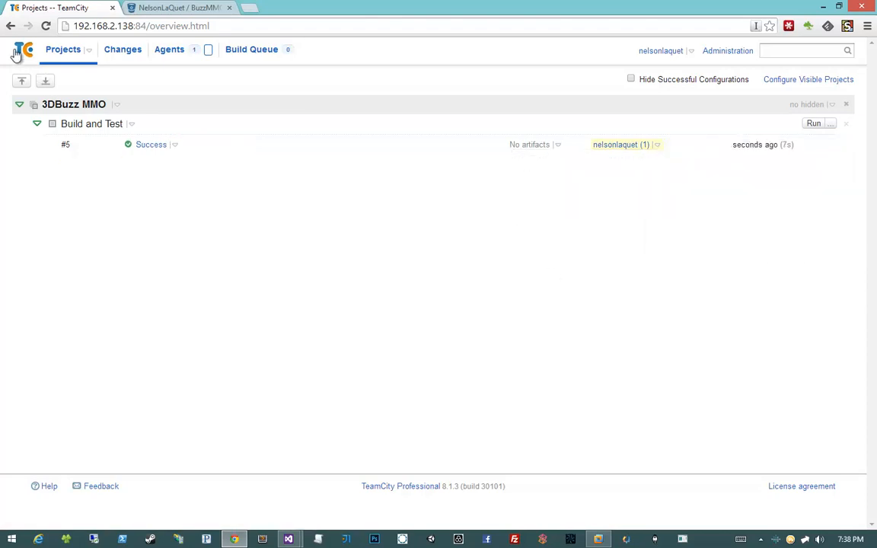
{"action": "left_click", "coordinate": [45, 26]}
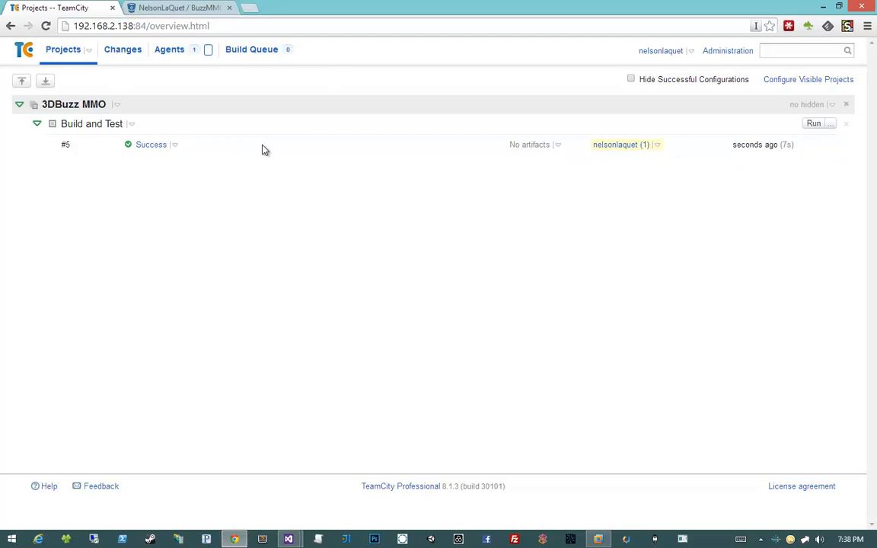
- Examine the "Some CHANGE!" entry and its builds on the changes page, then return to the projects overview
{"action": "left_click", "coordinate": [122, 56]}
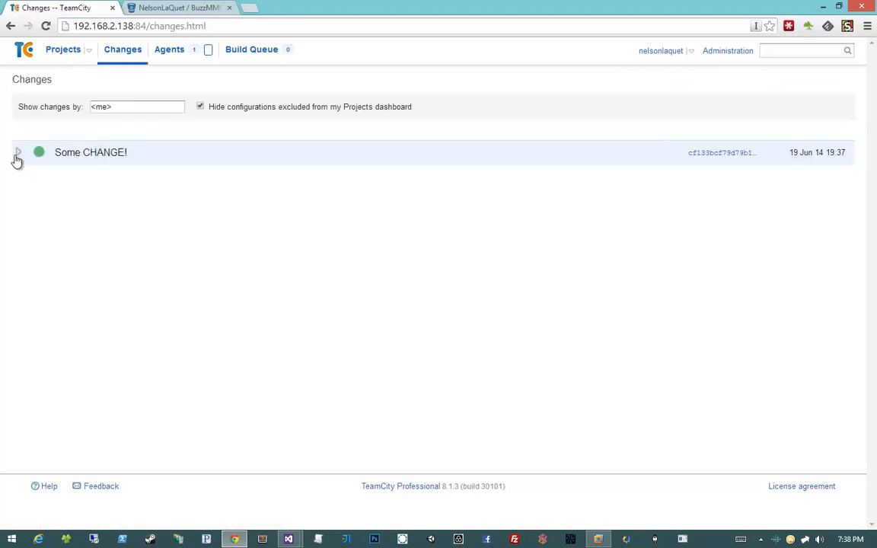
{"action": "left_click", "coordinate": [95, 150]}
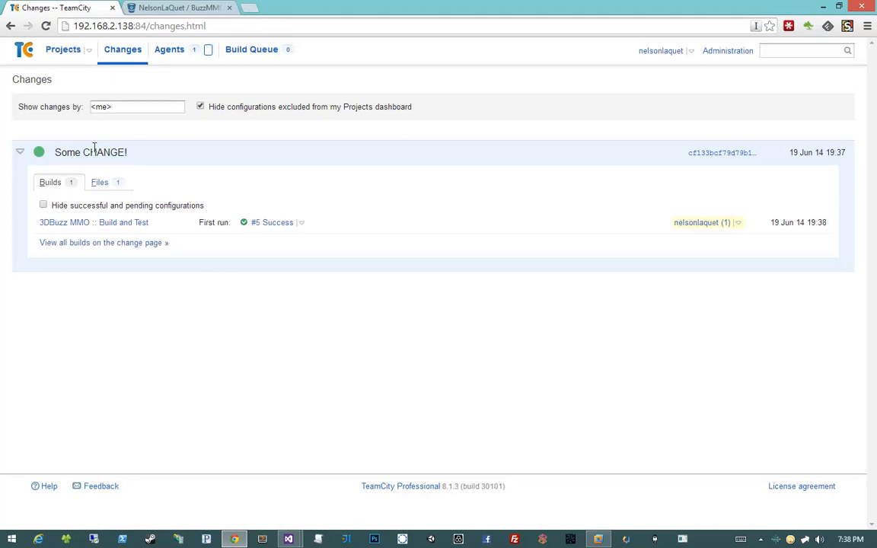
{"action": "left_click", "coordinate": [24, 154]}
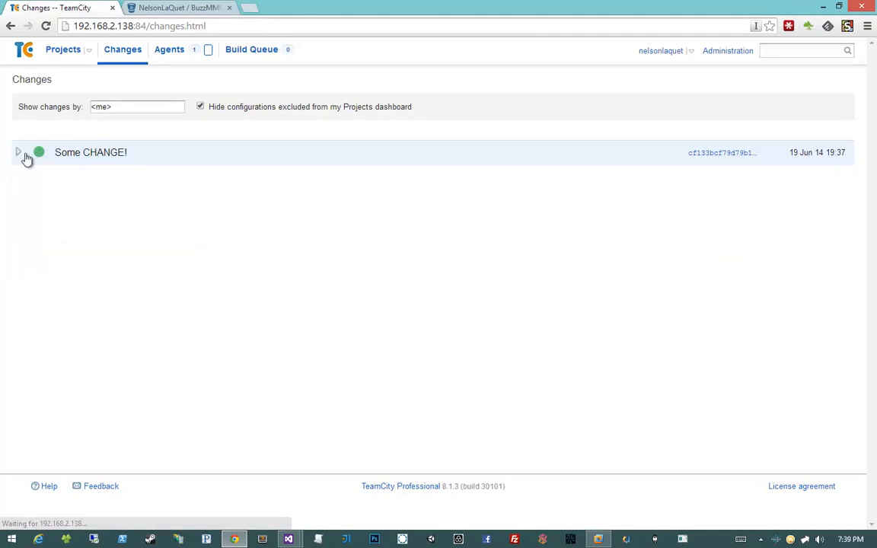
{"action": "left_click", "coordinate": [23, 155]}
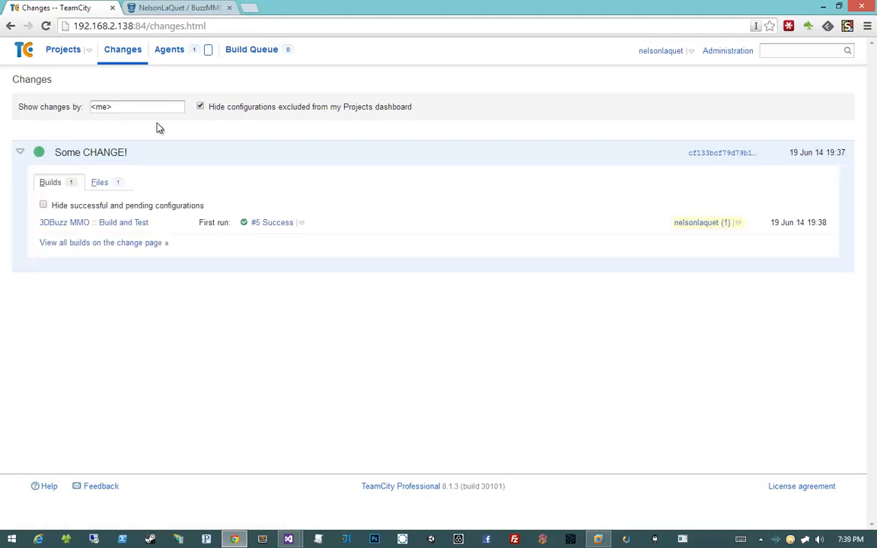
{"action": "left_click", "coordinate": [20, 153]}
{"action": "left_click", "coordinate": [18, 154]}
{"action": "left_click", "coordinate": [65, 50]}
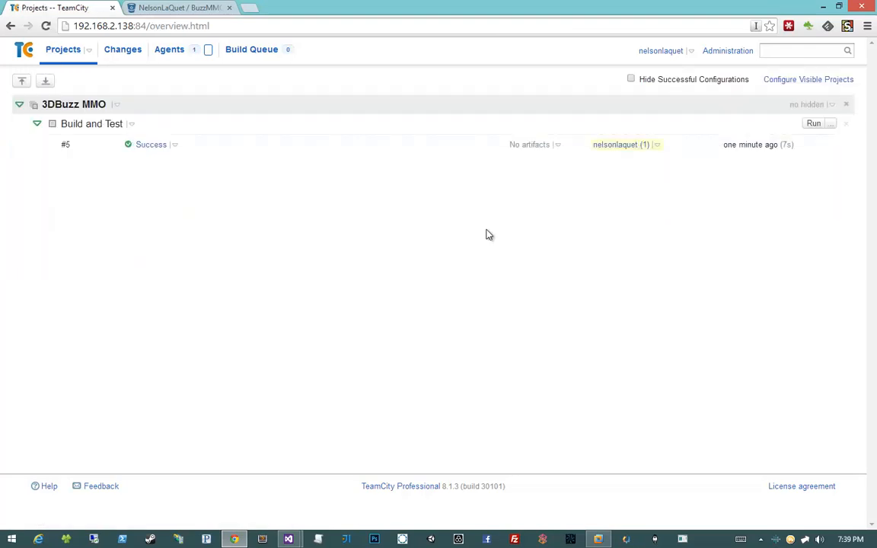